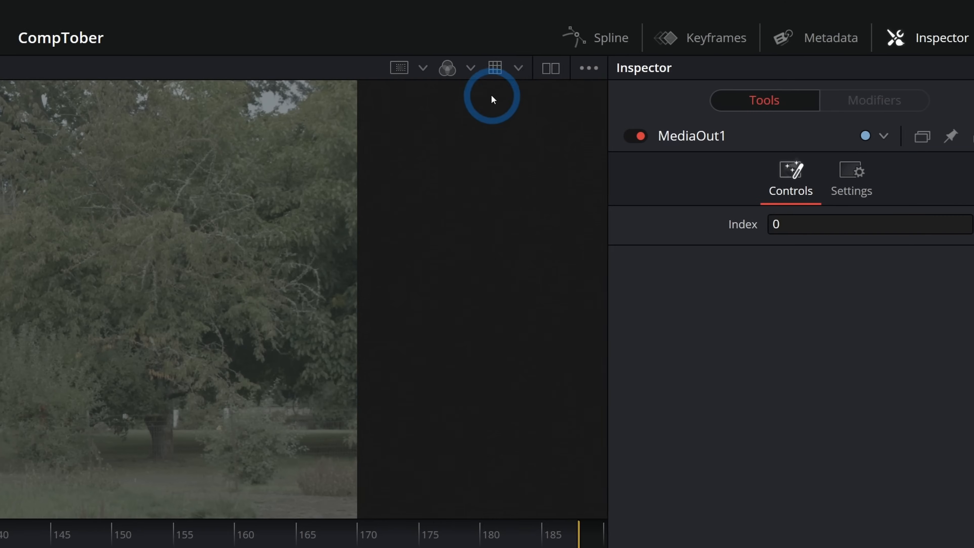
- Apply the Blackmagic Gen 5 Film to Video viewer LUT to the MediaOut1 view and enlarge the viewer area
left_click(488, 69)
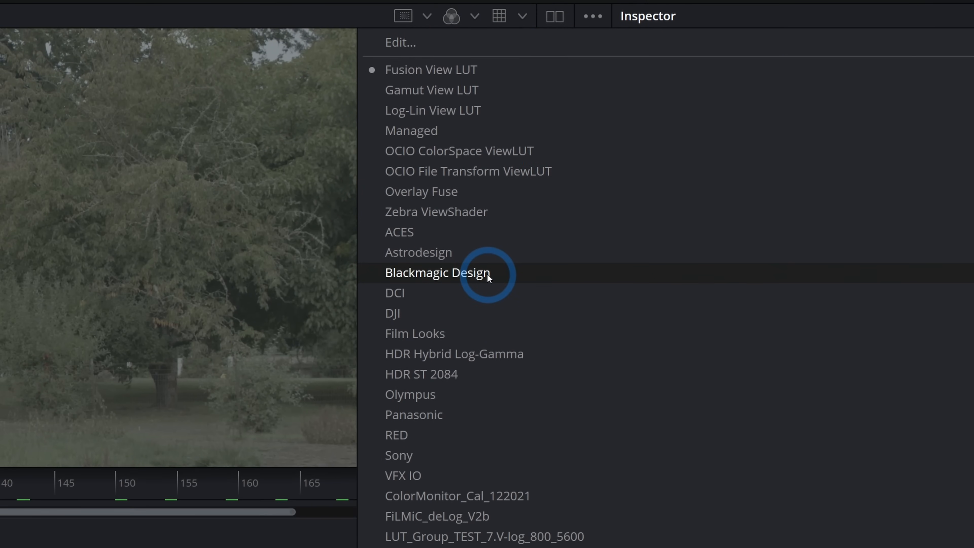
mouse_move(486, 324)
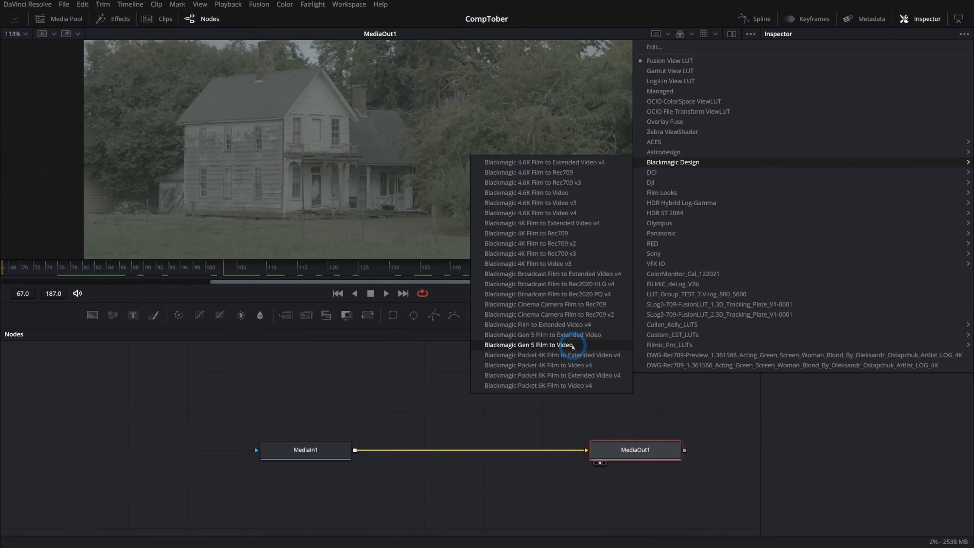
left_click(573, 345)
left_click_drag(602, 327, 594, 415)
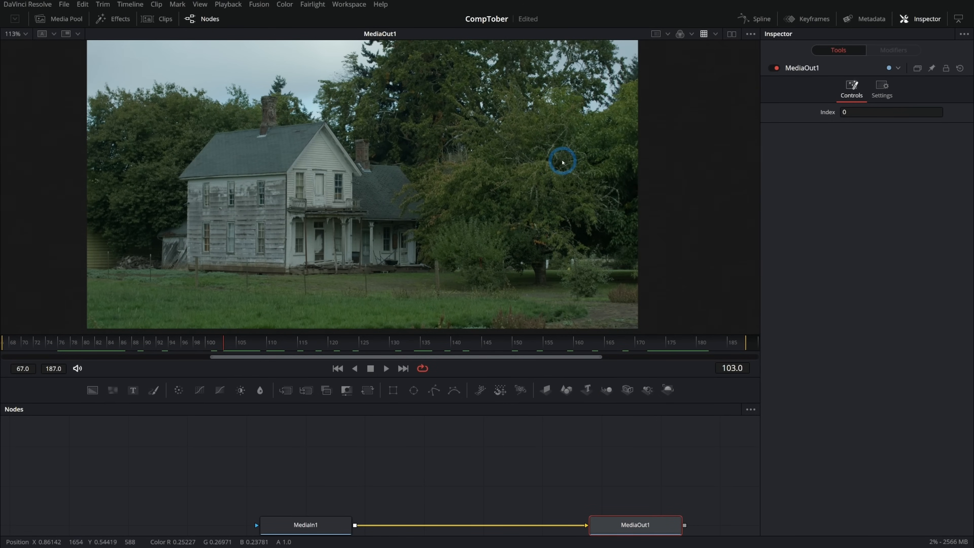
left_click(705, 33)
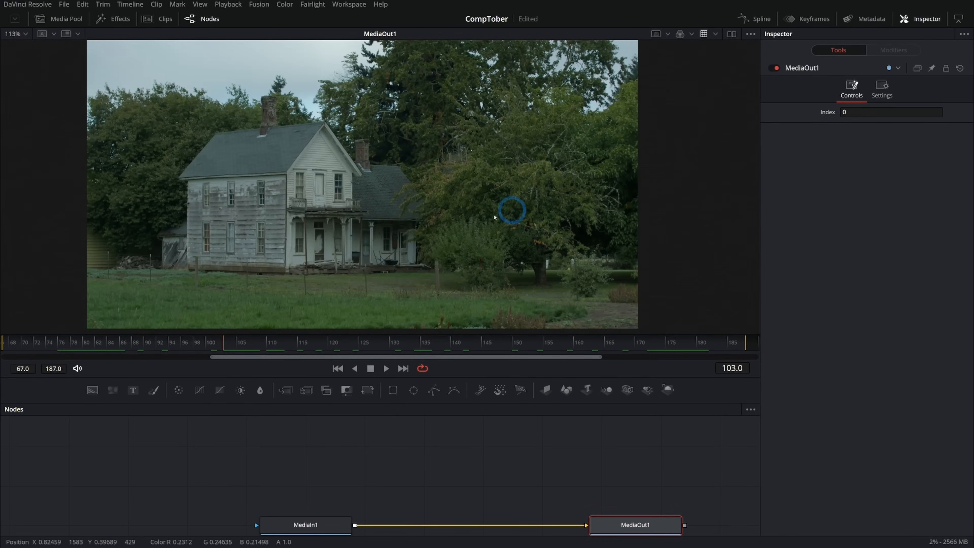
scroll(413, 228, "up", 2)
left_click_drag(409, 227, 453, 233)
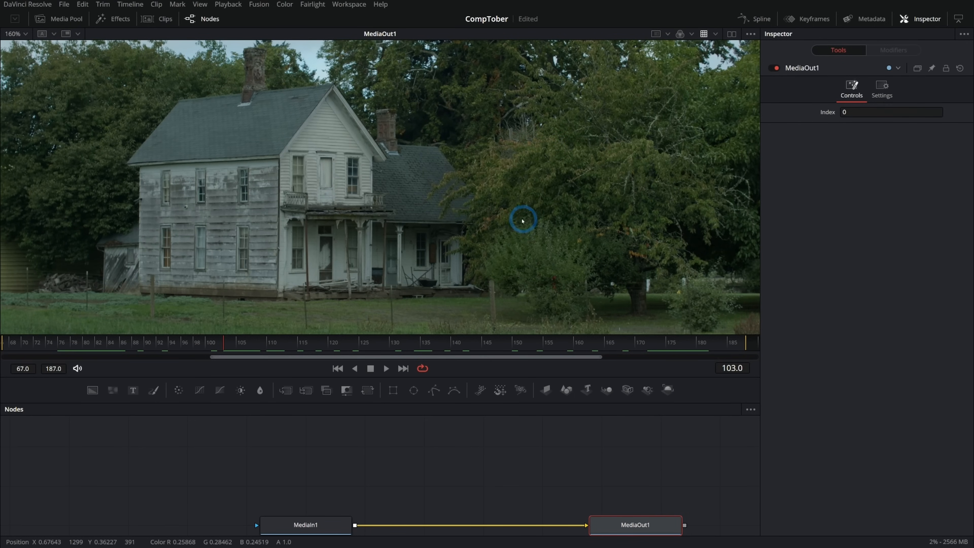
left_click_drag(627, 481, 581, 453)
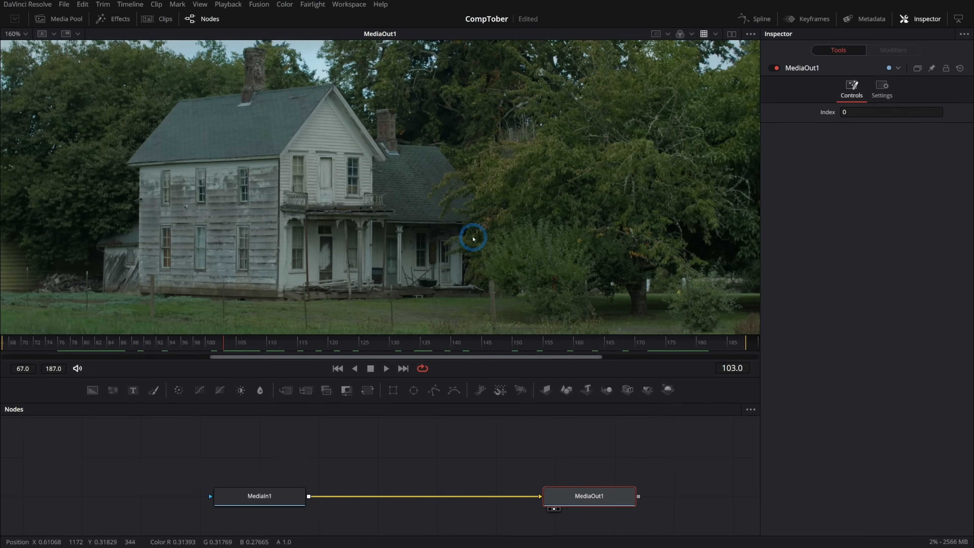
scroll(524, 263, "down", 2)
left_click_drag(509, 264, 449, 241)
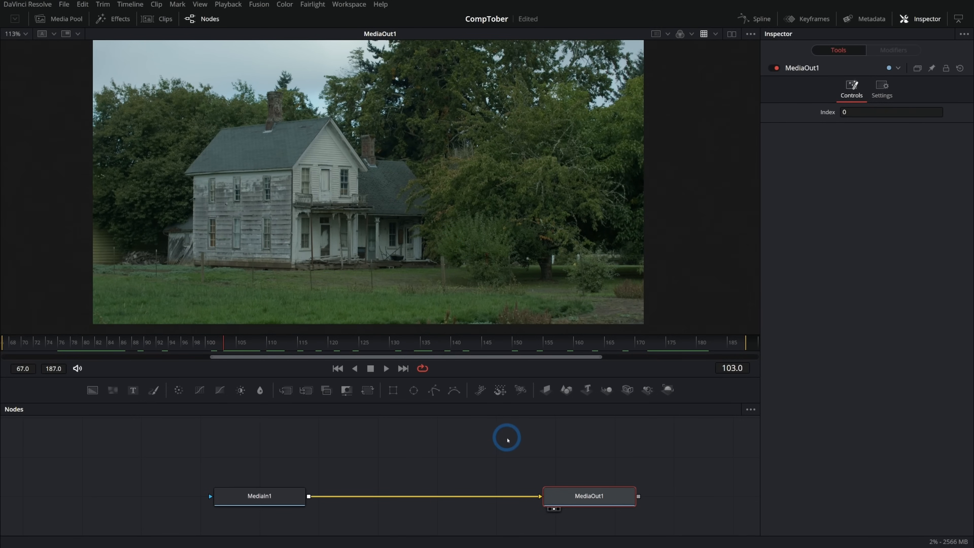
- Make room between the two nodes and insert a Color Corrector between MediaIn1 and MediaOut1
left_click_drag(583, 497, 681, 498)
left_click_drag(454, 455, 511, 455)
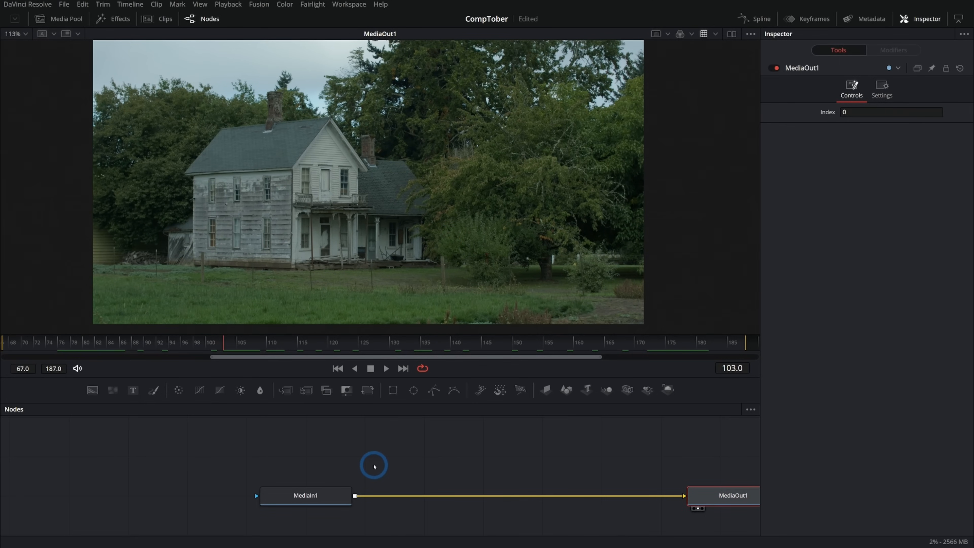
left_click(330, 488)
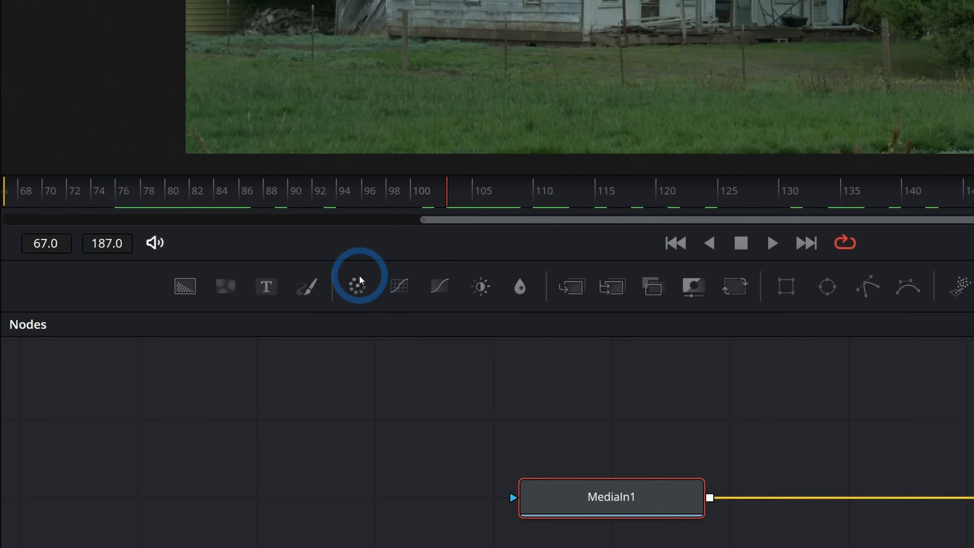
left_click(179, 390)
left_click_drag(441, 493, 538, 493)
- Darken the color corrector with gain 0.73 and gamma 0.88, tint it slightly blue, and rename the node Blue_CC
left_click_drag(875, 335, 871, 360)
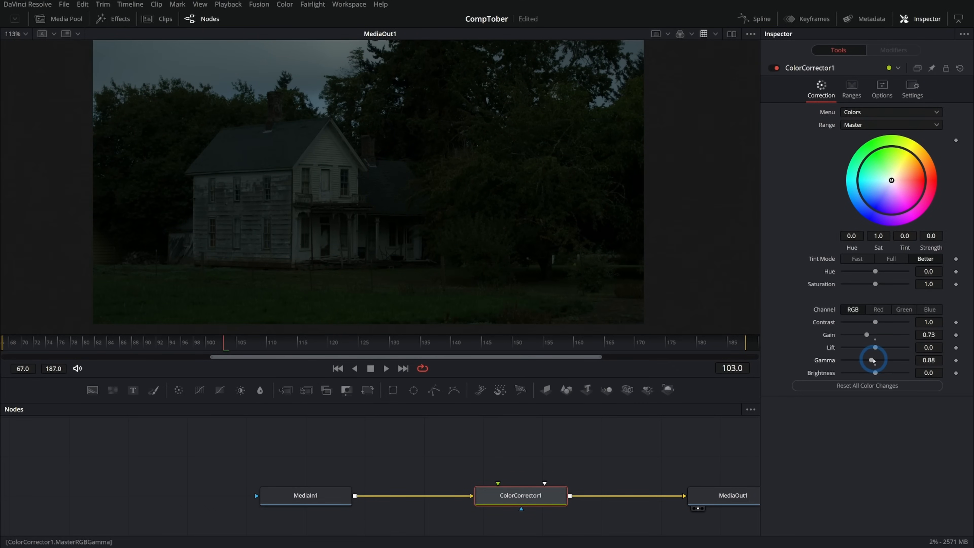
left_click_drag(892, 181, 883, 184)
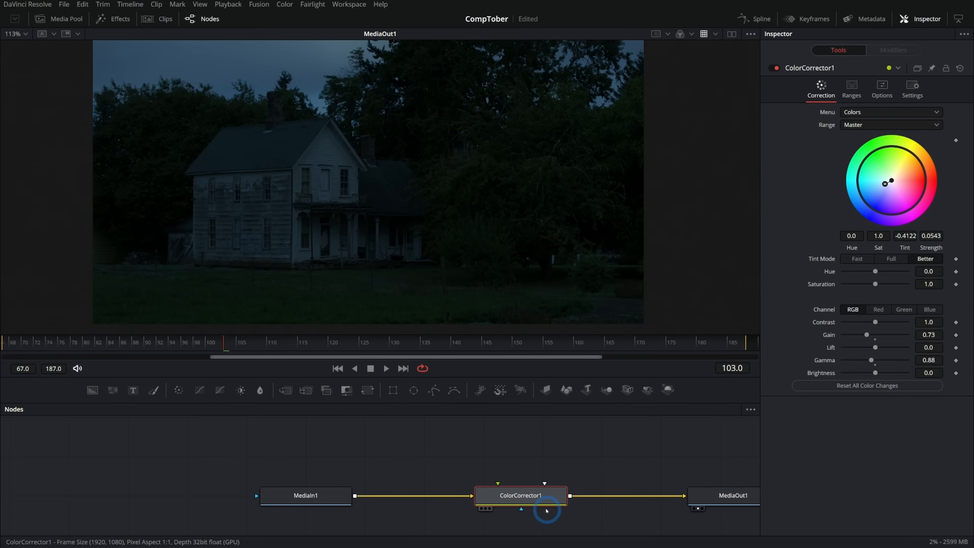
left_click_drag(535, 499, 583, 500)
key("F2")
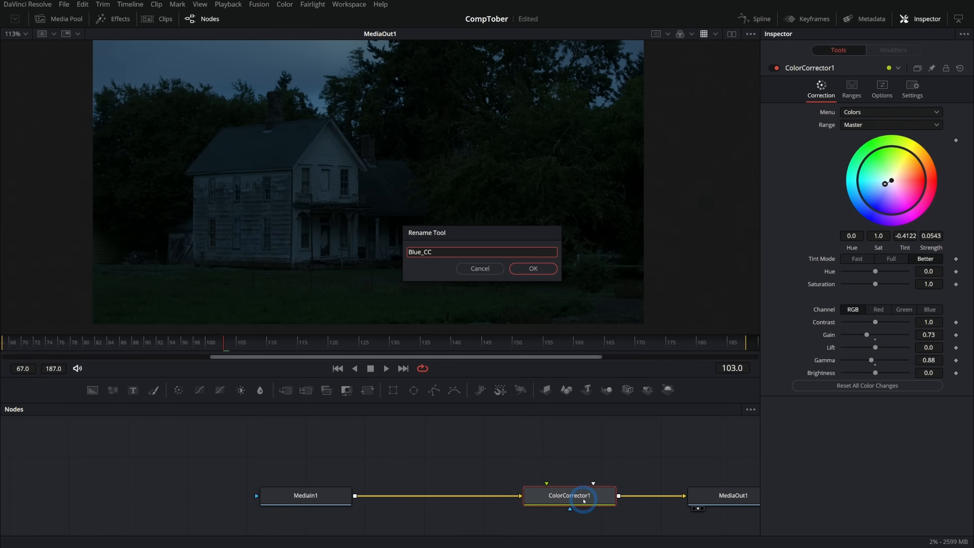
key("Return")
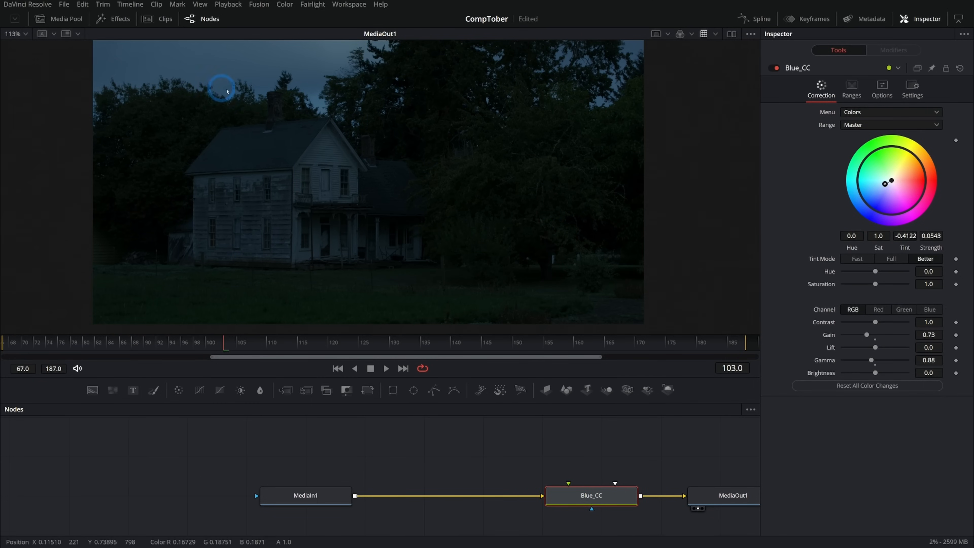
- Insert a Color Curves node between MediaIn1 and Blue_CC
scroll(485, 122, "up", 3)
mouse_move(446, 119)
left_mouse_down()
mouse_move(468, 138)
mouse_move(463, 127)
left_mouse_up()
left_click(307, 495)
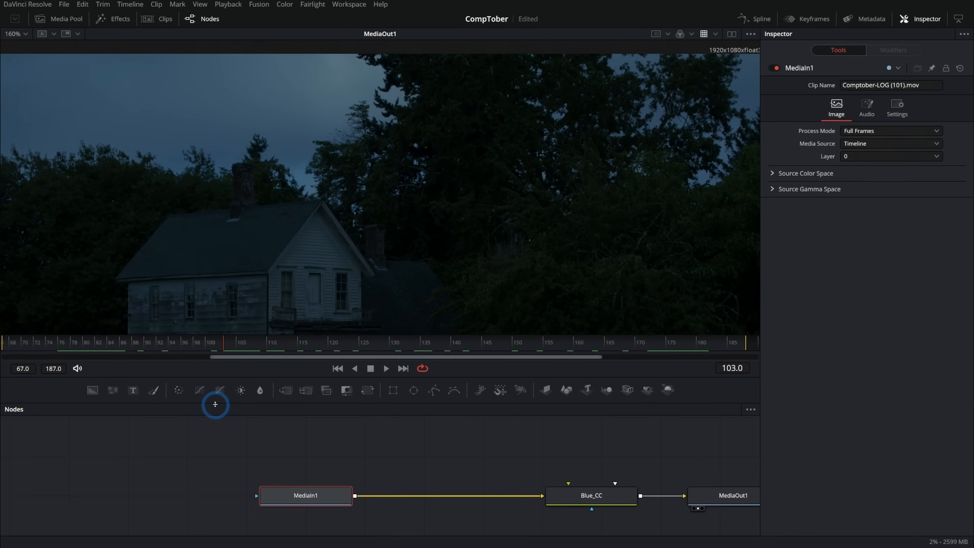
left_click(201, 390)
left_click_drag(425, 498, 448, 498)
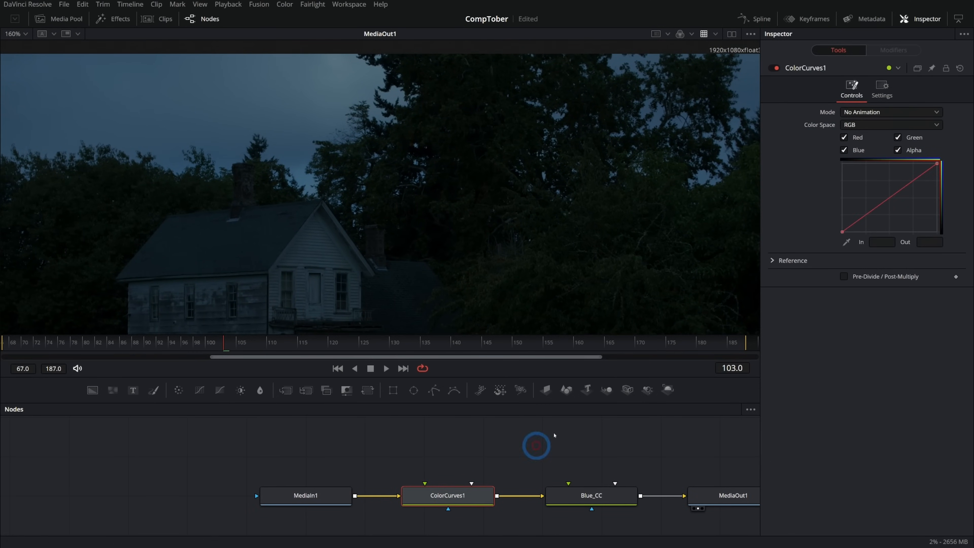
- Exclude the Alpha channel from the color curve and lower its highlight endpoint to an output of about 0.81
left_click_drag(455, 135, 514, 174)
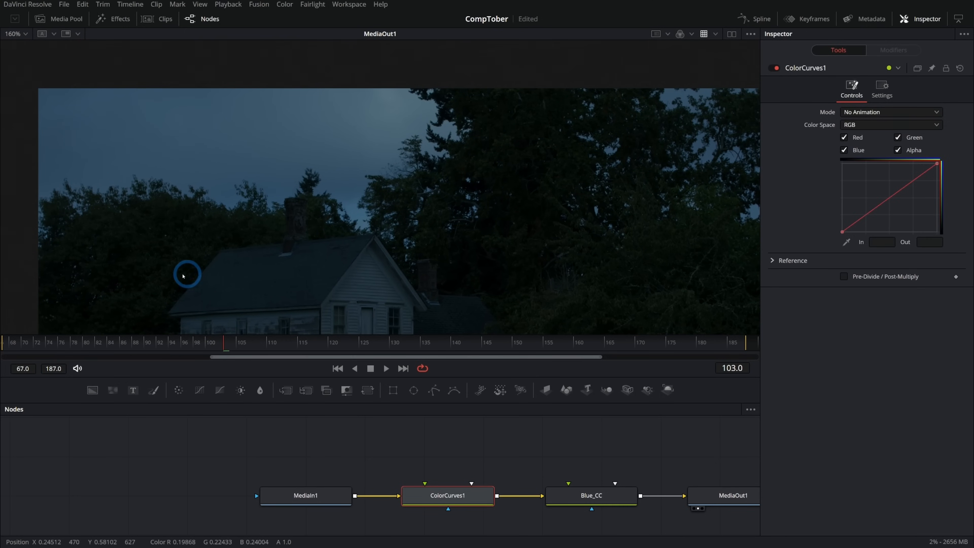
left_click_drag(937, 164, 942, 172)
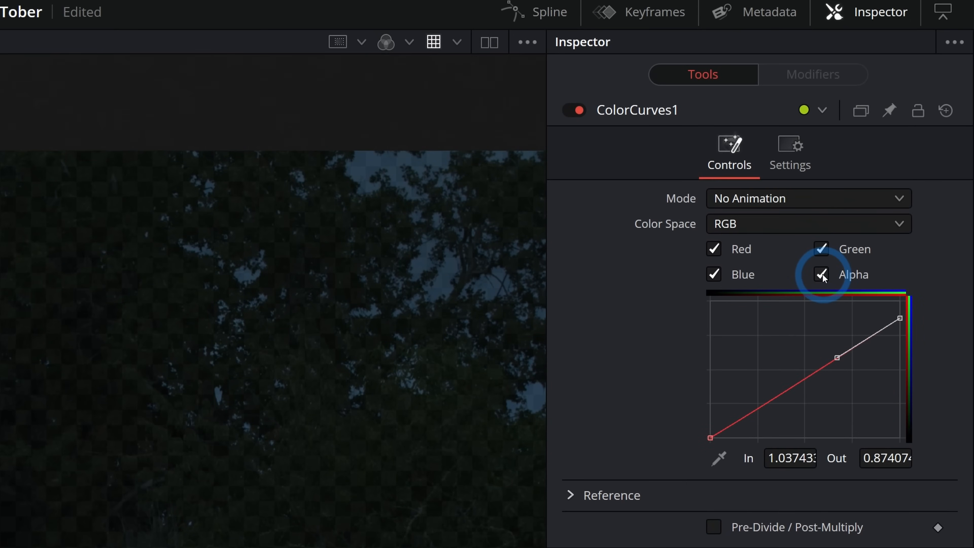
left_click(823, 275)
left_click_drag(938, 173, 944, 156)
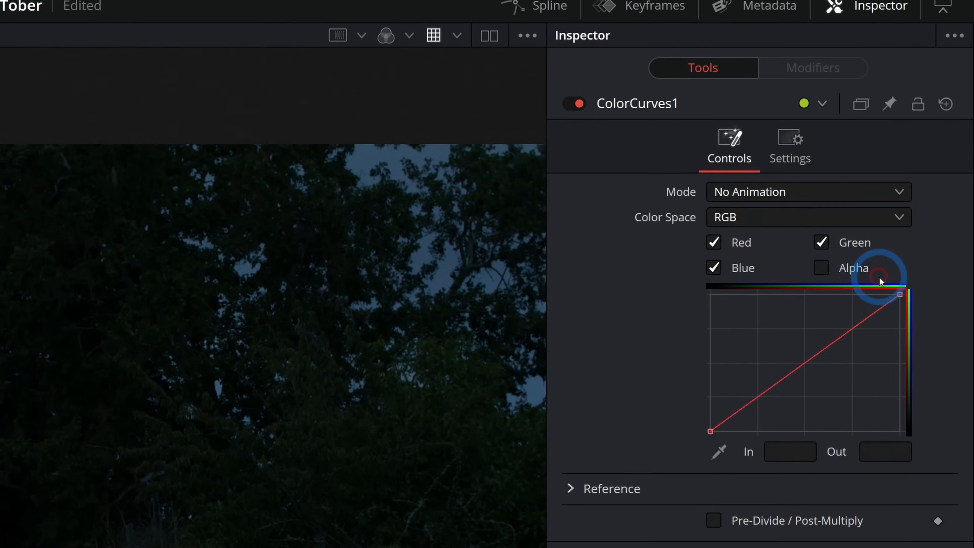
left_click_drag(901, 295, 912, 315)
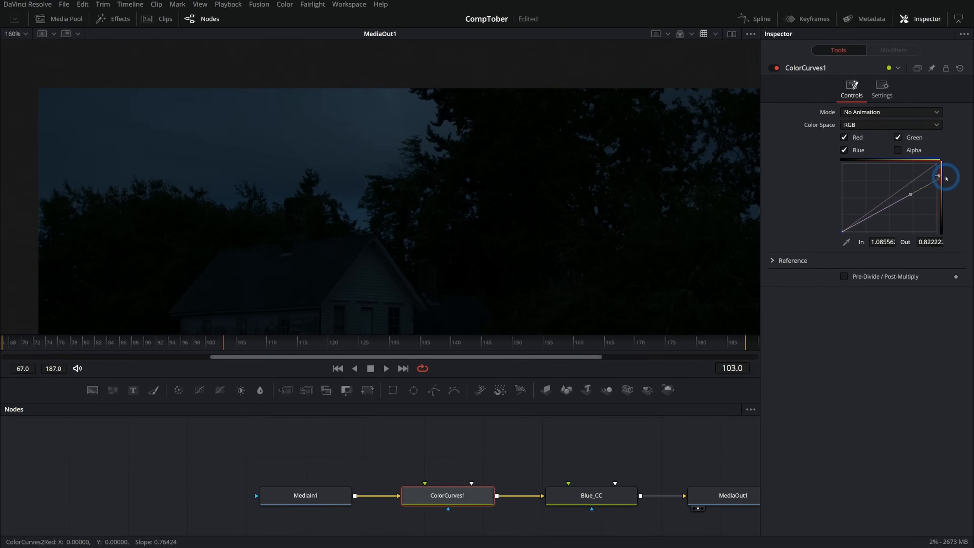
left_click(917, 195)
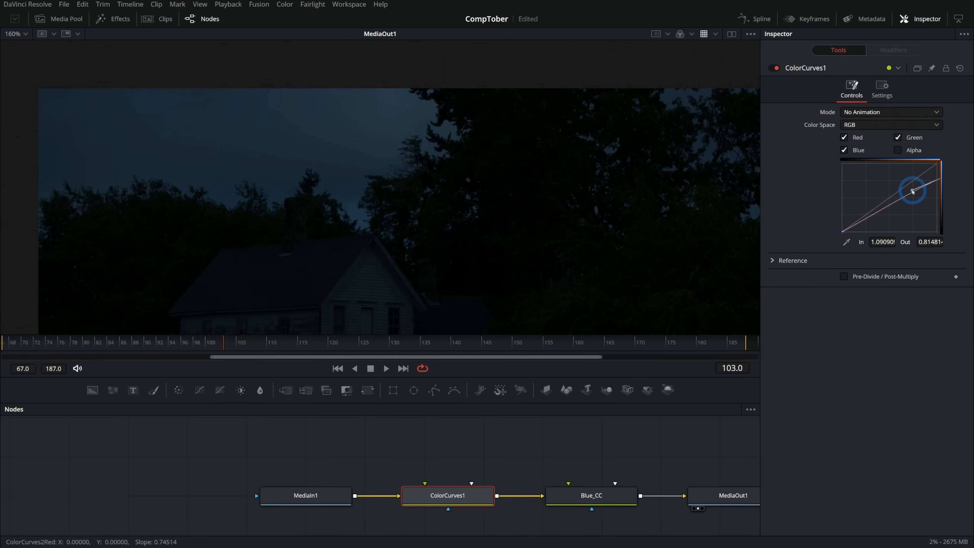
- Shape the curve with a shadow point near 0.27 in, 0.13 out and a highlight point near 0.73 in, 0.60 out
left_click_drag(866, 222, 869, 225)
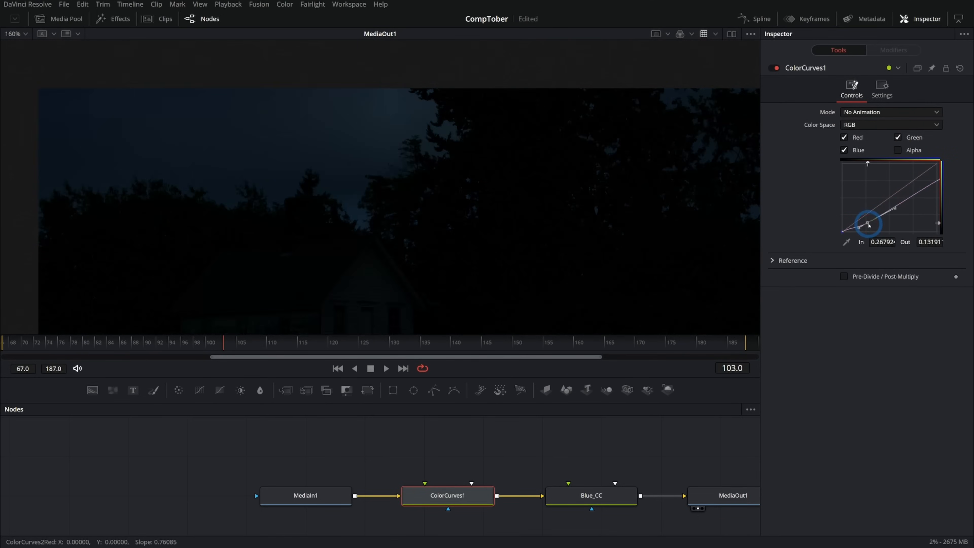
left_click(911, 197)
left_click(916, 192)
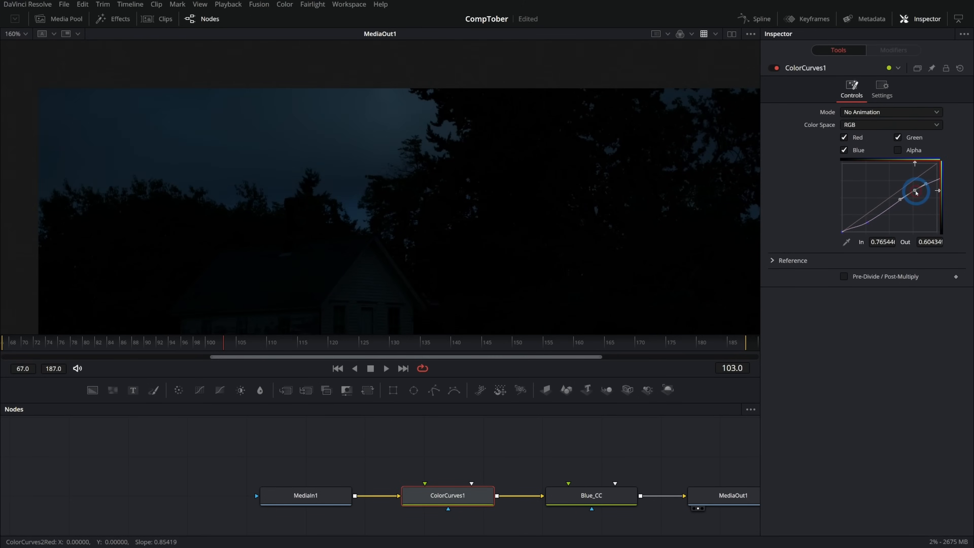
left_click_drag(916, 192, 912, 193)
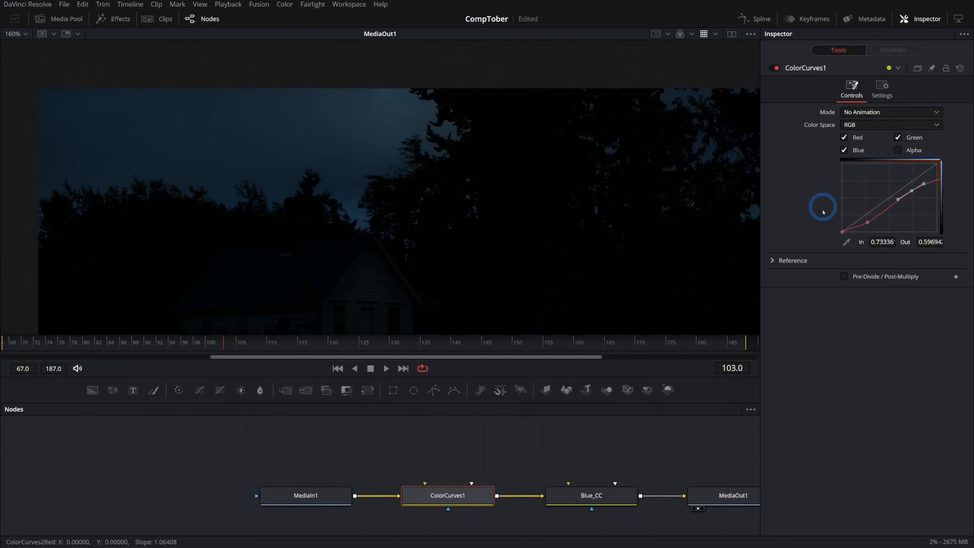
- Add a Polygon mask to ColorCurves1 and outline its lower edge across the treeline and roof, peaking at the tall tree
scroll(510, 226, "down", 3)
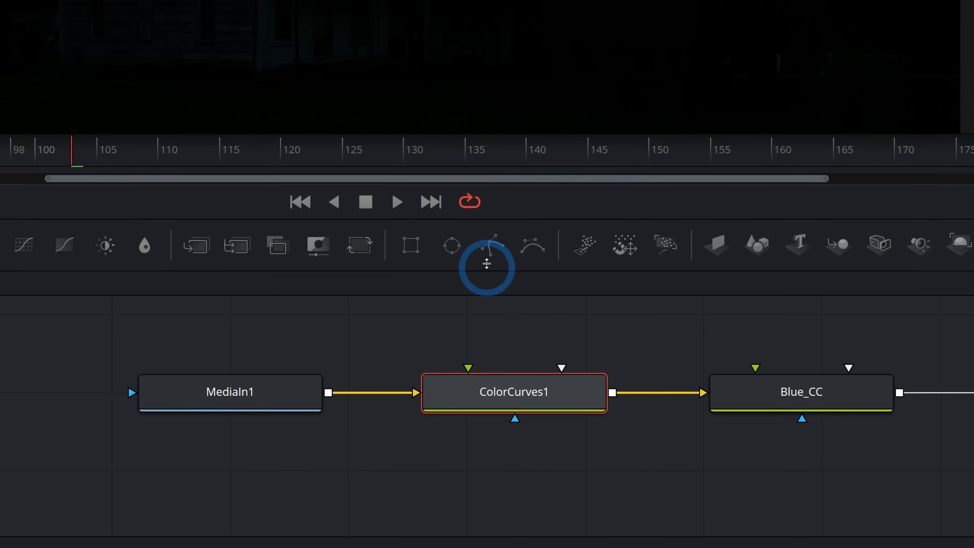
left_click_drag(487, 263, 487, 409)
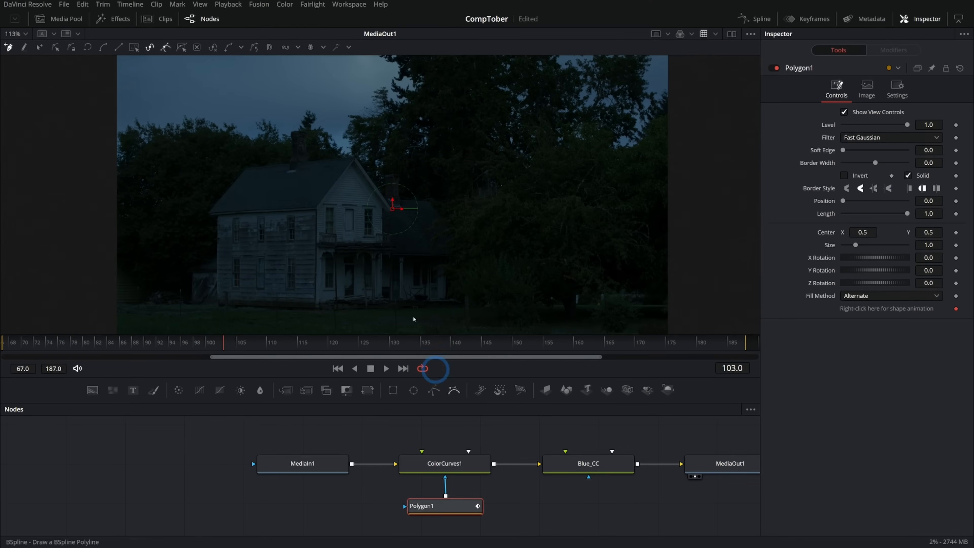
left_click(105, 180)
left_click(206, 153)
left_click(349, 174)
left_click(408, 186)
left_click(474, 91)
left_click(514, 147)
left_click(634, 177)
left_click(685, 160)
- Continue the polygon outside the frame above the sky and close it at its starting point
scroll(690, 115, "up", 3)
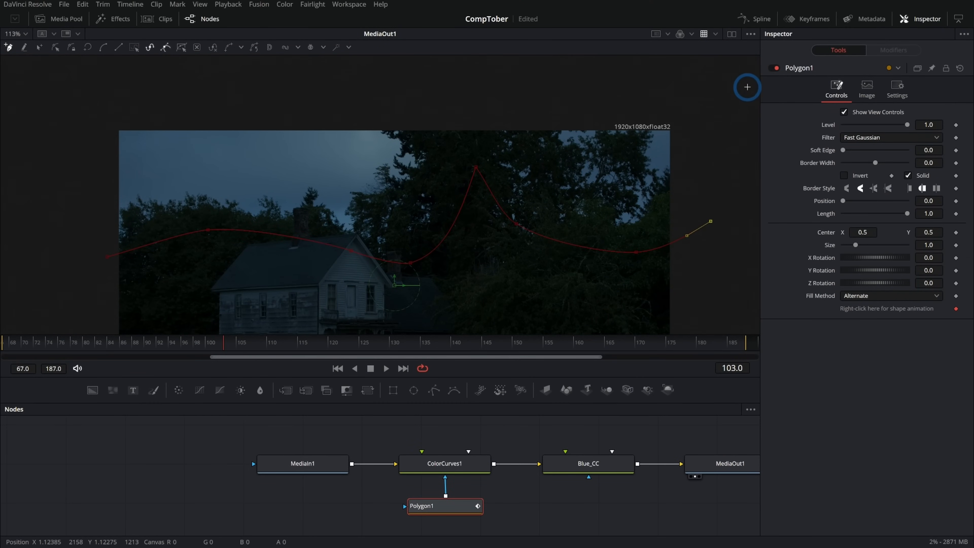
left_click_drag(597, 93, 586, 143)
left_click(681, 87)
left_click(314, 81)
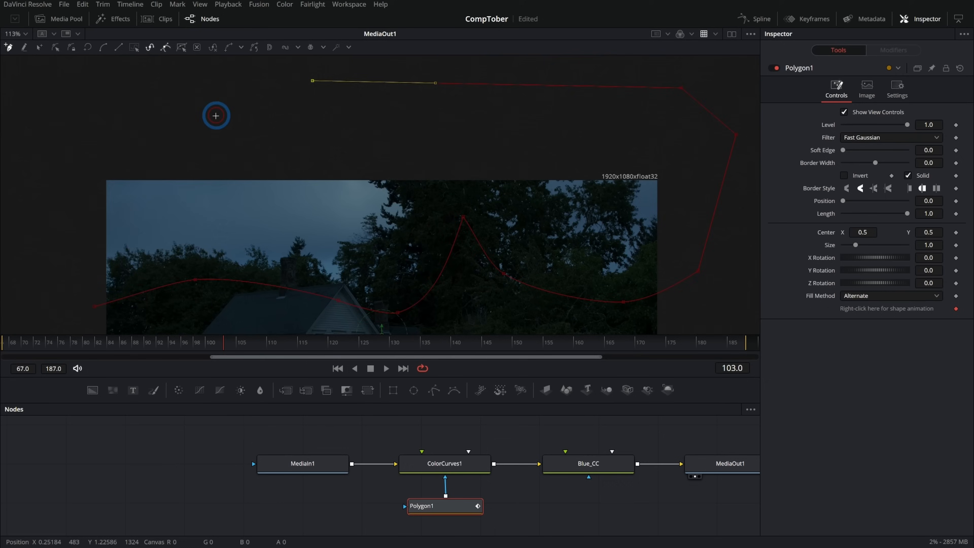
left_click_drag(183, 115, 332, 104)
left_click(221, 84)
left_click(176, 140)
left_click(193, 216)
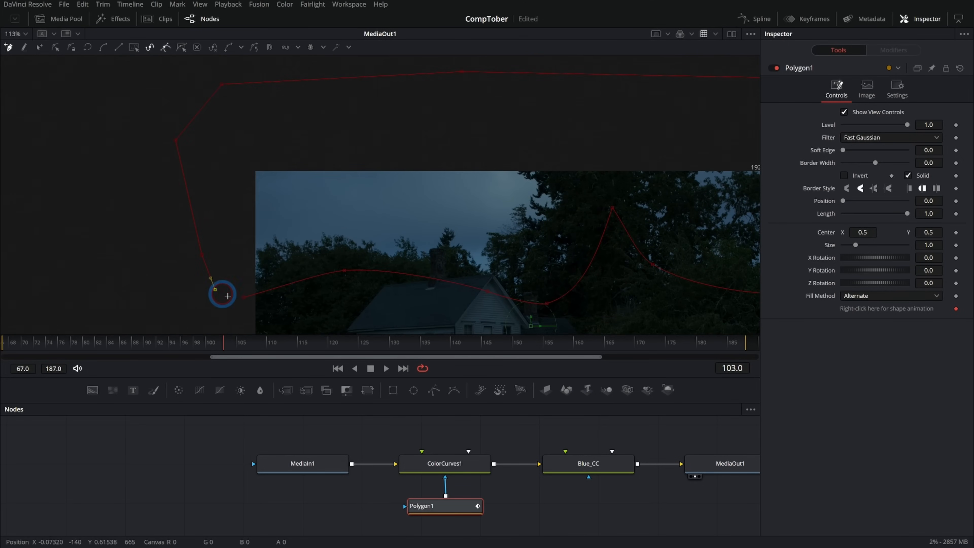
left_click(244, 297)
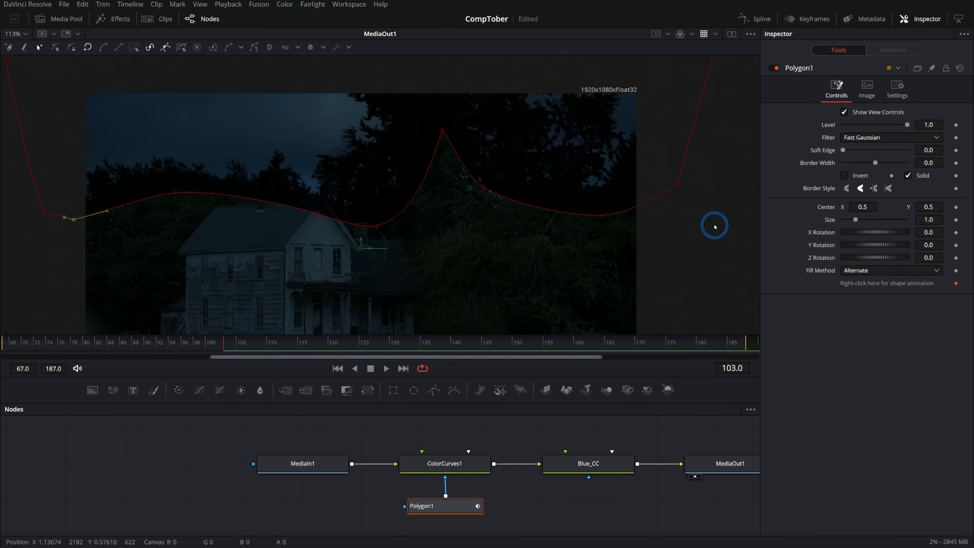
- Show the Polygon1 mask beside the MediaOut1 view in dual viewers and set its soft edge to 0.2
left_click(732, 33)
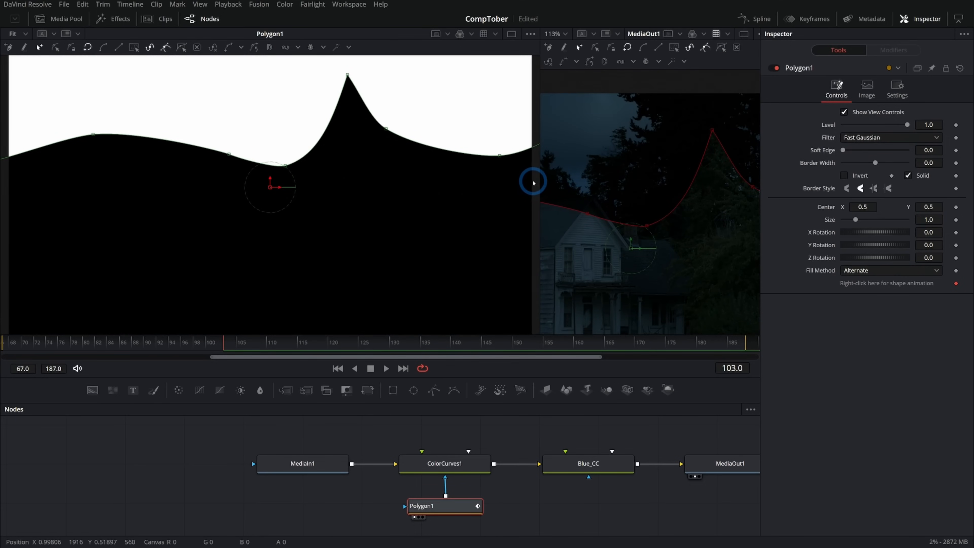
left_click_drag(539, 181, 358, 175)
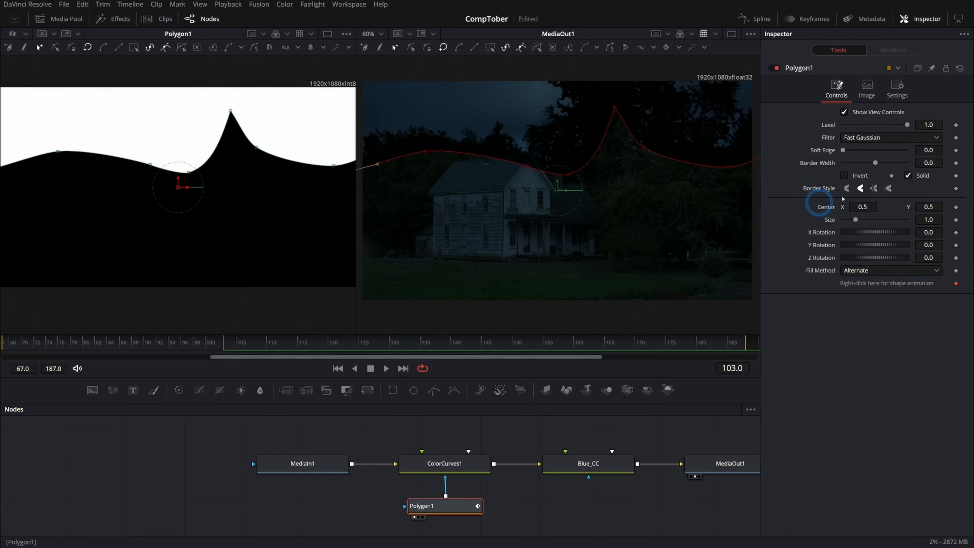
left_click_drag(842, 151, 907, 160)
- Reshape the polygon's lower edge by raising the tree peak and adjusting the points above the roof and the trees beside it
left_click_drag(615, 108, 614, 84)
left_click_drag(569, 174, 561, 165)
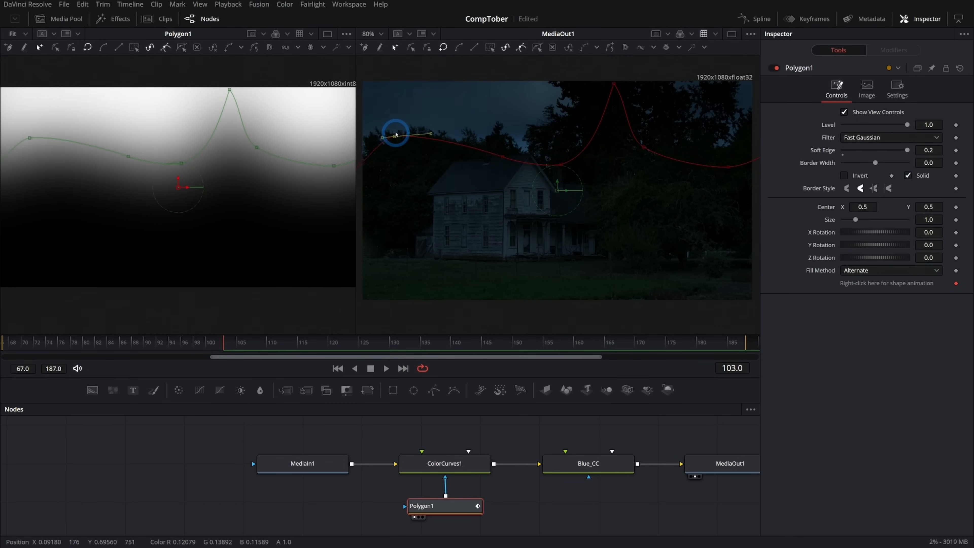
left_click_drag(396, 134, 373, 135)
left_click(561, 166)
left_click_drag(561, 165, 490, 161)
left_click_drag(548, 182, 756, 127)
left_click_drag(658, 176, 664, 168)
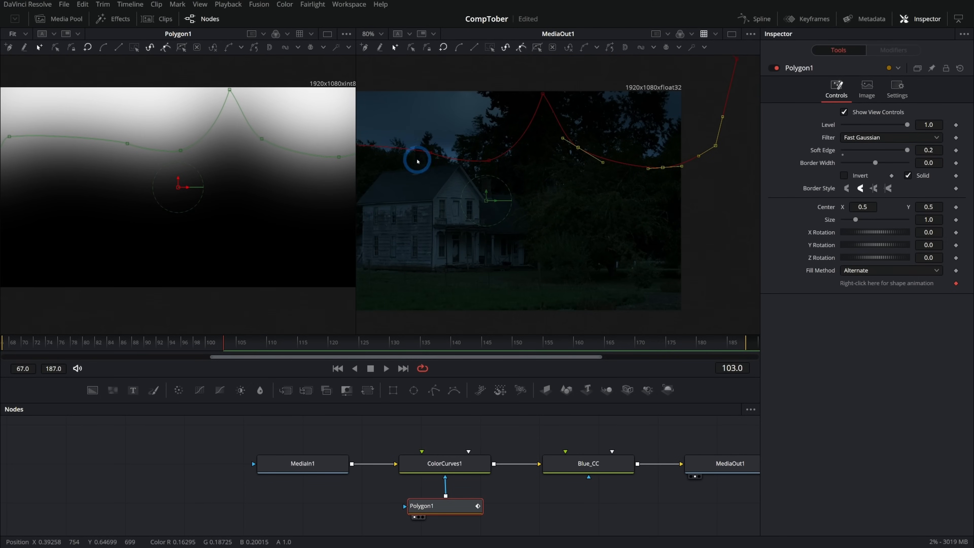
- Widen the MediaOut1 view, pull the mask's tree peak further up, and return to a single viewer
left_click_drag(355, 170, 187, 178)
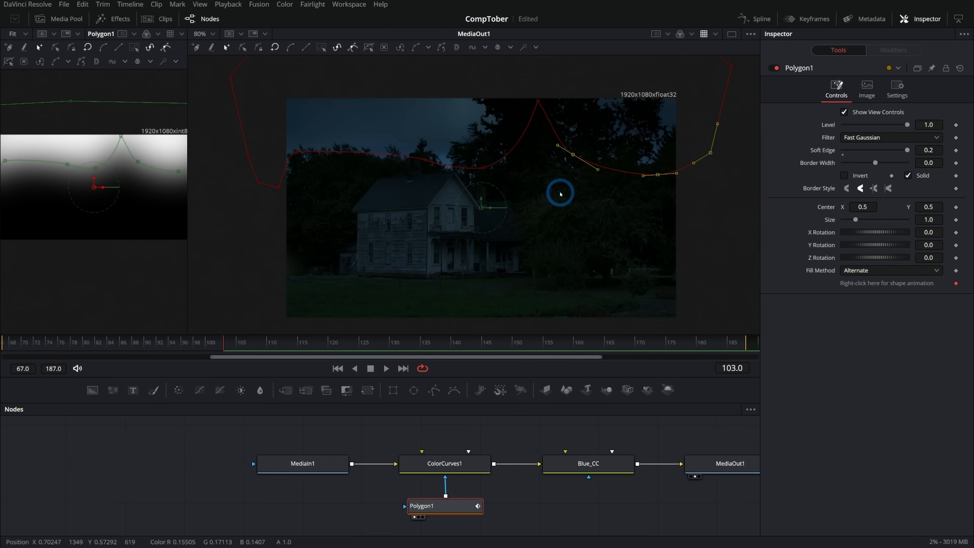
left_click_drag(560, 194, 574, 218)
left_click_drag(549, 123, 547, 58)
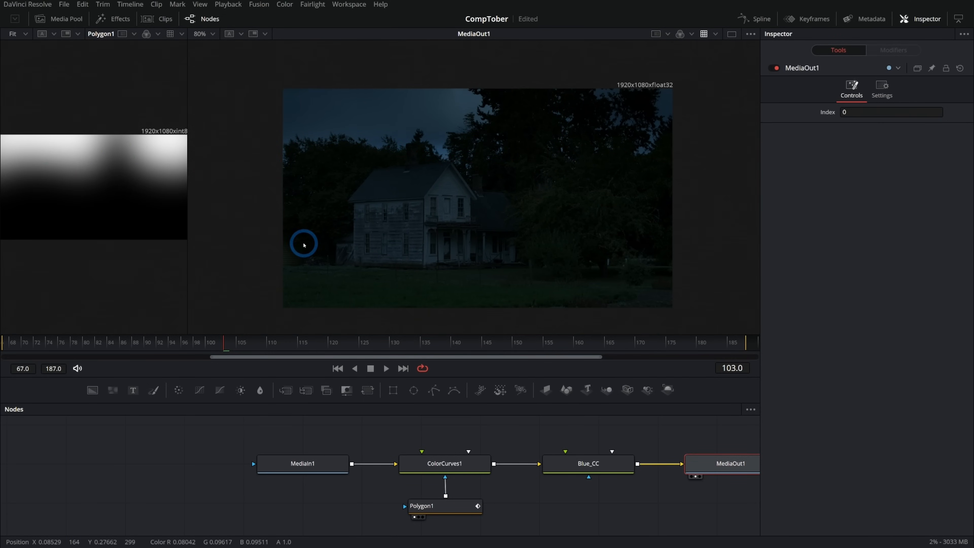
left_click(732, 34)
left_click_drag(567, 199, 556, 206)
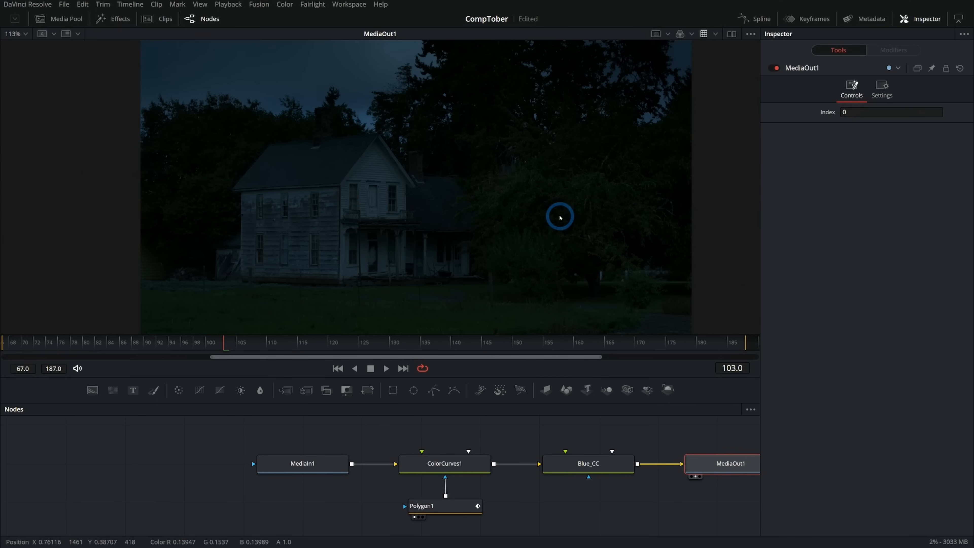
- Set the saturation of Blue_CC to 1.16 and compare the footage with ColorCurves1 and Blue_CC bypassed and enabled
left_click(588, 464)
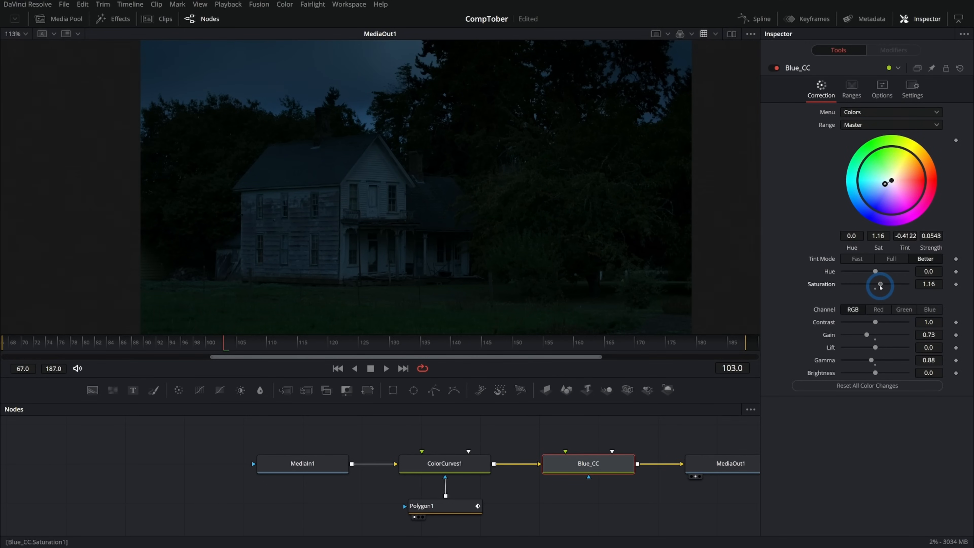
left_click(445, 470, "ctrl")
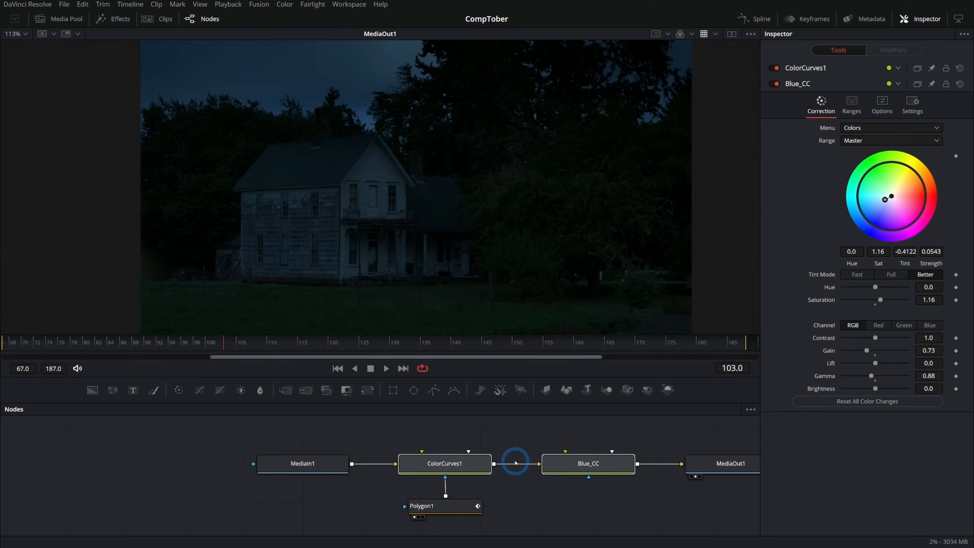
key("ctrl+p")
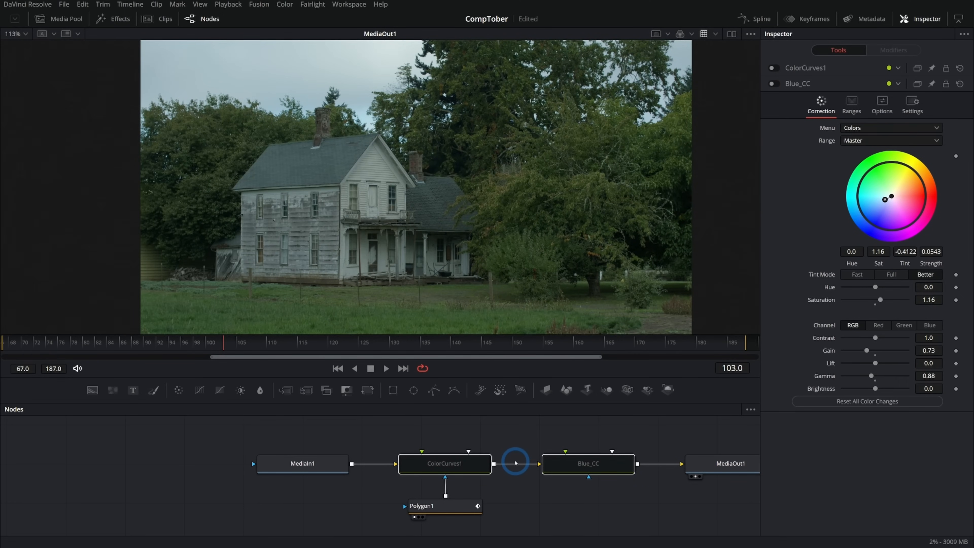
key("ctrl+p")
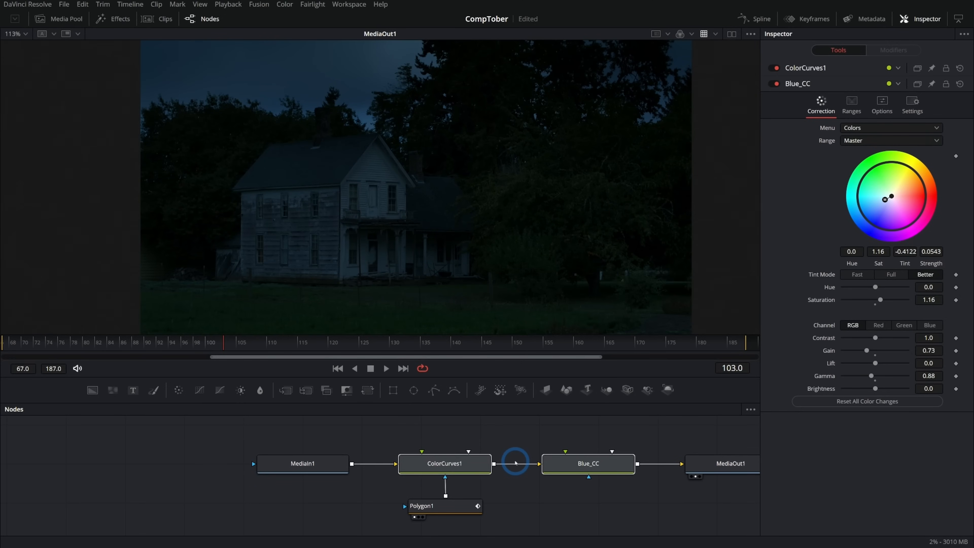
key("ctrl+p")
key("ctrl+p")
left_click(585, 472)
key("ctrl+p")
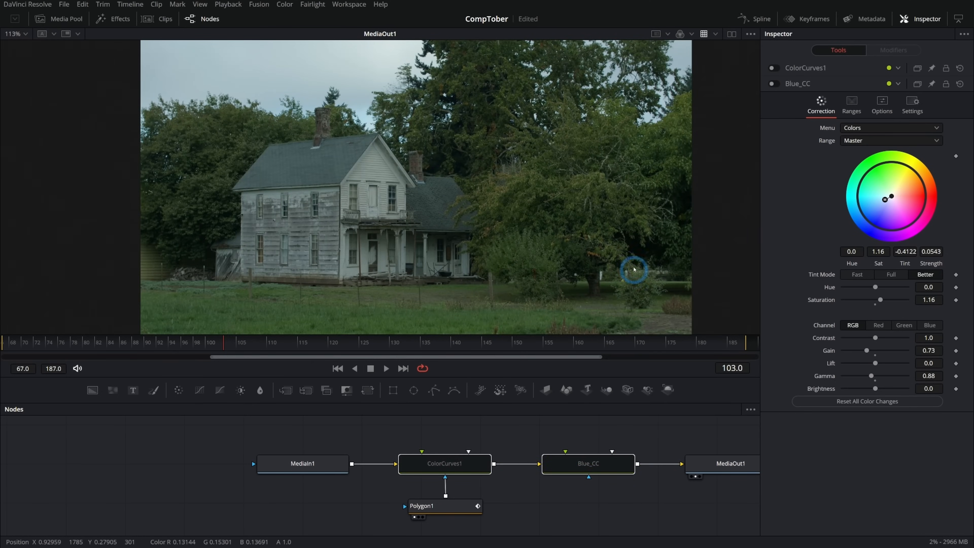
key("ctrl+p")
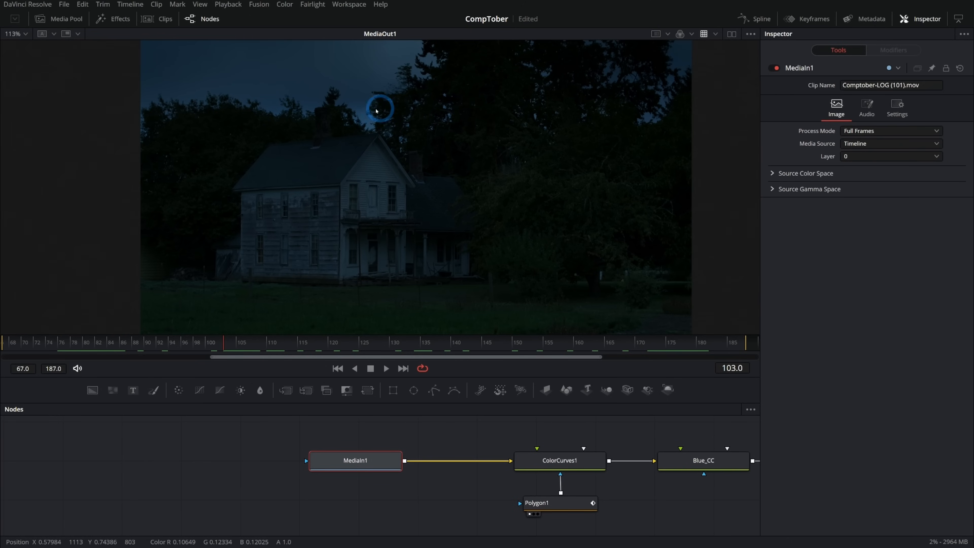
- Make room before MediaOut1 and insert a Merge node between Blue_CC and MediaOut1
left_click_drag(666, 426, 453, 427)
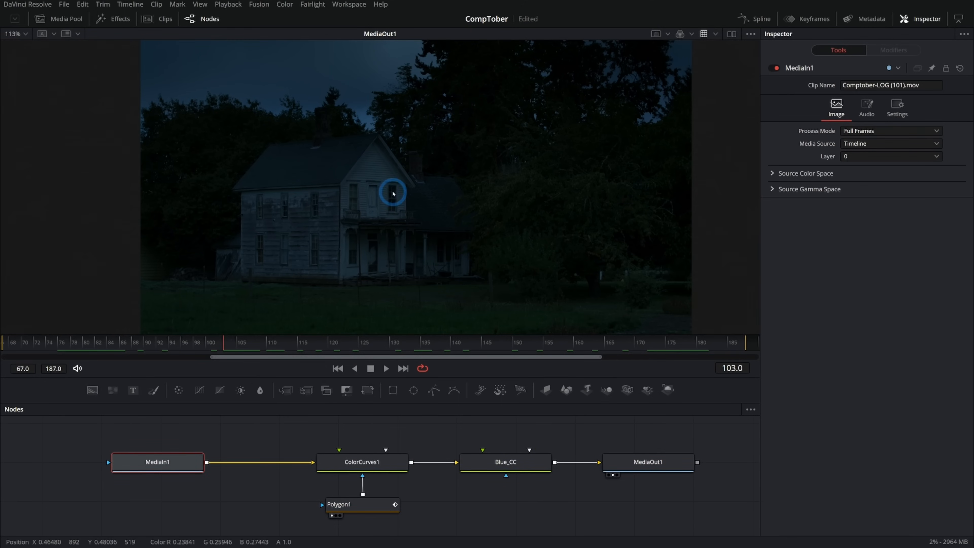
scroll(392, 193, "up", 5)
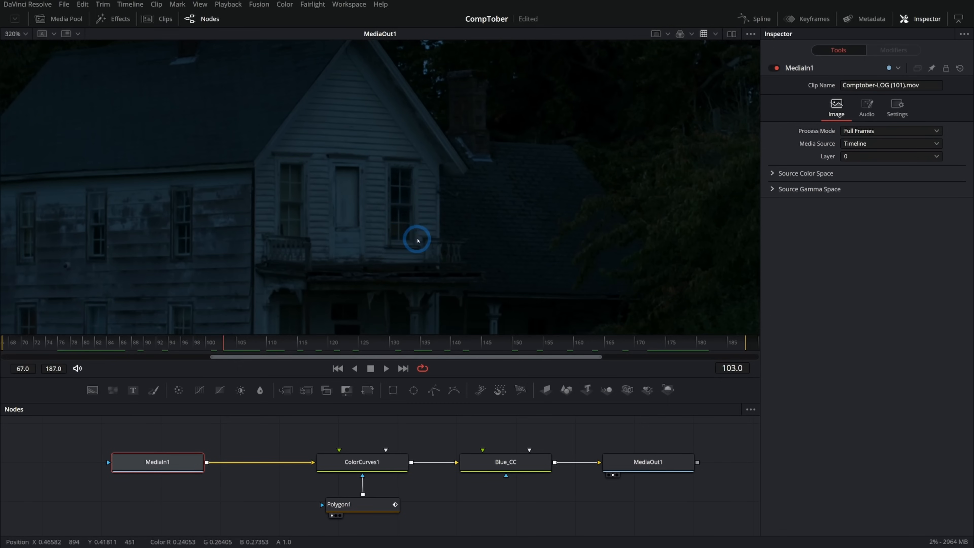
scroll(453, 452, "down", 4)
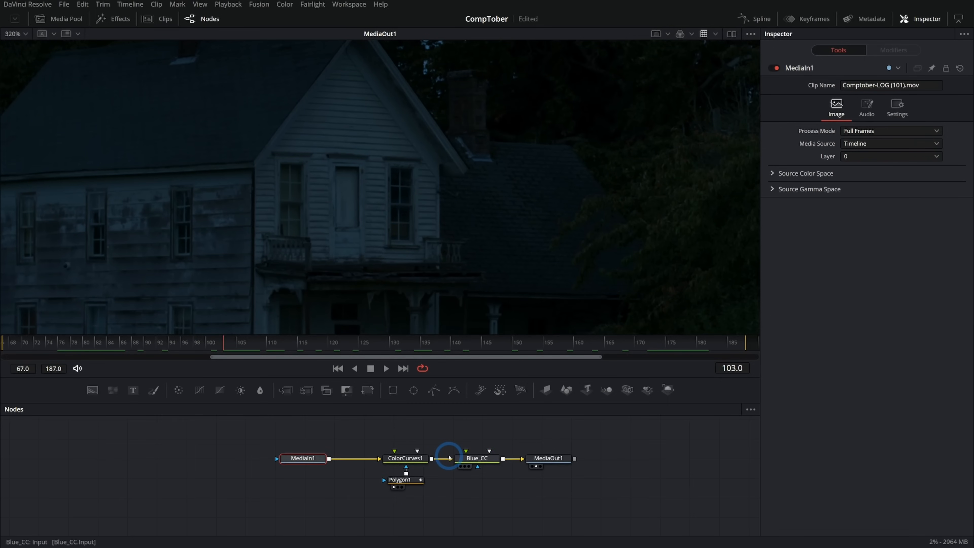
scroll(456, 454, "up", 5)
scroll(539, 282, "down", 2)
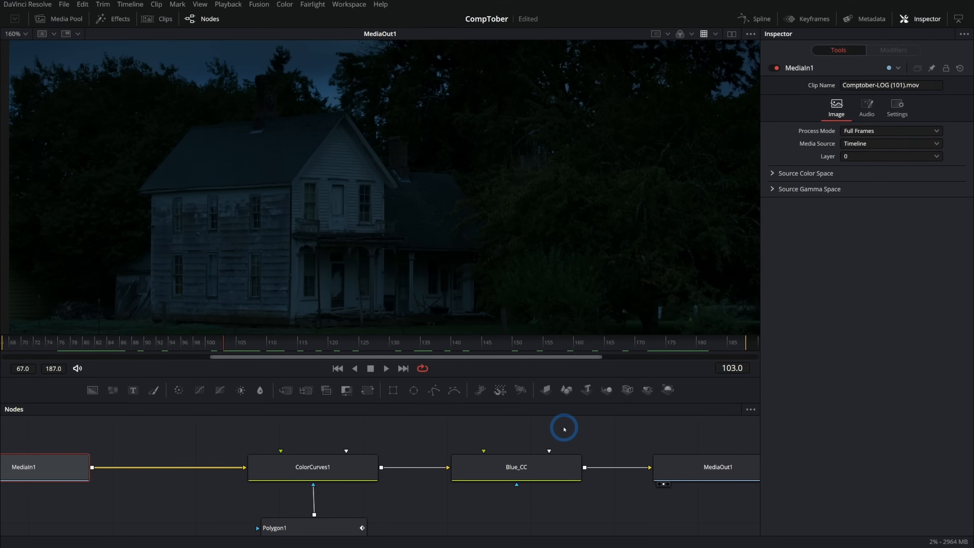
left_click_drag(584, 430, 333, 453)
left_click(516, 477)
left_click_drag(518, 477, 647, 478)
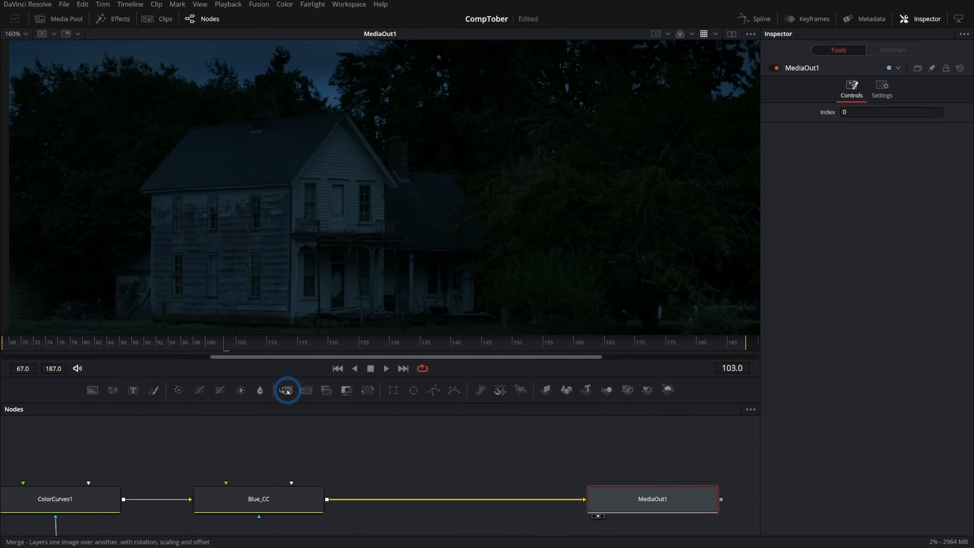
left_click_drag(287, 391, 461, 499)
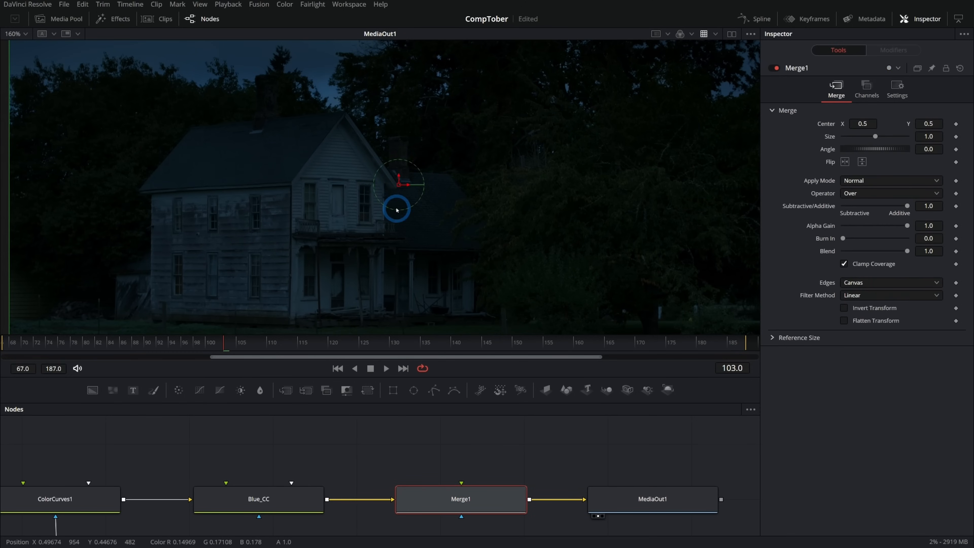
- Enlarge the node area and connect MediaIn1's output to Merge1 as its foreground
left_click_drag(336, 450, 448, 461)
left_click_drag(444, 402, 446, 308)
left_click_drag(424, 358, 497, 407)
scroll(497, 408, "down", 3)
left_click_drag(161, 449, 605, 434)
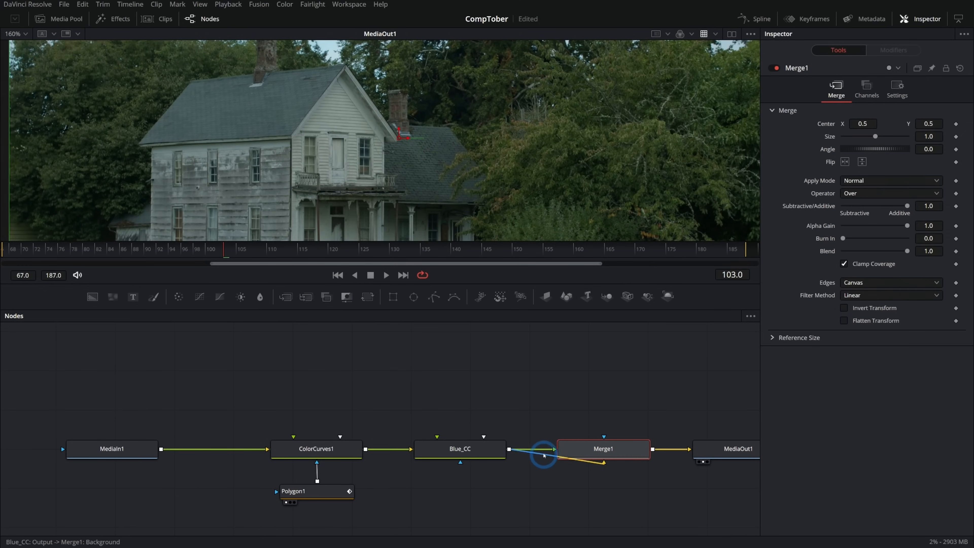
- Route the connection from MediaIn1 to Merge1 above the other nodes using two pipe routers
left_click(537, 450, "alt")
left_click_drag(537, 450, 592, 353)
left_click(473, 379, "alt")
left_click_drag(473, 379, 173, 353)
left_click_drag(593, 353, 604, 353)
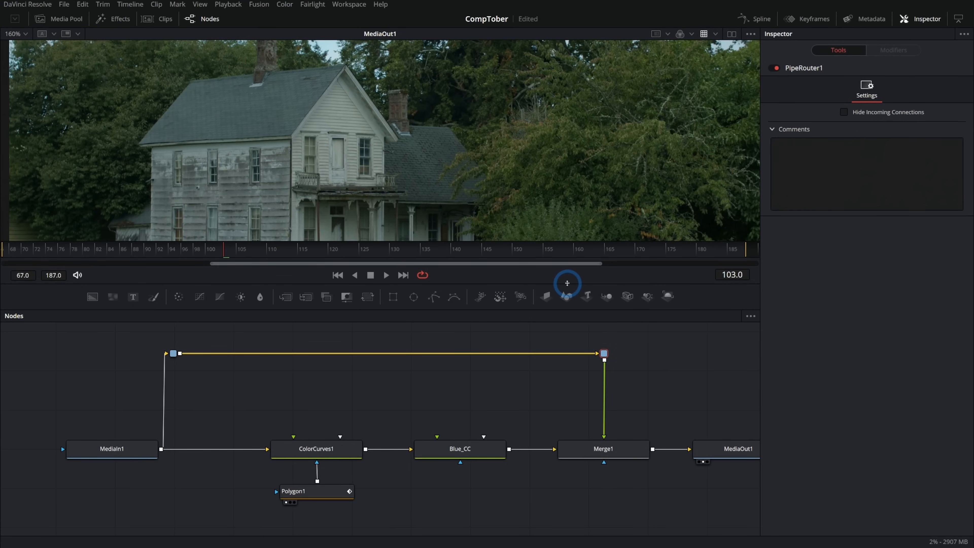
- Show Blue_CC beside MediaOut1 in dual viewers and apply a Blackmagic Design viewer LUT to the Blue_CC view
left_click(495, 453)
key("1")
left_click(731, 34)
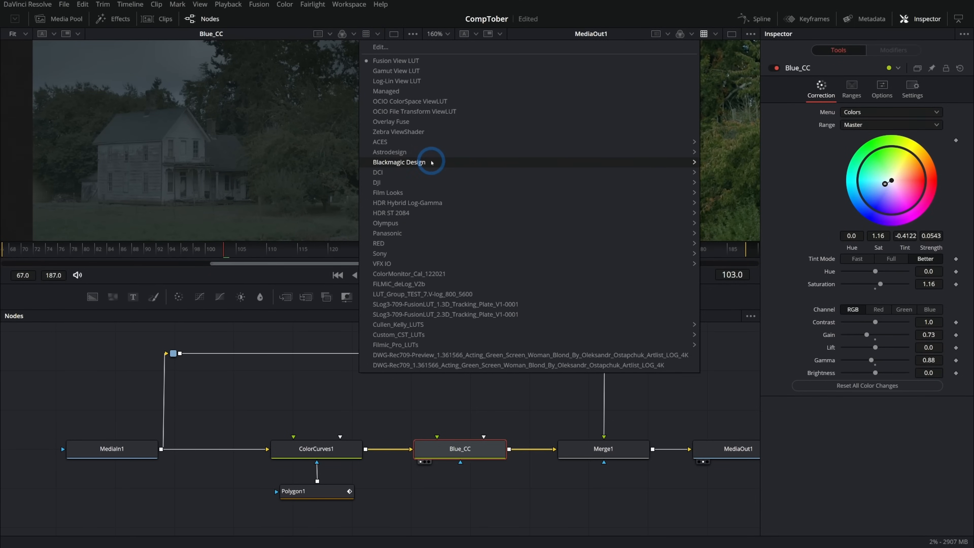
mouse_move(431, 162)
left_click(790, 313)
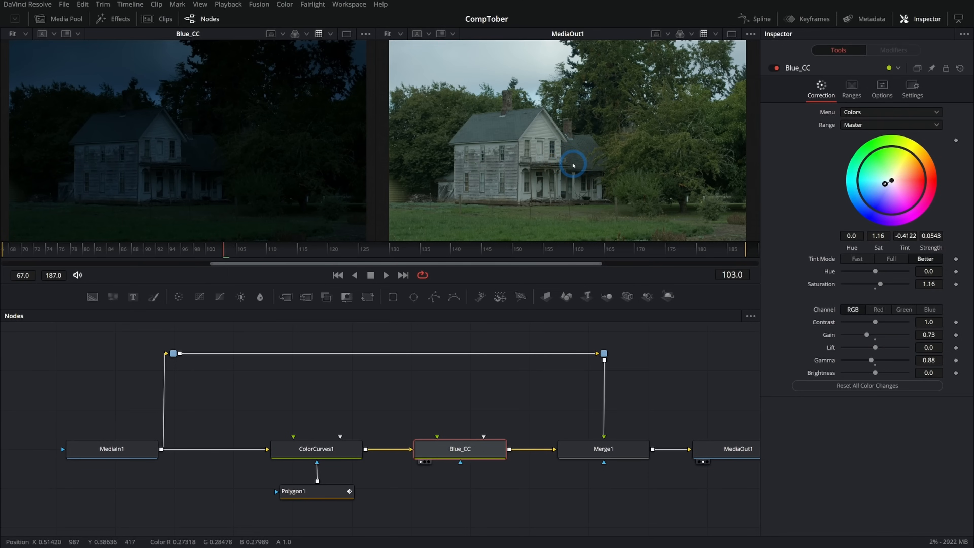
- Insert a ColorCurves node between the second pipe router and Merge1, and exclude the alpha channel from its curve
scroll(553, 153, "up", 3)
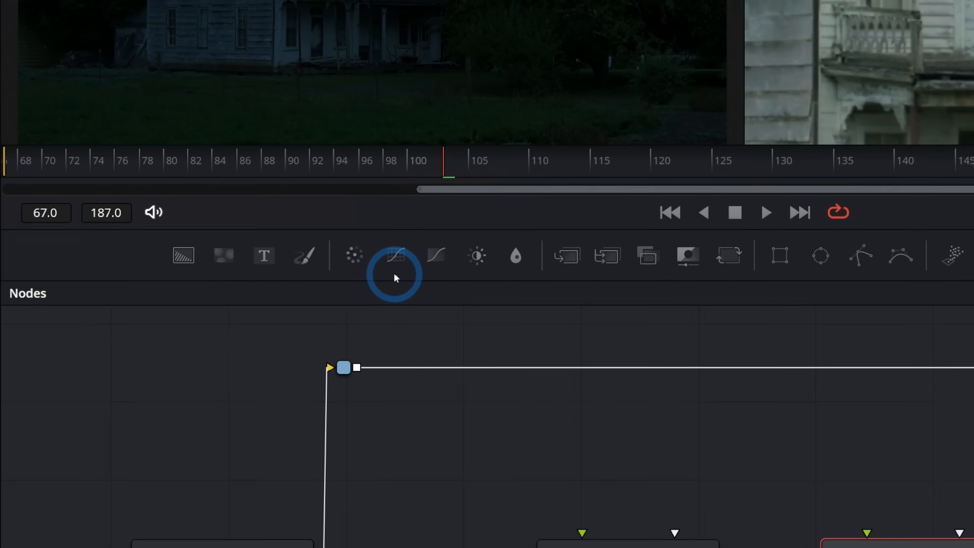
left_click_drag(401, 258, 724, 473)
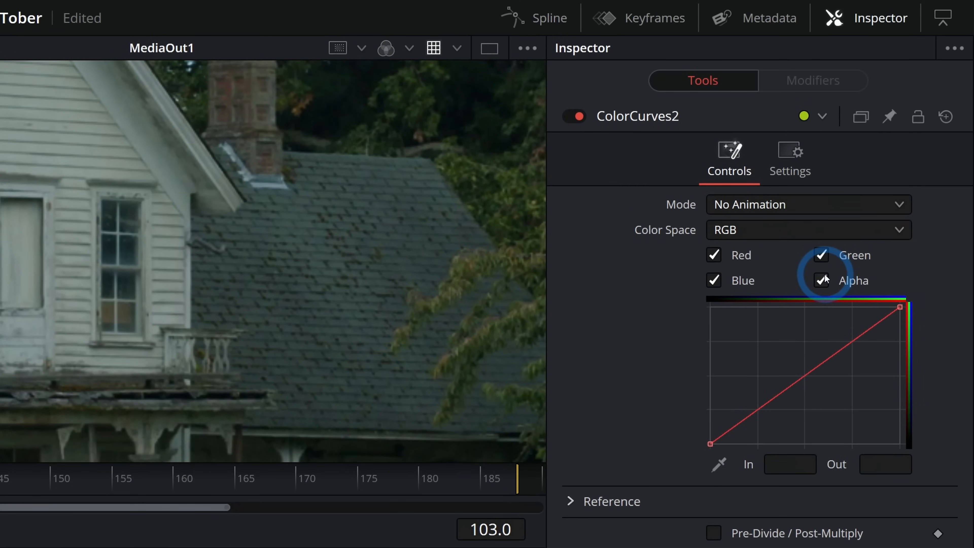
left_click(823, 280)
left_click_drag(902, 308, 904, 309)
left_click_drag(904, 274, 902, 355)
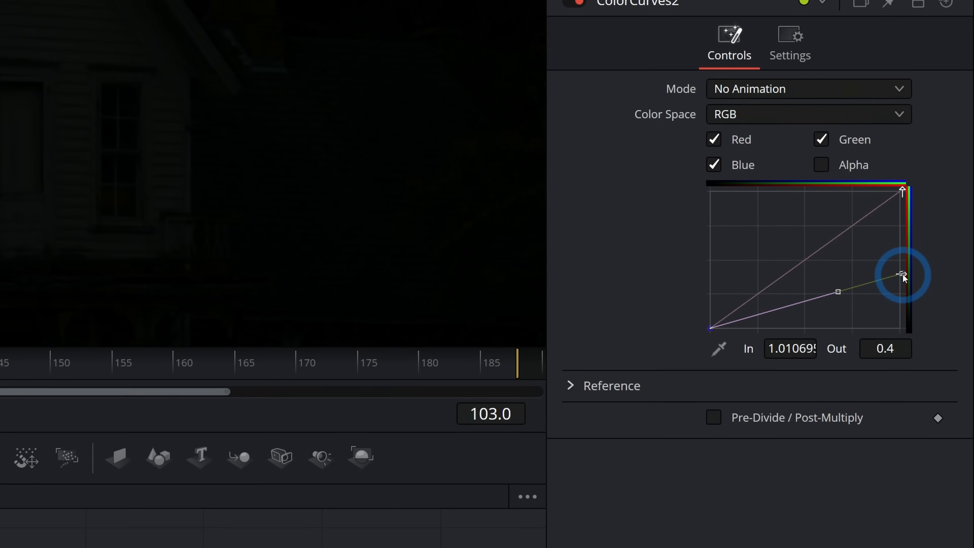
key("ctrl+z")
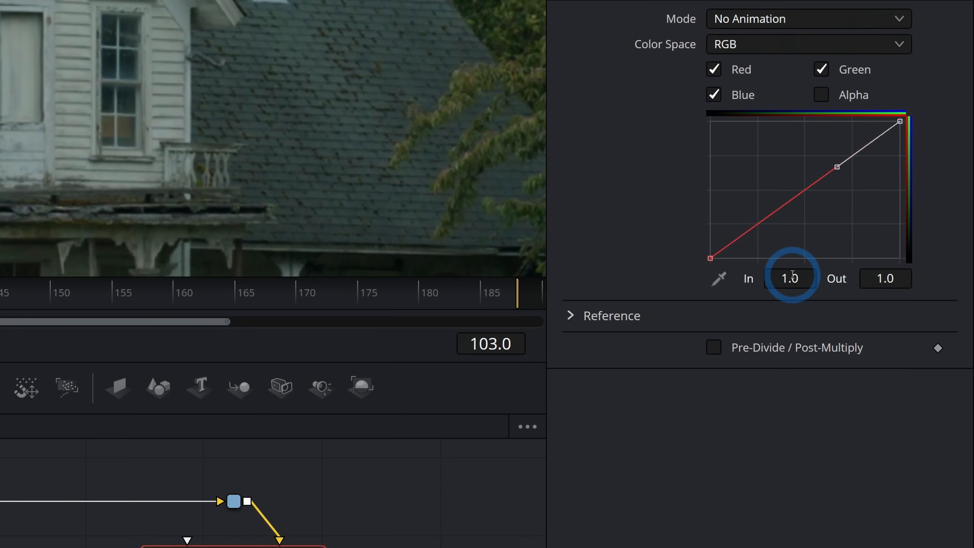
- Invert the ColorCurves2 curve by setting its white endpoint's output to 0 and its black endpoint's output to 1.0
left_click(882, 277)
type("0")
key("Tab")
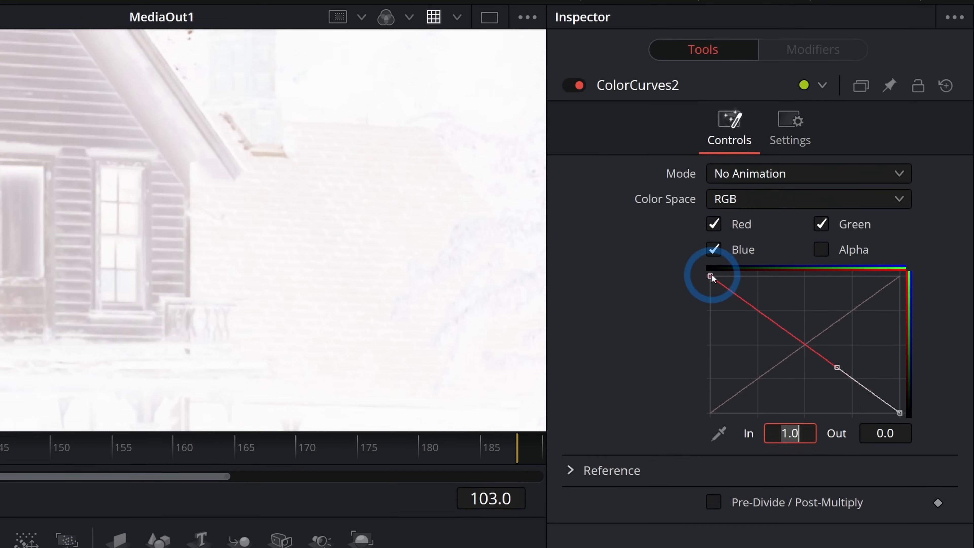
left_click(712, 275)
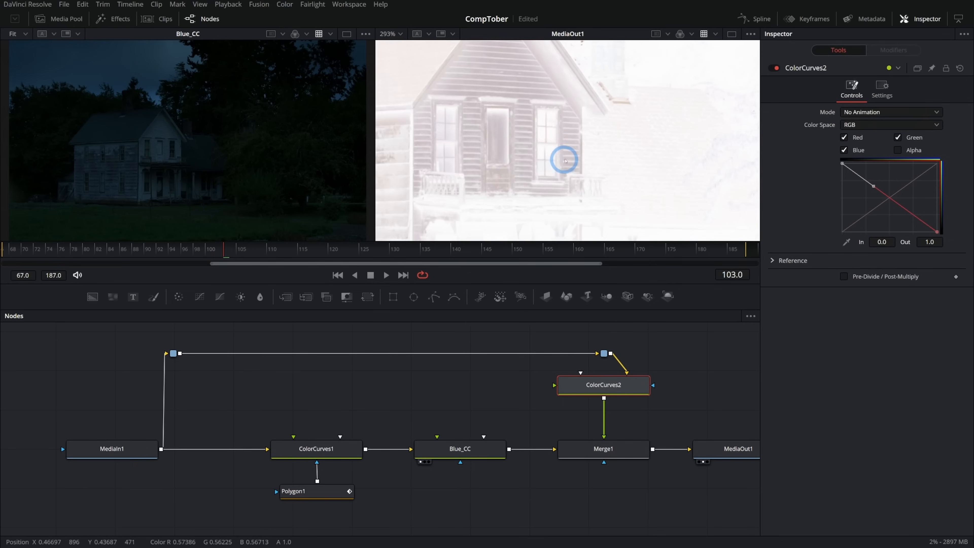
- Insert a BrightnessContrast node between ColorCurves2 and Merge1, with clipping enabled for black and white
scroll(563, 161, "down", 1)
scroll(598, 165, "down", 1)
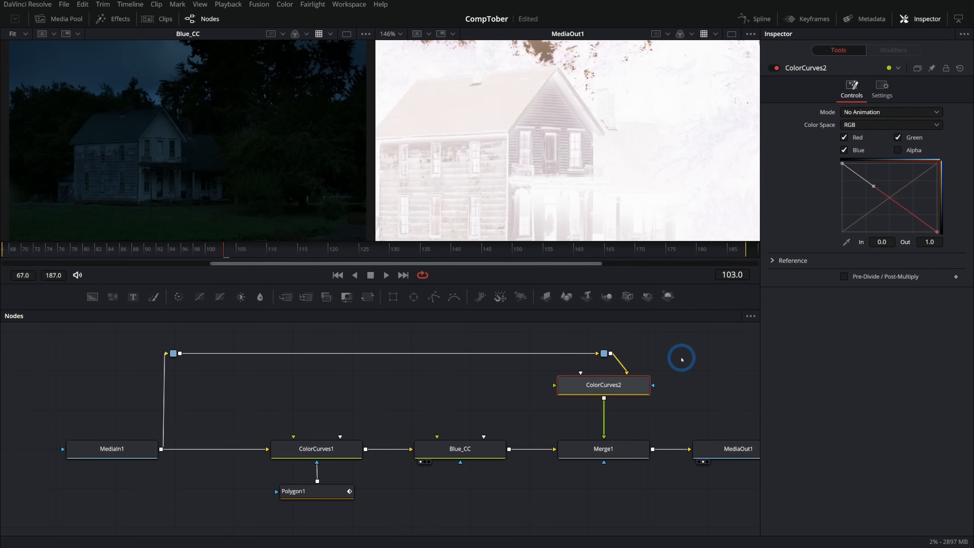
left_click_drag(656, 364, 91, 426)
left_click_drag(240, 306, 577, 437)
left_click(848, 249)
- Set the lift of BrightnessContrast1 to -1.0, compare the upper window in both viewers and save the project
scroll(663, 163, "up", 4)
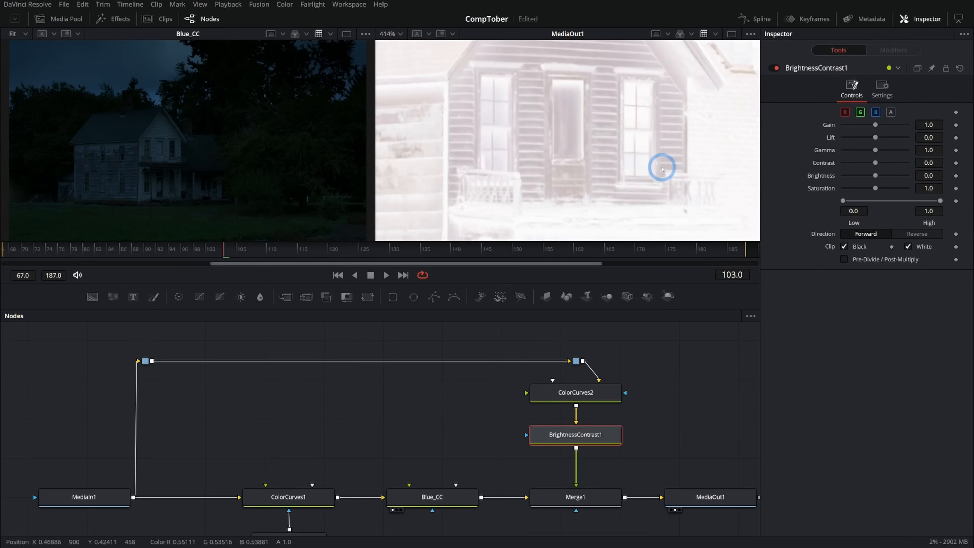
scroll(690, 166, "up", 2)
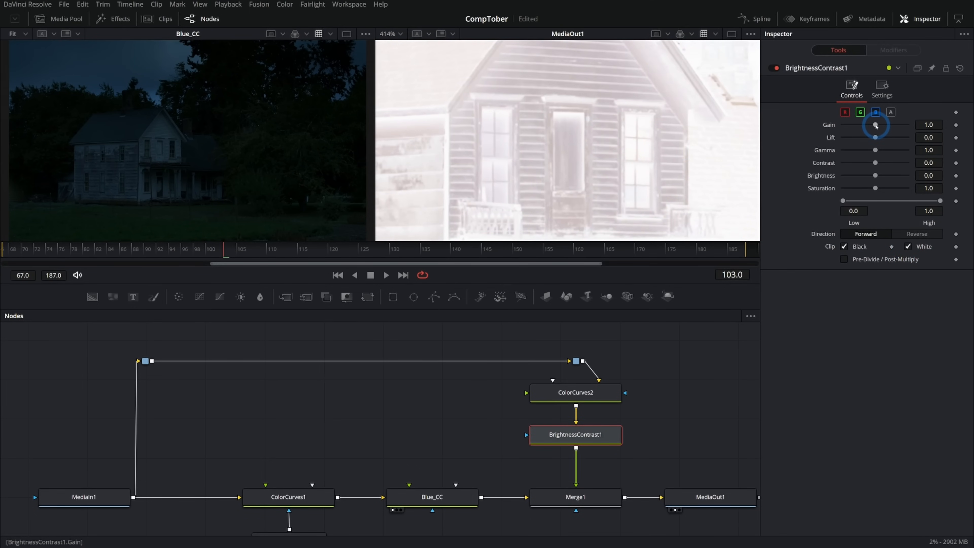
left_click_drag(876, 137, 844, 137)
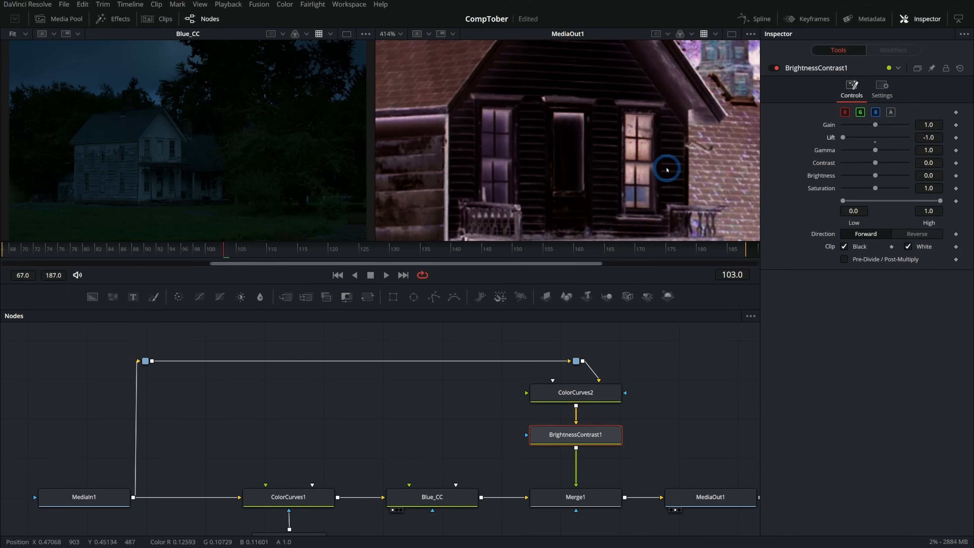
scroll(130, 179, "up", 8)
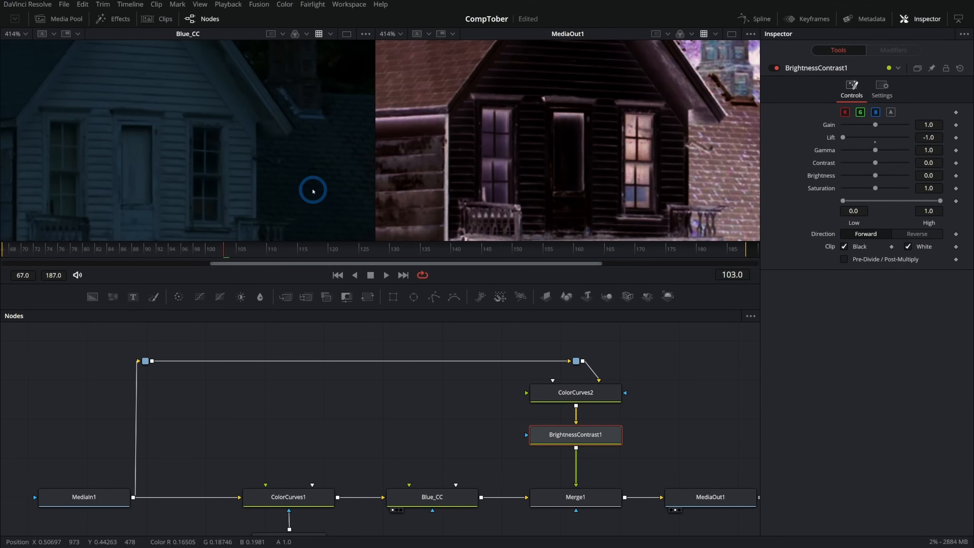
scroll(298, 183, "up", 1)
scroll(454, 176, "up", 2)
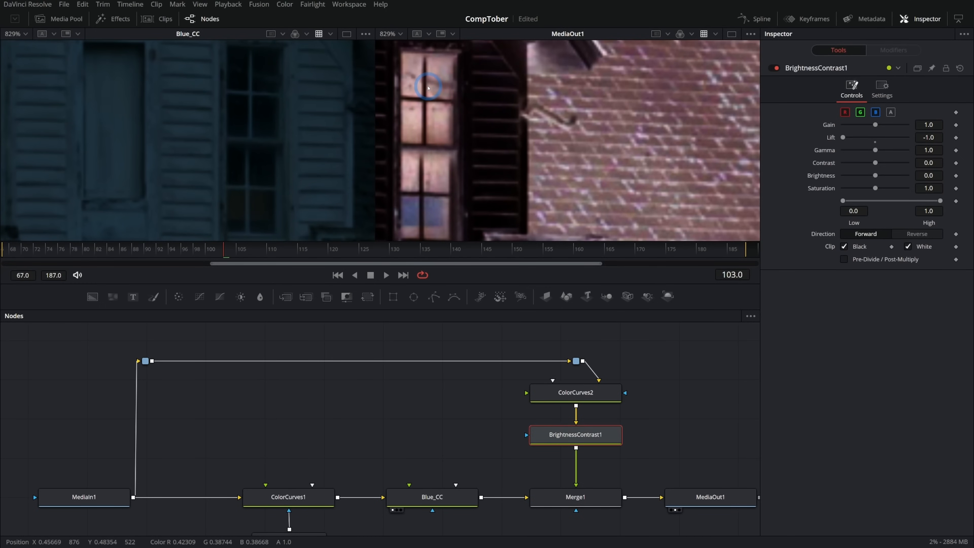
key("ctrl+s")
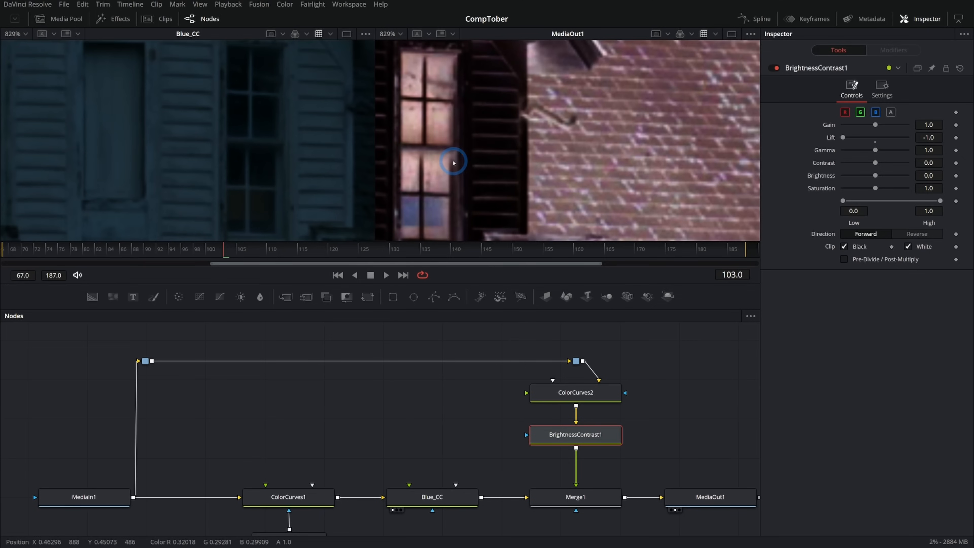
- Set BrightnessContrast1 to saturation 0.0, gain 1.44 and gamma 0.42 for a contrasty black-and-white window image
left_click_drag(875, 189, 797, 155)
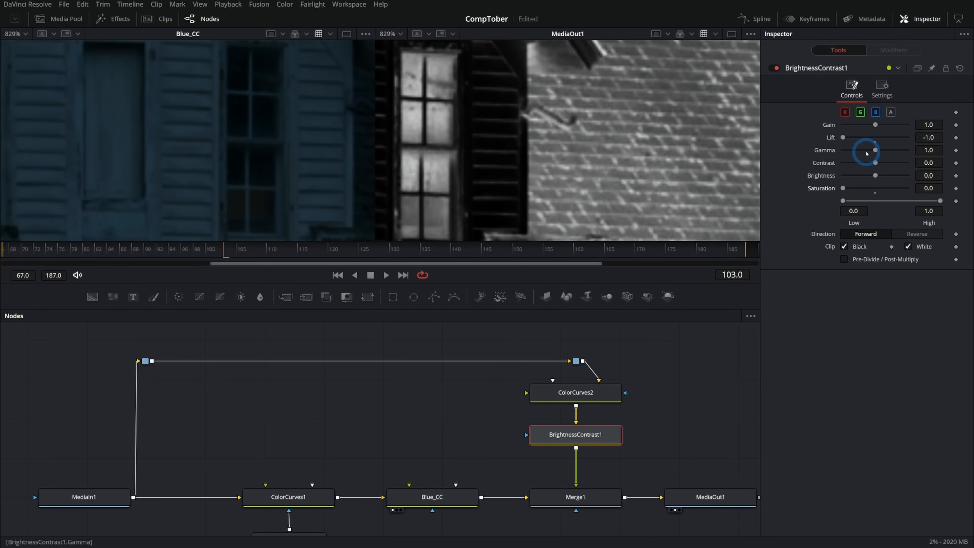
mouse_move(924, 126)
left_mouse_down()
mouse_move(505, 127)
mouse_move(923, 127)
left_mouse_up()
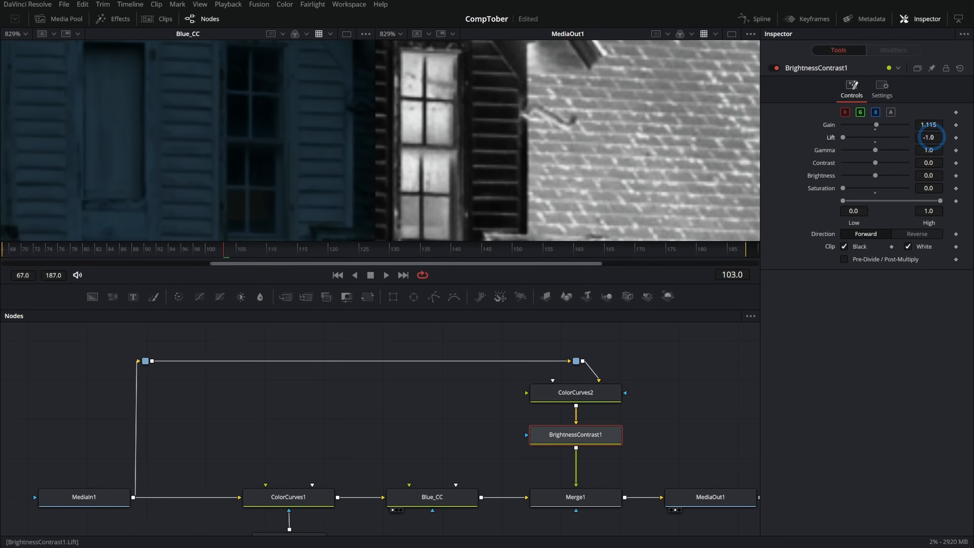
mouse_move(875, 150)
left_mouse_down()
mouse_move(866, 154)
mouse_move(880, 126)
mouse_move(857, 150)
left_mouse_up()
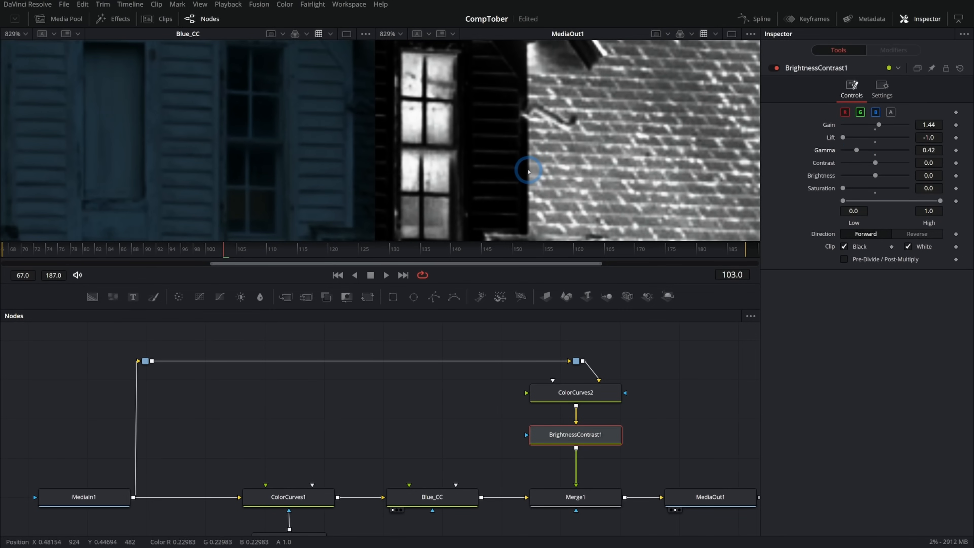
scroll(524, 166, "down", 2)
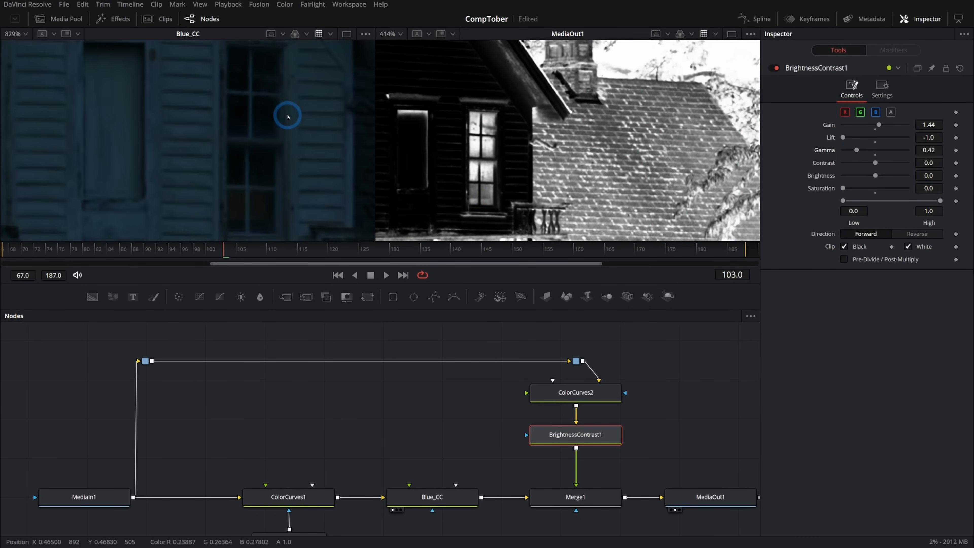
scroll(303, 127, "down", 1)
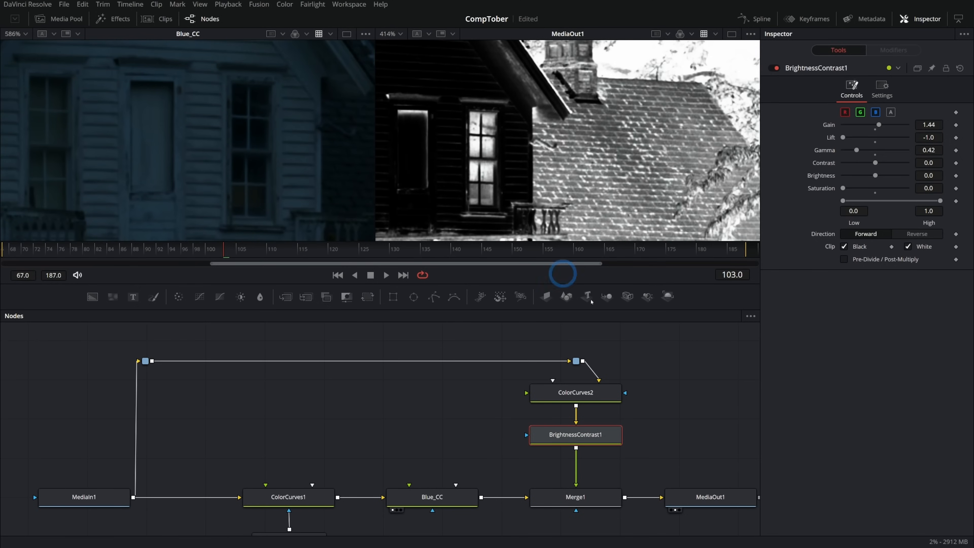
- Add a Polygon mask to Merge1
left_click_drag(652, 424, 604, 380)
left_click_drag(434, 297, 541, 423)
- Draw the Polygon2 mask tightly around the upper window's frame and enlarge the viewer area
scroll(476, 101, "up", 5)
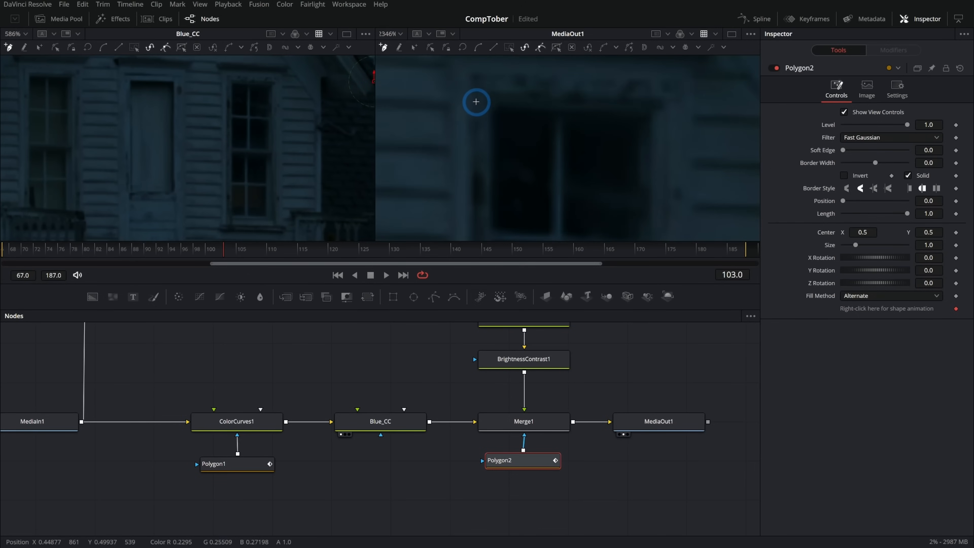
left_click(489, 91)
left_click(660, 99)
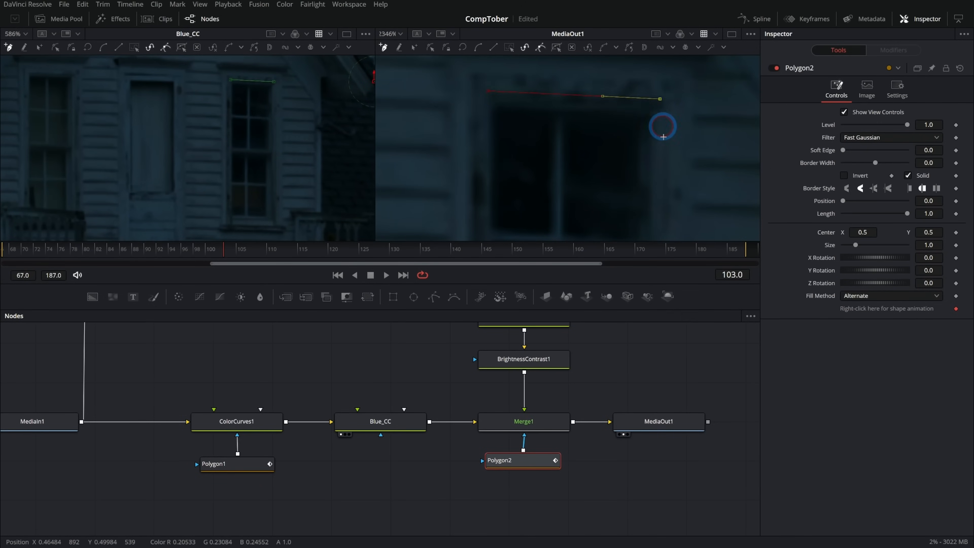
left_click(606, 162)
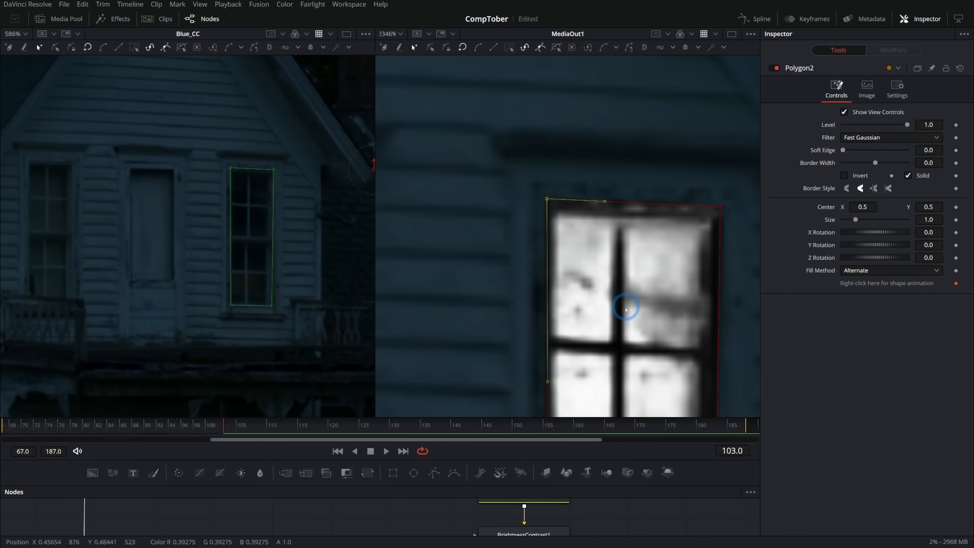
scroll(601, 198, "down", 8)
left_click_drag(660, 418, 660, 334)
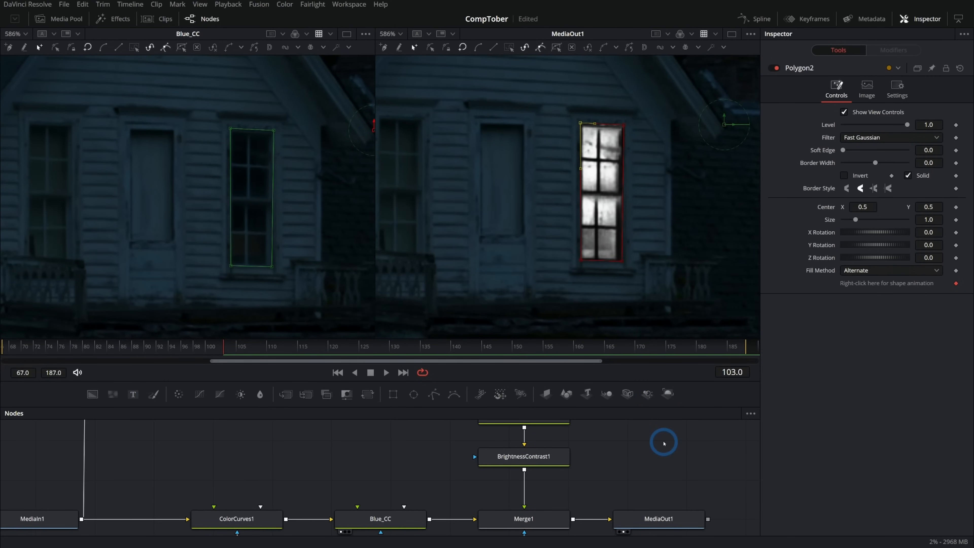
- Set the apply mode of Merge1 to Screen so the window image brightens the night scene
left_click(564, 522)
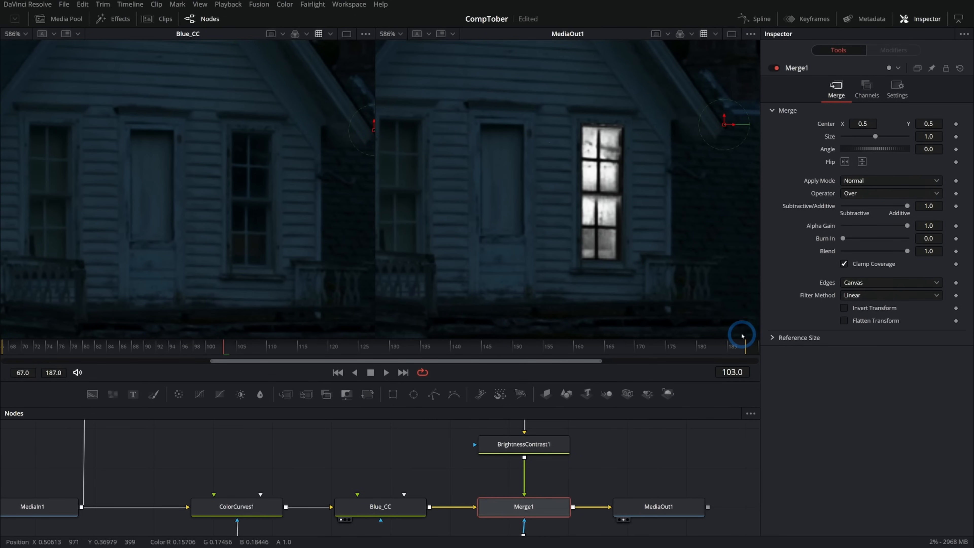
left_click(868, 181)
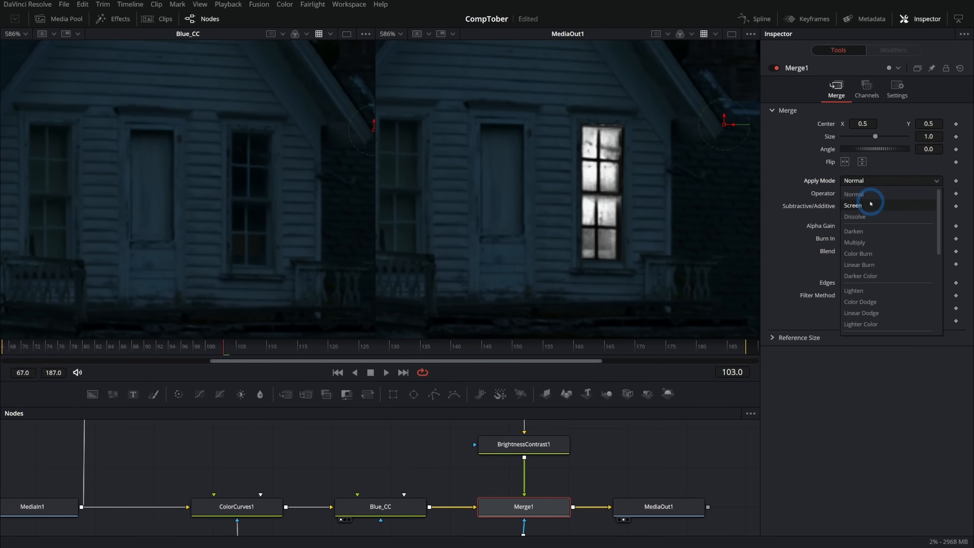
left_click(871, 204)
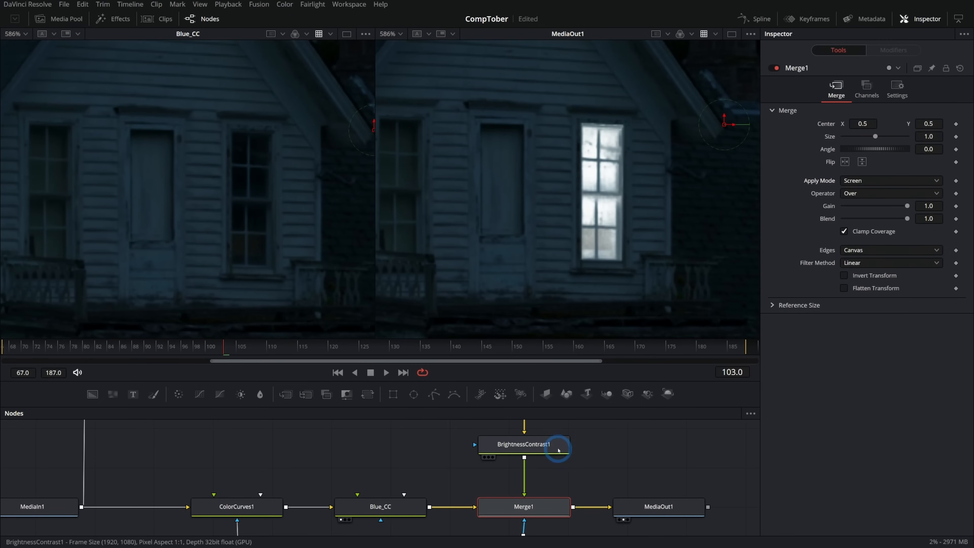
- Set BrightnessContrast1 to gain 1.63 and gamma 0.2 for a more contrasty window
left_click(558, 449)
scroll(635, 189, "up", 2)
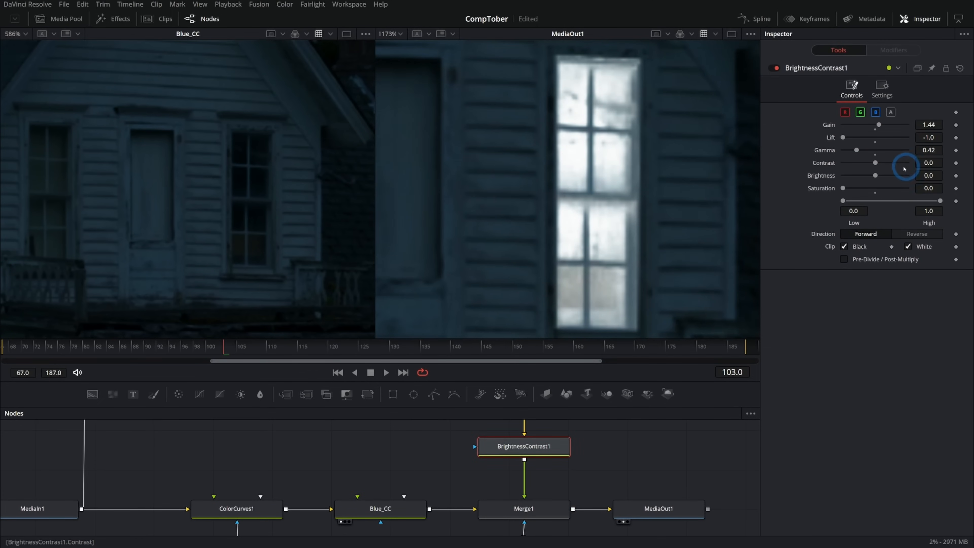
mouse_move(856, 150)
left_mouse_down()
mouse_move(882, 125)
mouse_move(850, 150)
left_mouse_up()
left_click(855, 153)
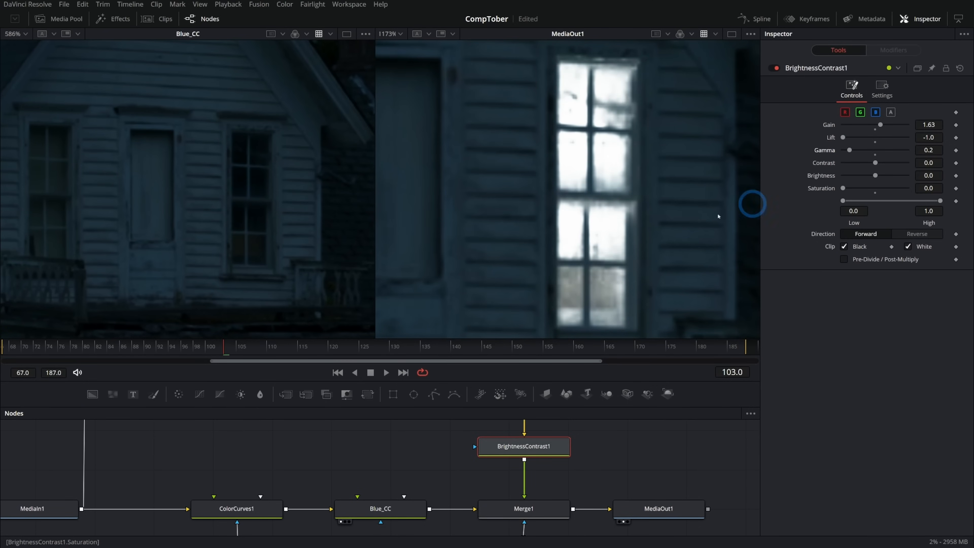
- Examine the lit window close up and within the whole house, comparing it with Merge1 disabled and enabled
scroll(648, 215, "down", 10)
left_click_drag(676, 253, 572, 180)
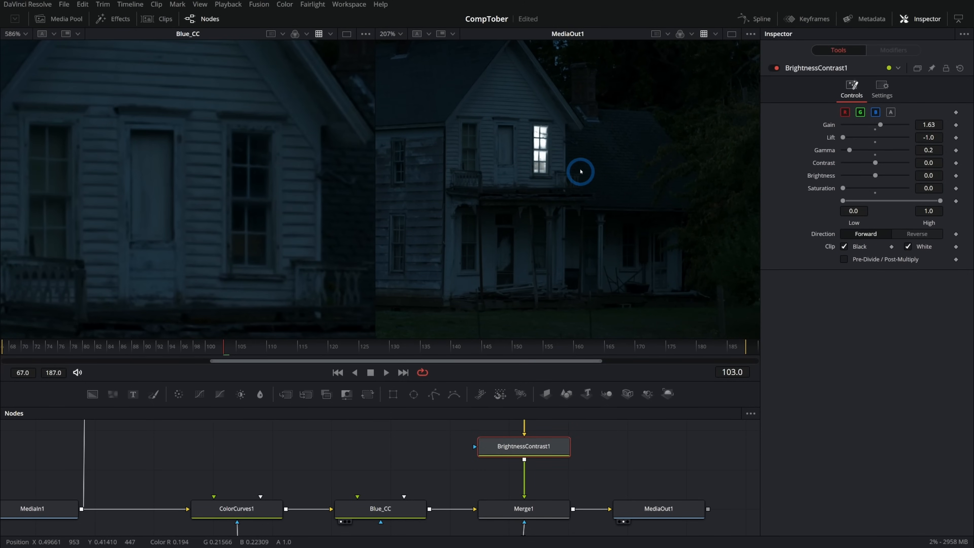
scroll(580, 171, "up", 8)
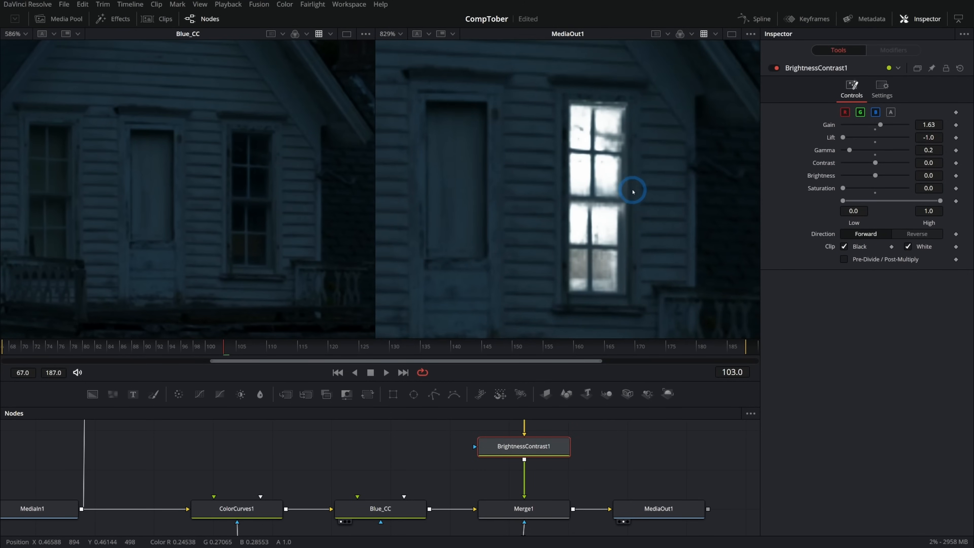
left_click_drag(701, 214, 661, 202)
left_click(524, 509)
left_click(773, 69)
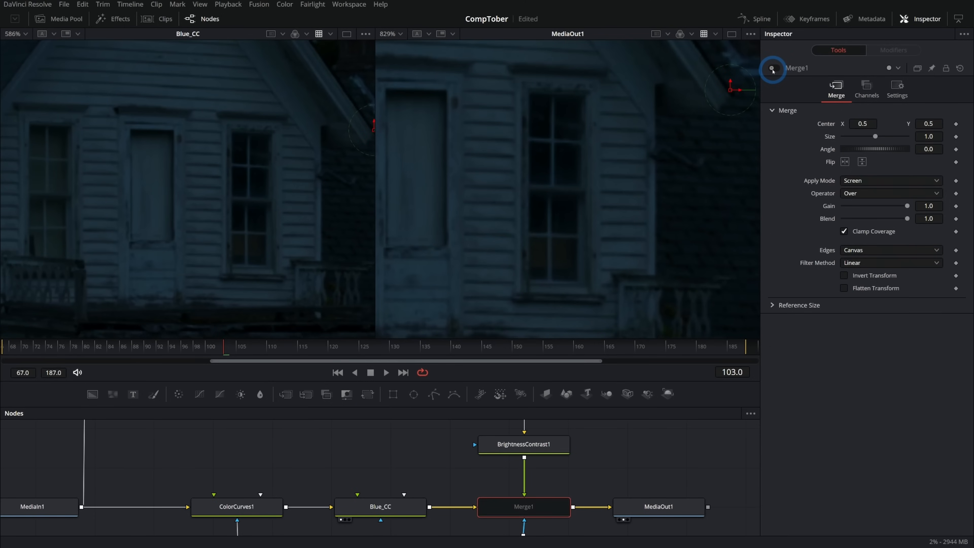
left_click(773, 69)
left_click(773, 69)
left_click(773, 69)
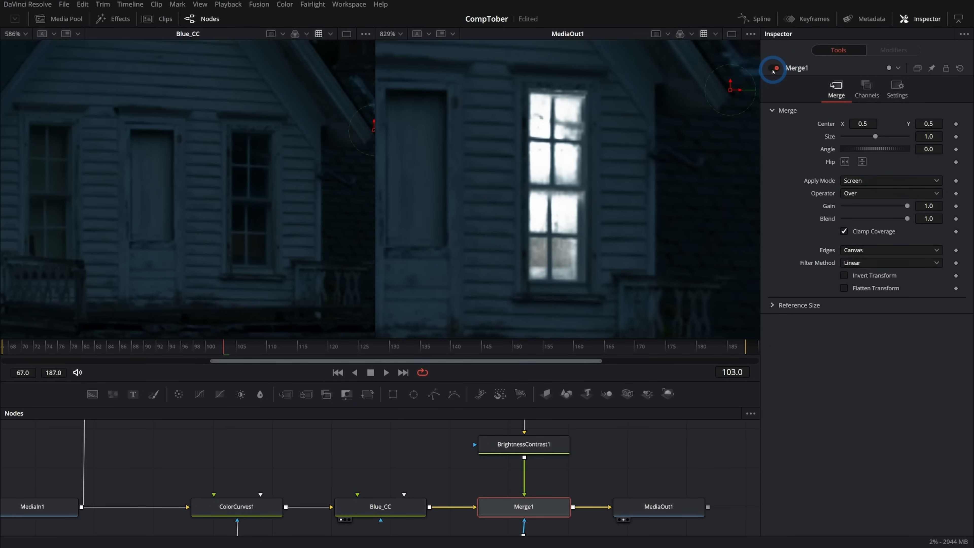
- Soften the window mask by setting the soft edge of Polygon2 to 0.0016
left_click_drag(598, 477, 592, 427)
left_click(527, 495)
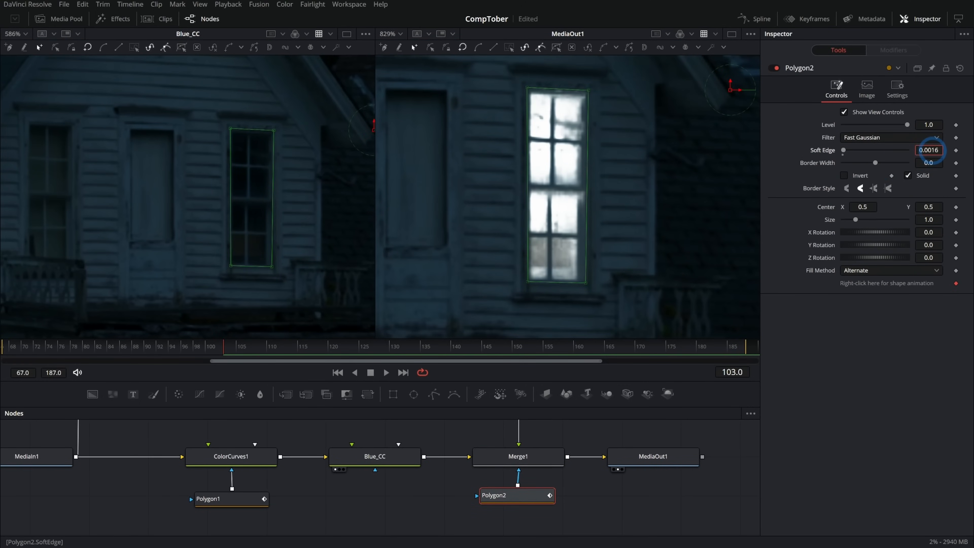
left_click(546, 264)
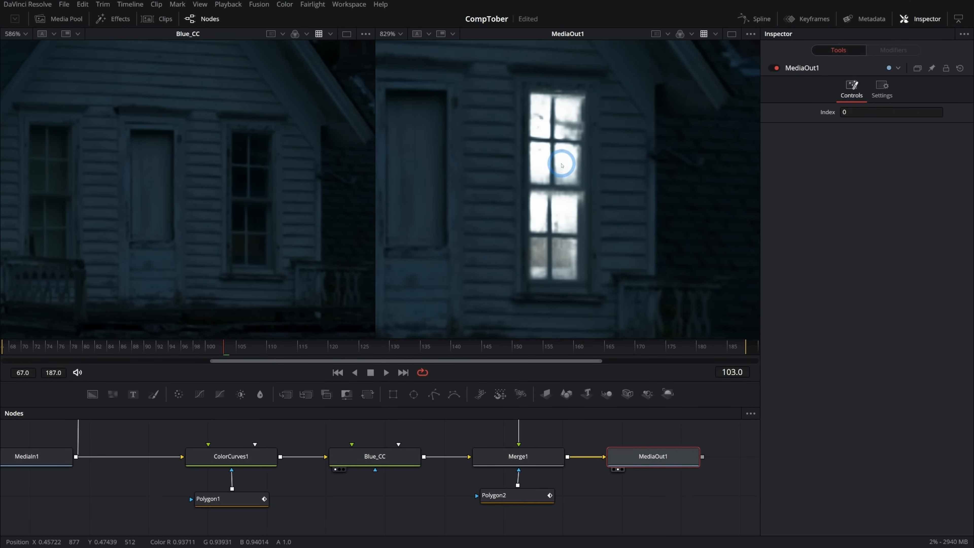
- Insert a ColorCorrector between BrightnessContrast1 and Merge1 and tint its master range warm yellow-orange at strength 0.1268
left_click_drag(580, 435, 599, 487)
left_click(539, 429)
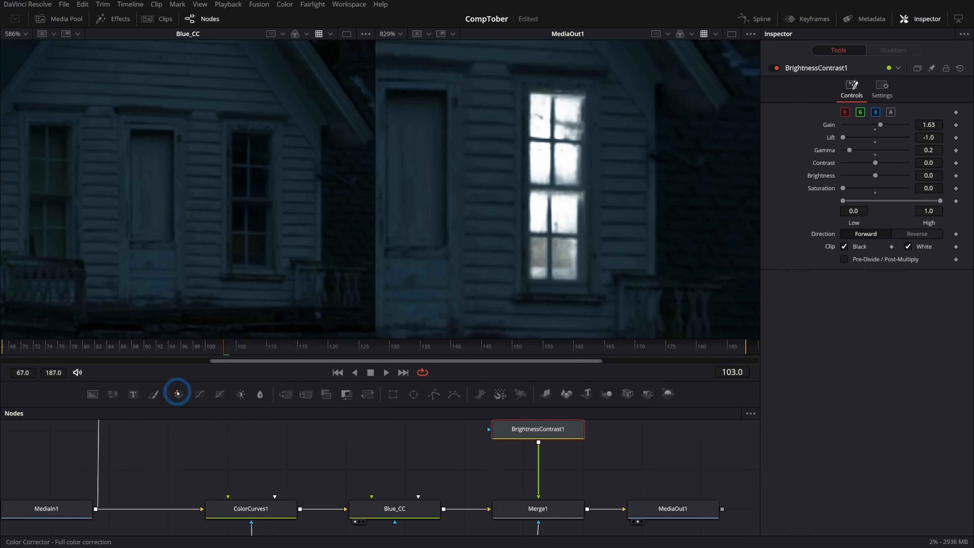
left_click_drag(178, 394, 542, 465)
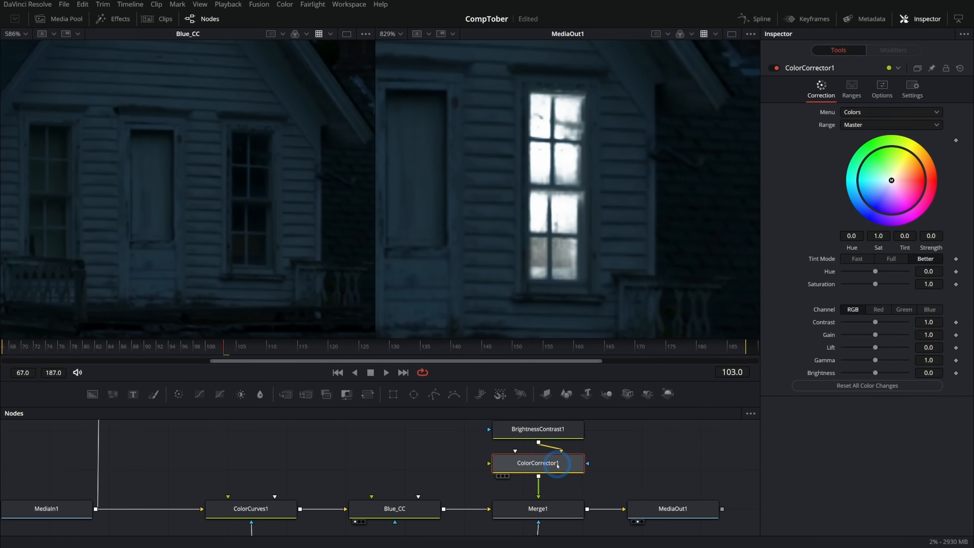
left_click_drag(891, 180, 903, 173)
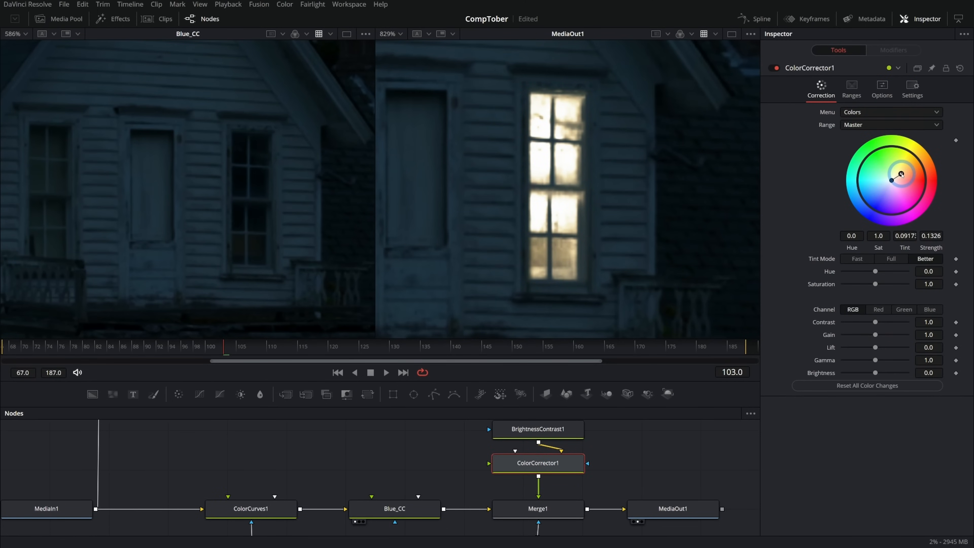
left_click_drag(901, 175, 901, 173)
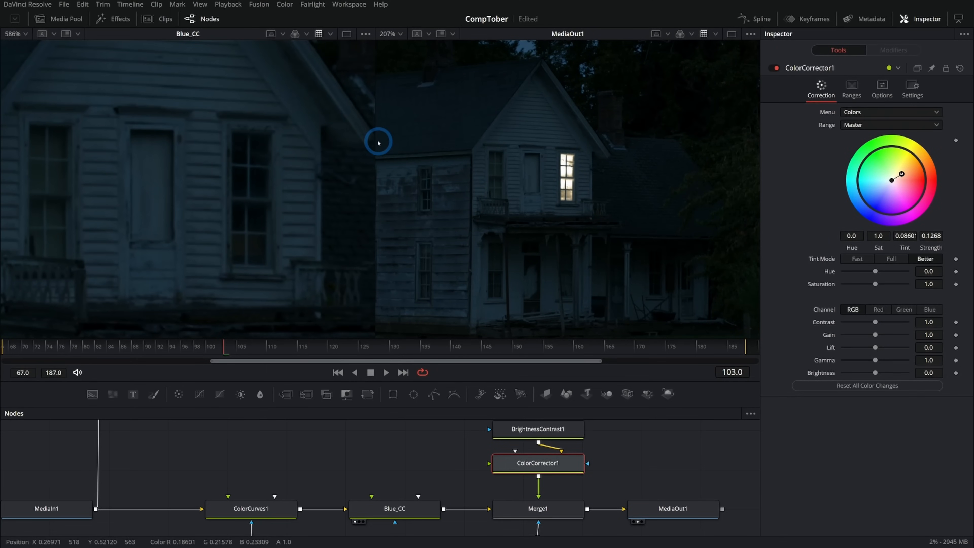
- Widen the MediaOut1 viewer and inspect the lit window and the porch roof beneath it
left_click_drag(378, 143, 143, 174)
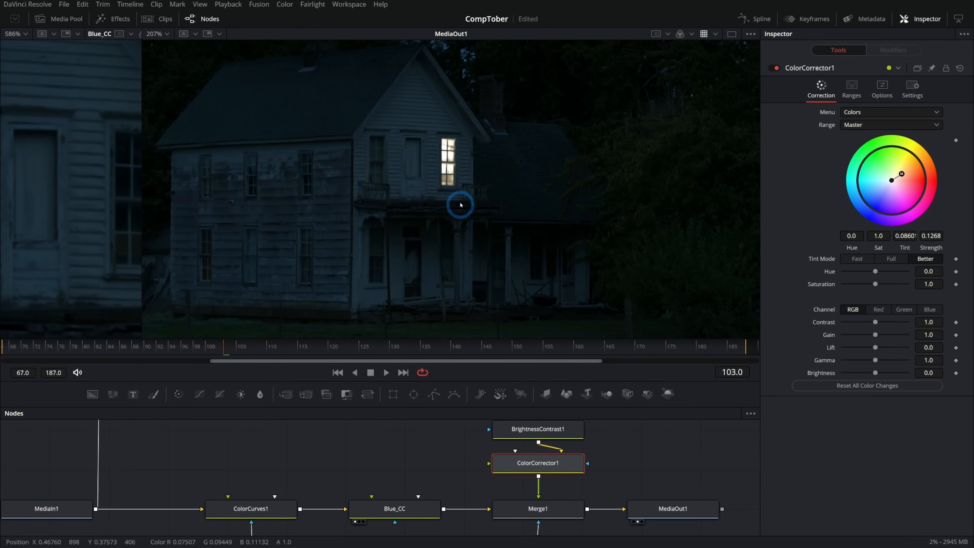
scroll(447, 203, "up", 5)
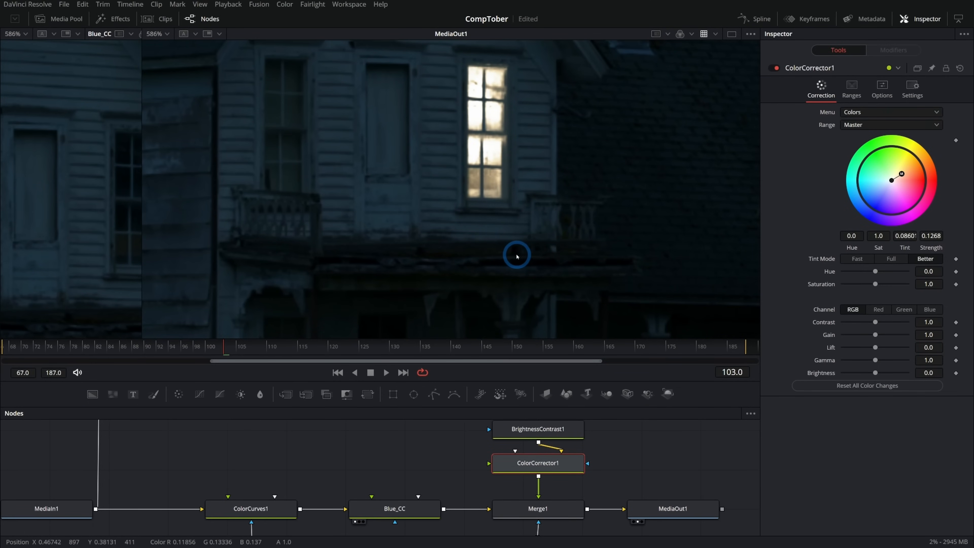
scroll(540, 255, "down", 4)
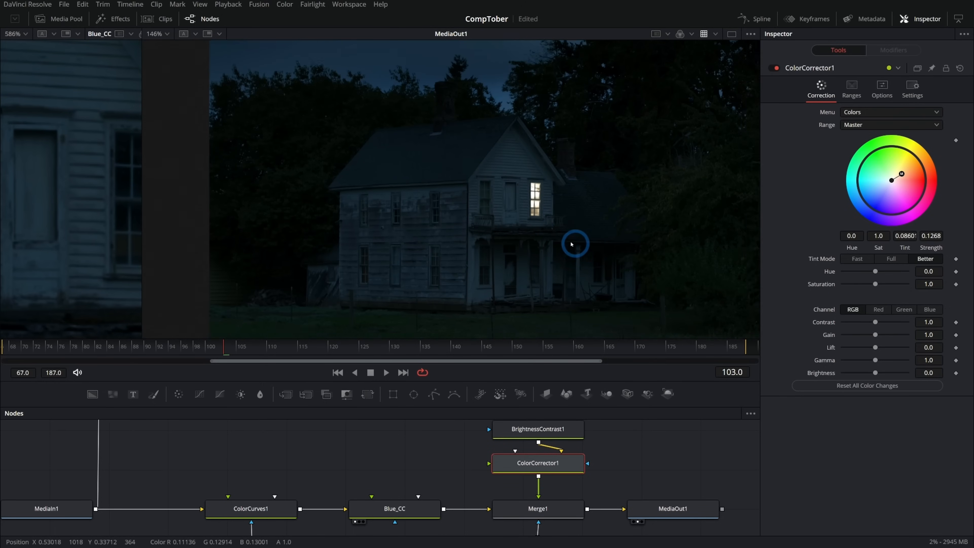
scroll(513, 230, "up", 3)
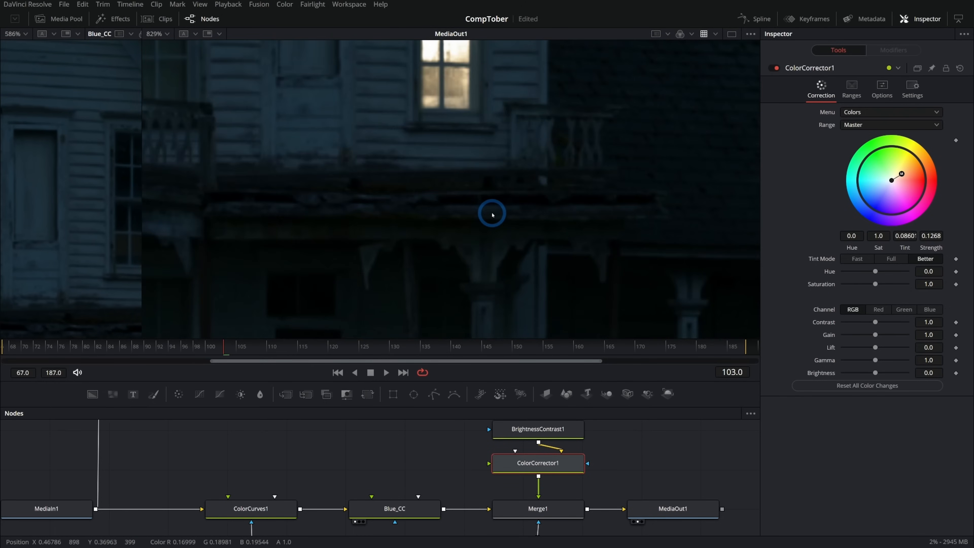
- Insert a second Merge between Merge1 and MediaOut1 and route the original footage into its foreground through a new pipe router
left_click_drag(493, 450, 568, 505)
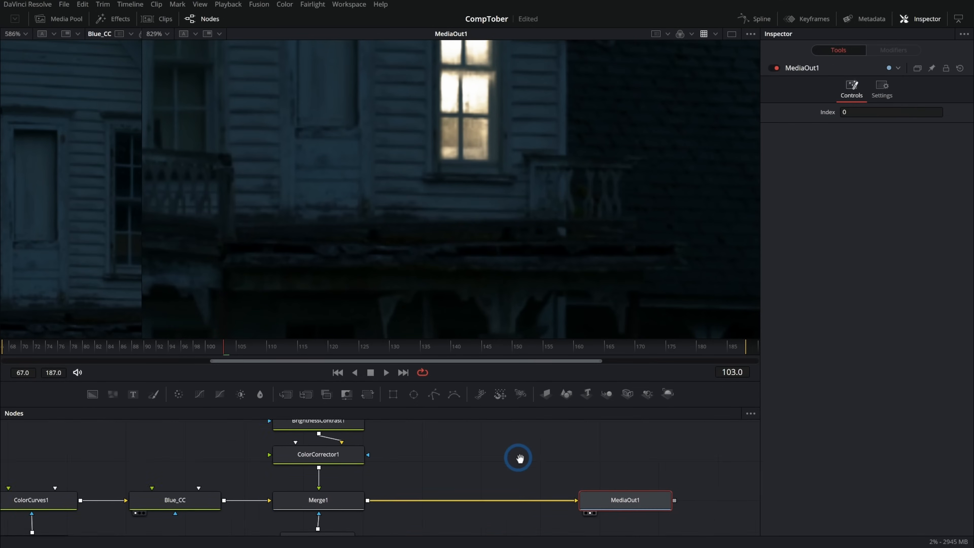
scroll(471, 479, "down", 2)
scroll(471, 477, "up", 1)
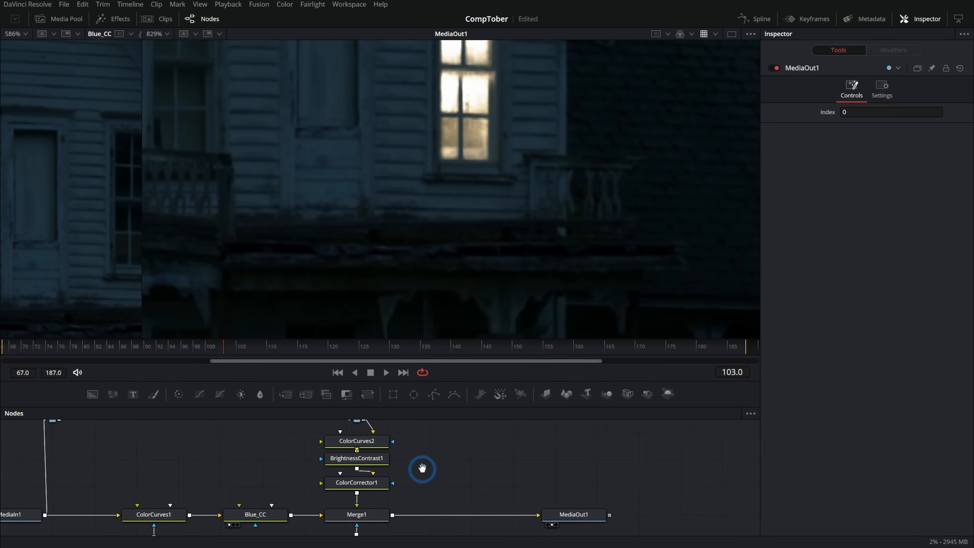
left_click_drag(285, 394, 427, 532)
left_click_drag(344, 459, 439, 506)
left_click(405, 464, "alt")
left_click_drag(405, 464, 483, 470)
left_click_drag(483, 470, 432, 430)
- Insert a BrightnessContrast node above Merge2 and set its contrast to 0.44 and gamma to 1.38
left_click_drag(265, 403, 445, 465)
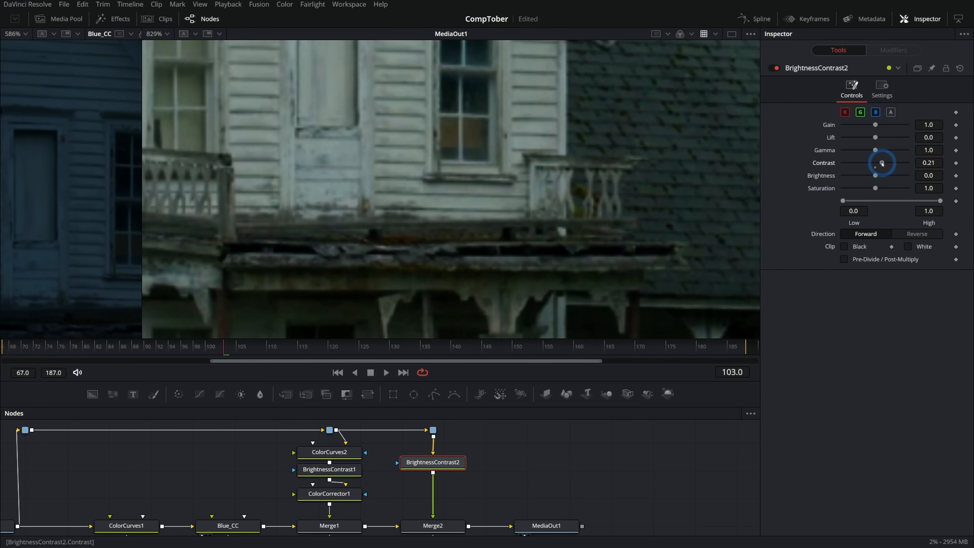
left_click_drag(885, 164, 889, 163)
left_click_drag(875, 150, 879, 151)
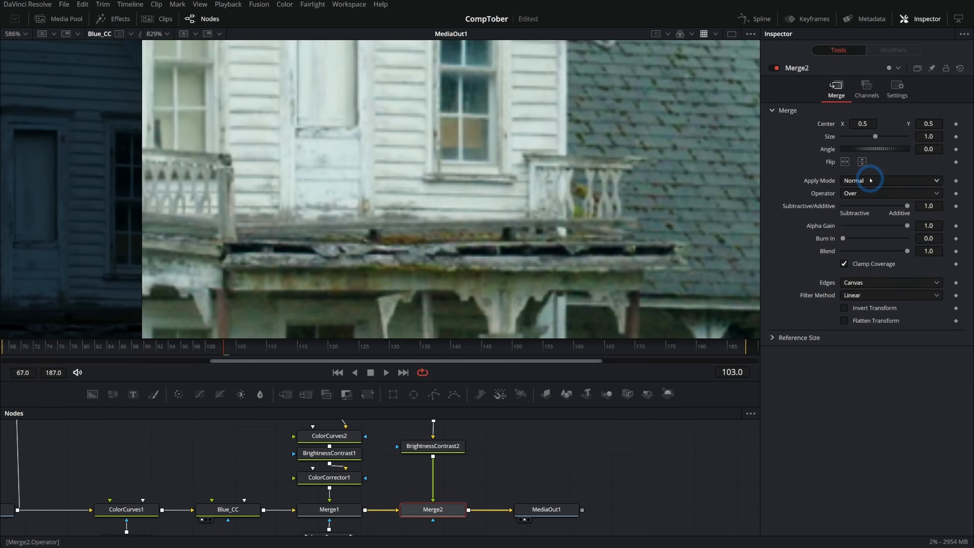
- Set the apply mode of Merge2 to Screen and attach a Polygon mask to it
left_click(870, 180)
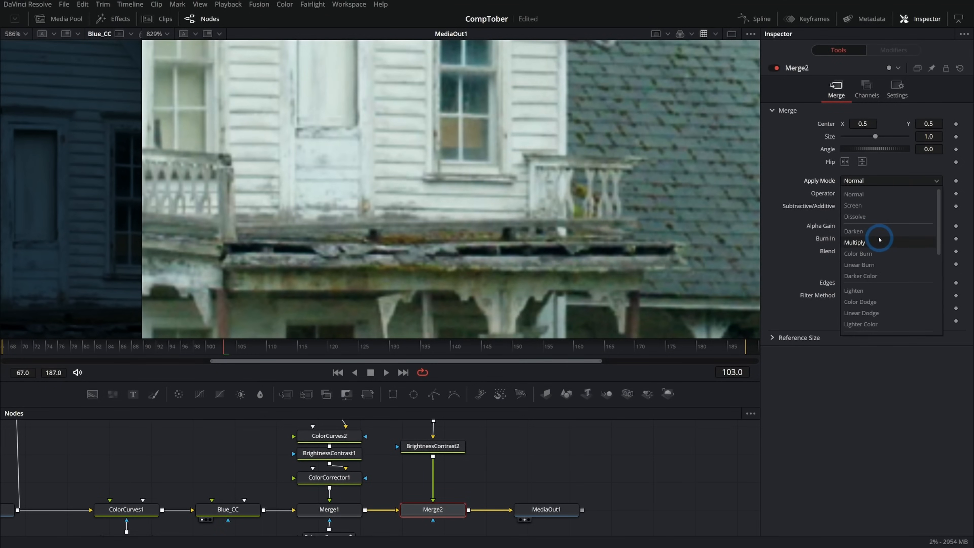
left_click(875, 215)
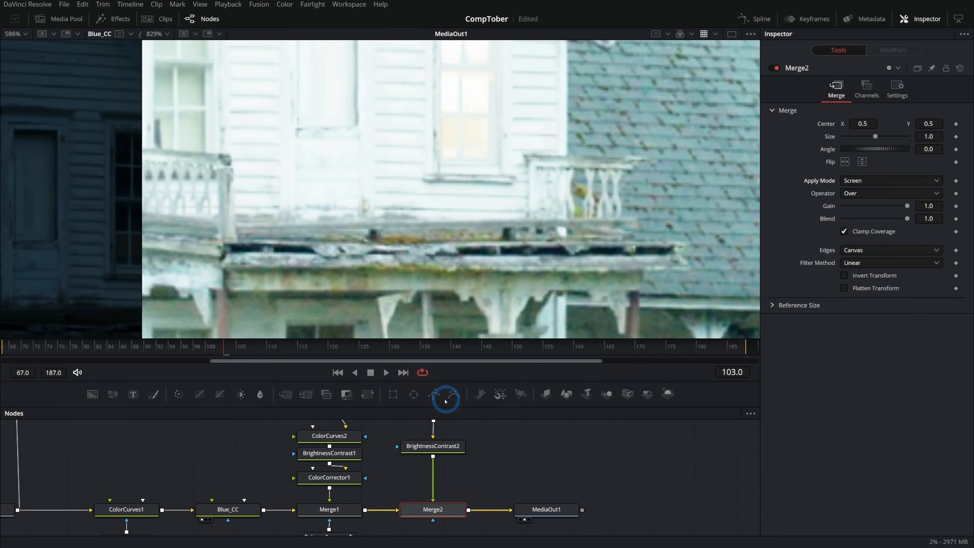
left_click_drag(433, 395, 445, 518)
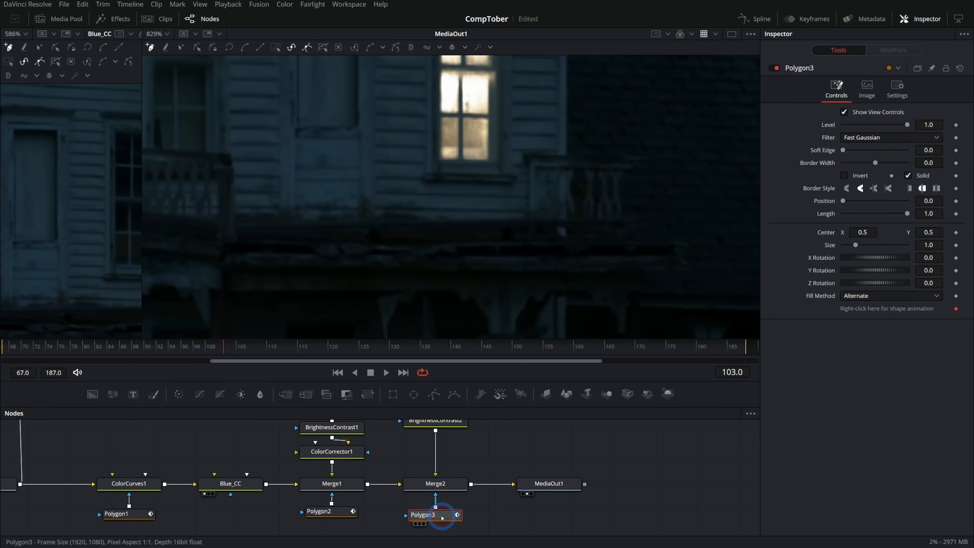
- Draw the Polygon3 mask around the porch roof ledge below the lit window, soften its edge and adjust its shape
left_click(429, 220)
left_click(526, 217)
left_click(578, 239)
left_click(478, 242)
left_click(428, 243)
left_click(433, 221)
left_click_drag(844, 150, 861, 152)
left_click_drag(855, 153, 848, 153)
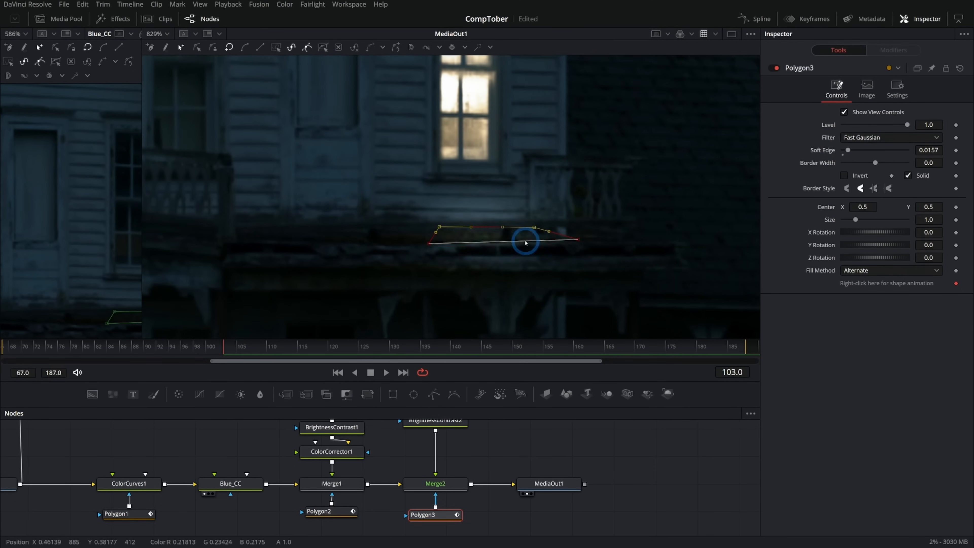
left_click_drag(636, 271, 383, 219)
left_click_drag(427, 244, 445, 244)
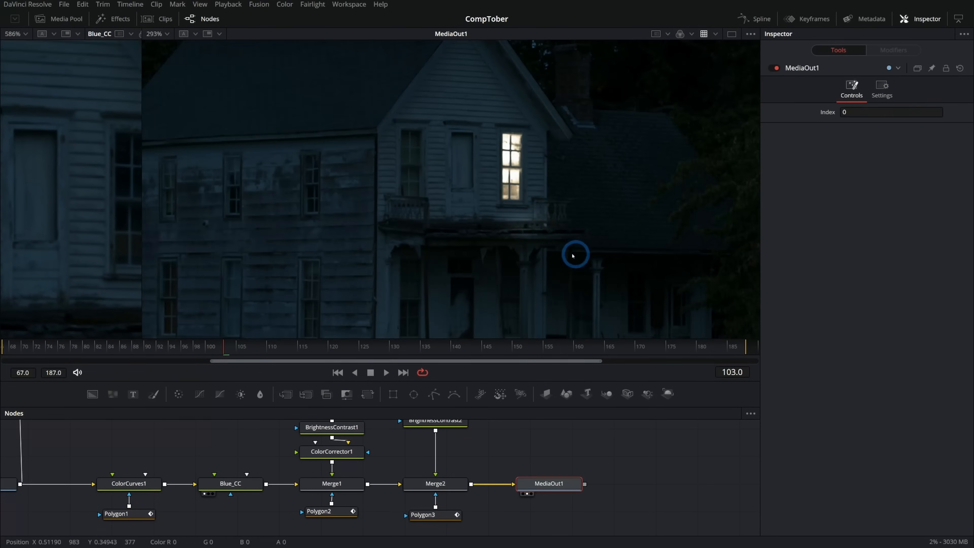
- Compare the light on the porch roof ledge with Merge2 disabled and enabled
scroll(539, 233, "up", 5)
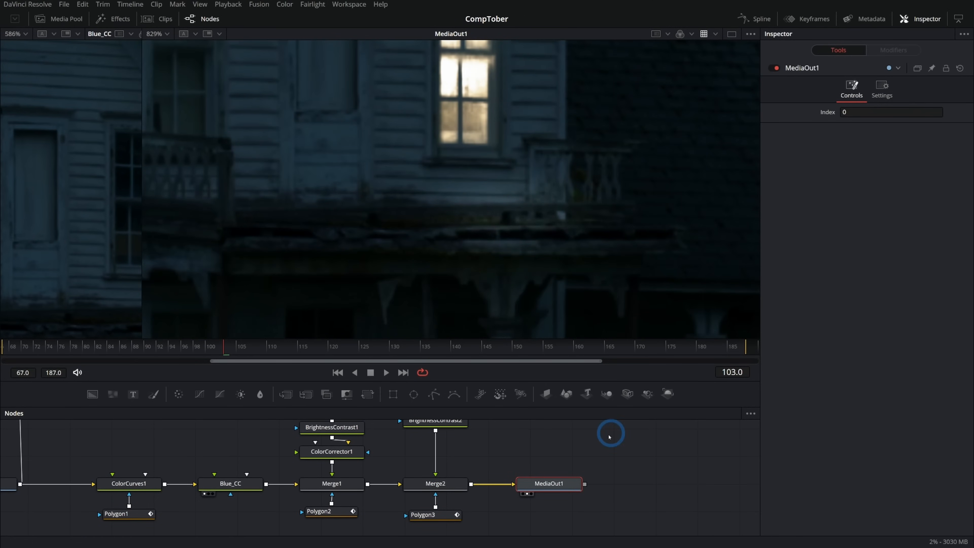
left_click(441, 485)
left_click(778, 70)
left_click(778, 70)
left_click(778, 70)
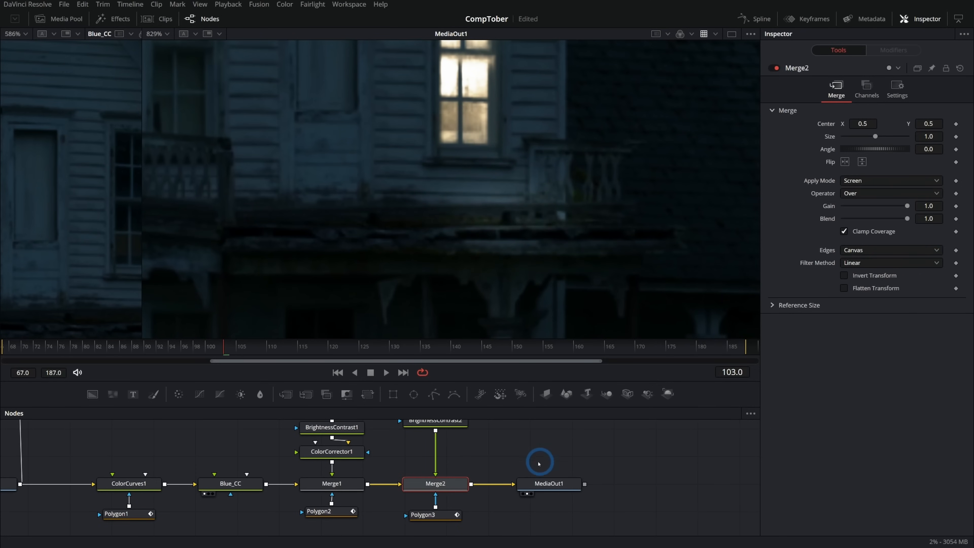
- Insert a ColorCorrector between BrightnessContrast2 and Merge2
scroll(502, 436, "up", 1)
left_click_drag(180, 394, 443, 480)
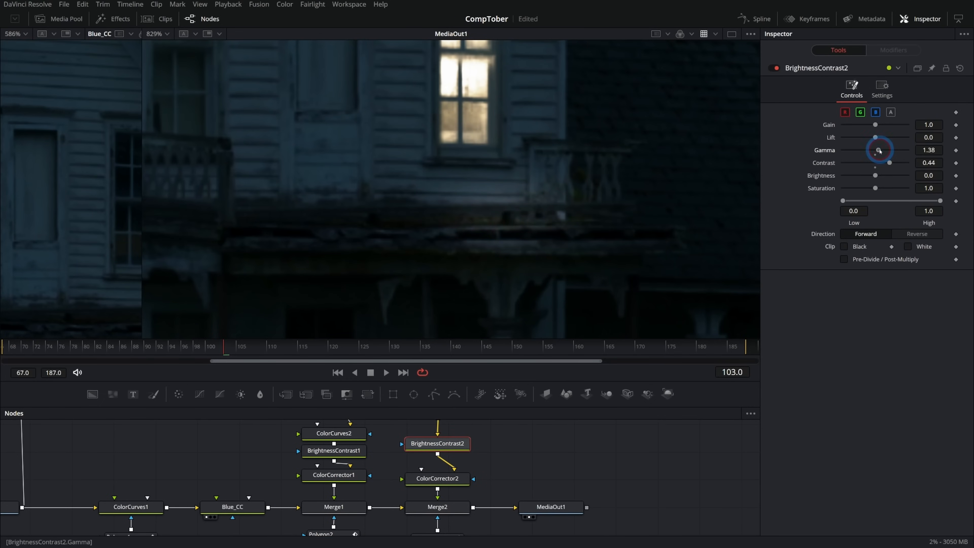
- Toggle Merge2 repeatedly to judge the corrected ledge light, and check it against the whole house
left_click(447, 511)
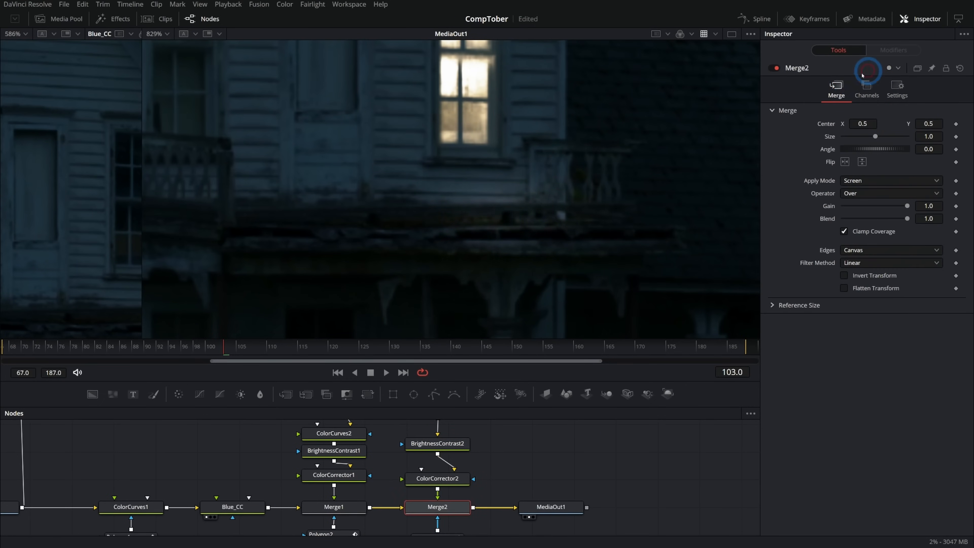
left_click(772, 68)
left_click(778, 68)
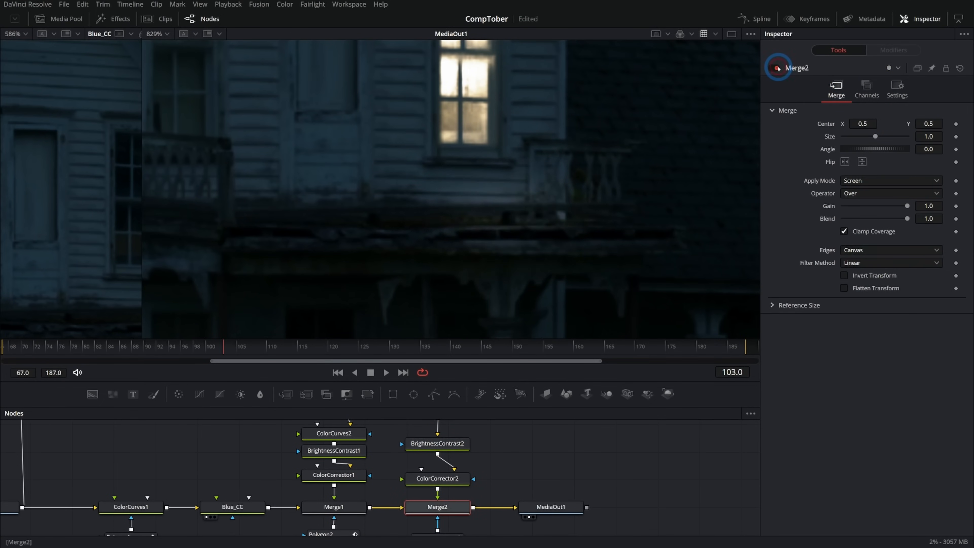
left_click(777, 68)
left_click(777, 68)
left_click(777, 68)
left_click(777, 68)
left_click(778, 68)
left_click(777, 68)
scroll(606, 207, "down", 4)
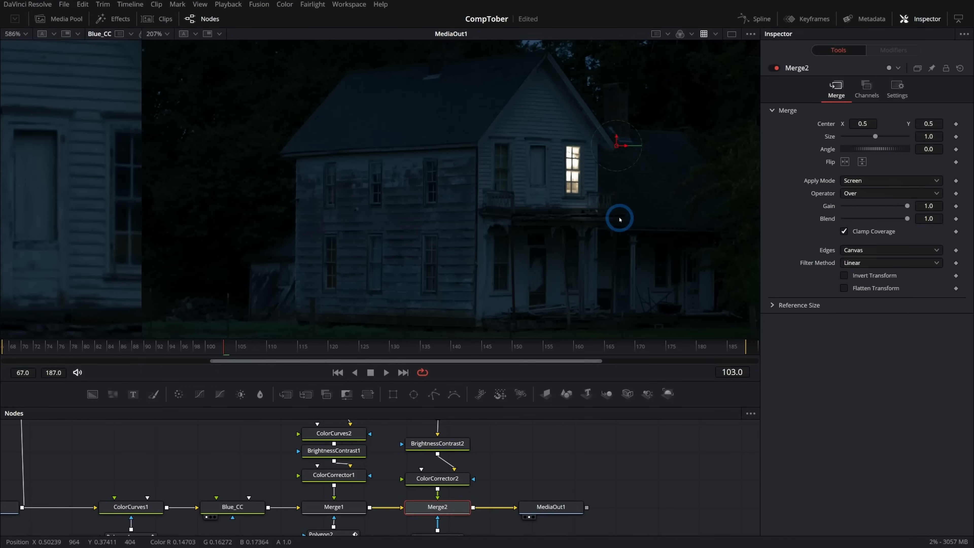
left_click_drag(676, 252, 597, 239)
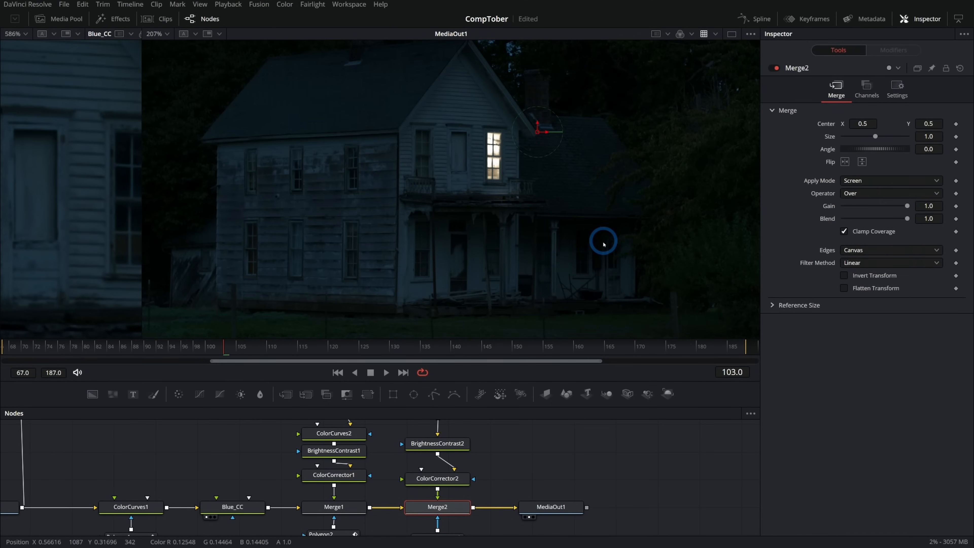
- Examine the lit window up close and within the whole house shot
scroll(502, 174, "up", 5)
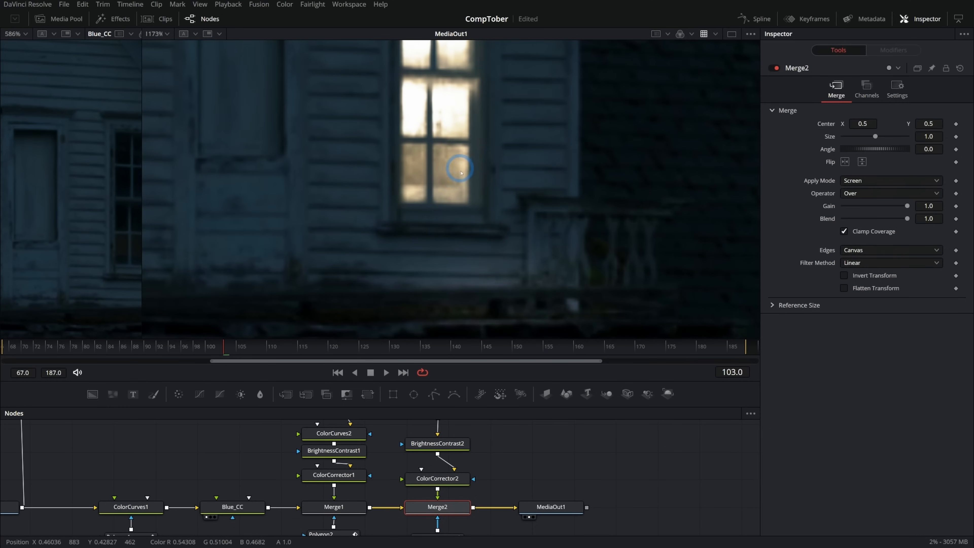
left_click_drag(495, 138, 500, 209)
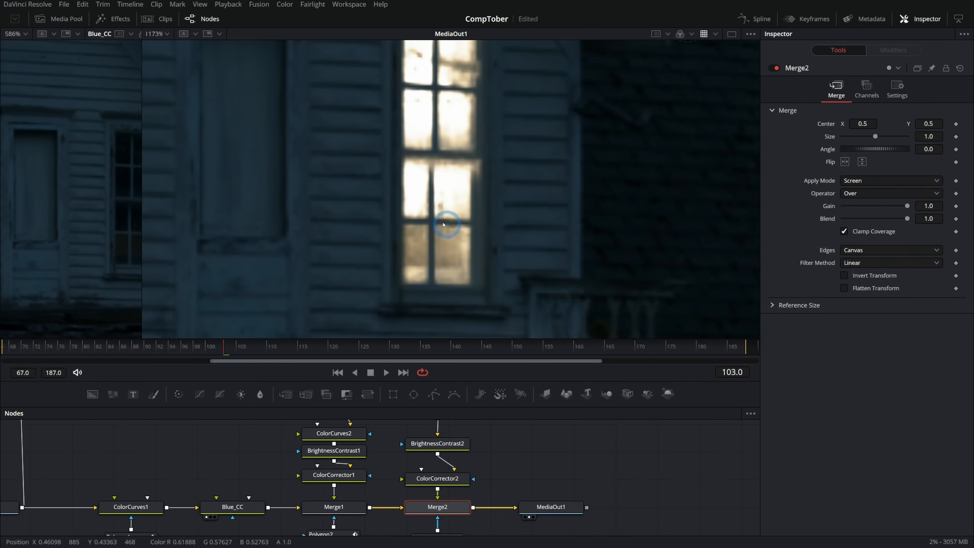
left_click_drag(495, 104, 518, 183)
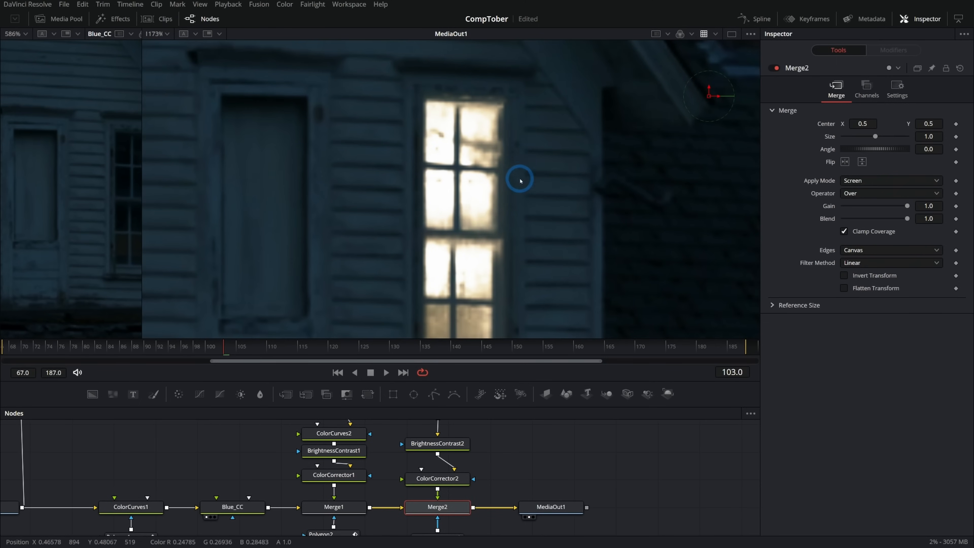
scroll(519, 177, "down", 8)
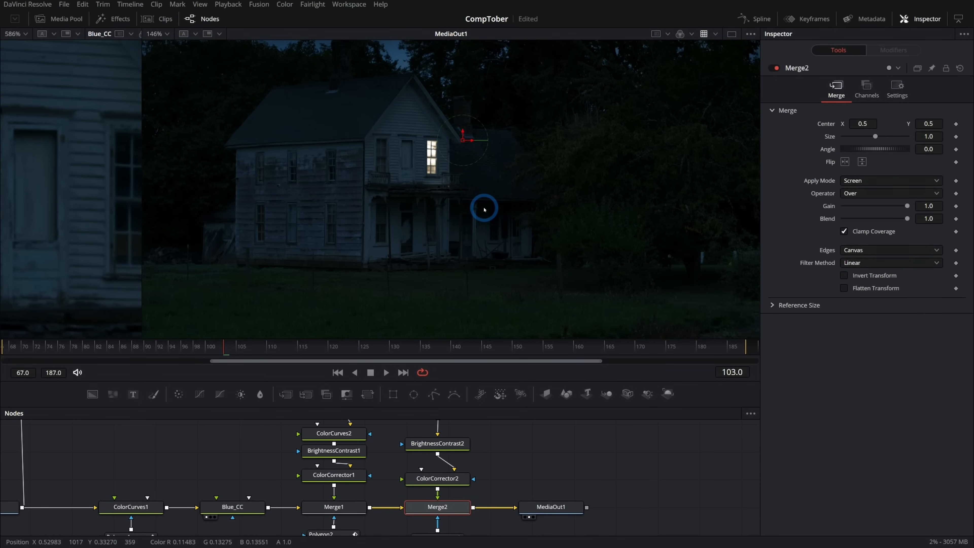
- Switch to a single viewer showing MediaOut1 and move the MediaOut1 node farther from Merge2 to make room between them
left_click(551, 507)
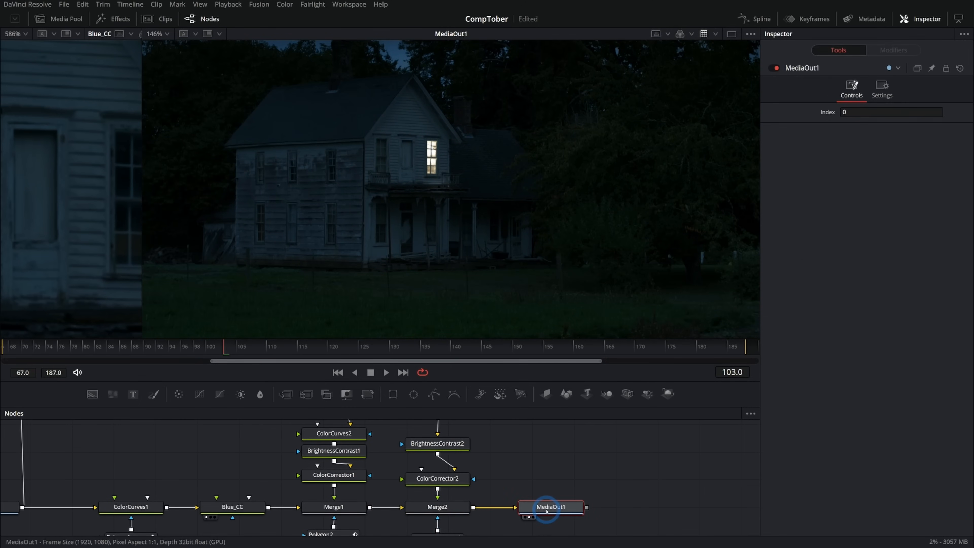
scroll(537, 209, "down", 2)
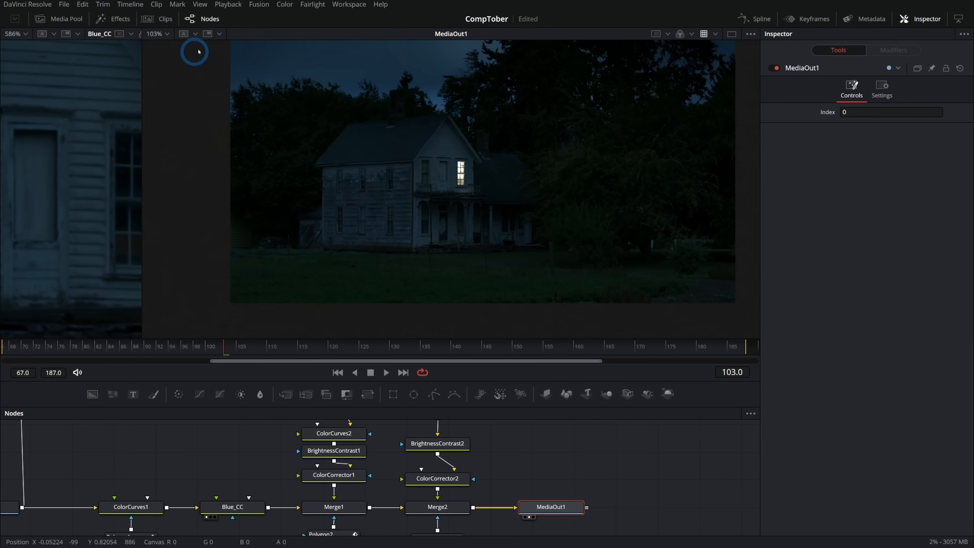
left_click(732, 34)
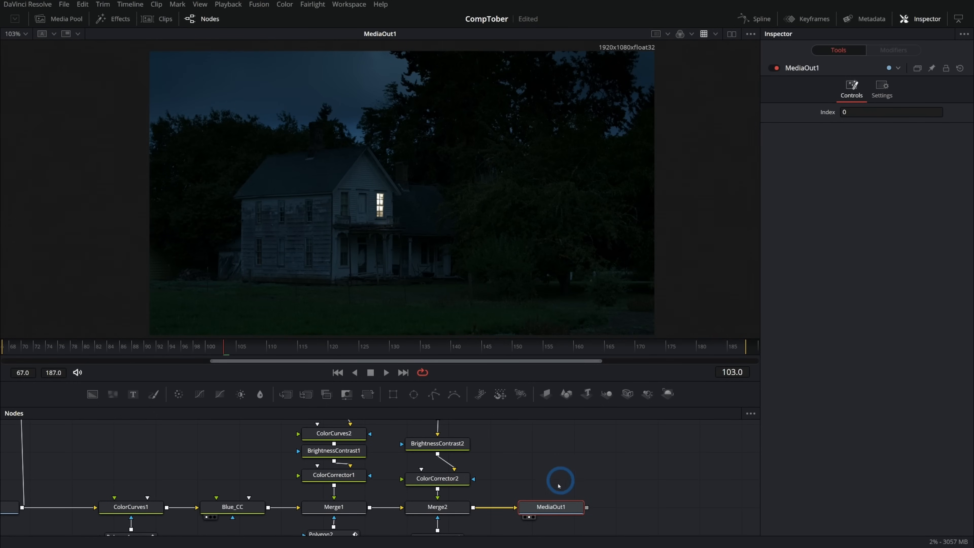
left_click_drag(552, 506, 657, 507)
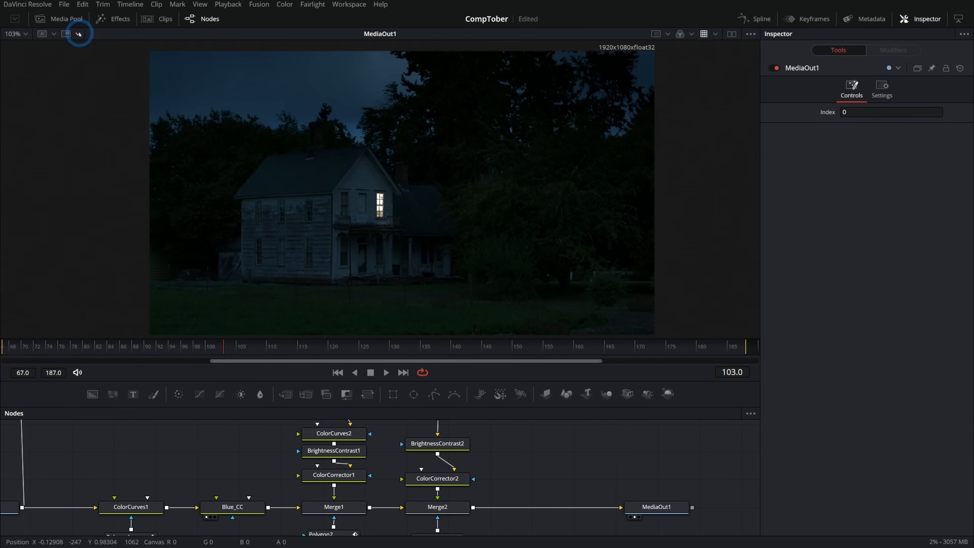
- Import Moon.jpg into the Master bin of the media pool and place it in the node graph above the Merge2–MediaOut1 connection
left_click(66, 19)
left_click(28, 46)
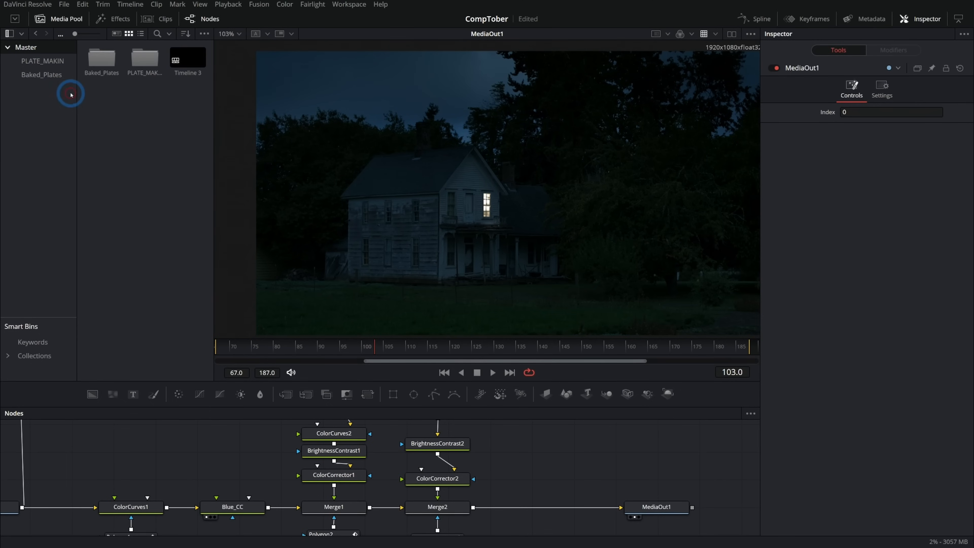
right_click(138, 127)
left_click(200, 222)
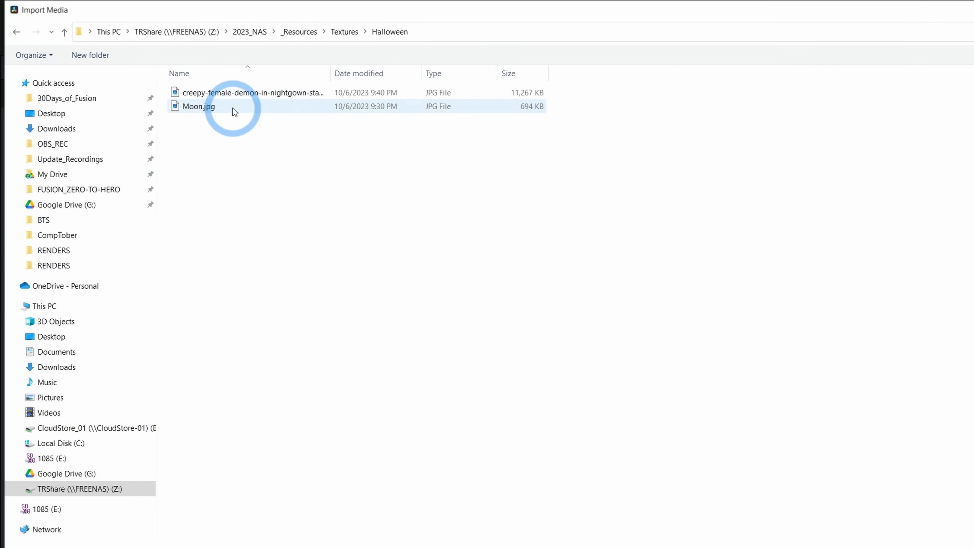
left_click(233, 108)
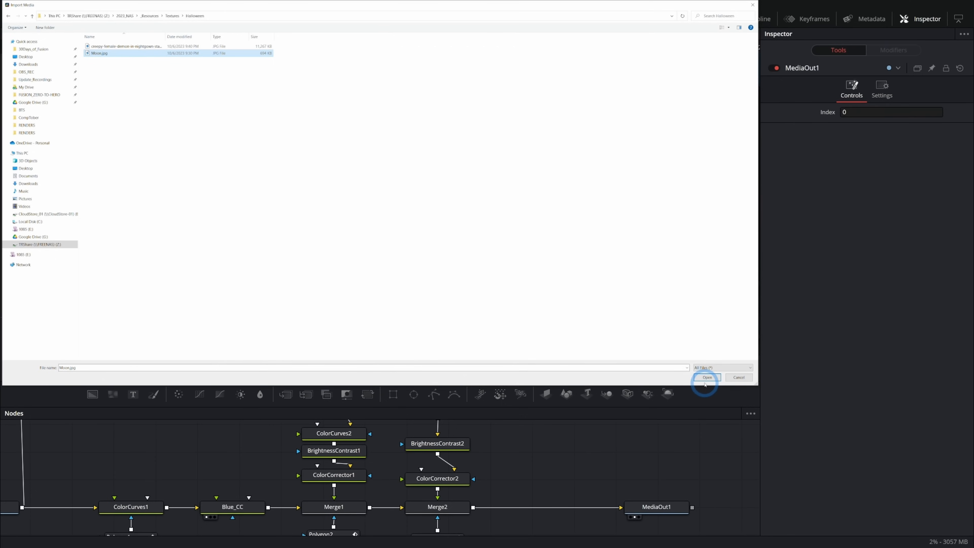
left_click(707, 378)
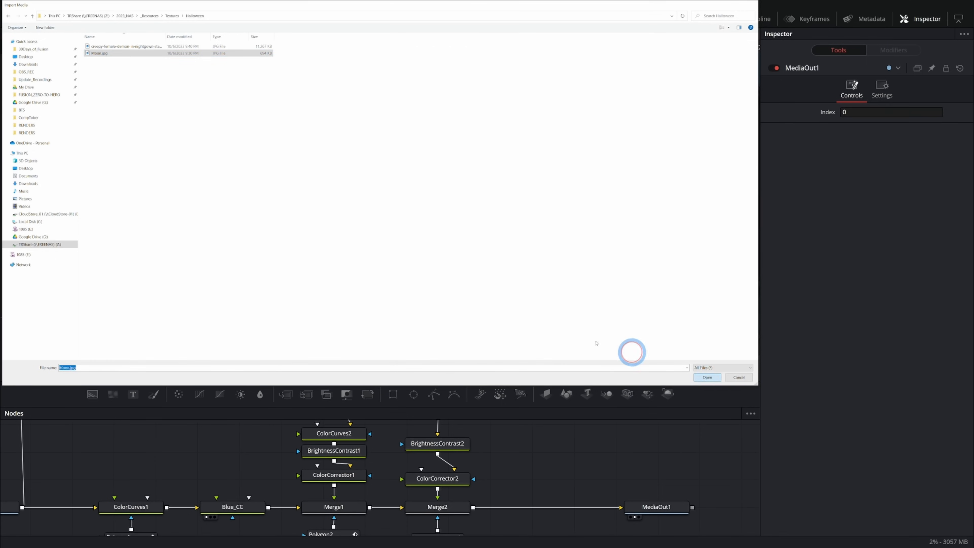
left_click_drag(145, 57, 566, 451)
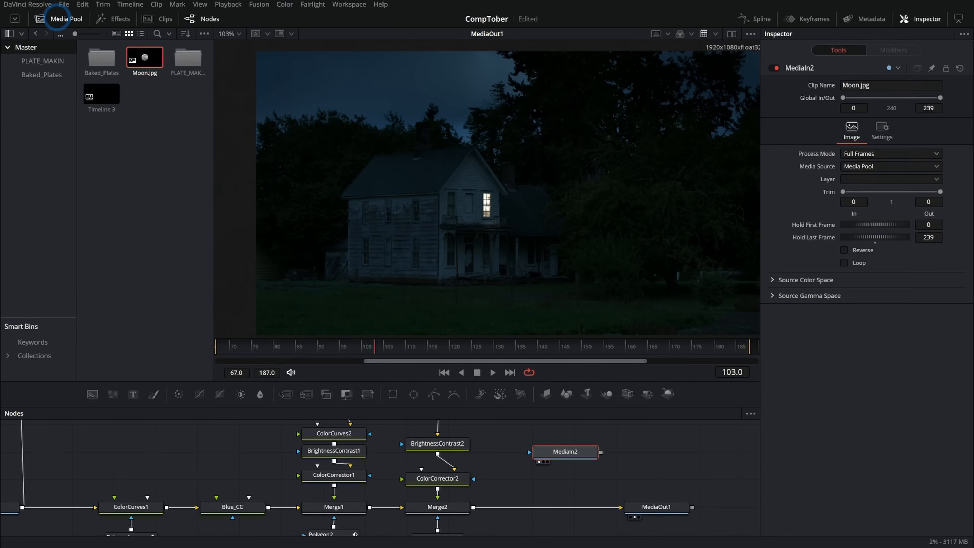
- Restore the dual viewers and mask MediaIn2 with an Ellipse fitted to the moon, about 0.2237 wide and high, with a 0.0047 soft edge
left_click(730, 35)
left_click_drag(413, 394, 562, 464)
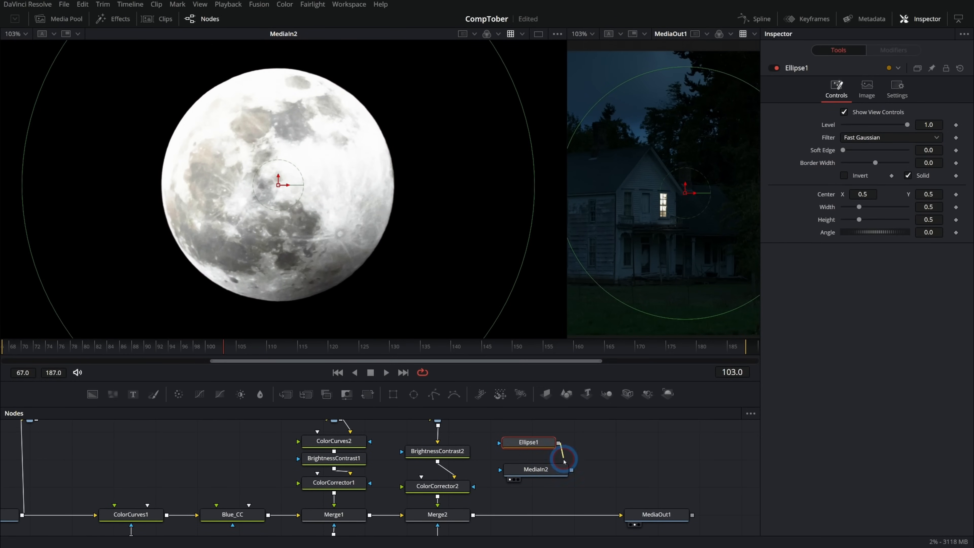
left_click_drag(514, 72, 361, 190)
left_click_drag(376, 122, 374, 114)
left_click_drag(843, 150, 844, 150)
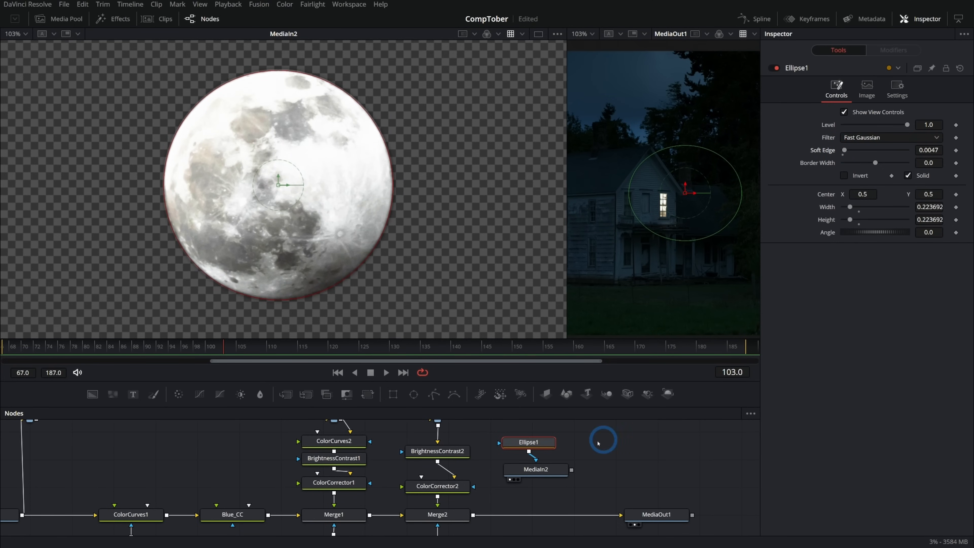
- Merge the masked moon from MediaIn2 over the output of Merge2, ahead of MediaOut1
left_click(553, 469)
left_click_drag(567, 283, 214, 172)
left_click_drag(571, 469, 474, 516)
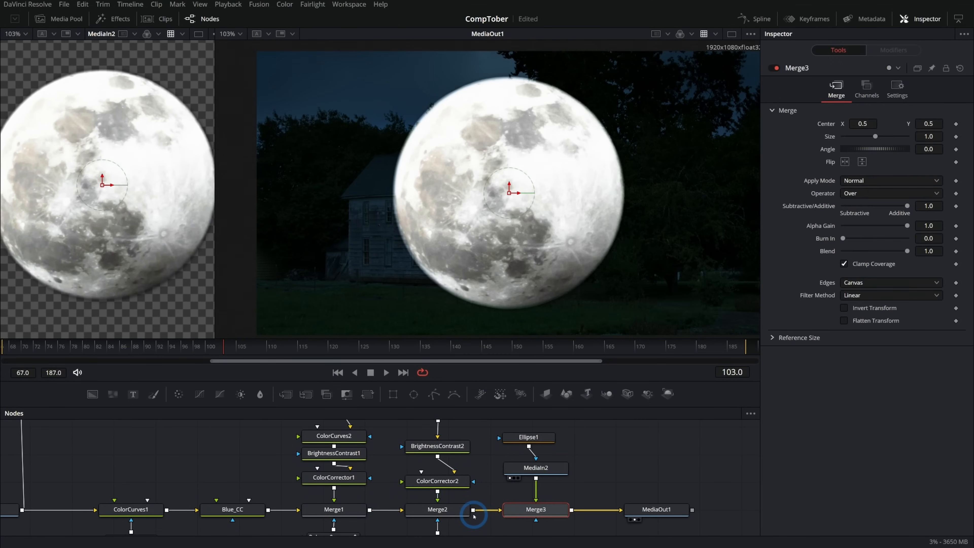
- Insert a Transform after MediaIn2, scale the moon to 0.42 and place it in the sky at about X 0.322, Y 0.644
left_click_drag(555, 474, 559, 452)
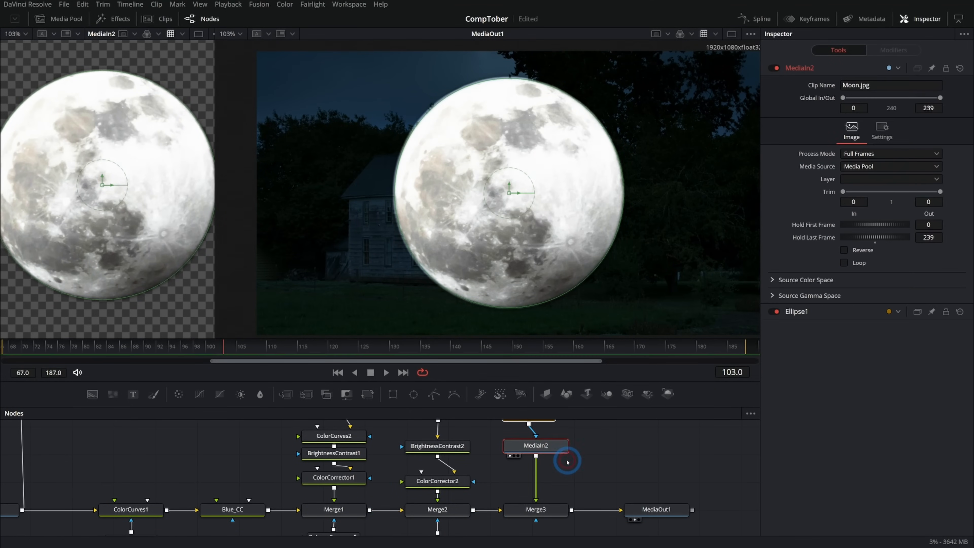
key("shift+space")
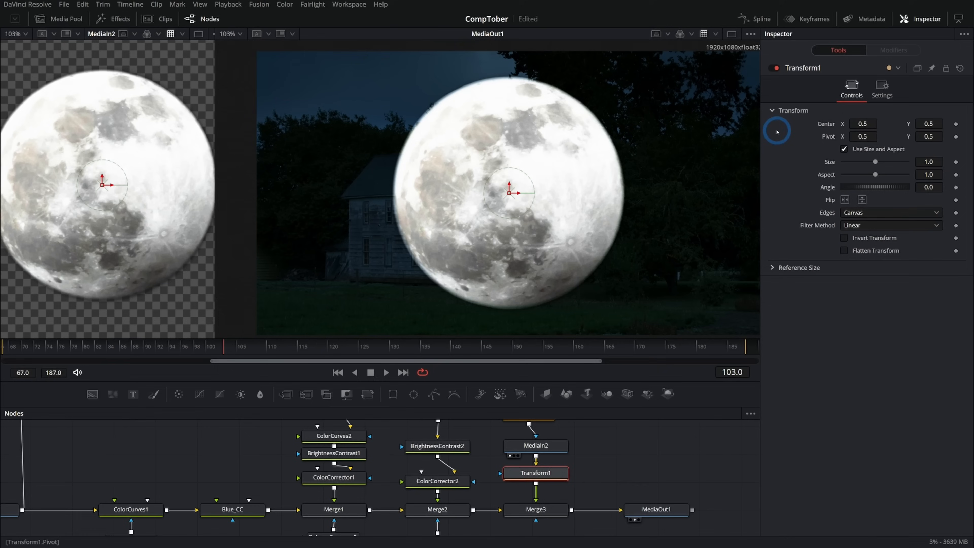
left_click_drag(874, 162, 857, 162)
left_click(512, 194)
left_click_drag(509, 193, 324, 101)
left_click(383, 146)
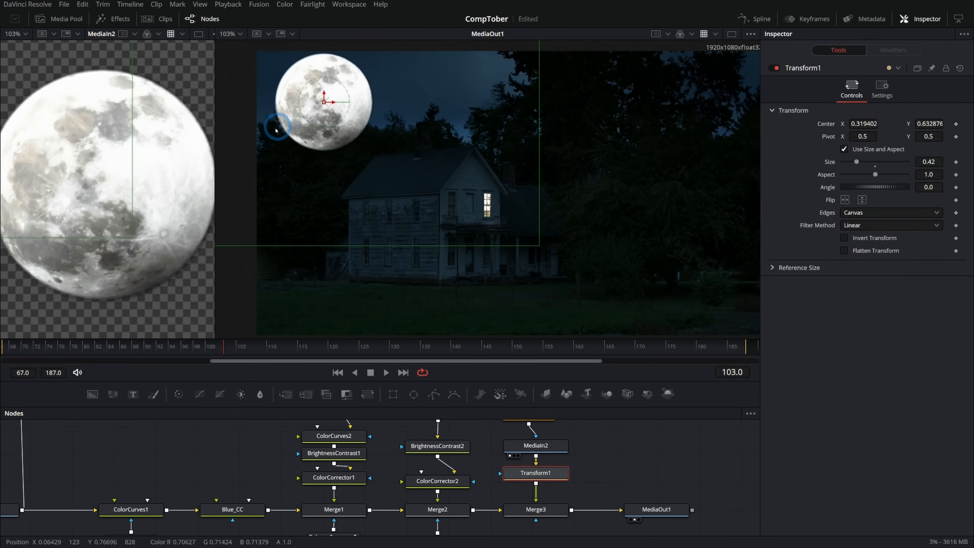
scroll(437, 131, "up", 5)
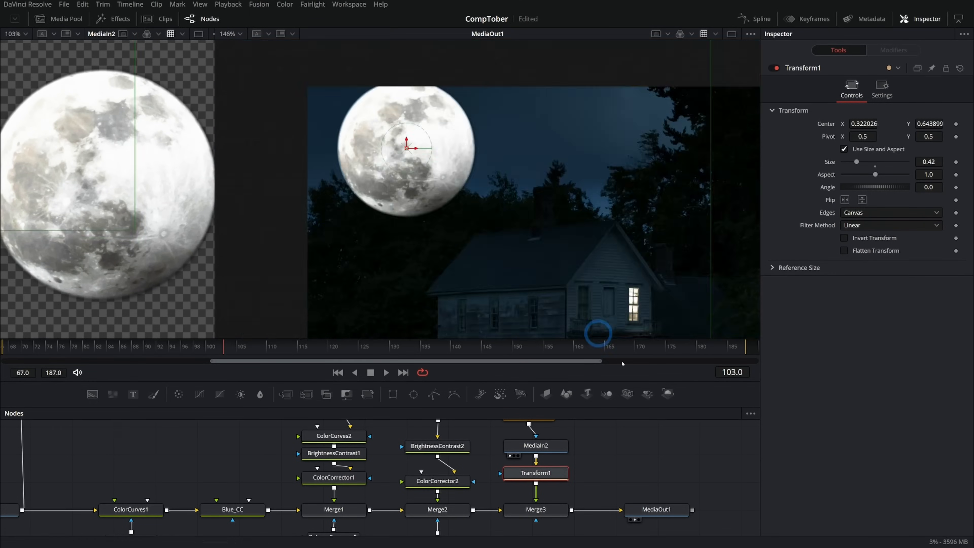
- Compare the MediaIn2 moon with its viewer LUT on and off, leaving the LUT off
left_click_drag(650, 464, 567, 502)
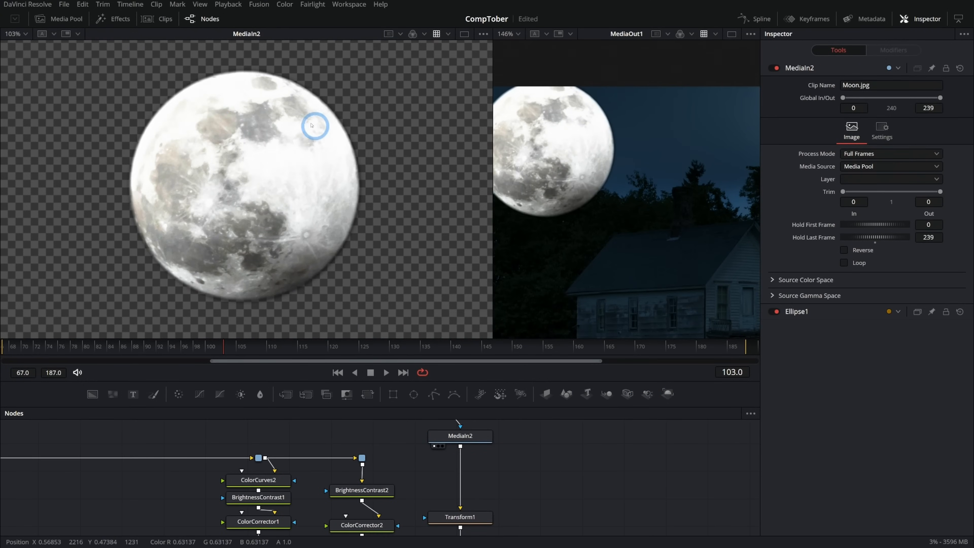
left_click(436, 33)
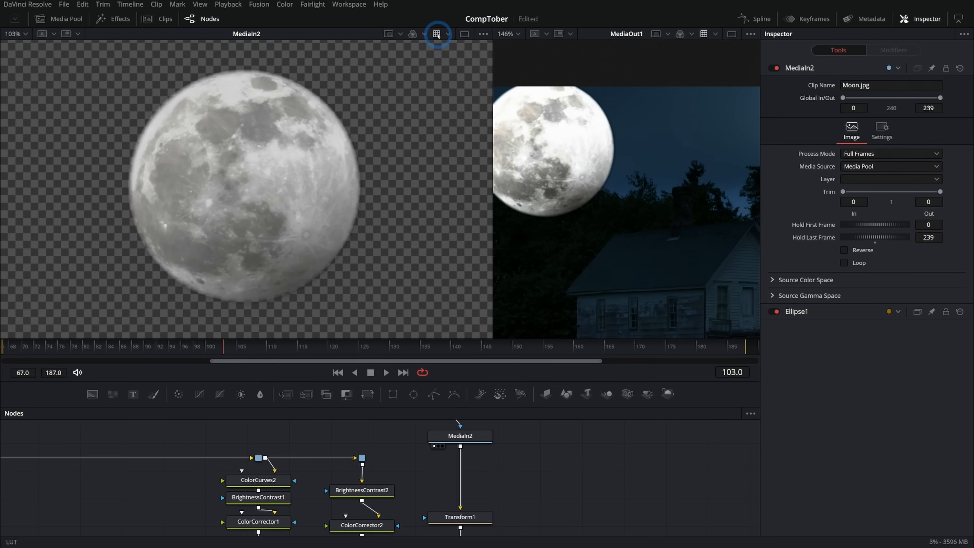
left_click(437, 34)
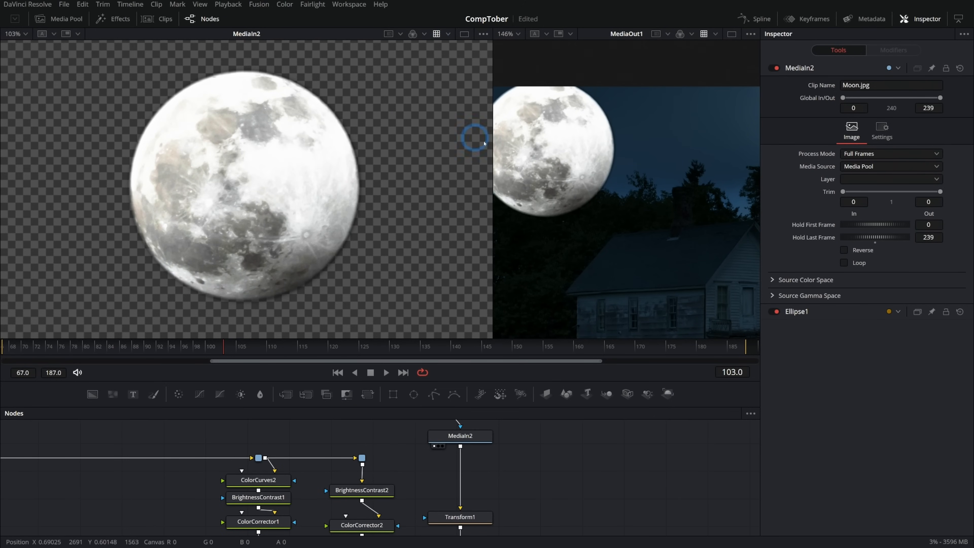
left_click(437, 34)
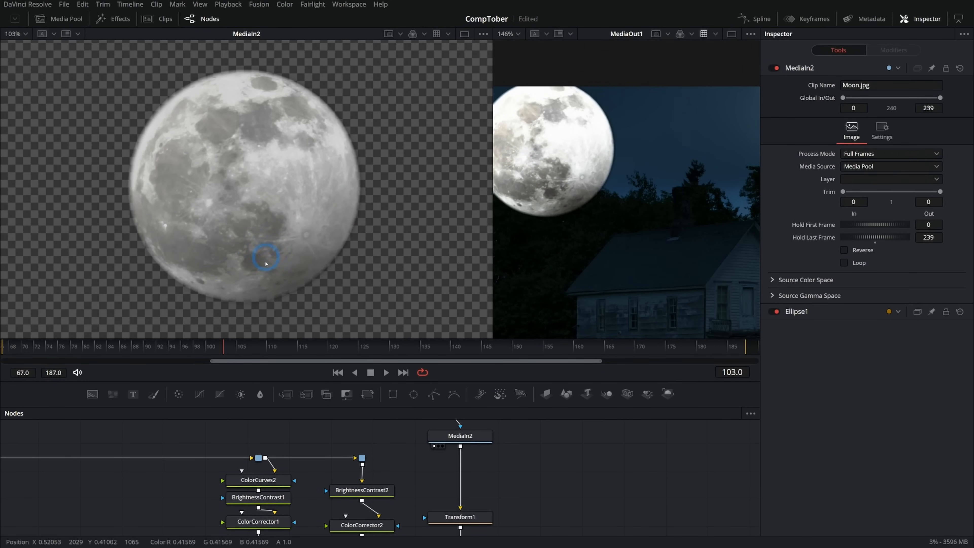
scroll(498, 477, "up", 2)
- Insert a Color Space Transform between MediaIn2 and Transform1
left_click(486, 449)
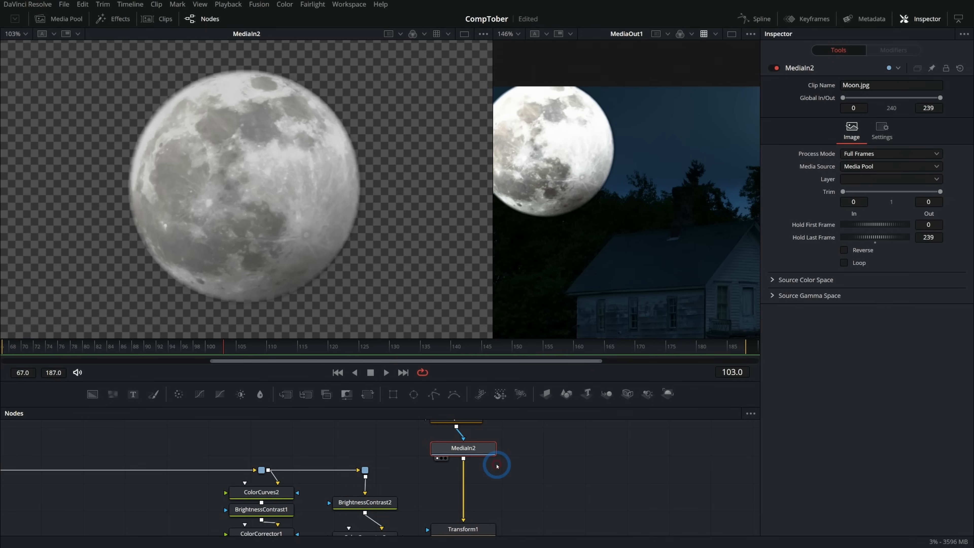
key("shift+space")
type("xf")
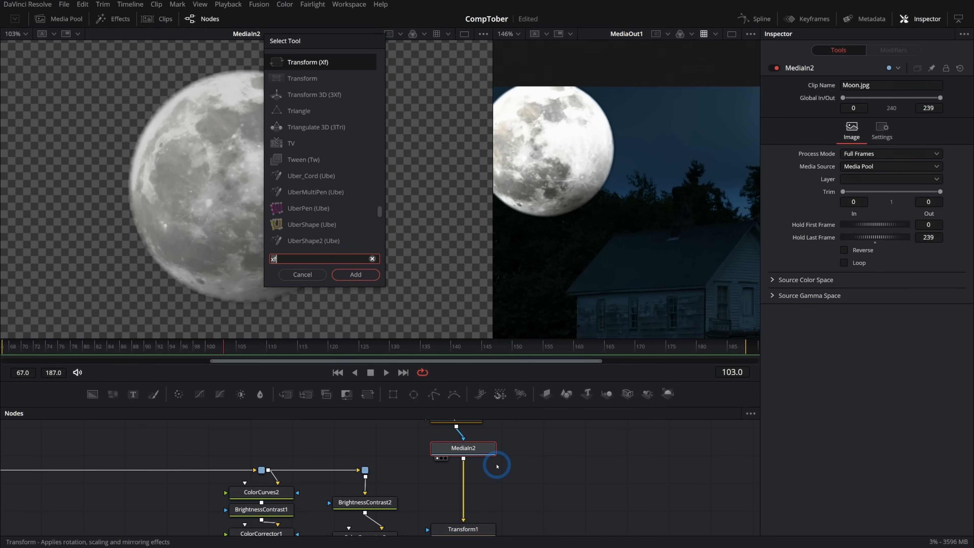
key("BackSpace")
key("BackSpace")
type("cst")
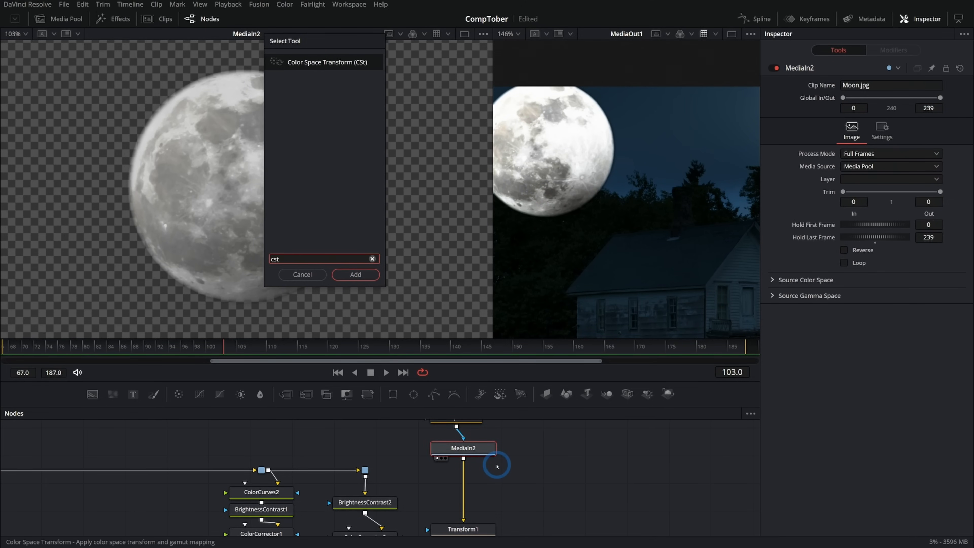
key("Return")
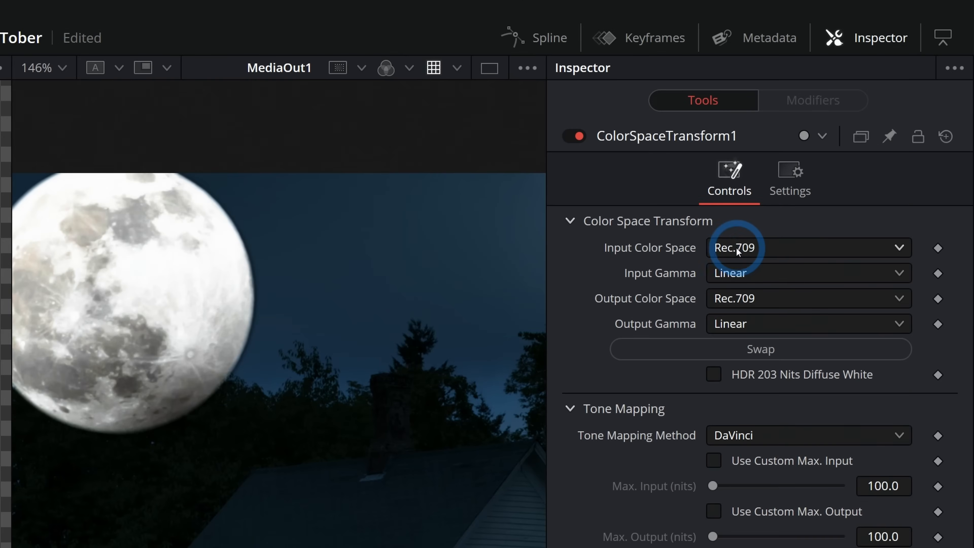
- Set both the input color space and the input gamma of ColorSpaceTransform1 to sRGB
left_click(737, 249)
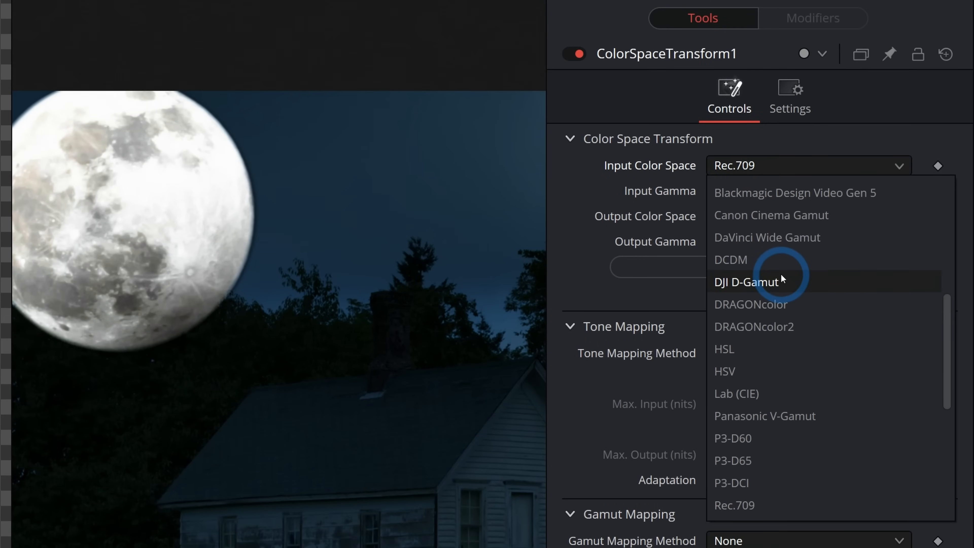
scroll(781, 273, "down", 3)
scroll(788, 258, "down", 2)
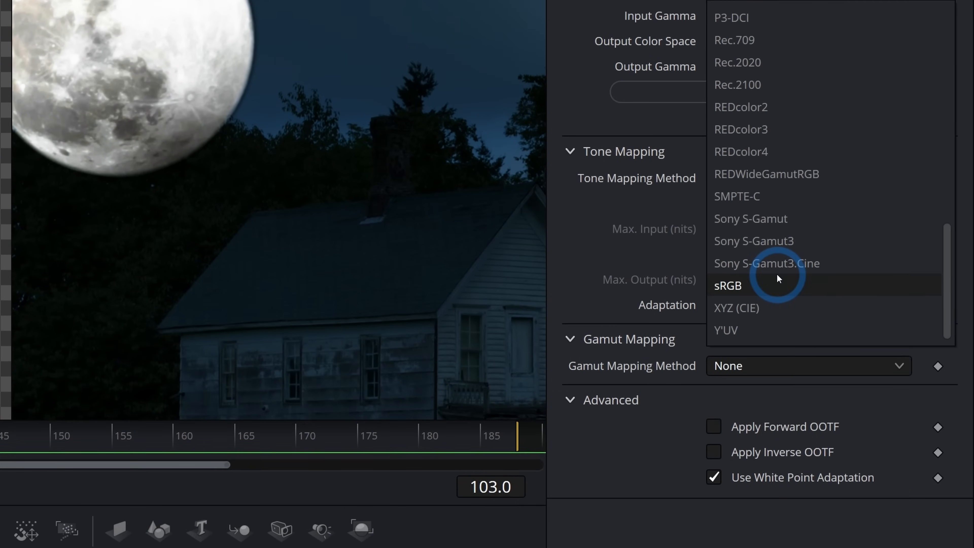
left_click(779, 371)
left_click(783, 100)
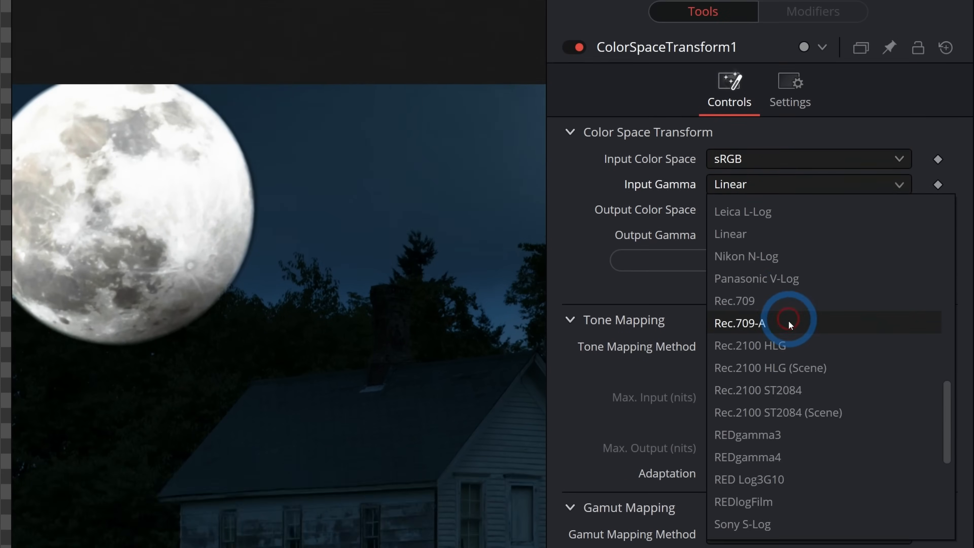
scroll(789, 323, "down", 4)
left_click(790, 327)
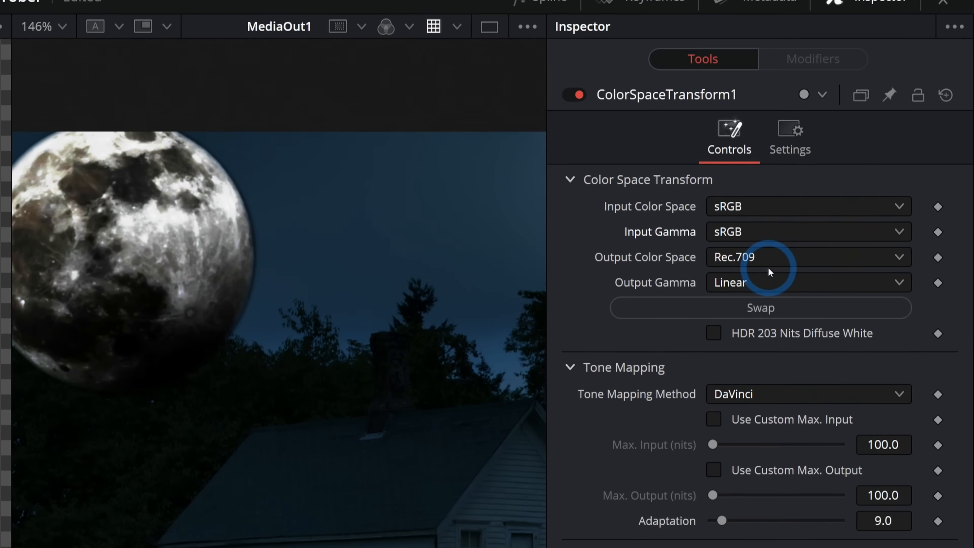
- Set the output color space to Blackmagic Design Wide Gamut Gen 4 / 5 and the output gamma to Blackmagic Design Film Gen 5
left_click(768, 265)
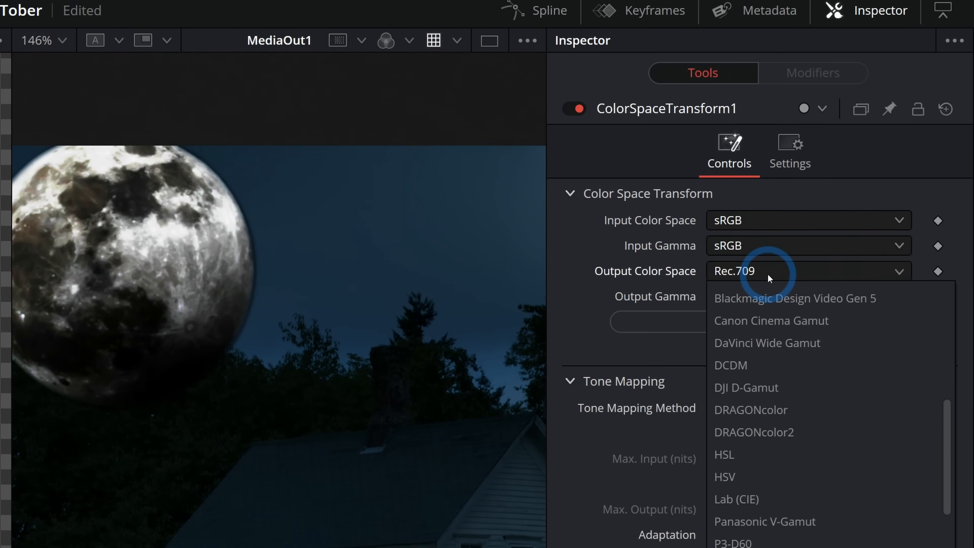
scroll(768, 274, "up", 5)
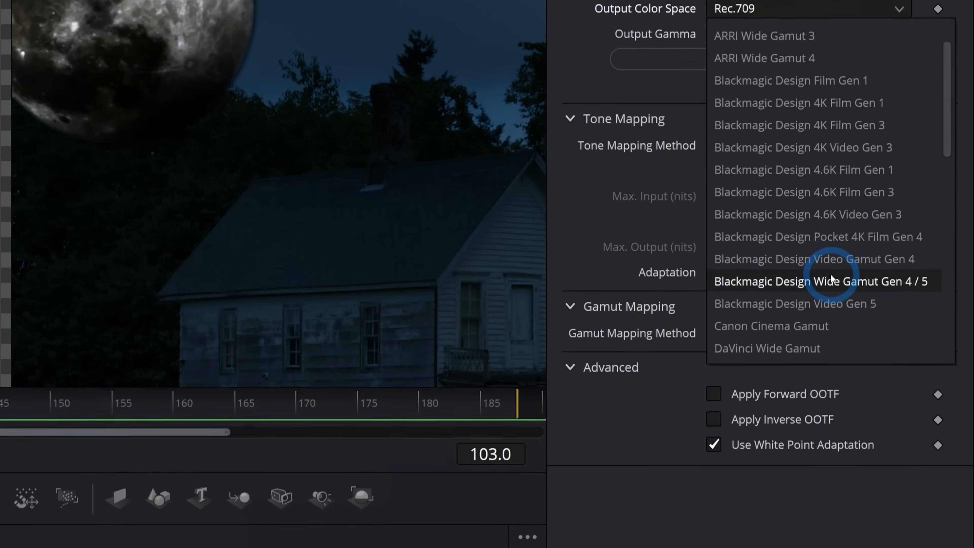
left_click(836, 483)
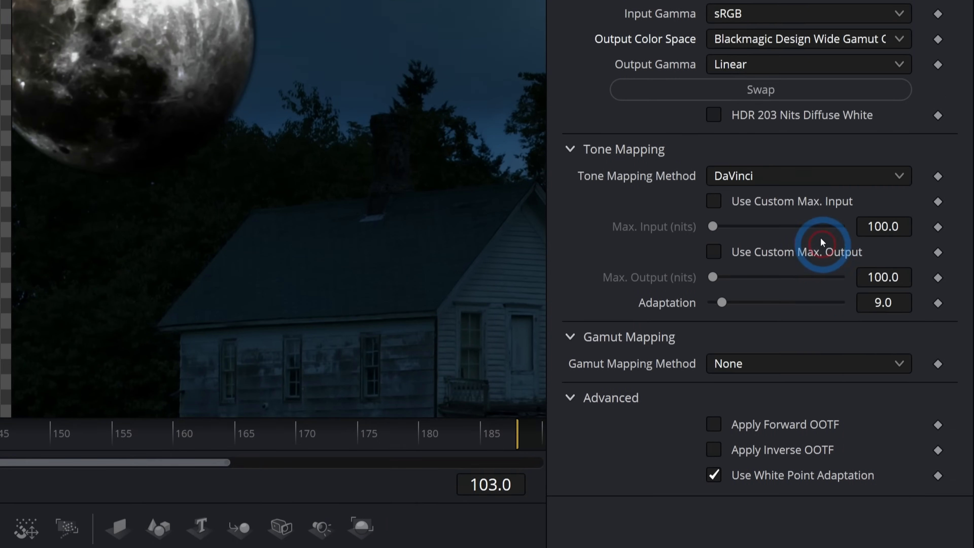
left_click(775, 264)
scroll(779, 303, "down", 3)
scroll(816, 449, "up", 6)
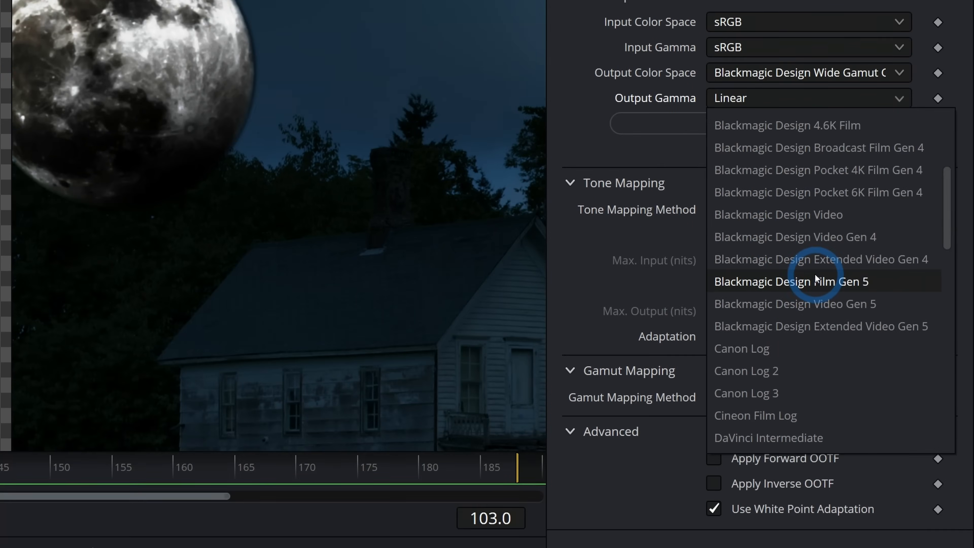
left_click(815, 441)
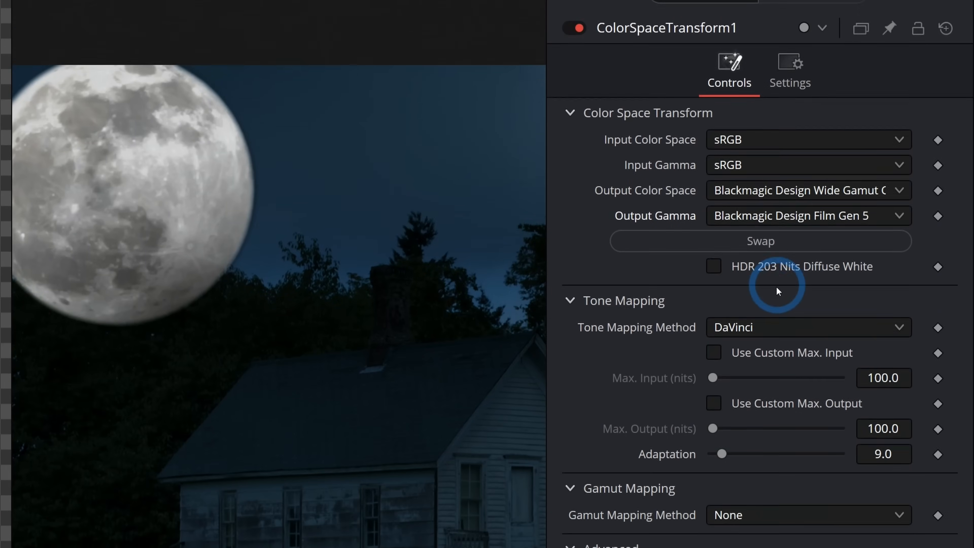
- Change the tone mapping method to Luminance Mapping and inspect the moon in the composite
left_click(756, 210)
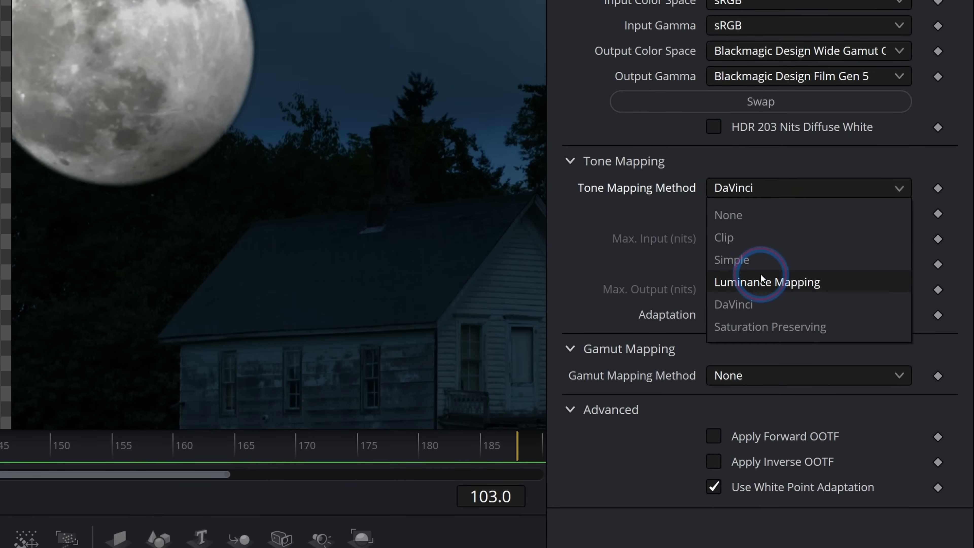
left_click(764, 330)
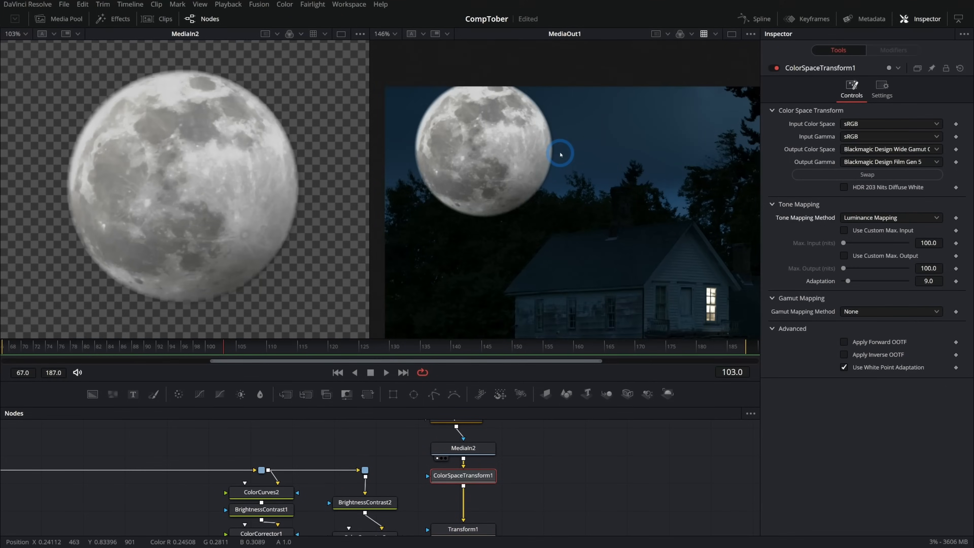
scroll(561, 154, "up", 5)
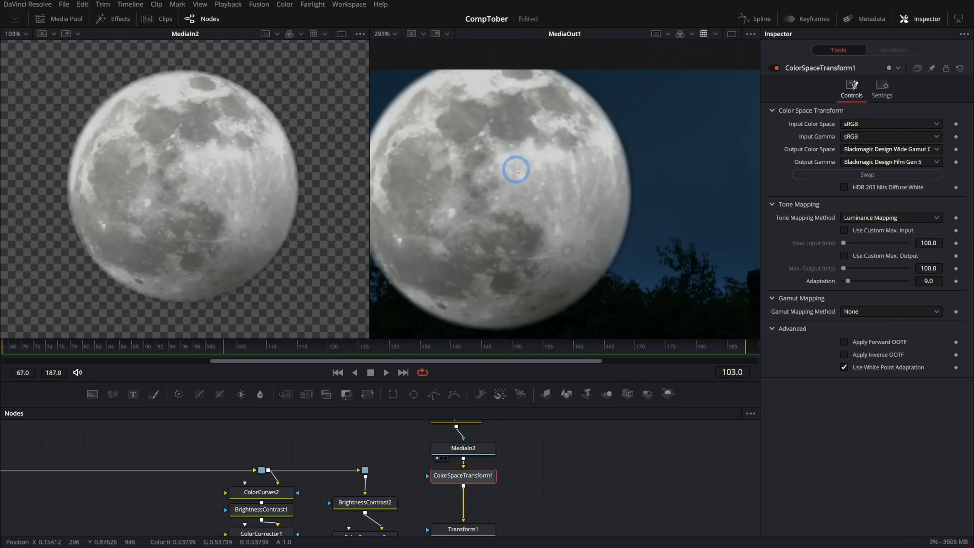
- Examine the moon in the composite close up and in the full frame, with the viewer LUT off and on
left_click_drag(544, 172, 557, 172)
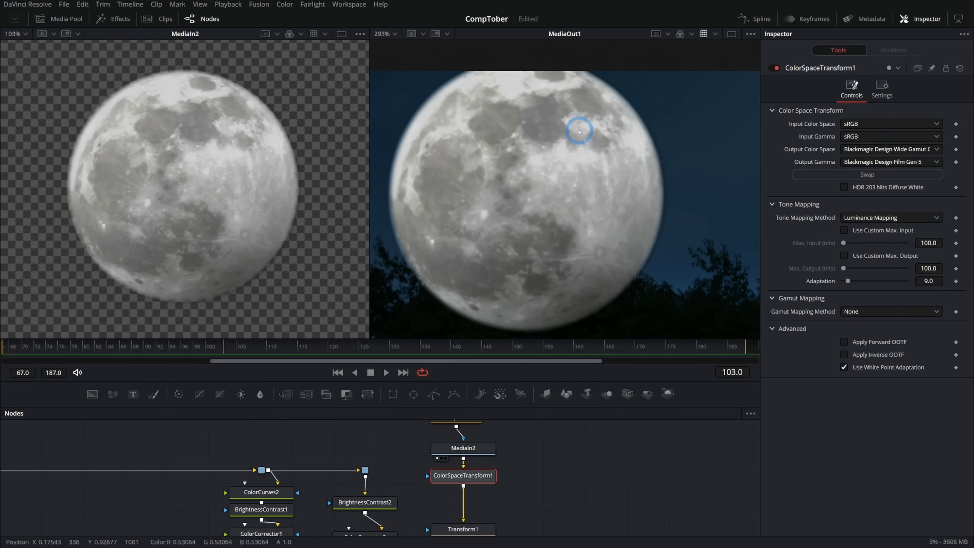
left_click_drag(362, 112, 306, 115)
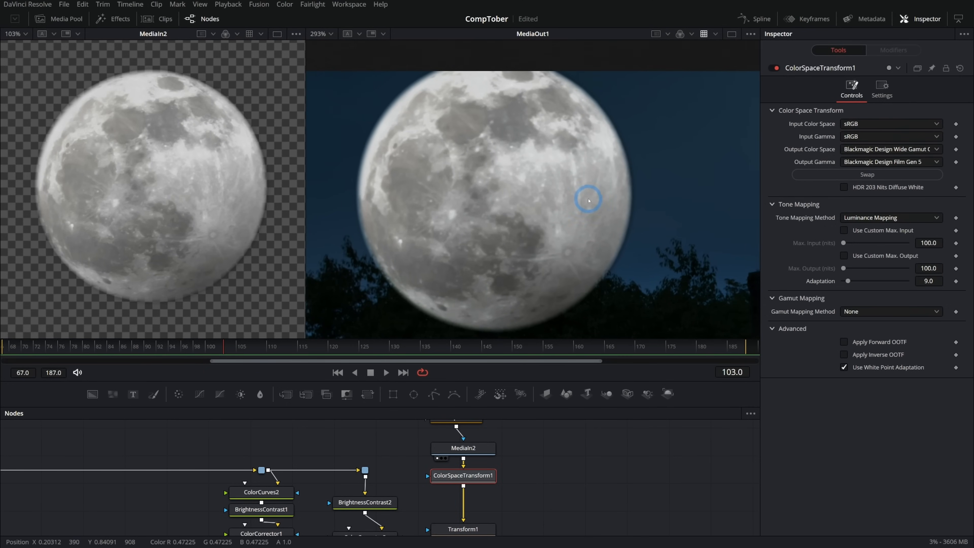
scroll(589, 201, "down", 1)
left_click(704, 34)
scroll(547, 214, "up", 2)
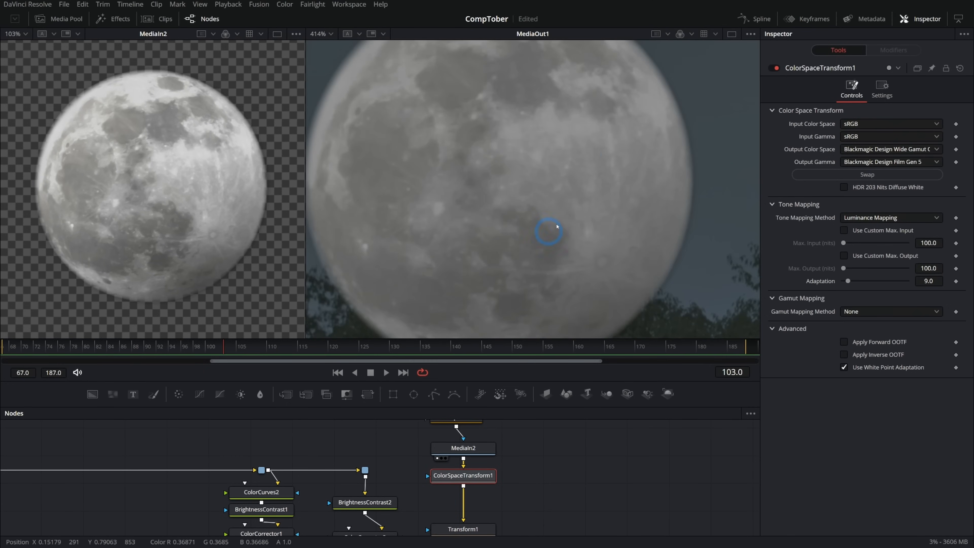
left_click(703, 34)
scroll(613, 172, "down", 2)
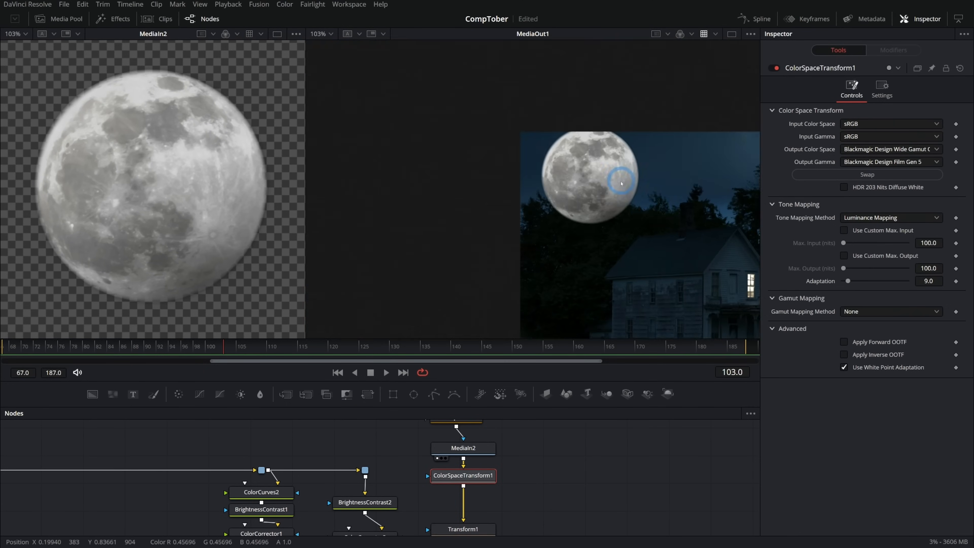
left_click_drag(663, 213, 529, 191)
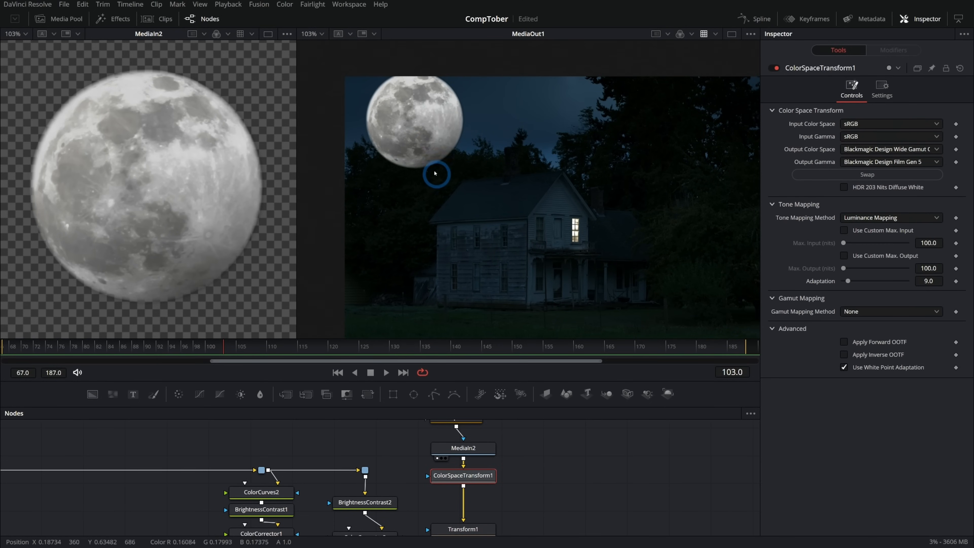
left_click_drag(456, 191, 435, 185)
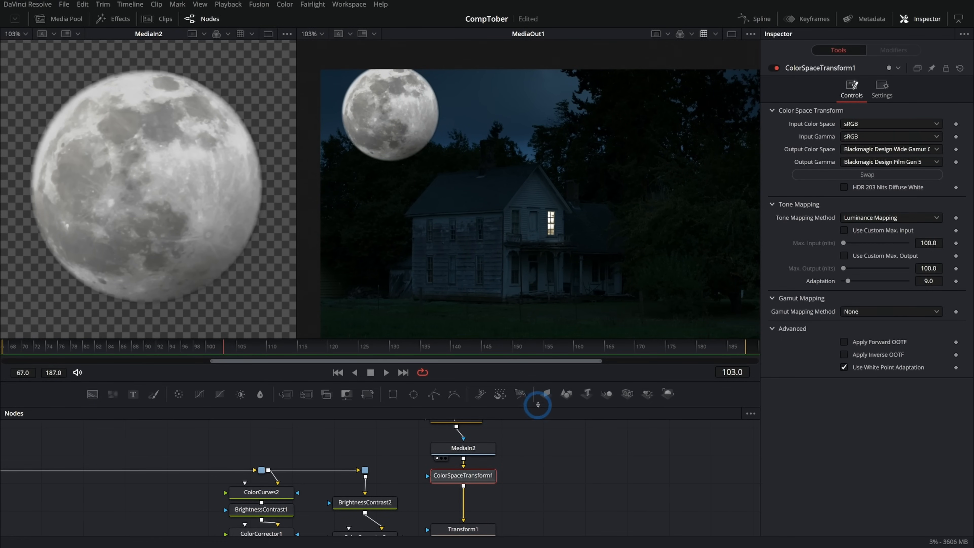
- Compare the moon with ColorSpaceTransform1 disabled and enabled, and examine where its lower edge overlaps the trees
left_click_drag(545, 380, 544, 340)
left_click_drag(626, 450, 509, 442)
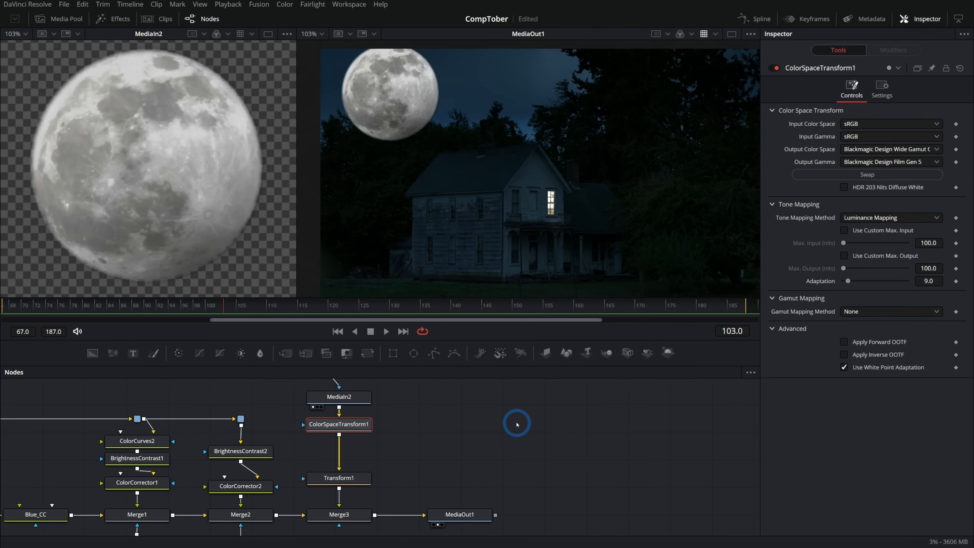
scroll(475, 213, "up", 3)
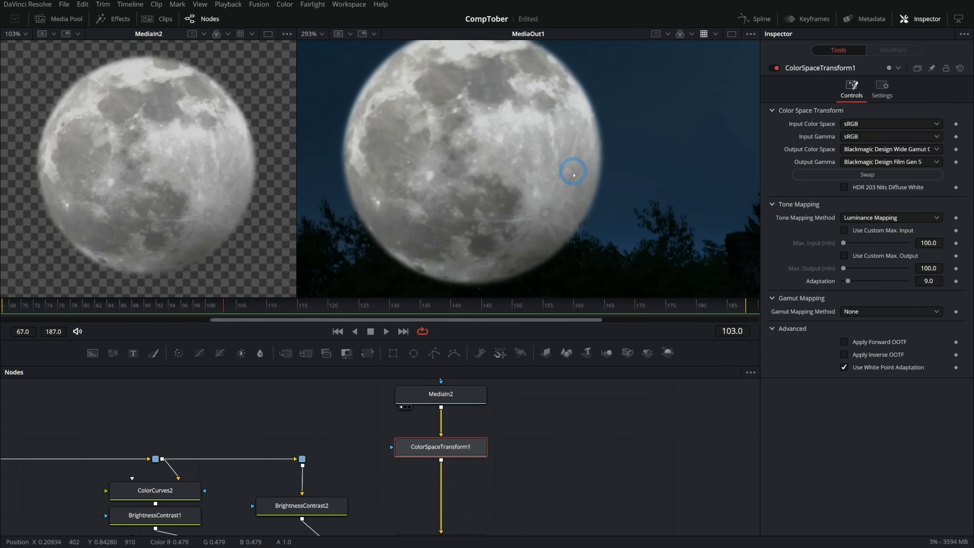
left_click_drag(534, 409, 544, 467)
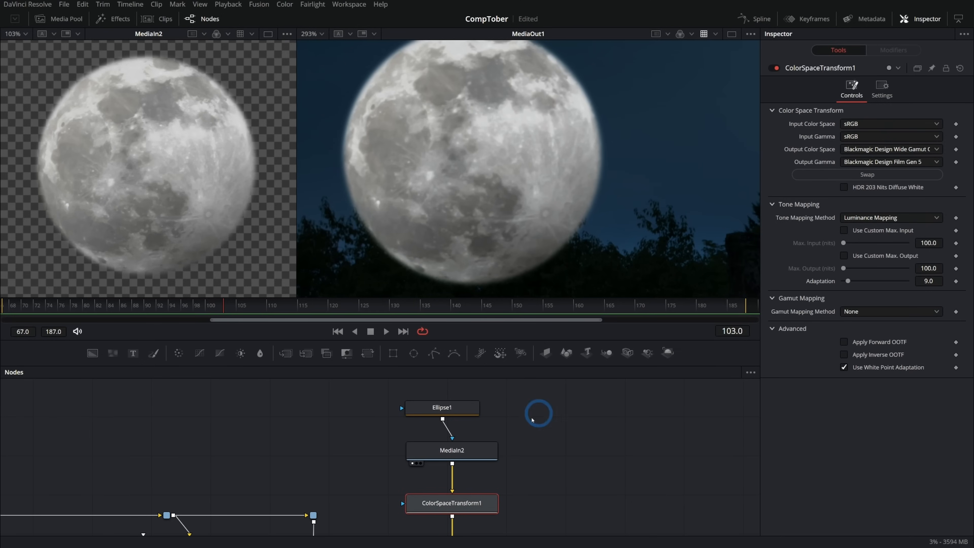
left_click(775, 68)
left_click(776, 68)
left_click(775, 68)
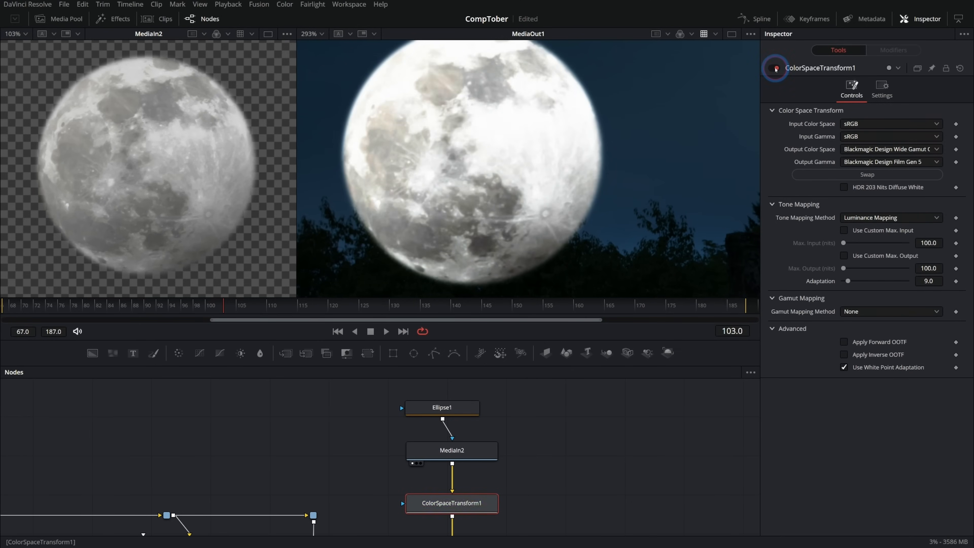
scroll(555, 205, "up", 2)
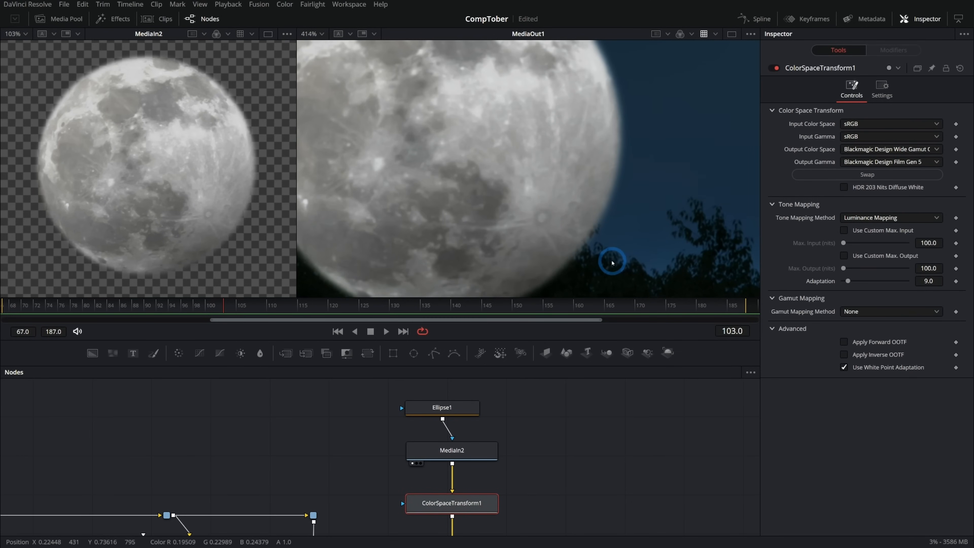
scroll(603, 207, "down", 2)
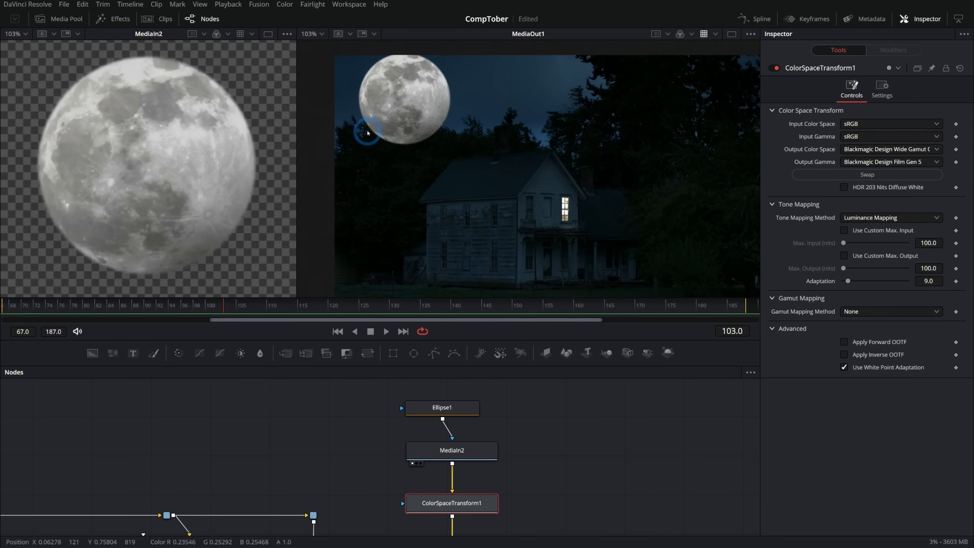
scroll(422, 146, "up", 8)
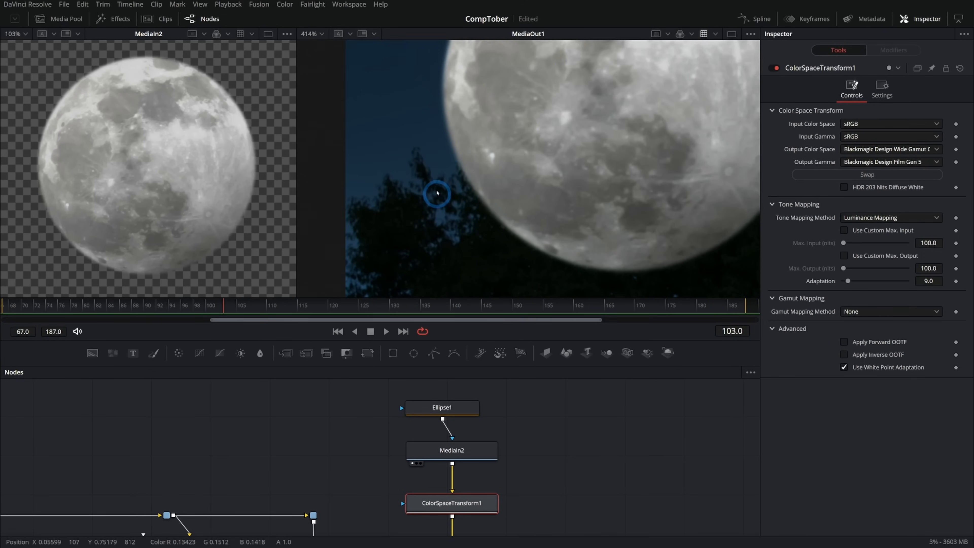
scroll(480, 215, "down", 2)
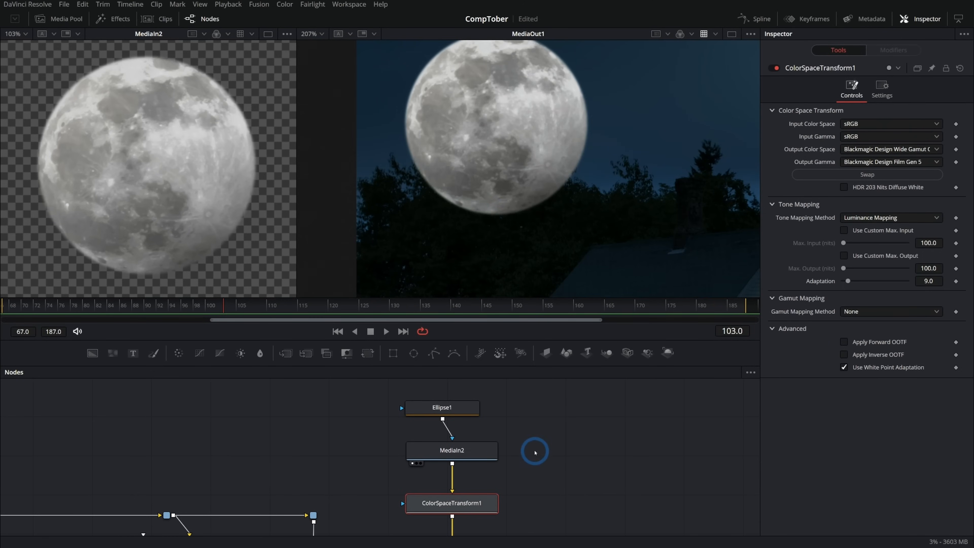
- Add a Brightness/Contrast node fed by the original MediaIn1 footage through the existing pipe router, and view it in the first viewer
left_click_drag(568, 474, 532, 391)
scroll(517, 444, "down", 6)
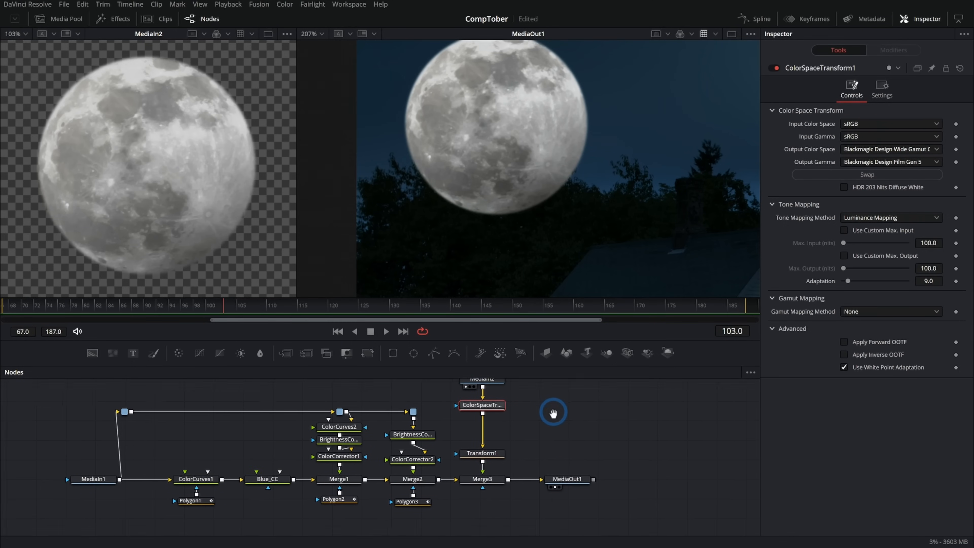
left_click_drag(344, 394, 392, 396)
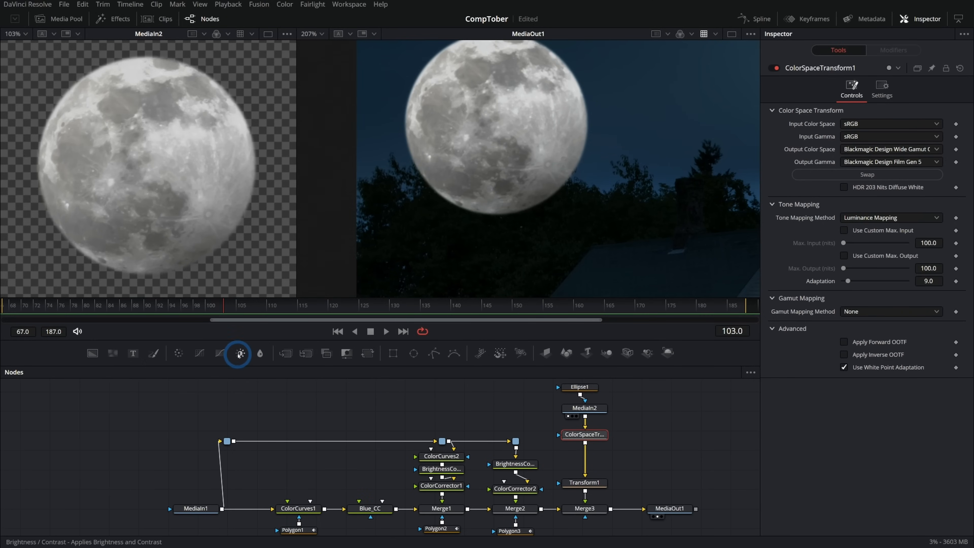
left_click_drag(242, 355, 403, 405)
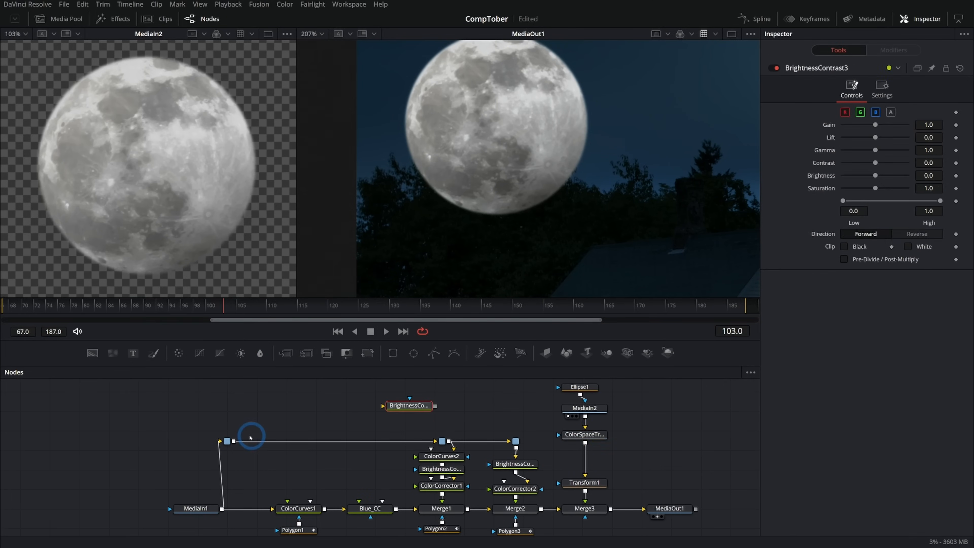
left_click_drag(235, 442, 403, 405)
key("1")
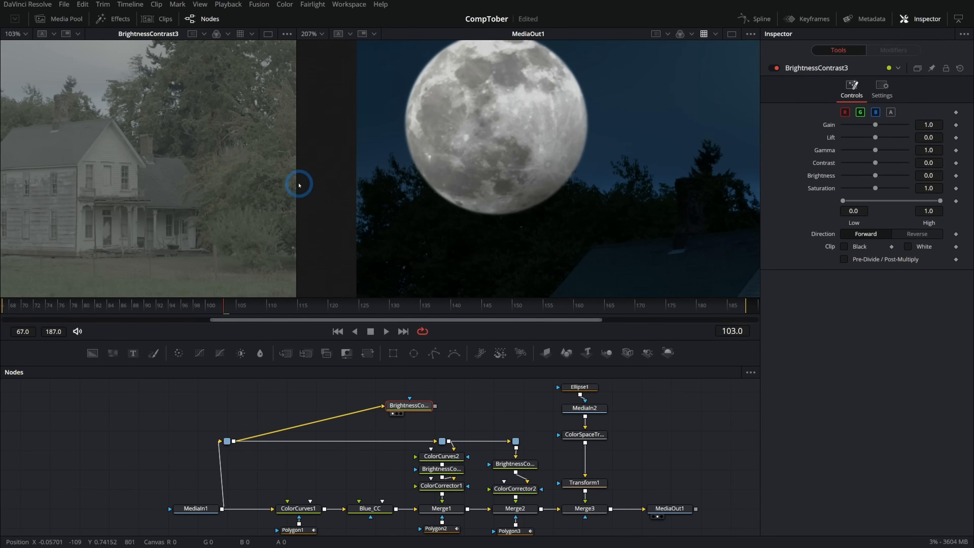
- Enable black and white clipping on BrightnessContrast3, and set contrast to 1.0, gain to 1.44, lift to -0.17 and saturation to 0.0
left_click_drag(300, 183, 652, 203)
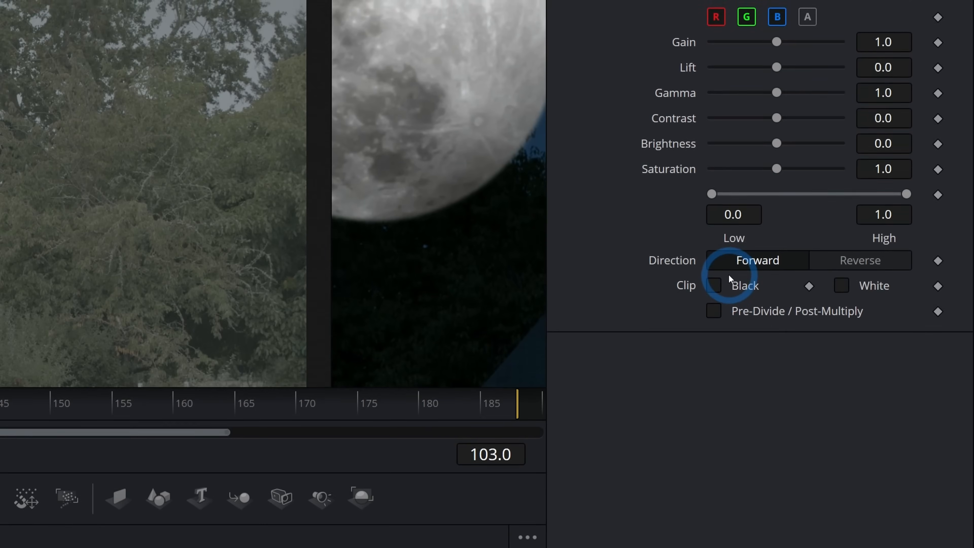
left_click(844, 246)
left_click(843, 278)
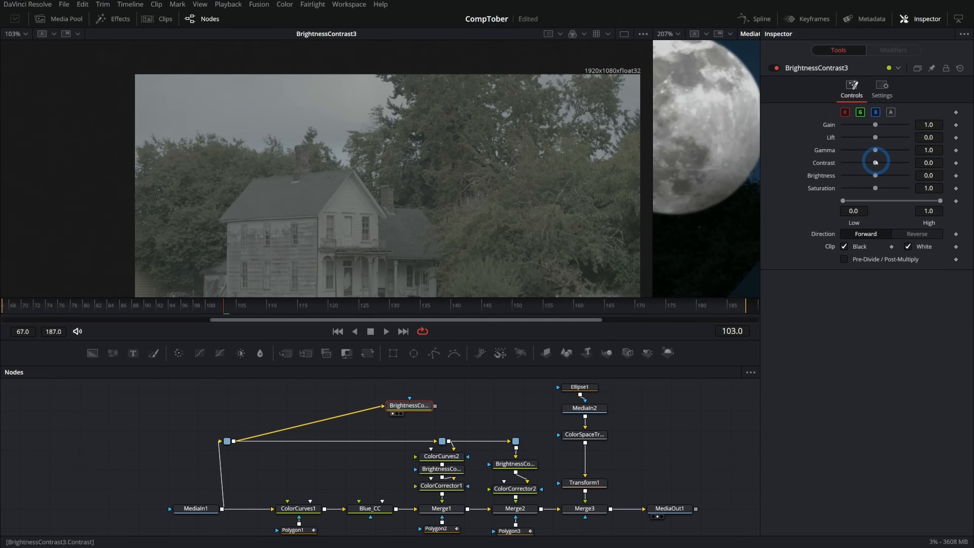
left_click_drag(879, 163, 913, 162)
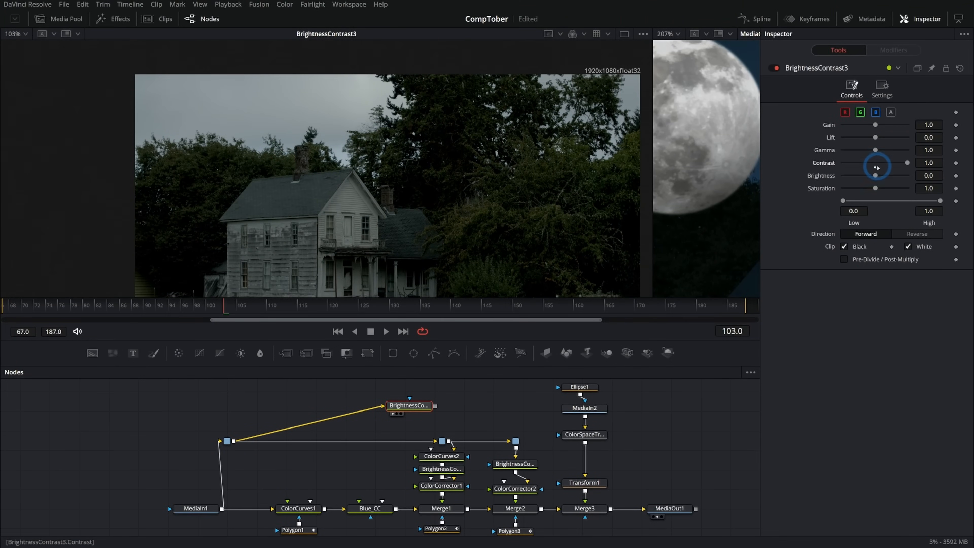
left_click_drag(876, 140, 879, 125)
left_click_drag(875, 189, 725, 199)
scroll(418, 170, "up", 4)
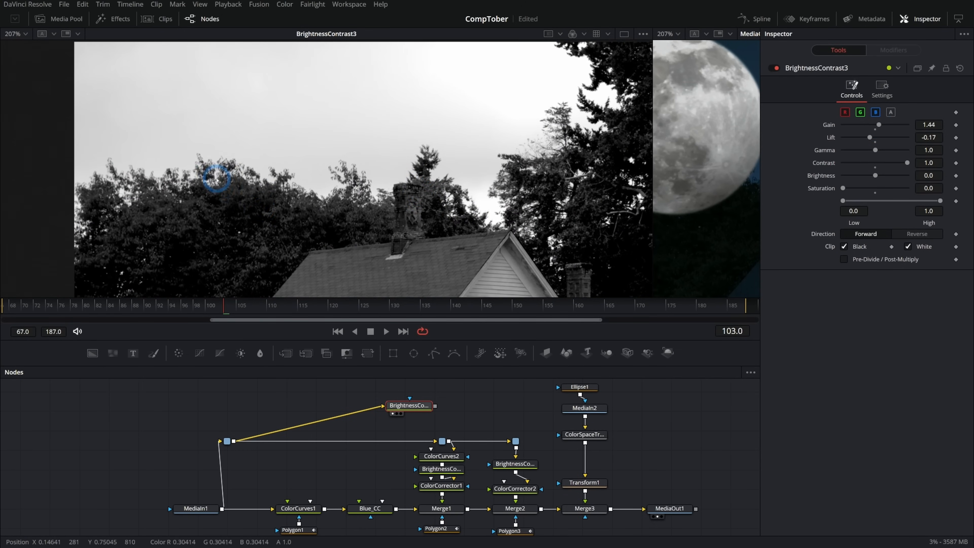
scroll(369, 204, "up", 3)
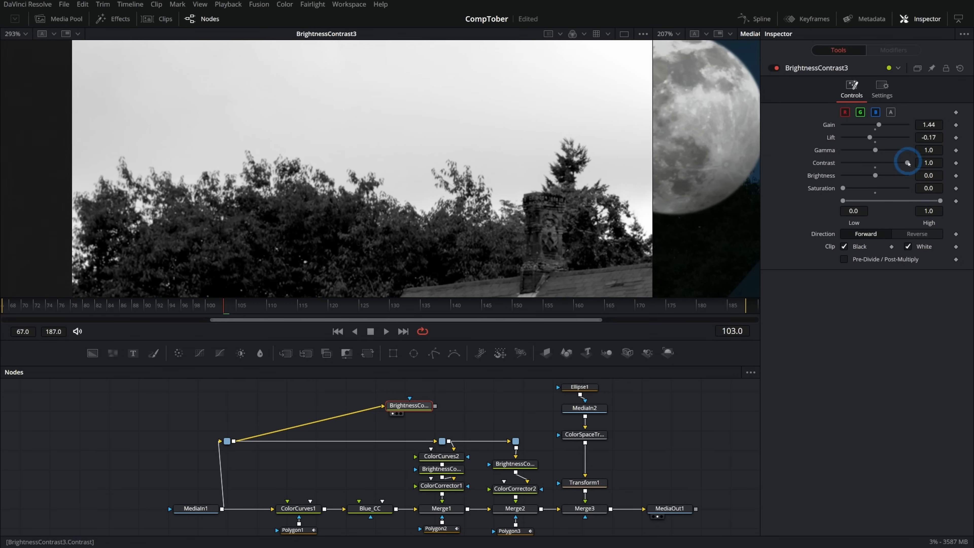
- Tighten the black-and-white sky matte in BrightnessContrast3 by setting gain to 1.83 and gamma to 0.48
left_click_drag(876, 150, 865, 150)
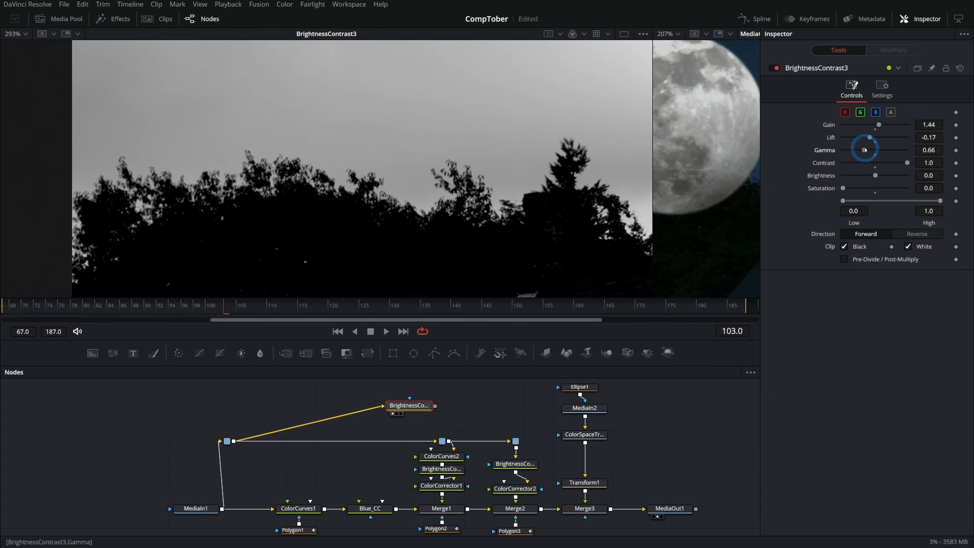
left_click_drag(878, 125, 861, 150)
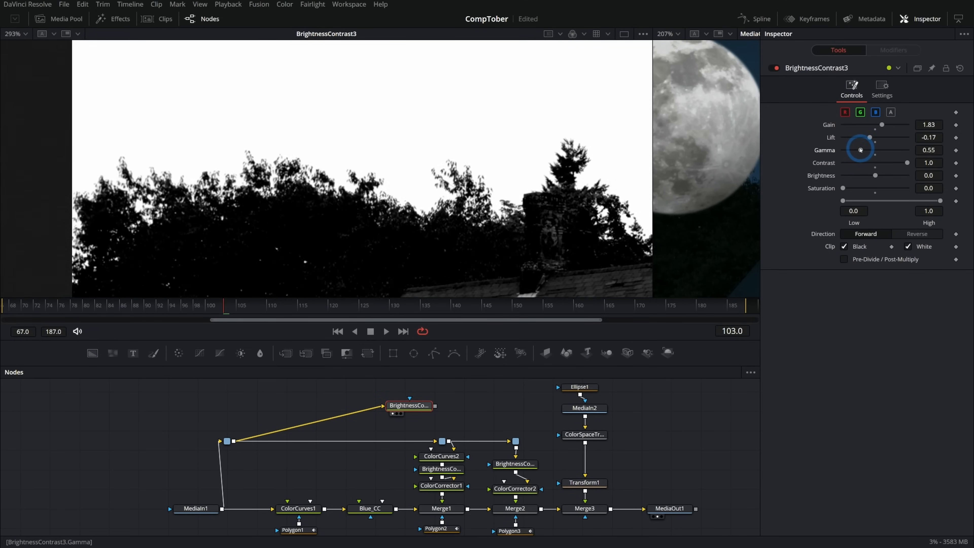
left_click_drag(859, 150, 858, 150)
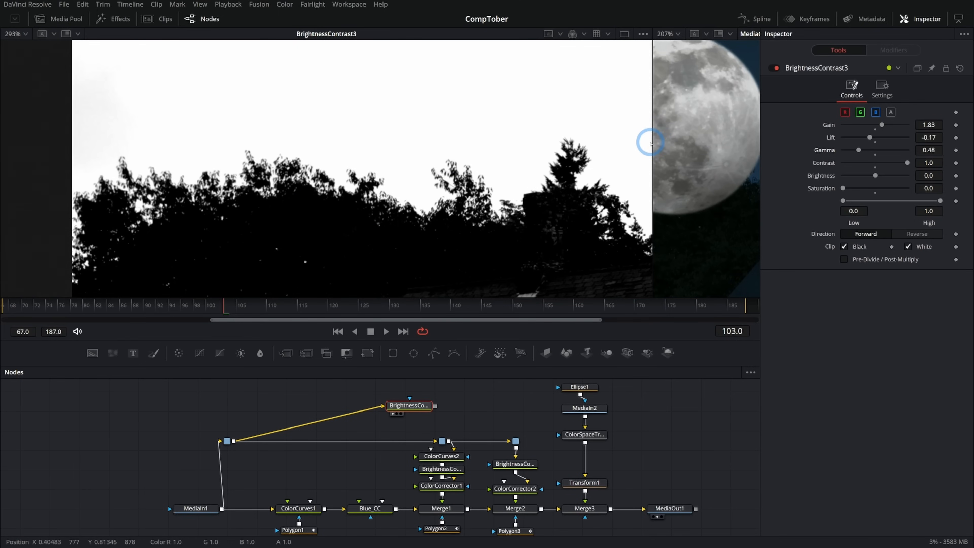
- Move BrightnessContrast3 below Merge3, reroute its input around the node tree with a pipe router, and connect its output as Merge3's mask
left_click_drag(374, 390, 573, 519)
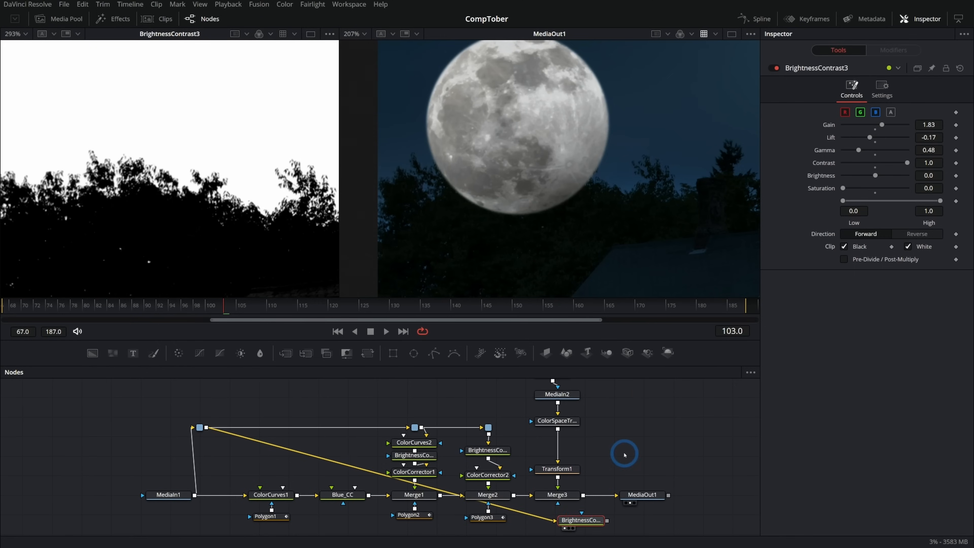
left_click_drag(625, 455, 636, 401)
left_click(309, 398, "alt")
left_click_drag(309, 399, 218, 497)
left_click_drag(614, 466, 569, 450)
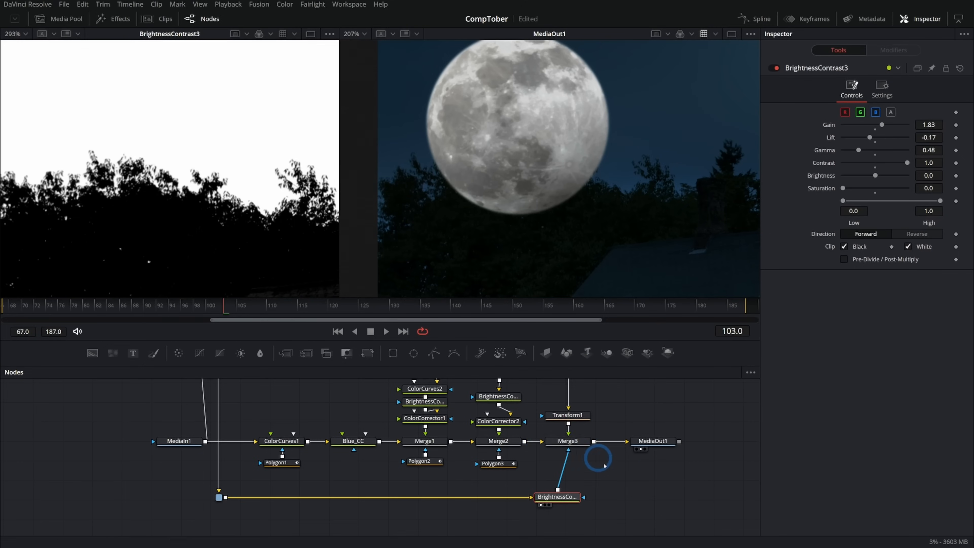
- Set the mask channel in Merge3's settings to Luminance
left_click(578, 444)
left_click(825, 183)
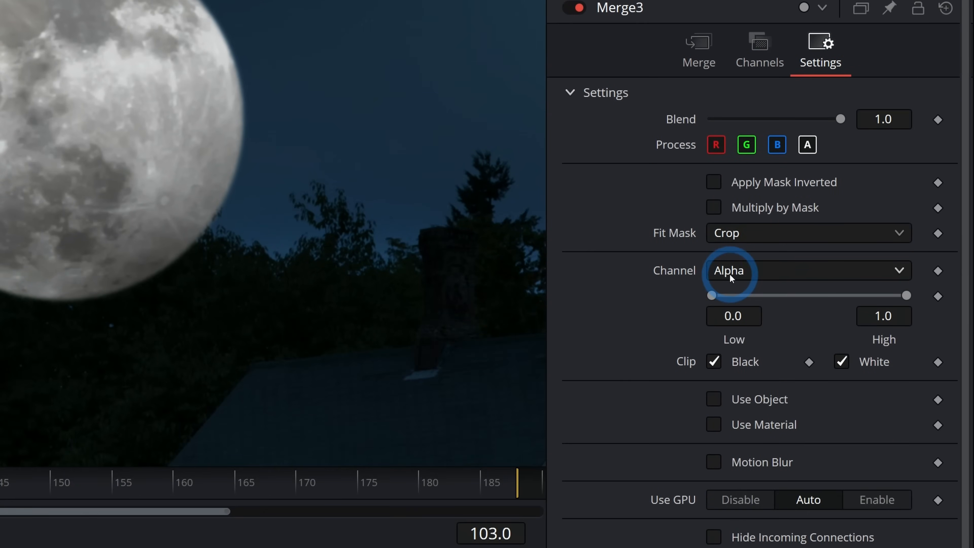
left_click(745, 271)
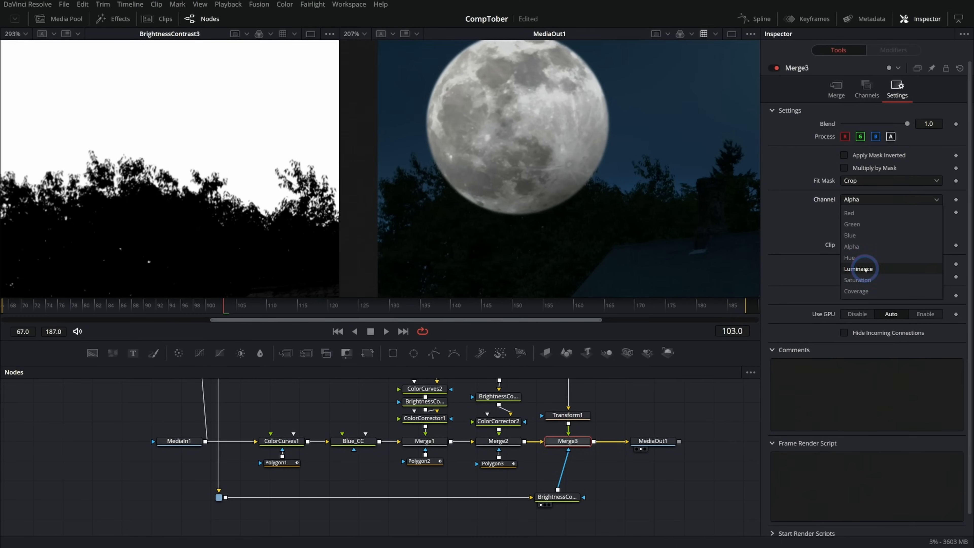
left_click(866, 269)
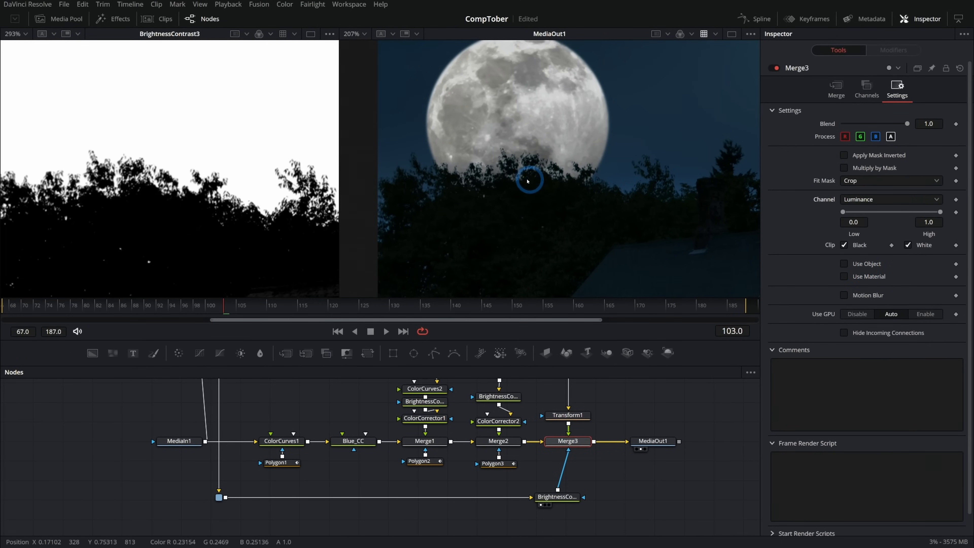
- Examine the moon behind the treetops in MediaOut1 close up, and show the full composite in a single viewer
scroll(535, 182, "up", 3)
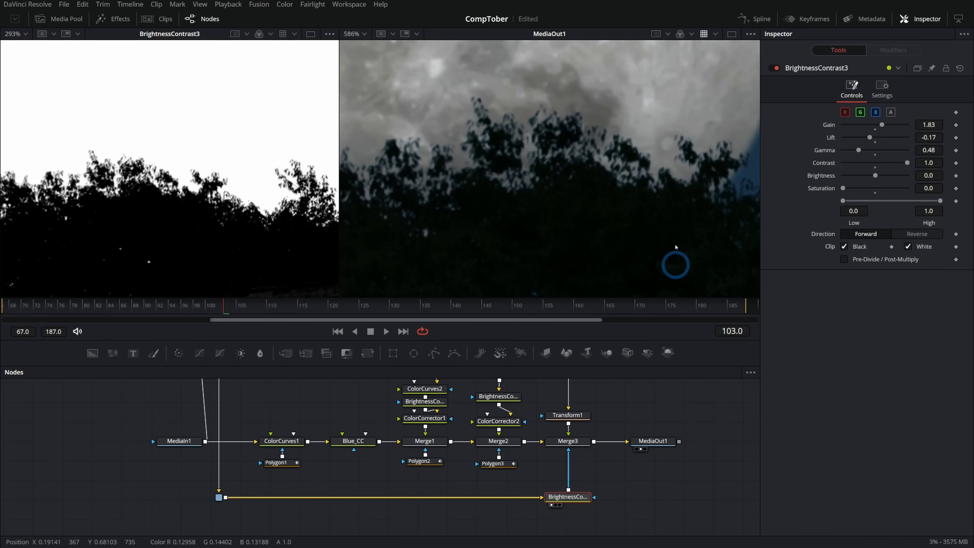
left_click_drag(549, 185, 573, 213)
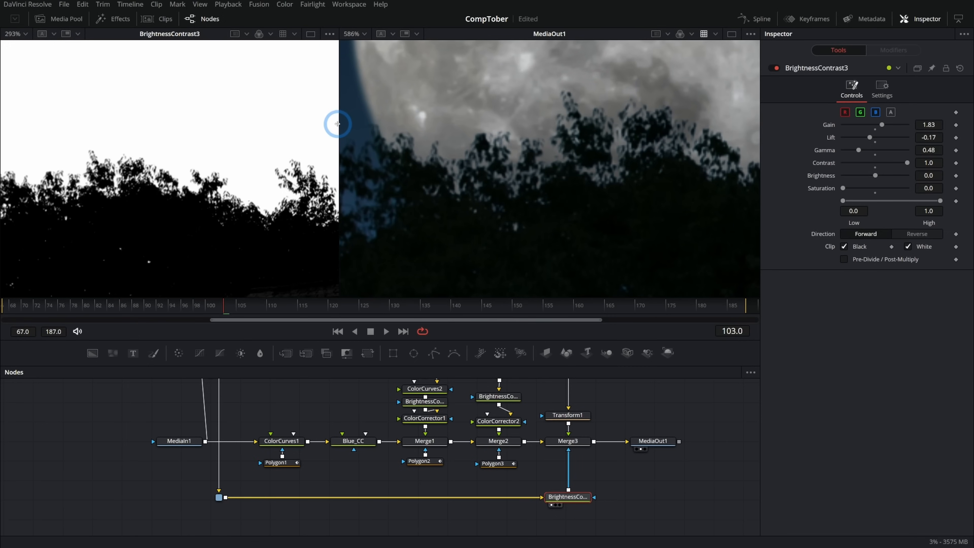
left_click_drag(338, 121, 213, 142)
scroll(509, 185, "down", 6)
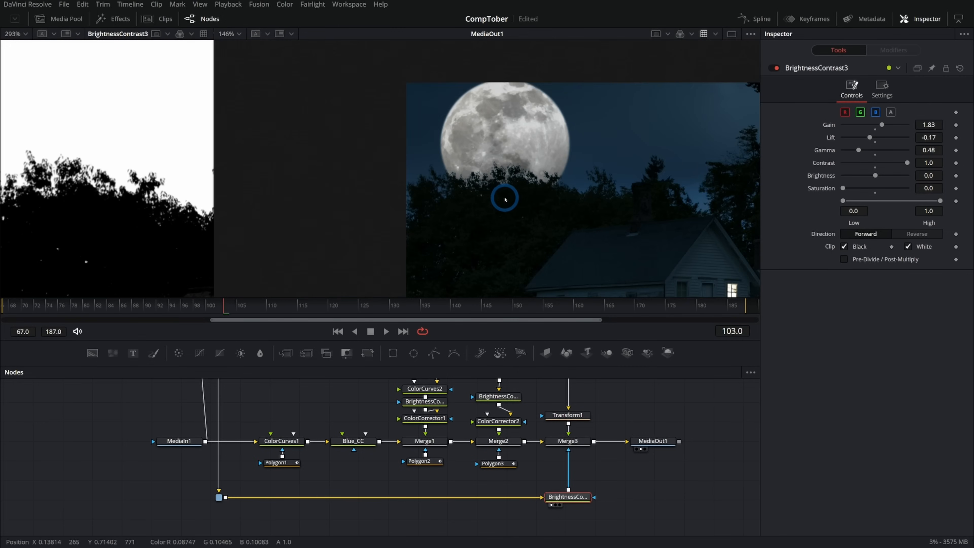
scroll(526, 195, "up", 6)
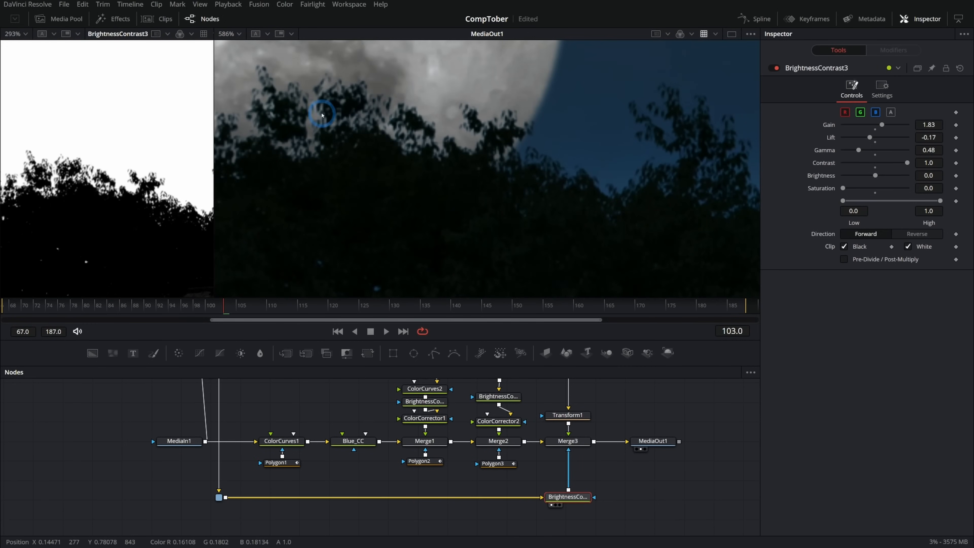
scroll(374, 128, "down", 5)
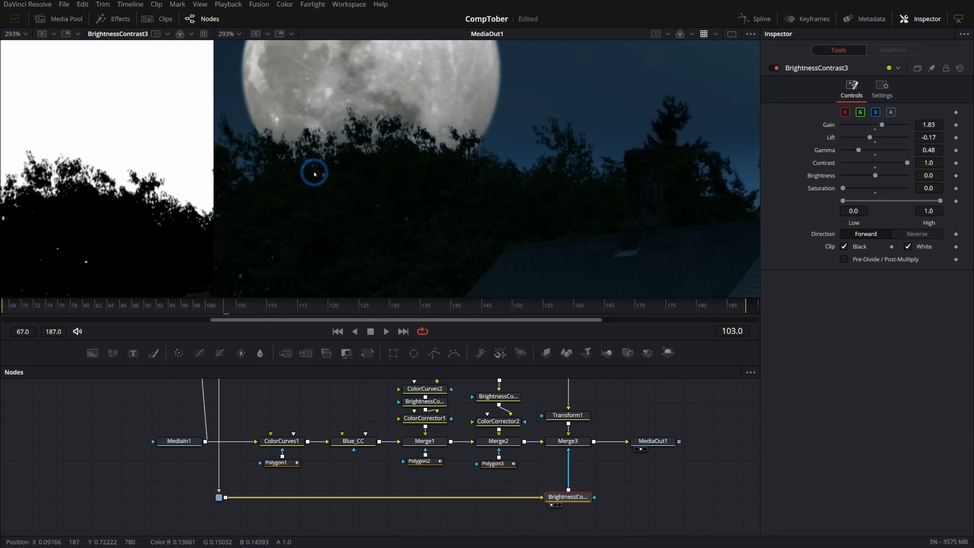
left_click(734, 35)
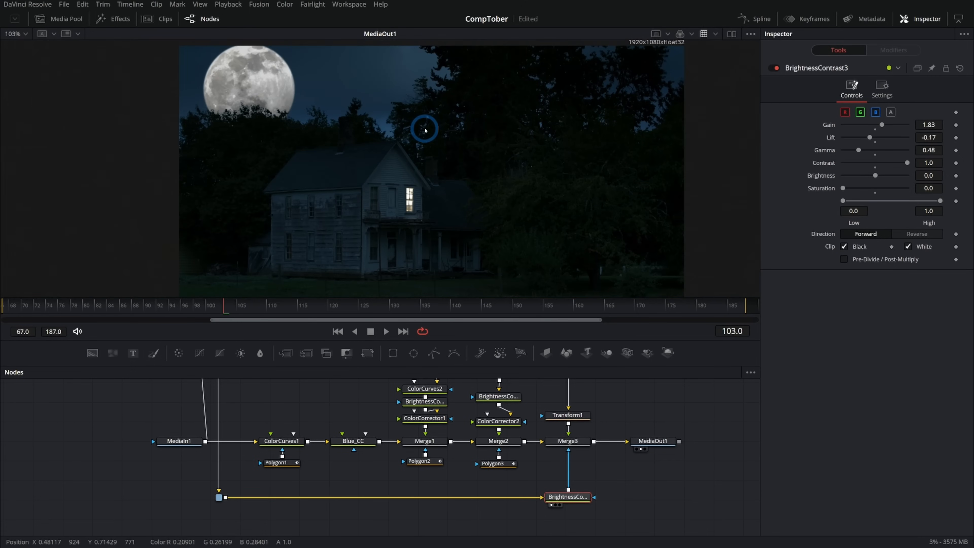
- Add a Color Corrector between ColorSpaceTransform1 and Transform1 on the moon branch and turn on Pre-Divide / Post-Multiply
left_click(483, 399)
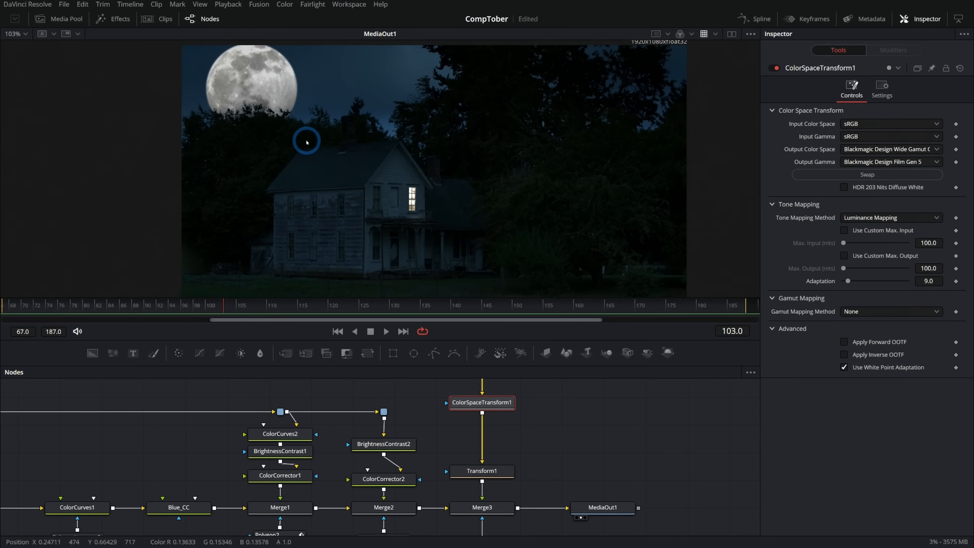
left_click_drag(306, 141, 322, 143)
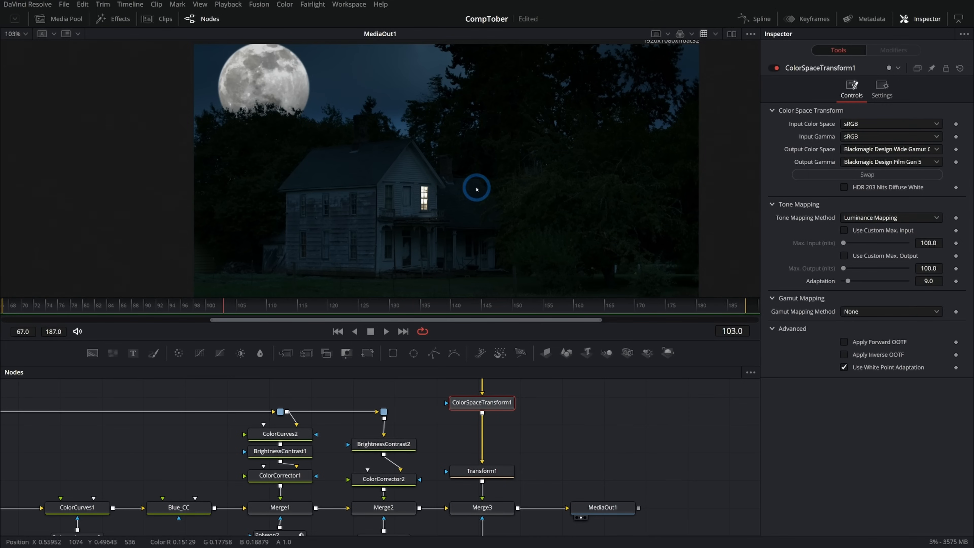
left_click(500, 405)
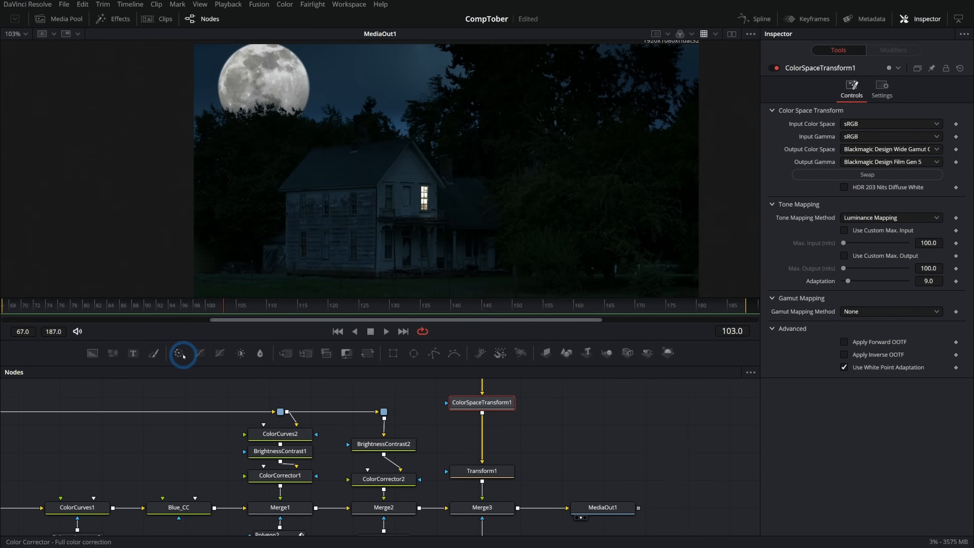
left_click_drag(178, 353, 482, 441)
left_click(882, 88)
left_click(846, 114)
- Tint the moon slightly blue in ColorCorrector3 by setting tint to about -0.42 and strength to about 0.05
scroll(459, 158, "up", 5)
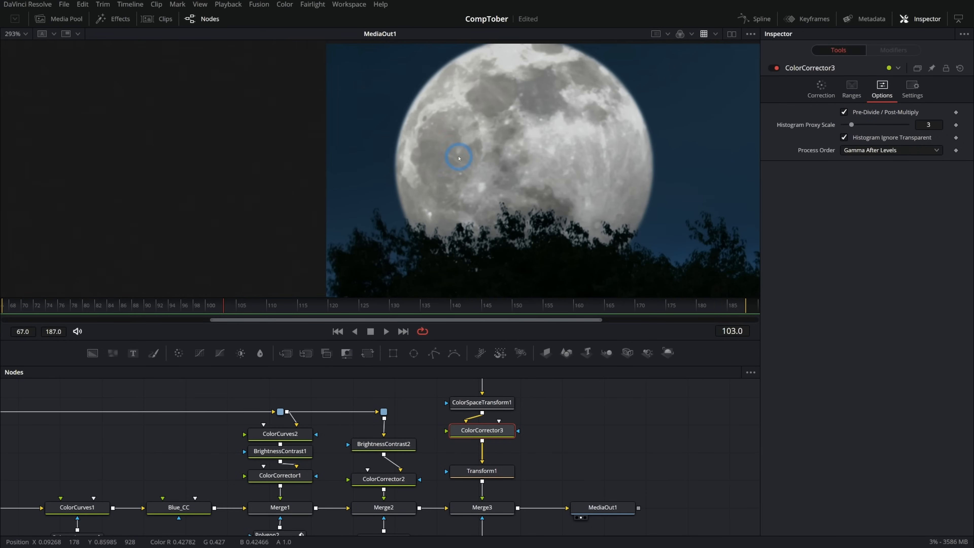
scroll(499, 165, "up", 3)
left_click(821, 88)
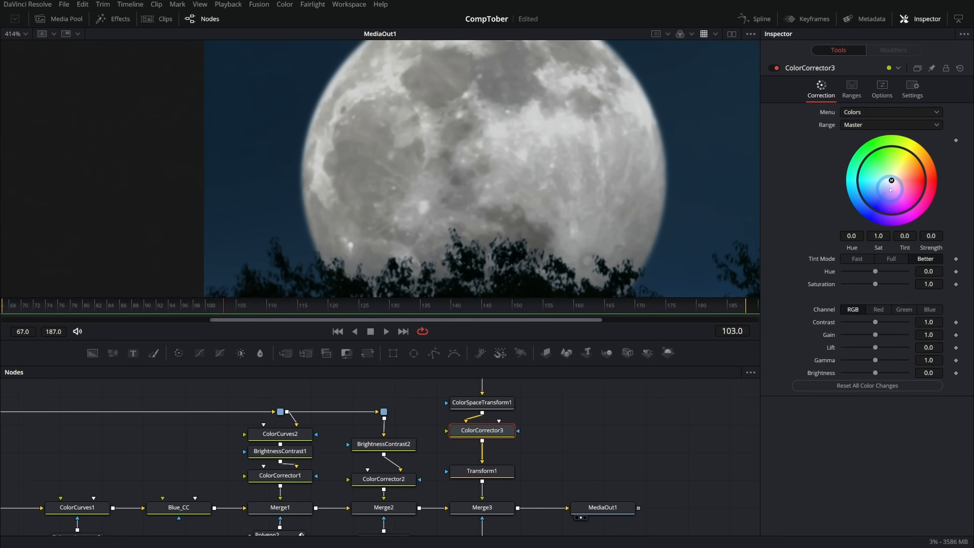
left_click_drag(892, 181, 888, 185)
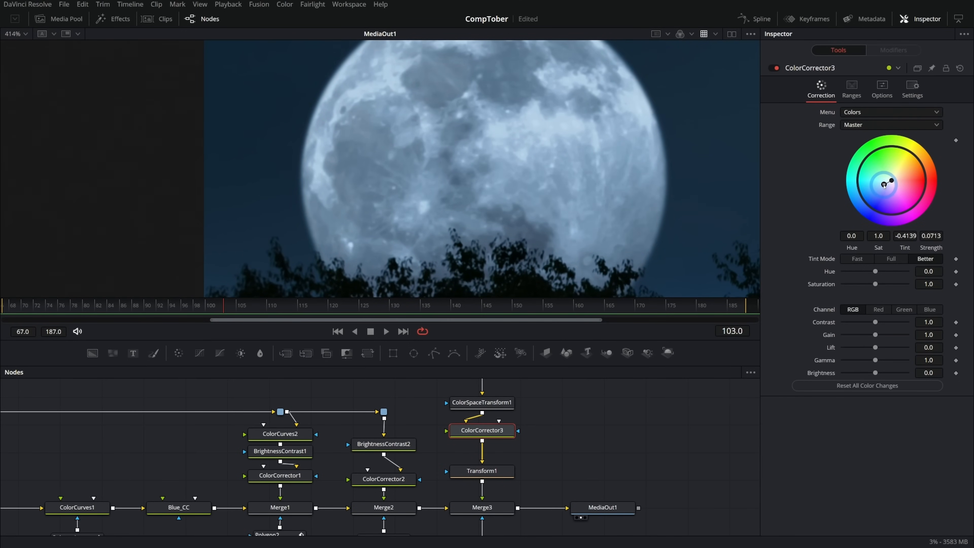
key("ctrl+f")
left_click_drag(884, 185, 884, 187)
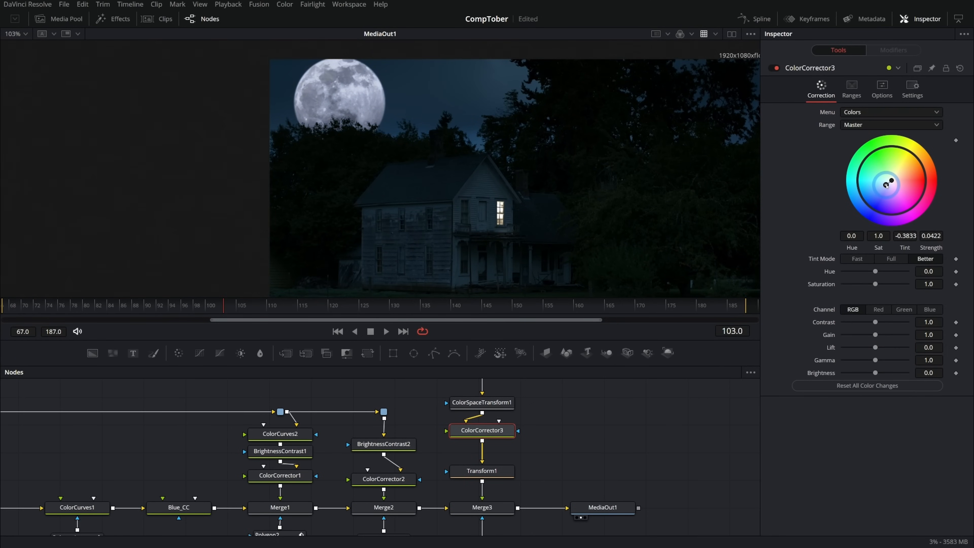
left_click_drag(886, 186, 886, 185)
left_click_drag(622, 220, 583, 195)
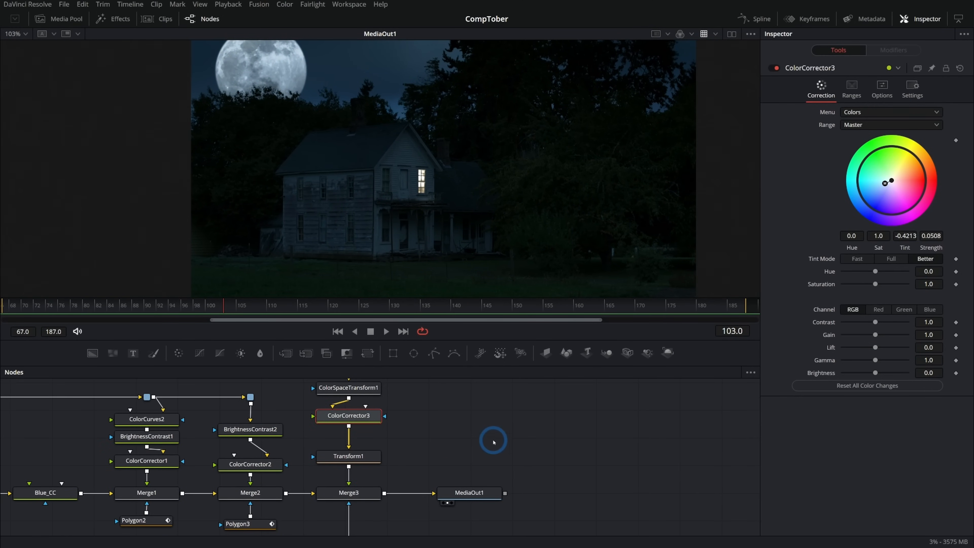
- Move MediaOut1 farther along, merge a Fast Noise over Merge3's output, and raise the noise's detail to 10 and its scale
left_click_drag(469, 493, 664, 493)
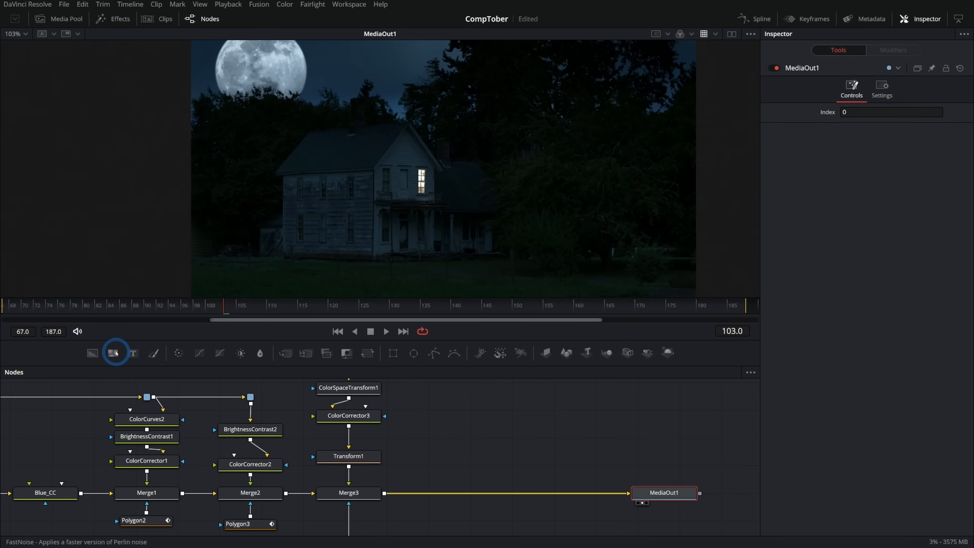
left_click_drag(113, 353, 393, 493)
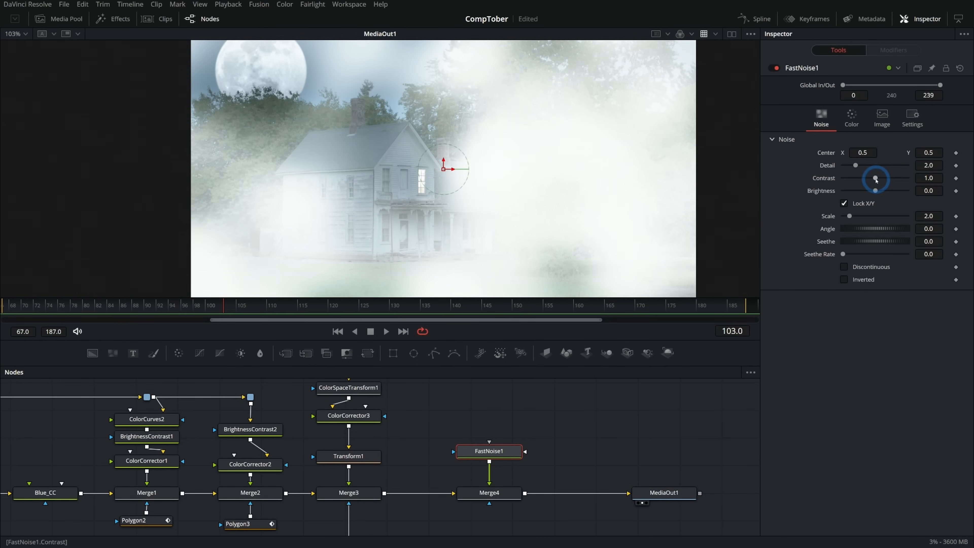
left_click(908, 165)
mouse_move(849, 216)
left_mouse_down()
mouse_move(876, 218)
mouse_move(859, 216)
left_mouse_up()
- Soften the fog by setting FastNoise1's scale to 2.68 and Merge4's blend to 0.299
left_click(503, 492)
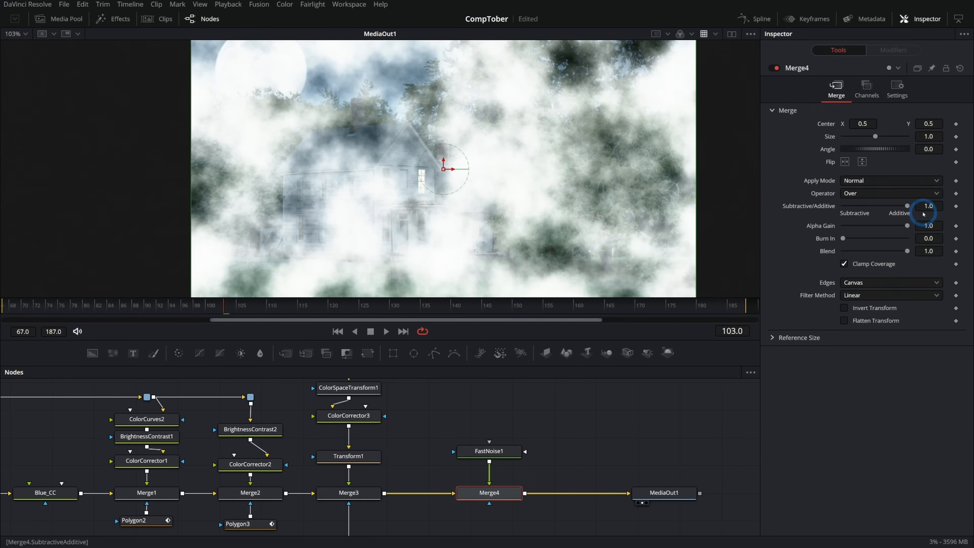
left_click_drag(907, 251, 849, 252)
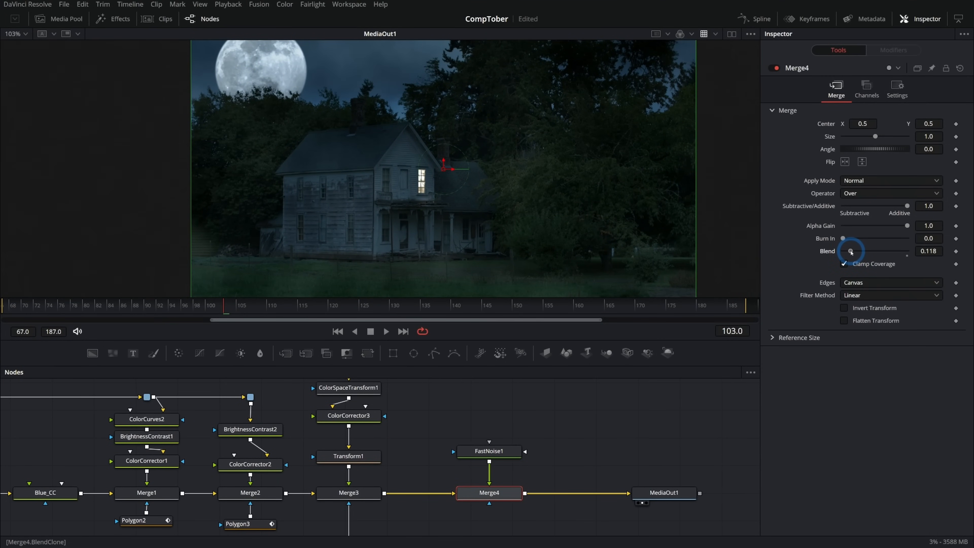
left_click(499, 452)
left_click_drag(859, 216, 851, 216)
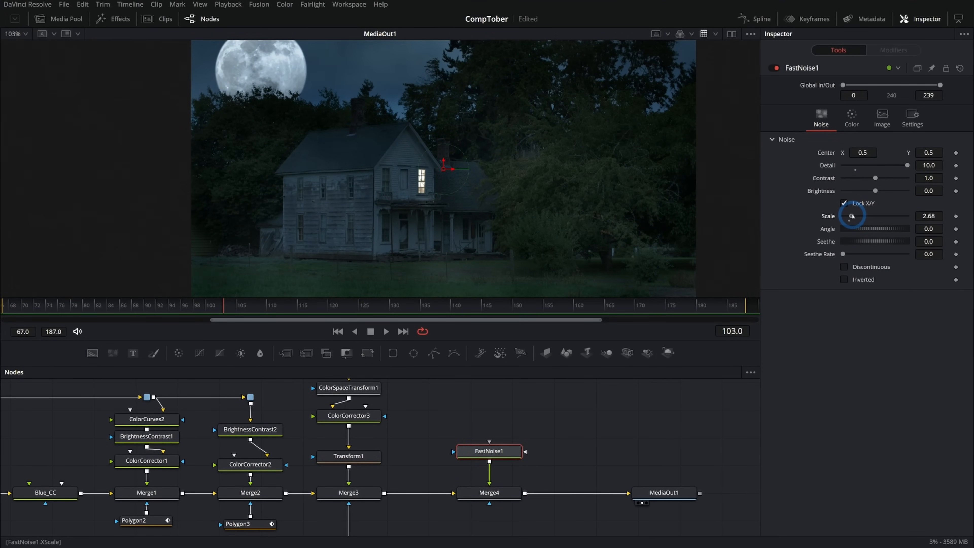
left_click(854, 250)
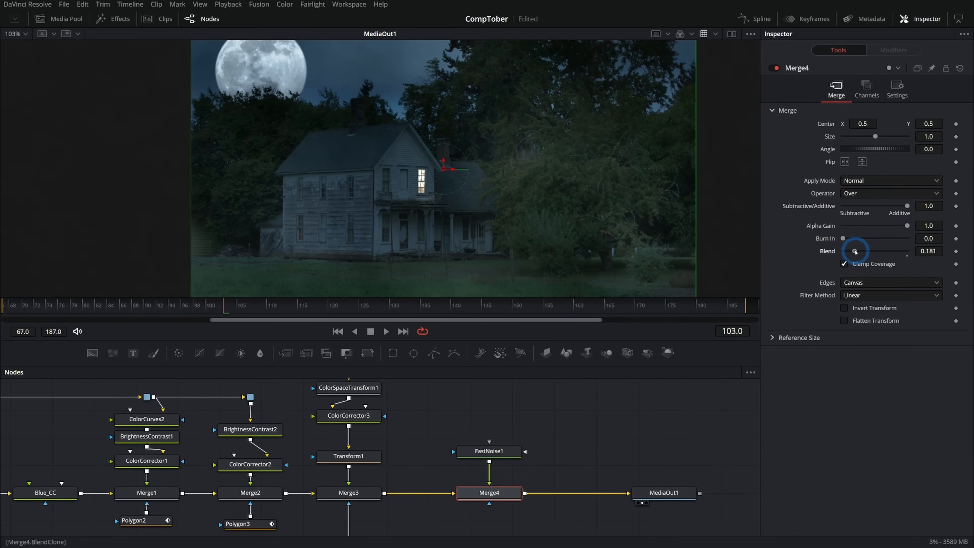
left_click_drag(855, 251, 863, 251)
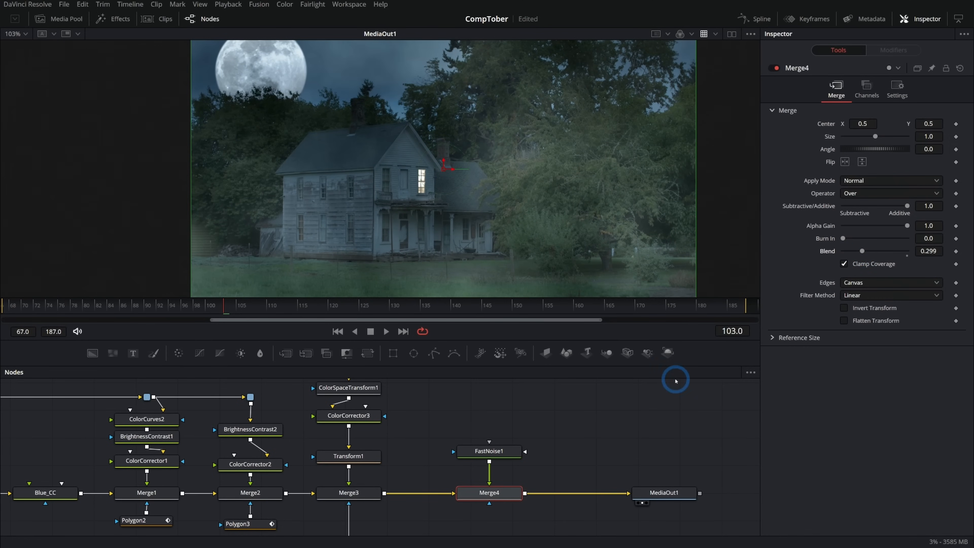
- Mask Merge4 with a polygon drawn as a low, closed band along the ground in front of the house
left_click_drag(435, 354, 475, 459)
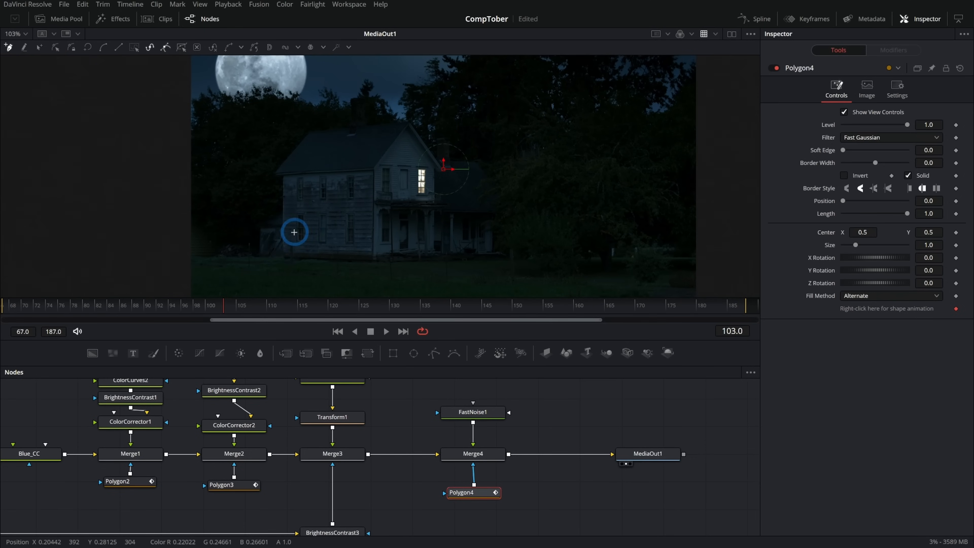
left_click(313, 230)
left_click(241, 253)
left_click(260, 275)
left_click(351, 278)
left_click(438, 285)
left_click(557, 278)
left_click(494, 255)
left_click(313, 230)
- Set Polygon4's soft edge to 0.0504 and reshape its points around the ground and the shed beside the house
left_click_drag(843, 150, 854, 154)
left_click_drag(567, 162, 310, 234)
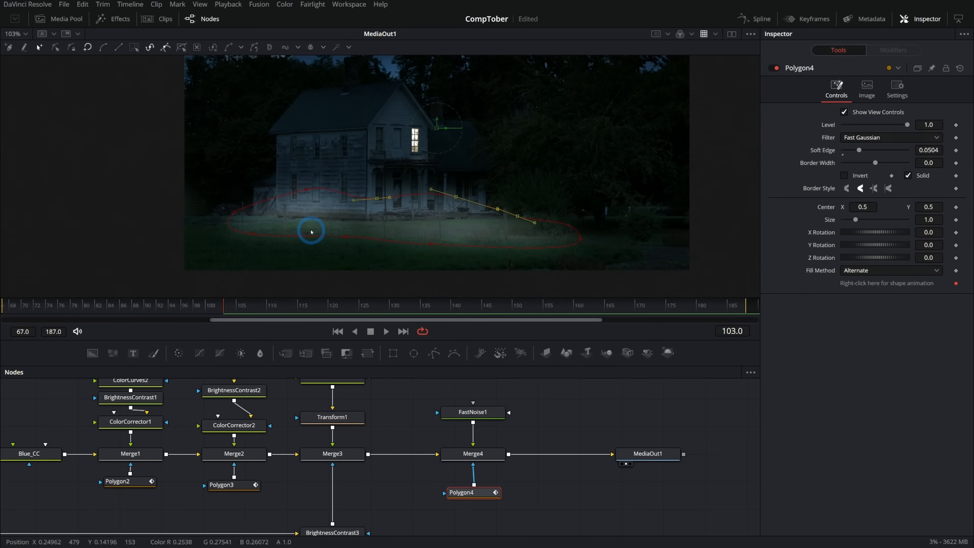
left_click_drag(377, 199, 366, 222)
left_click_drag(306, 189, 297, 193)
left_click_drag(268, 202, 239, 158)
left_click_drag(235, 212, 200, 208)
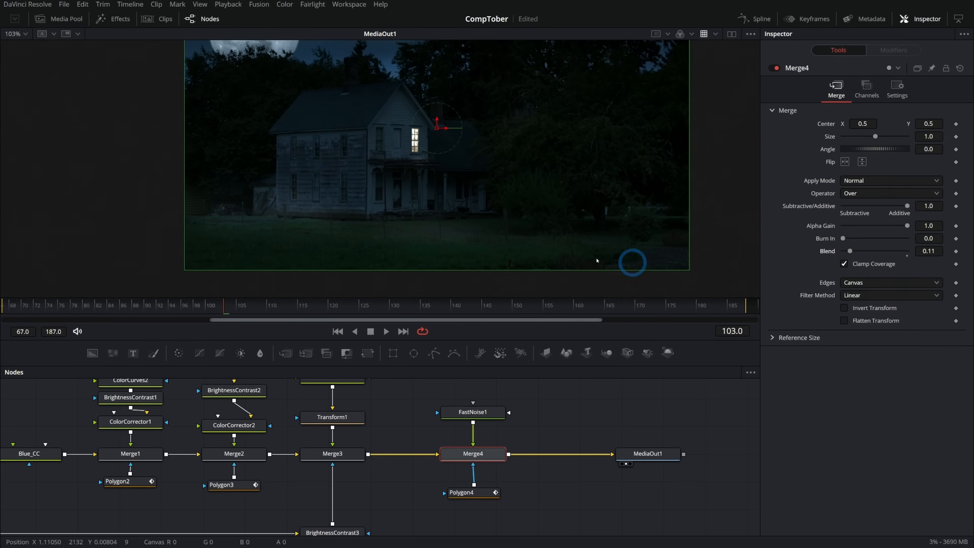
- Make the ground fog subtler in Merge4 by setting Subtractive/Additive to 0.0 and blend to 0.394
left_click_drag(856, 254, 864, 254)
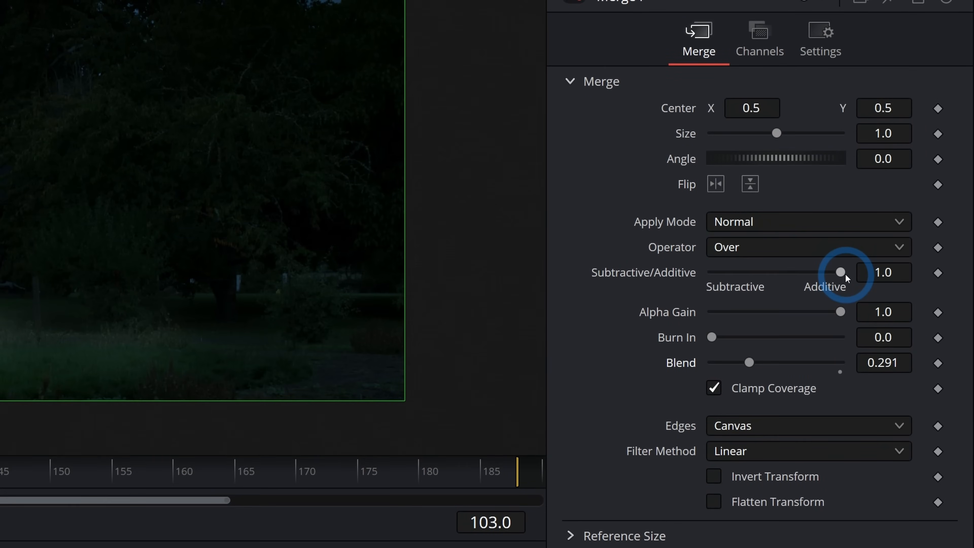
left_click_drag(908, 206, 887, 211)
left_click_drag(799, 275, 669, 273)
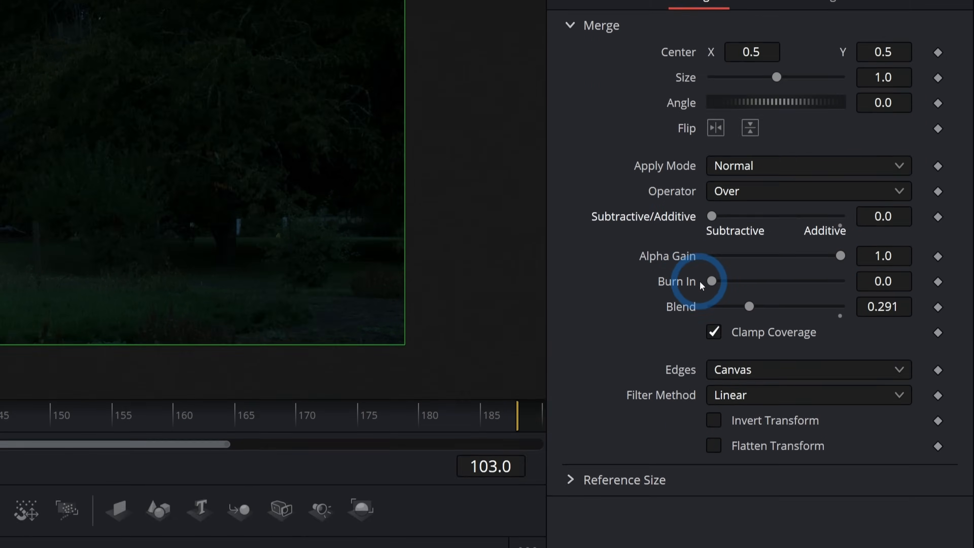
left_click_drag(749, 360, 754, 360)
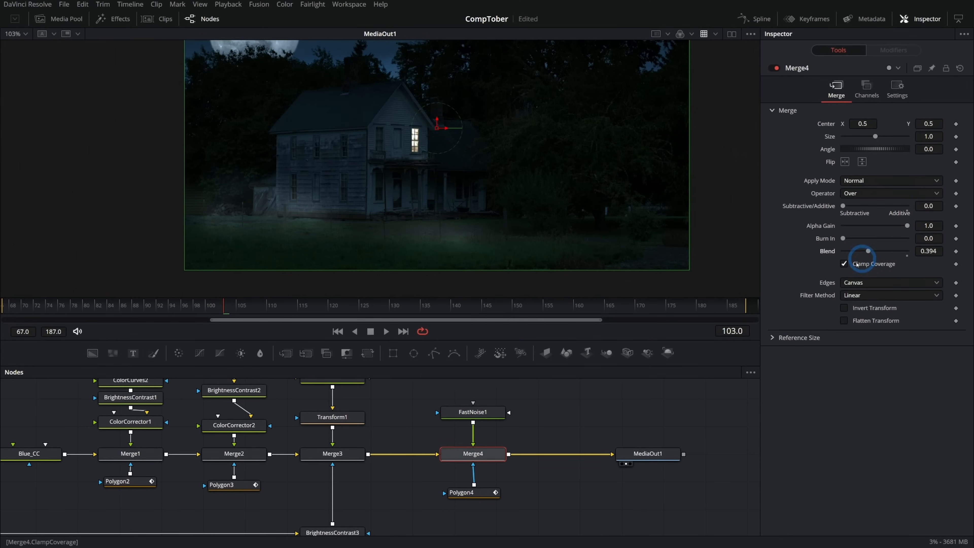
- Extend Polygon4's points across the lawn toward the trees beside the house, and check the fog in the full composite
left_click(479, 493)
left_click_drag(631, 189, 402, 270)
left_click_drag(446, 222, 478, 220)
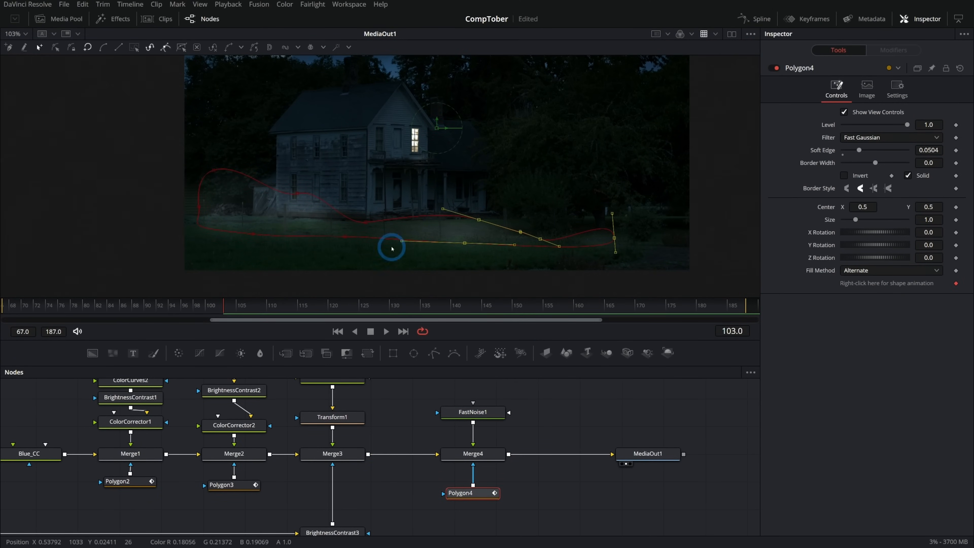
left_click(648, 454)
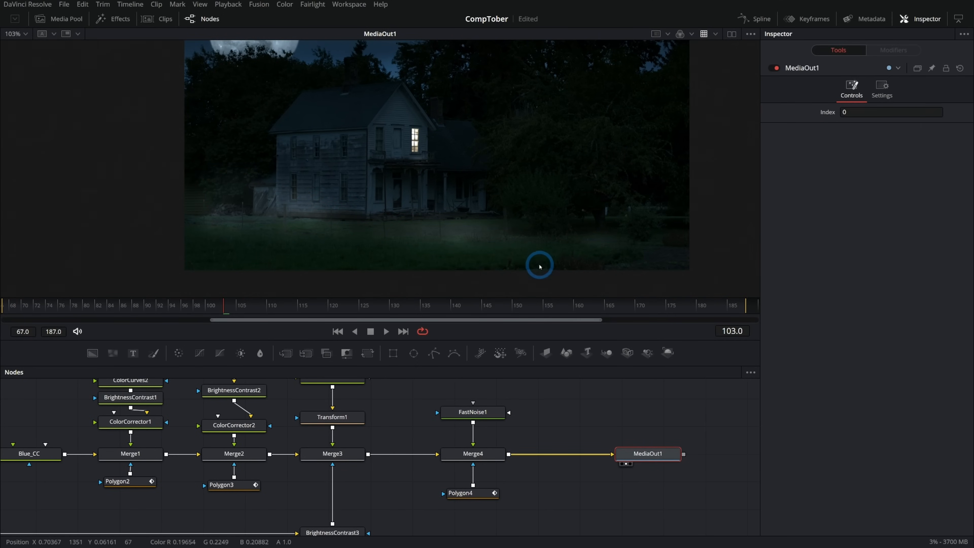
left_click_drag(508, 215, 524, 222)
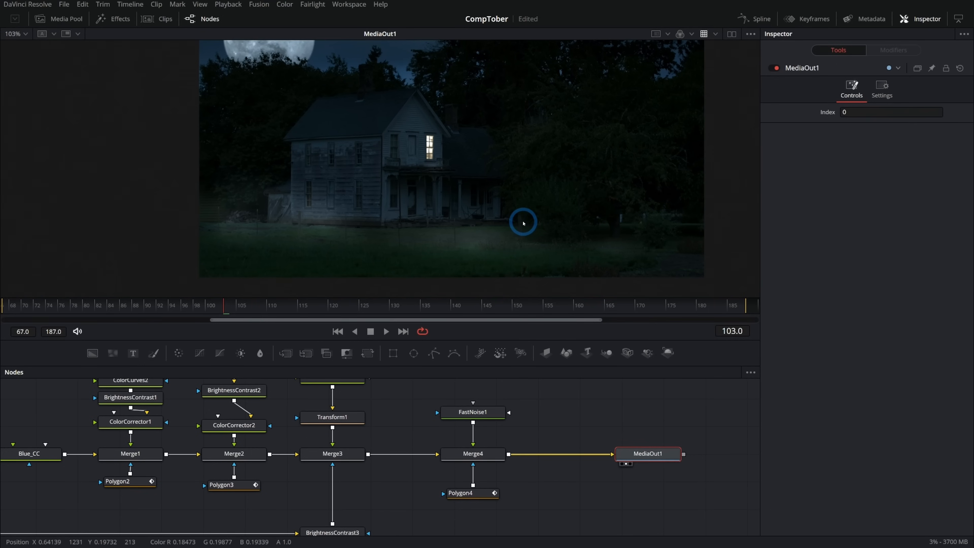
left_click_drag(570, 417, 544, 421)
left_click_drag(439, 107, 443, 190)
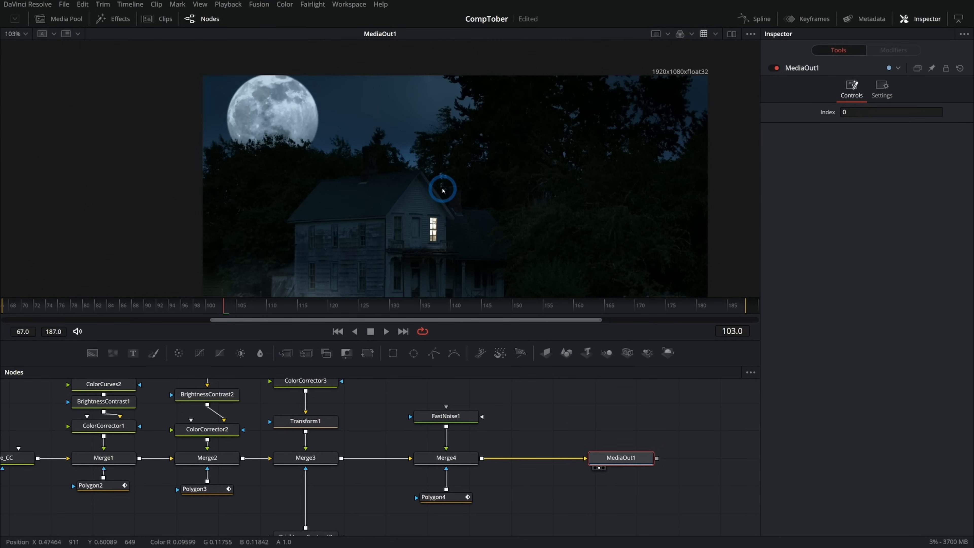
left_click_drag(495, 234, 475, 180)
left_click_drag(426, 498, 448, 479)
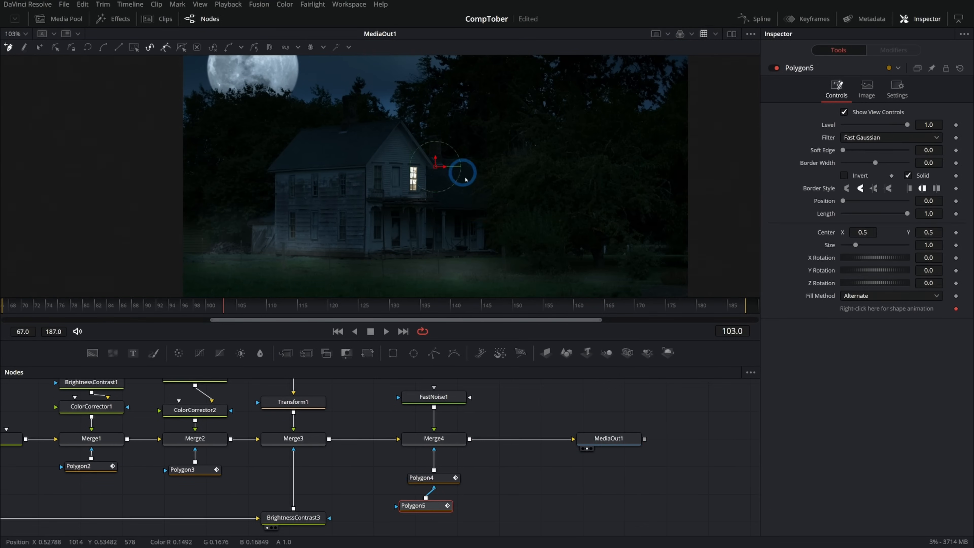
left_click_drag(420, 183, 467, 268)
left_click(434, 138)
left_click(303, 146)
left_click_drag(843, 149, 863, 151)
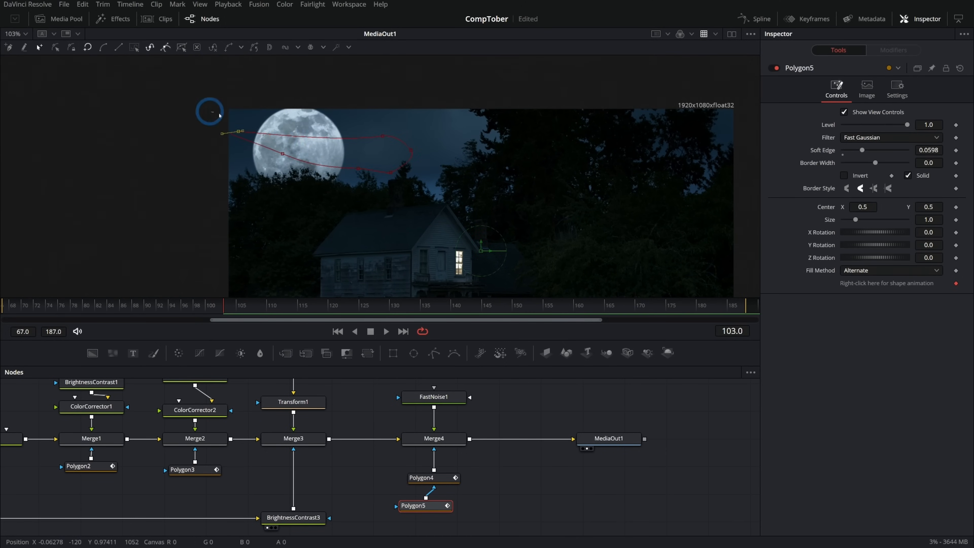
left_click(463, 213)
- Feed FastNoise1 into Merge5 after Merge4 and mask it with a cloud-shaped Polygon5 across the sky and moon, soft edge 0.052
left_click_drag(385, 404, 455, 451)
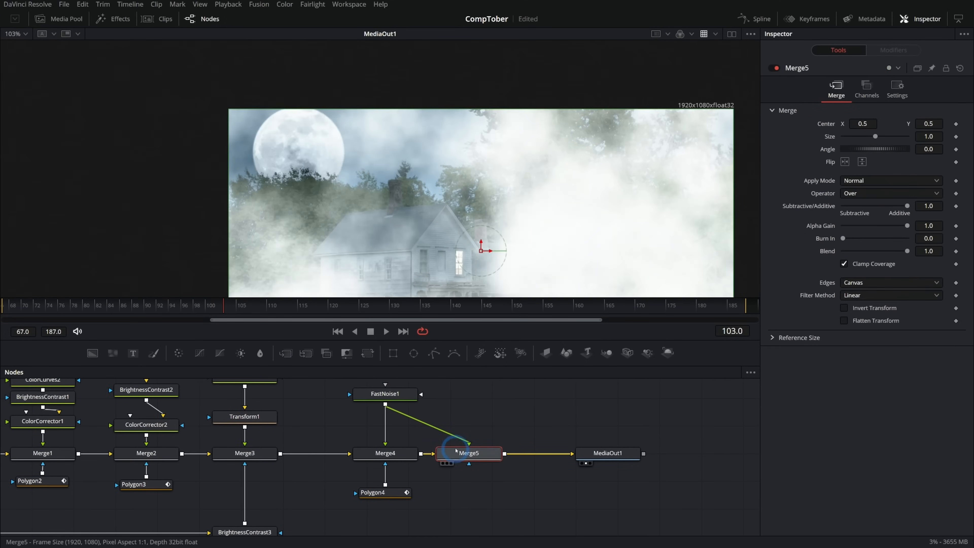
left_click(522, 418)
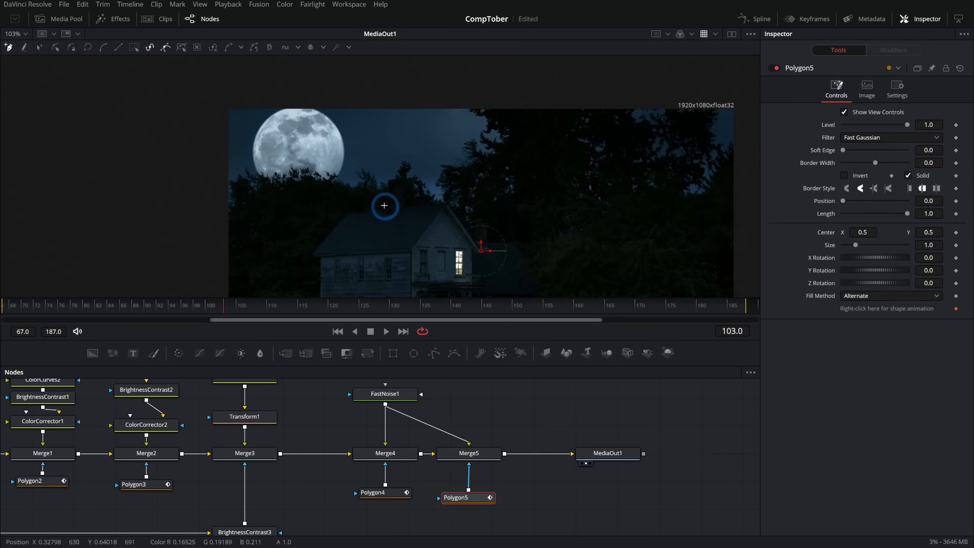
mouse_move(254, 138)
left_mouse_down()
mouse_move(246, 115)
mouse_move(326, 82)
mouse_move(368, 132)
mouse_move(297, 177)
left_mouse_up()
left_click(843, 152)
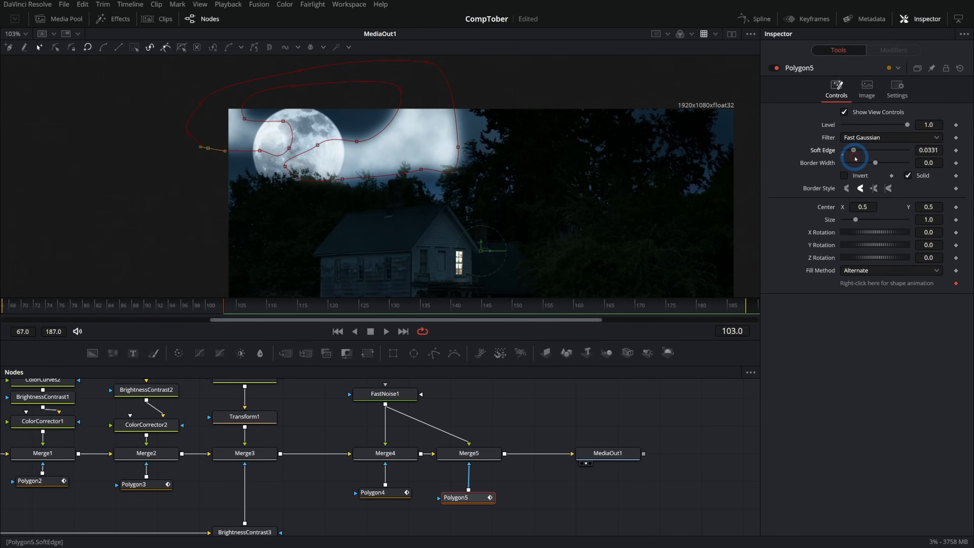
left_click_drag(856, 158, 861, 159)
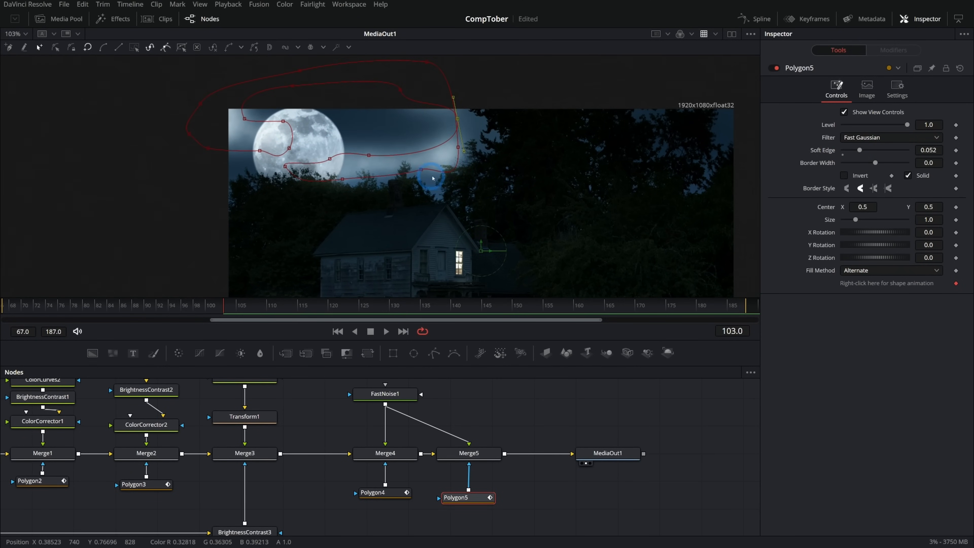
- Fade the sky clouds by setting Merge5's blend to 0.331, and check the result in the full frame
left_click(476, 454)
left_click_drag(907, 251, 851, 264)
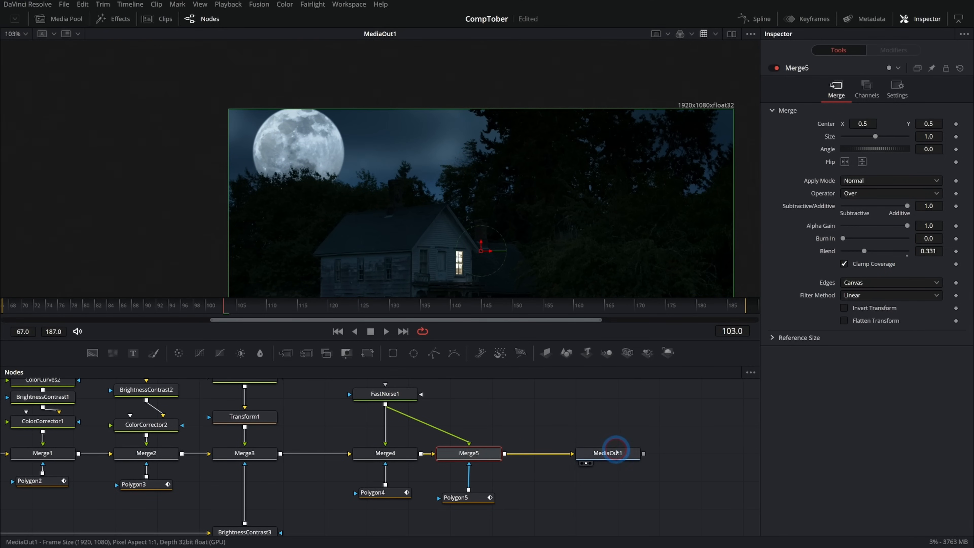
left_click(621, 454)
left_click_drag(482, 242, 507, 227)
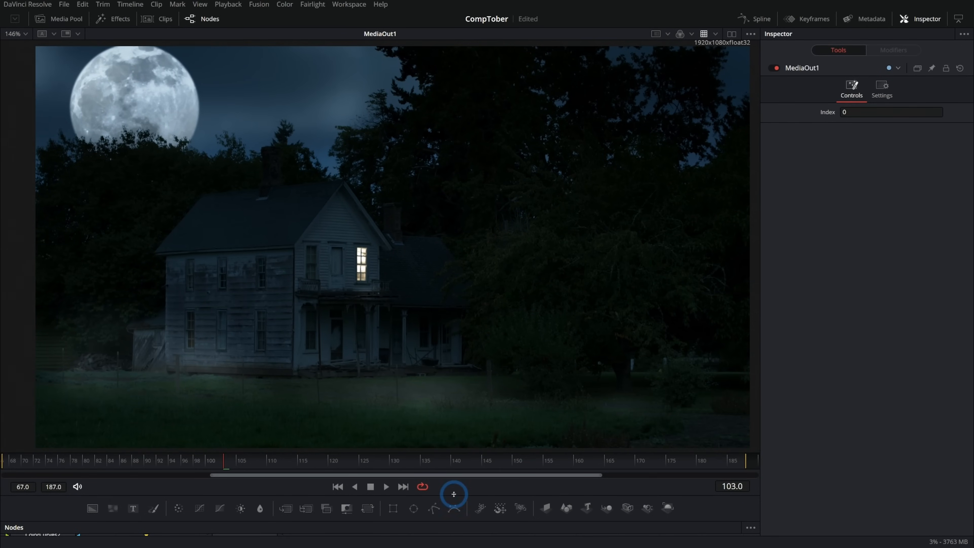
- Dim the moon by setting Merge3's blend to 0.874, judging it against the whole night scene
left_click_drag(450, 493, 450, 381)
left_click_drag(315, 495, 375, 475)
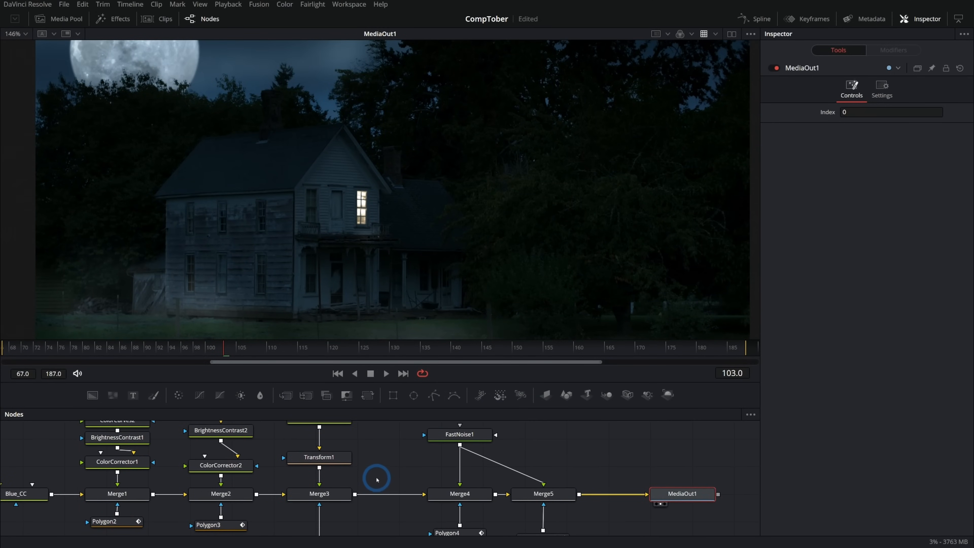
left_click(338, 494)
left_click_drag(497, 149, 535, 201)
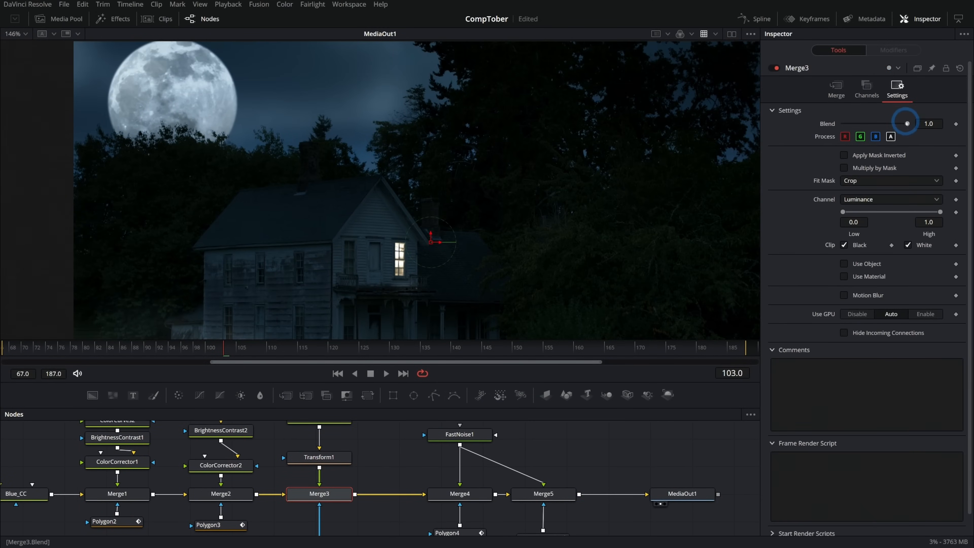
left_click(839, 90)
mouse_move(906, 251)
left_mouse_down()
mouse_move(762, 261)
mouse_move(893, 261)
left_mouse_up()
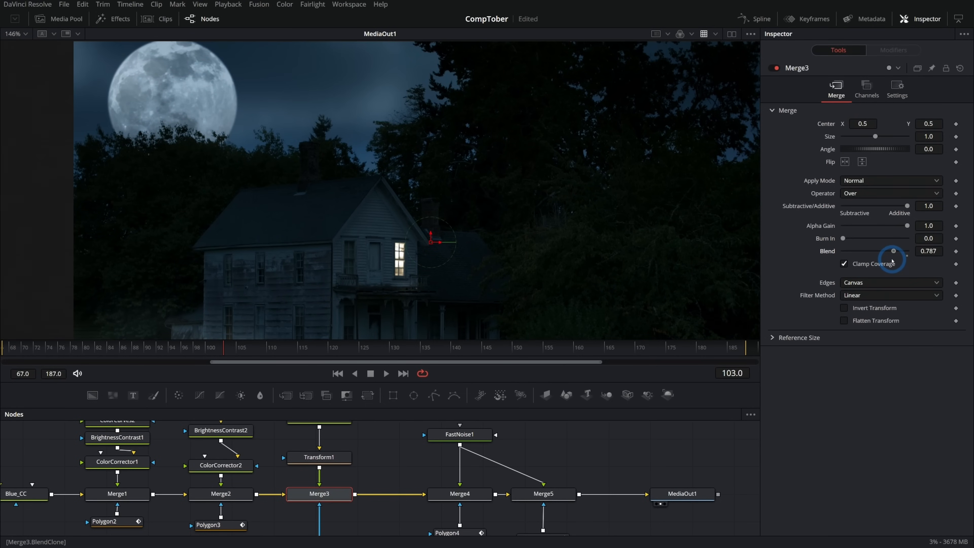
scroll(559, 218, "down", 3)
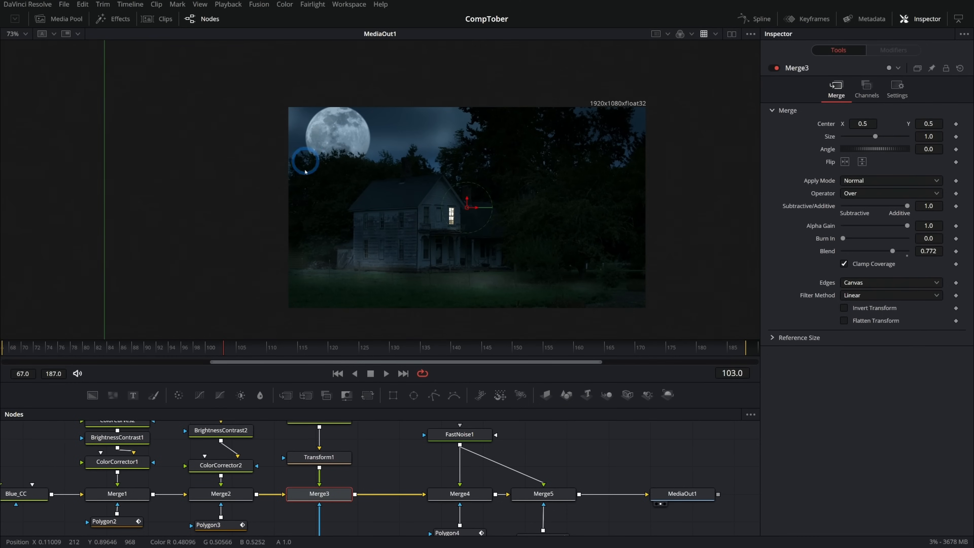
left_click_drag(896, 253, 900, 253)
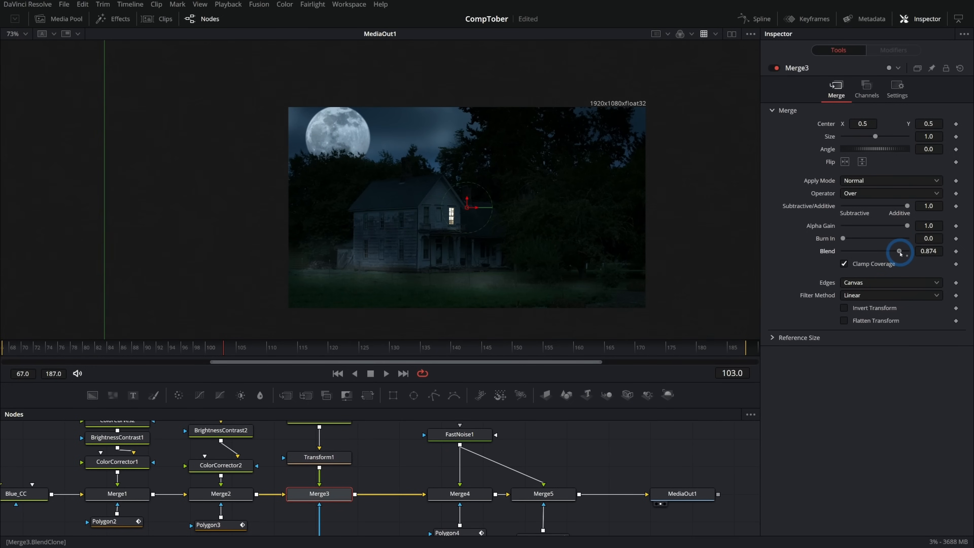
left_click_drag(503, 274, 499, 274)
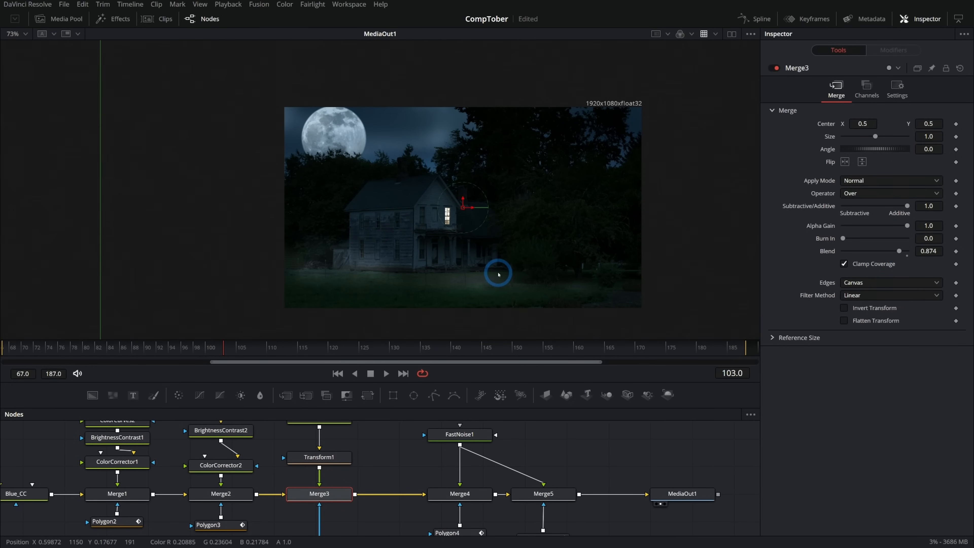
- Add a Glow tool between Merge5 and MediaOut1 at the end of the composite
scroll(474, 272, "up", 3)
left_click_drag(643, 472, 605, 482)
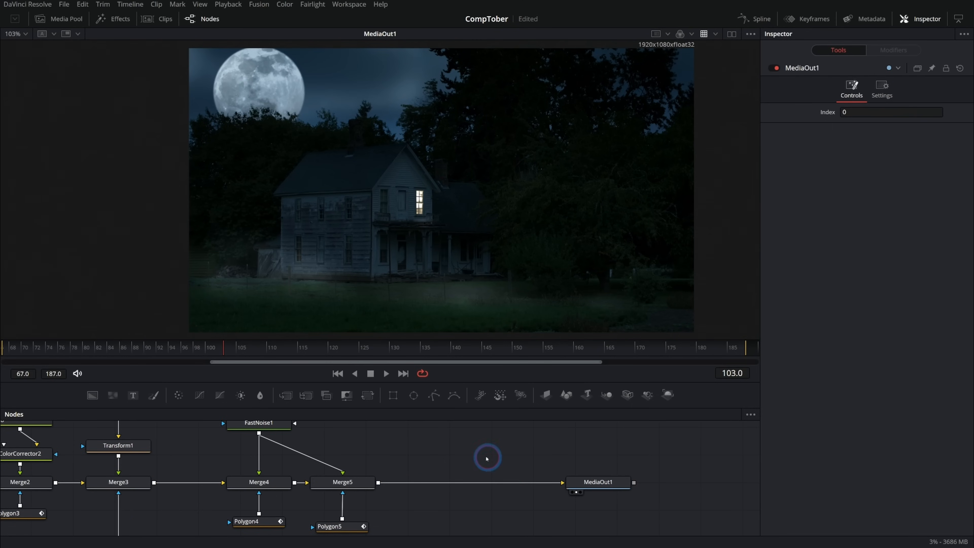
left_click(365, 482)
key("shift+space")
type("mult")
key("BackSpace")
key("BackSpace")
key("BackSpace")
key("BackSpace")
type("glow")
key("Return")
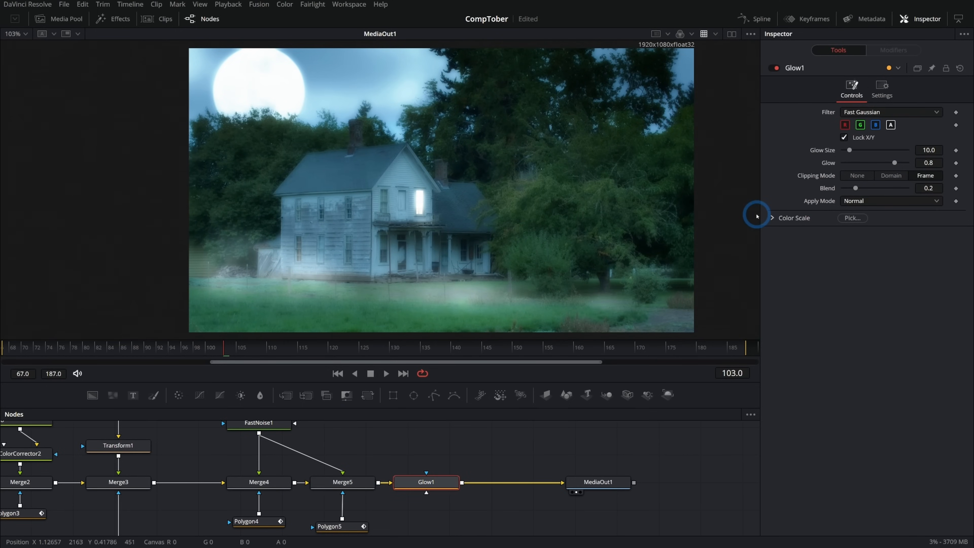
- Soften Glow1 to a glow size of 6.3, glow of 0.228 and blend of 0.268
left_click_drag(892, 164, 861, 163)
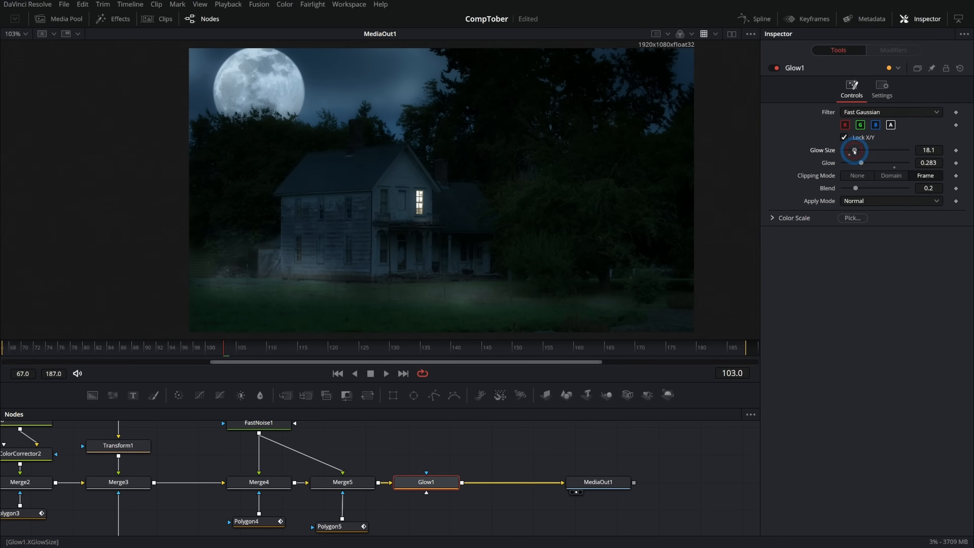
left_click_drag(844, 155, 847, 155)
left_click_drag(862, 163, 865, 164)
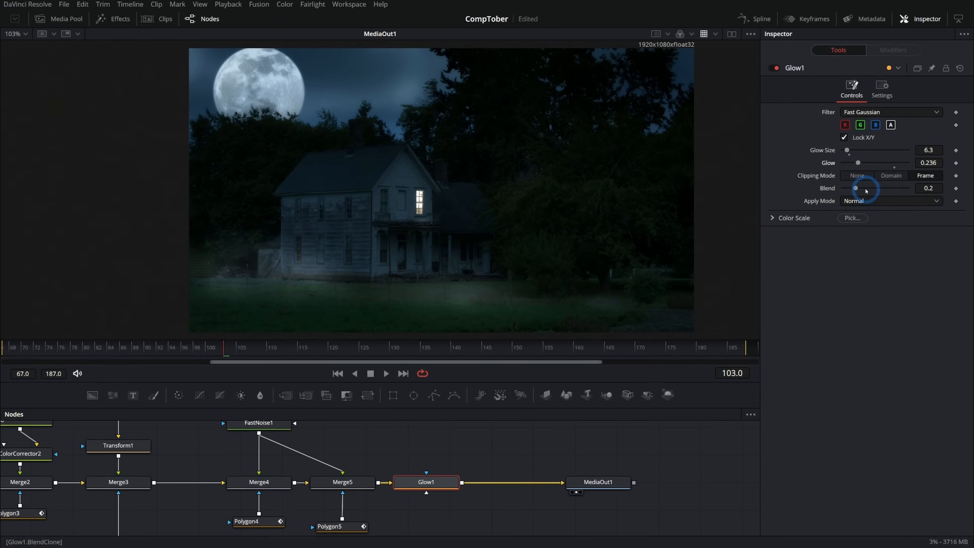
left_click_drag(855, 188, 909, 193)
left_click_drag(859, 164, 852, 190)
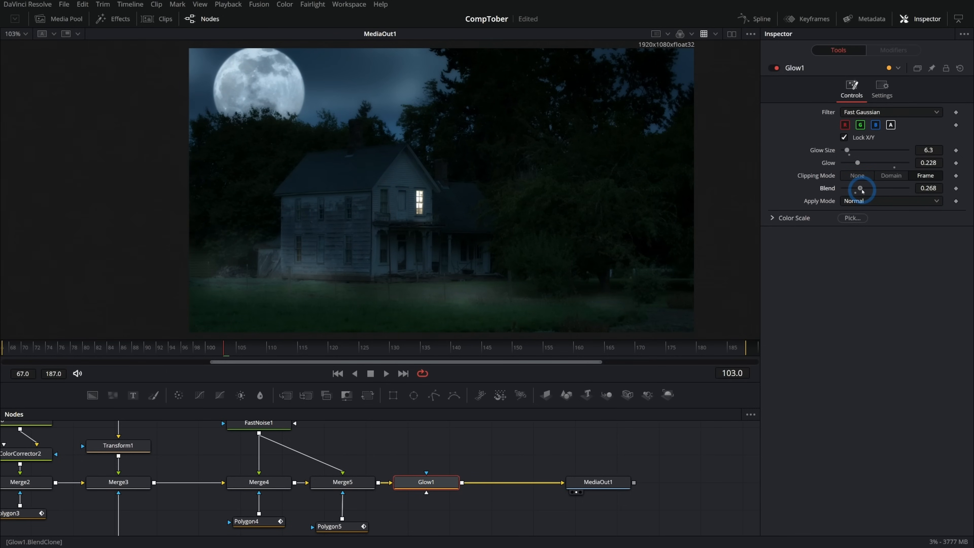
- Compare the lit window close up with Glow1 disabled and enabled, and examine the glow across the house and moon
scroll(422, 205, "up", 10)
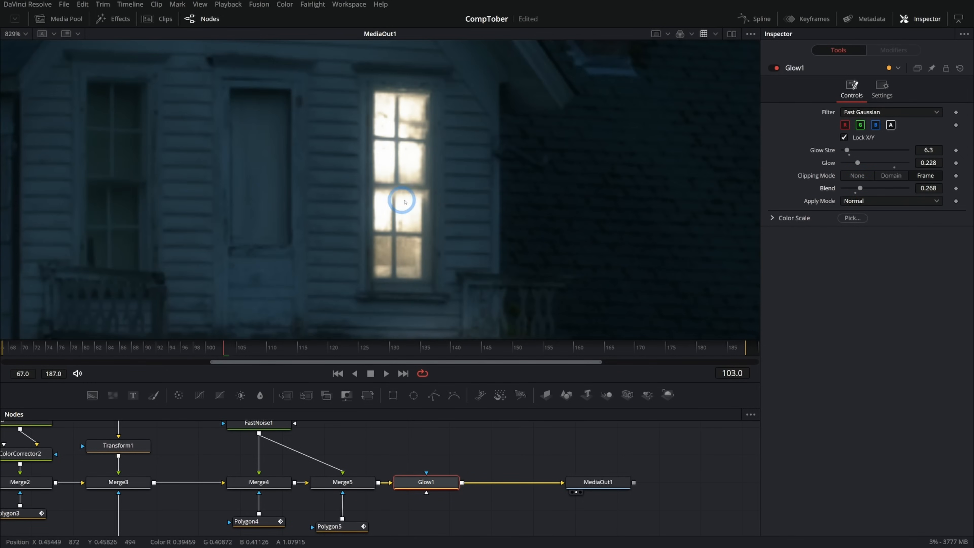
left_click(773, 68)
left_click(774, 68)
left_click(773, 68)
left_click(773, 68)
left_click(774, 68)
left_click(774, 68)
left_click(773, 68)
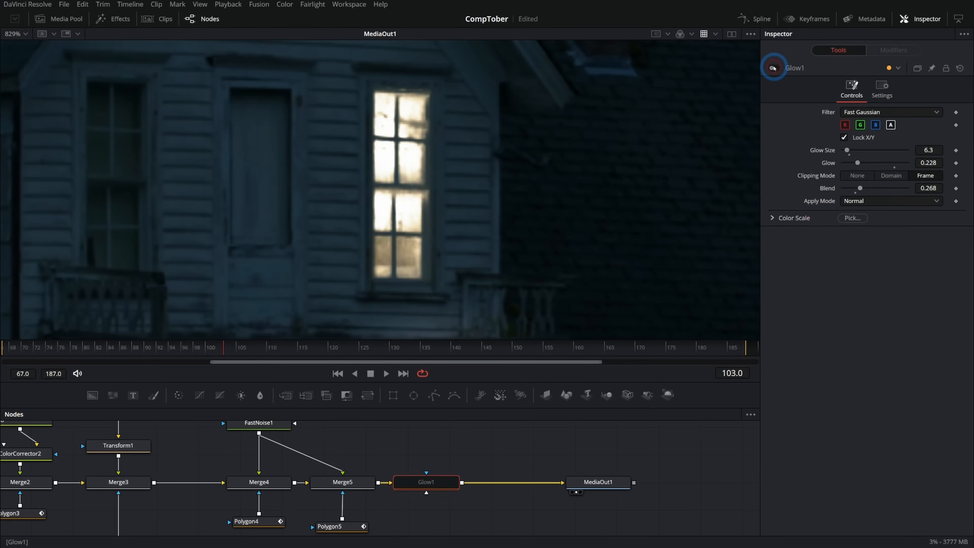
left_click(773, 68)
scroll(591, 178, "down", 10)
scroll(523, 220, "up", 4)
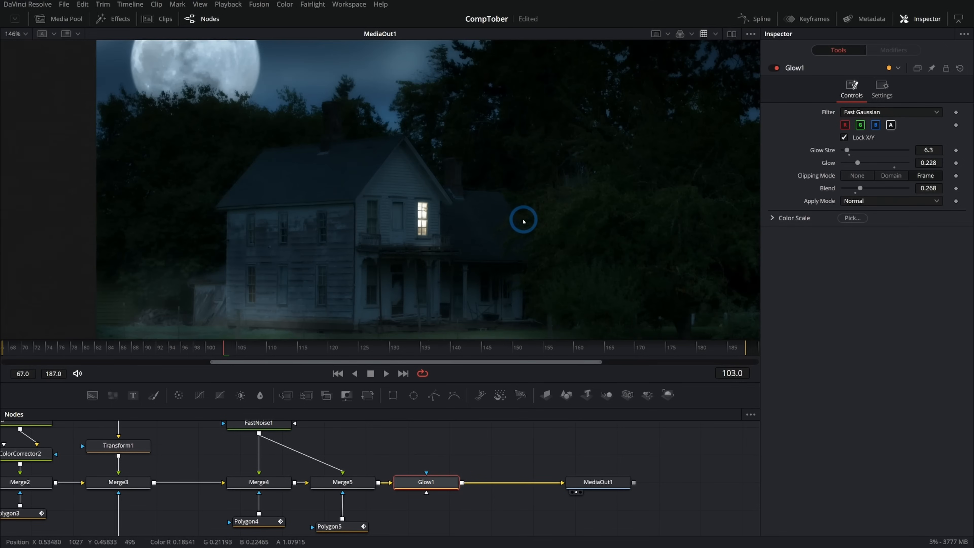
left_click_drag(460, 186, 460, 207)
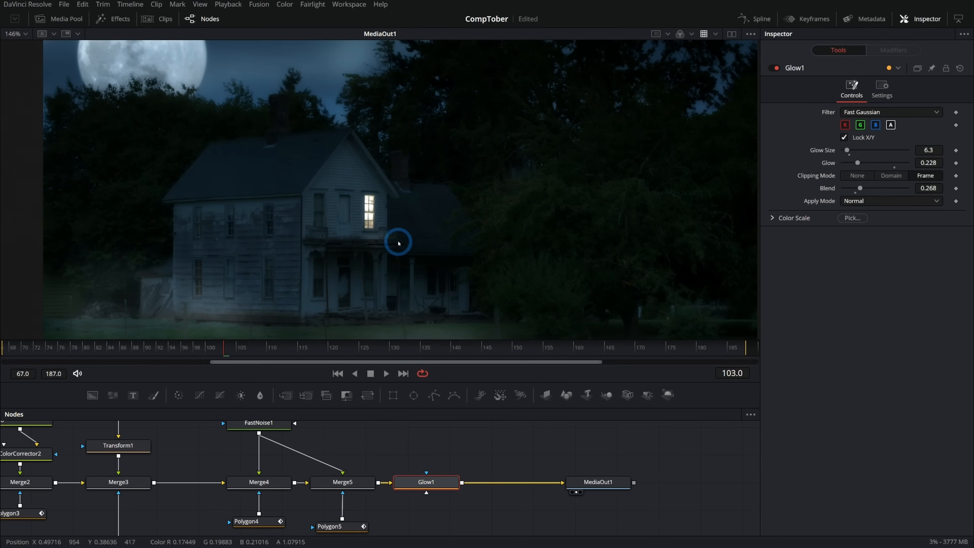
- Set Glow1's blend to 0.13 and compare the scene with the glow disabled and enabled
scroll(348, 241, "up", 5)
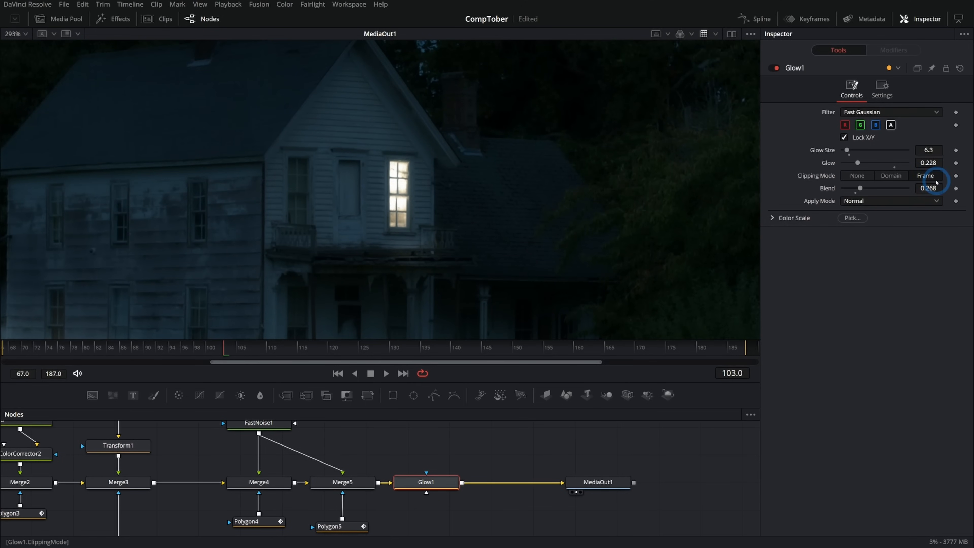
type("0.13")
key("Tab")
left_click(777, 69)
left_click(777, 69)
left_click(777, 69)
left_click(776, 69)
left_click(777, 69)
left_click(776, 69)
scroll(575, 214, "down", 2)
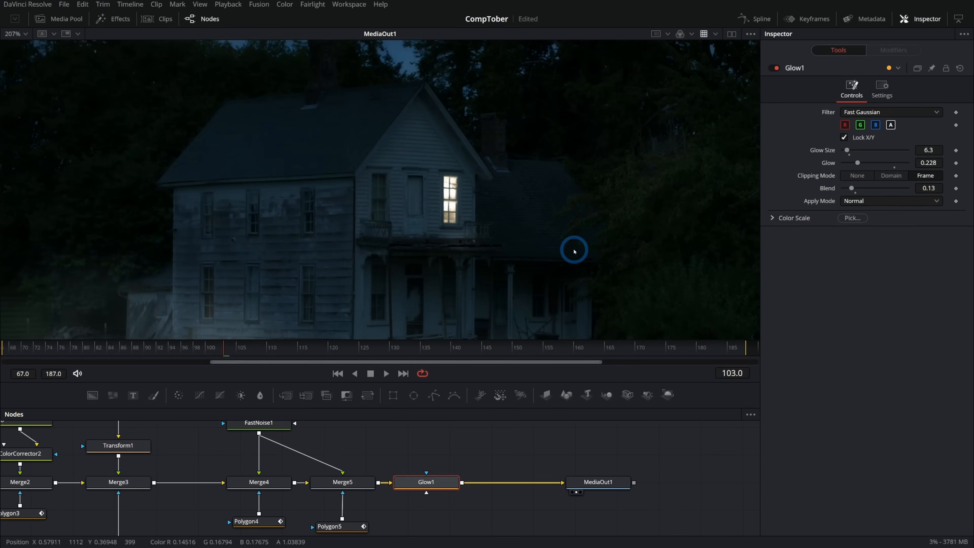
scroll(574, 252, "down", 1)
left_click_drag(604, 263, 518, 220)
scroll(516, 222, "down", 1)
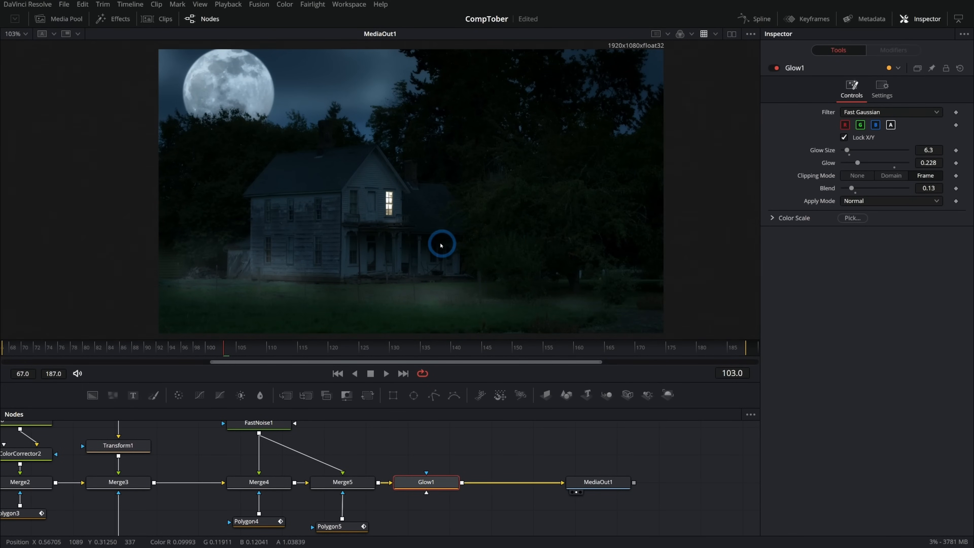
- Bring the picture of the creepy woman in the white nightgown into the composition as a MediaIn node and view it
scroll(394, 237, "up", 1)
scroll(387, 205, "up", 1)
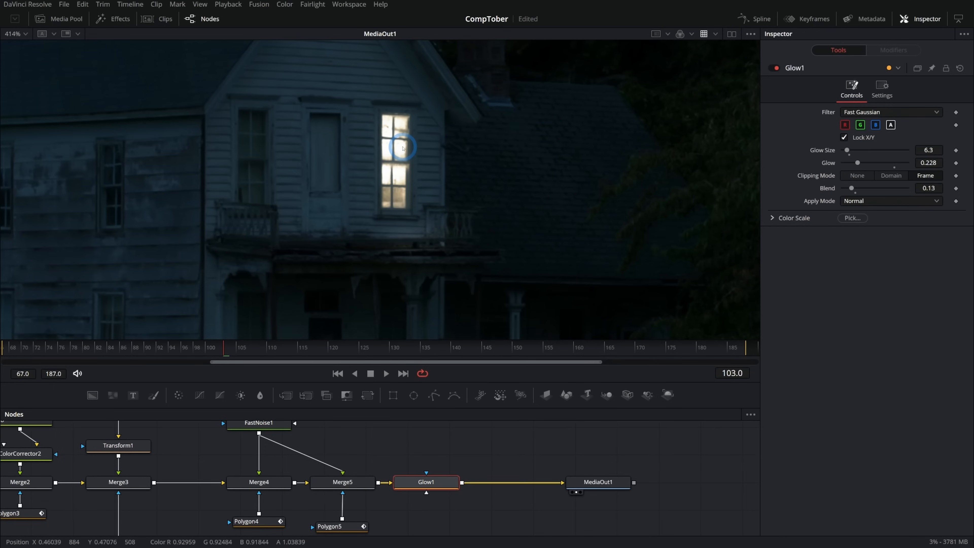
left_click_drag(465, 473, 435, 473)
left_click_drag(467, 437, 464, 454)
left_click(463, 454)
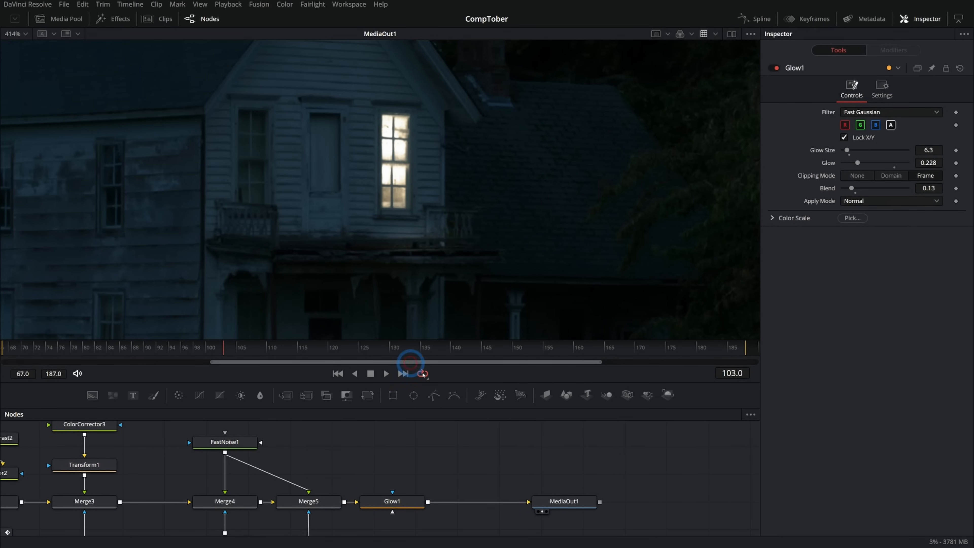
left_click(72, 24)
right_click(117, 157)
left_click(187, 272)
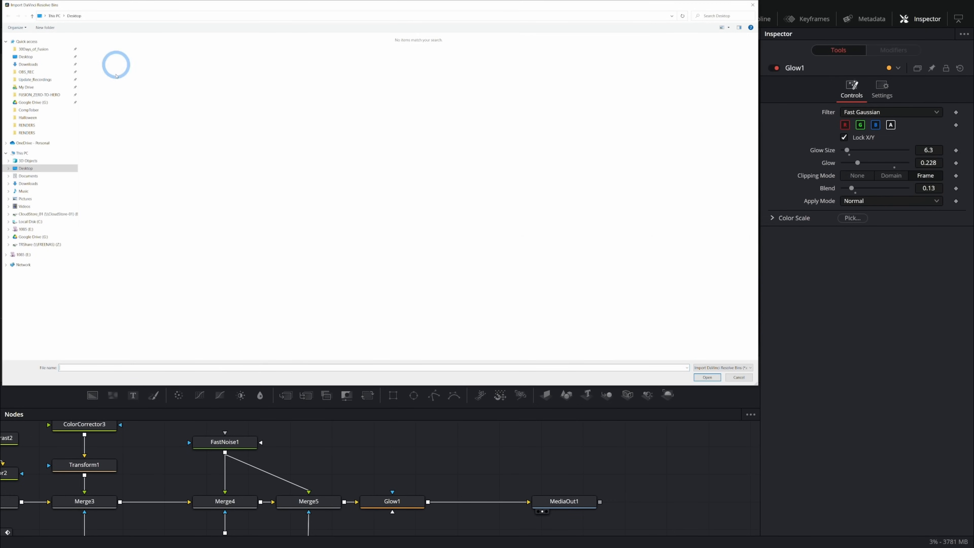
left_click(34, 110)
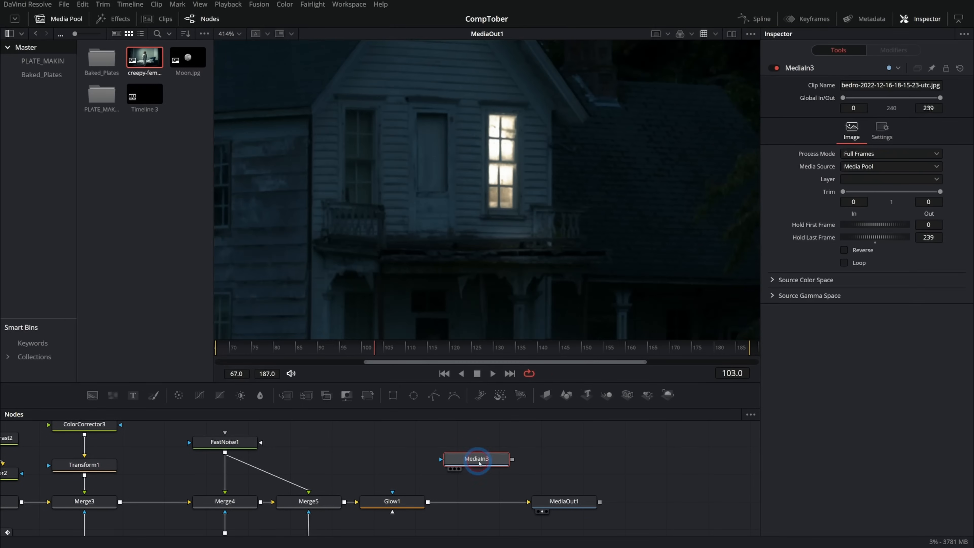
key("1")
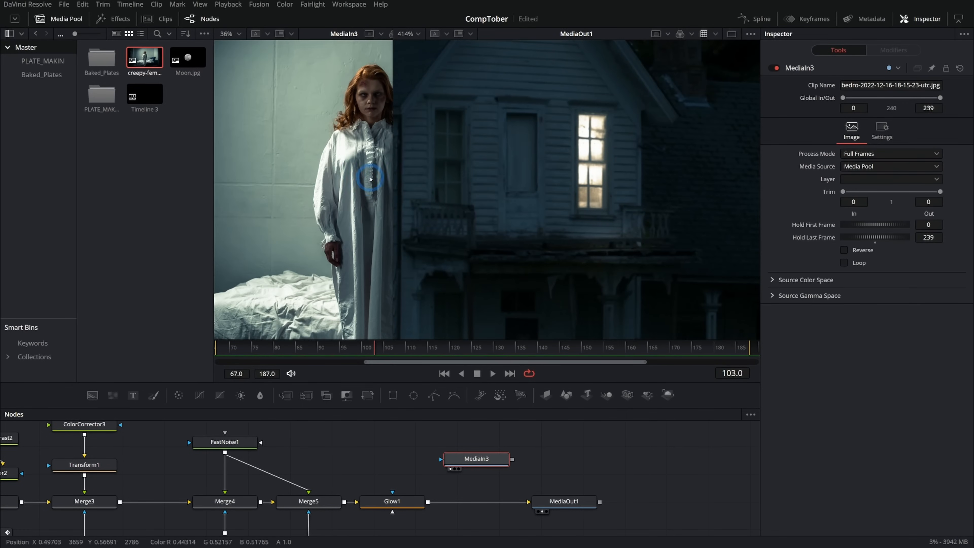
- Make room before Glow1 and merge the woman's picture over the scene directly after Merge5
left_click_drag(558, 503, 668, 506)
left_click_drag(379, 498, 553, 498)
left_click_drag(578, 460, 439, 503)
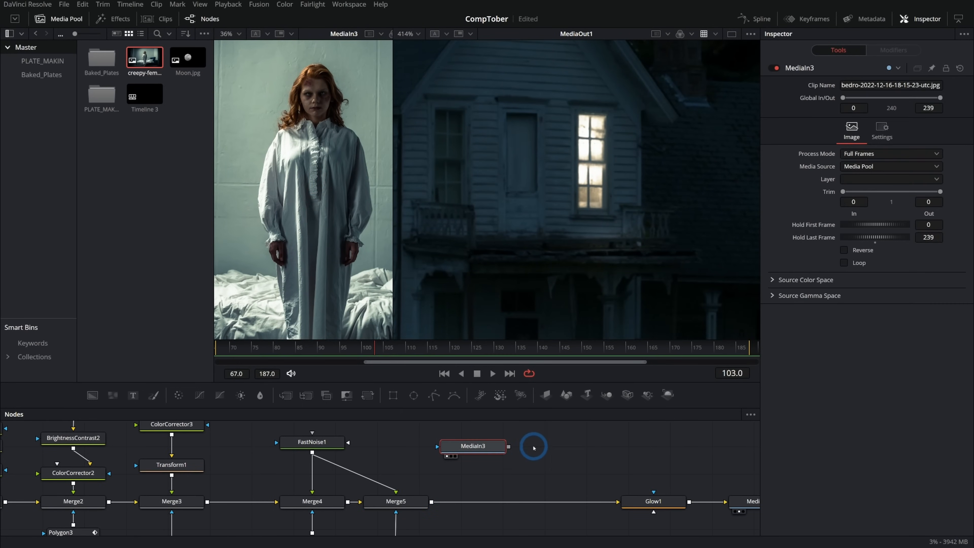
left_click(490, 449)
- Add a Transform after MediaIn3, shrink the woman to size 0.029275 and place her over the lit window at about 0.4885, 0.4877
key("shift+space")
type("xf")
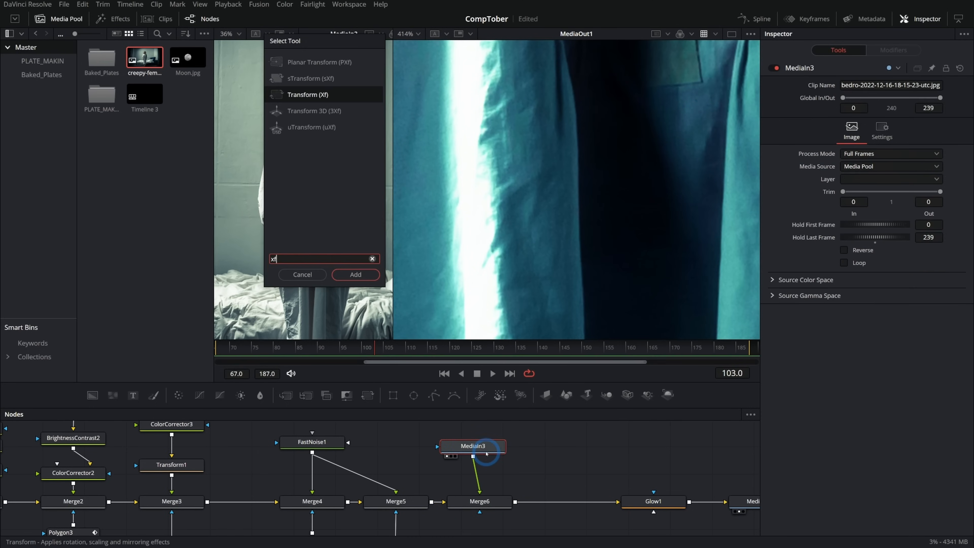
key("Return")
left_click_drag(878, 162, 841, 166)
left_click_drag(679, 114, 592, 182)
left_click_drag(670, 130, 706, 107)
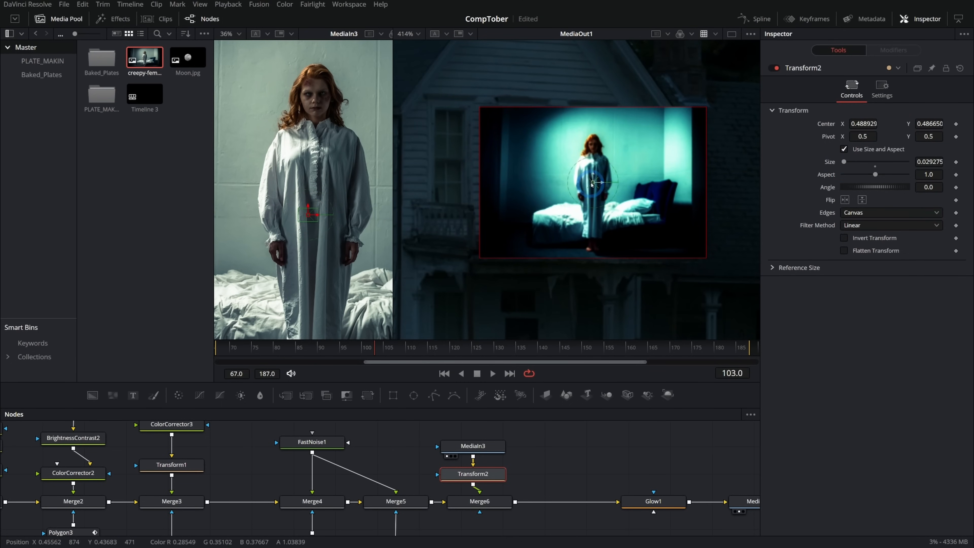
mouse_move(593, 182)
left_mouse_down()
mouse_move(689, 228)
mouse_move(590, 177)
left_mouse_up()
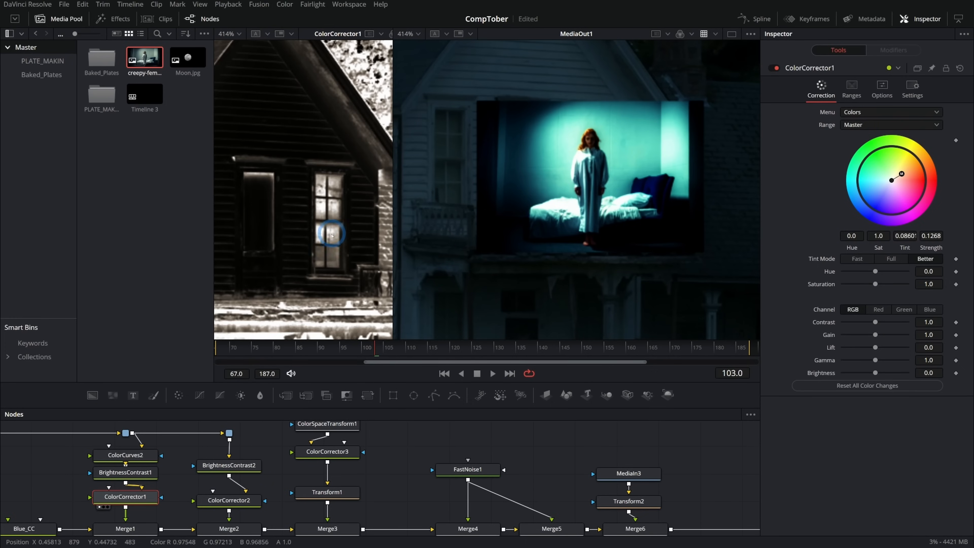
- Feed BrightnessContrast1 into Merge6 as its effect mask and set the mask channel to Luminance
scroll(335, 222, "up", 2)
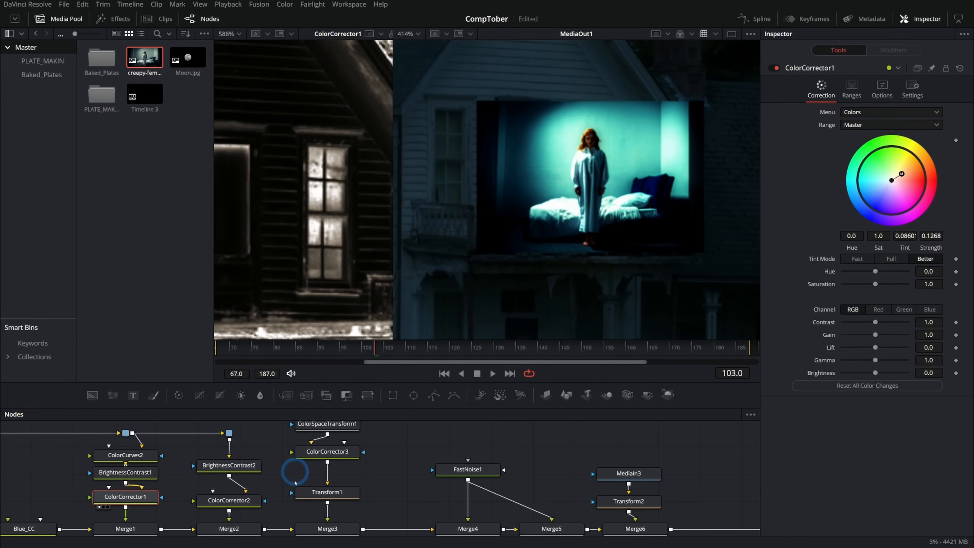
left_click(145, 475)
key("1")
left_click_drag(175, 447, 637, 474)
left_click(636, 481)
left_click(897, 90)
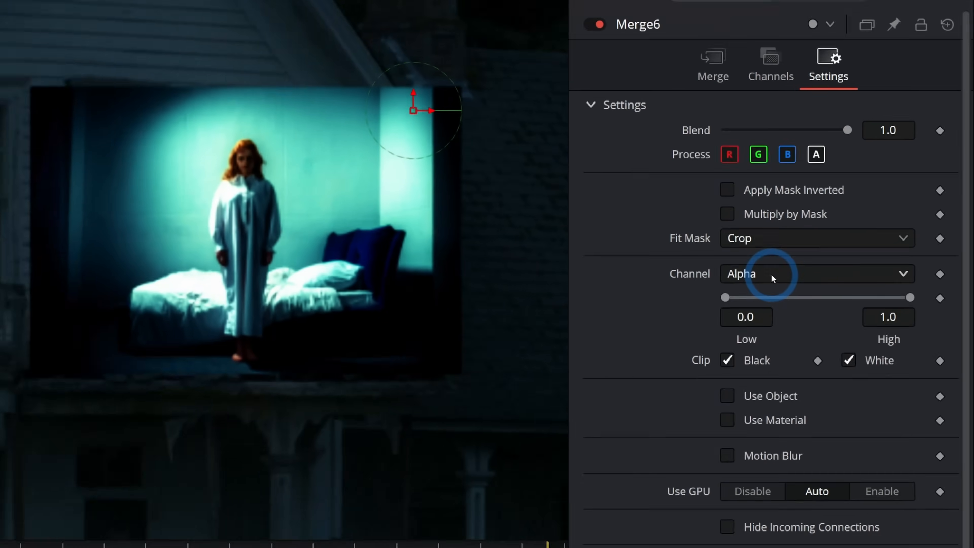
left_click(870, 206)
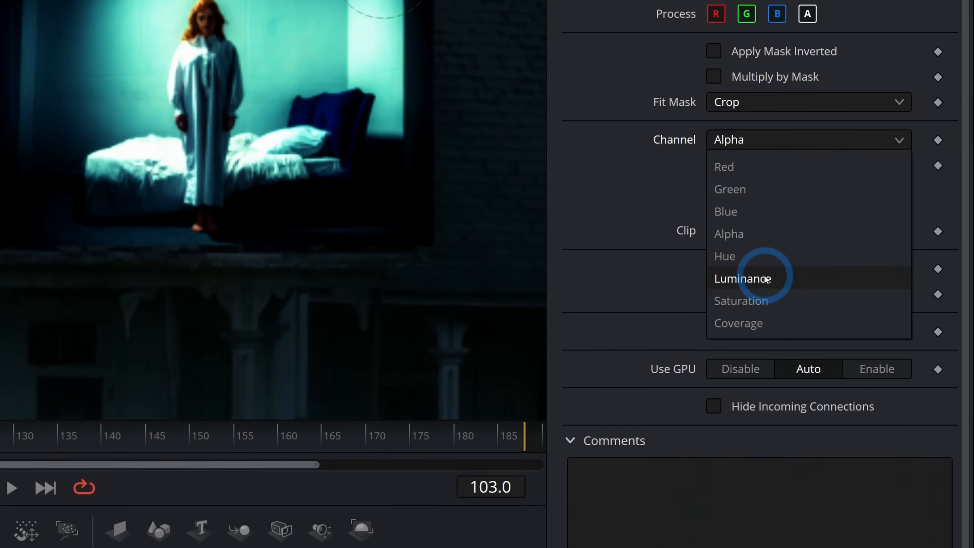
left_click(870, 268)
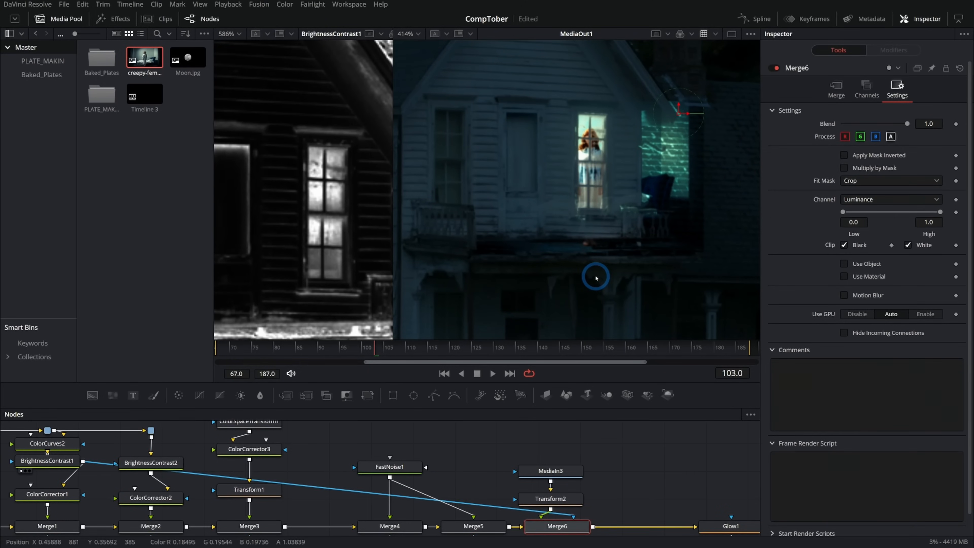
- Replace Merge6's direct mask connection by routing BrightnessContrast1 into a new Matte Control, and view that node
left_click_drag(610, 430, 508, 462)
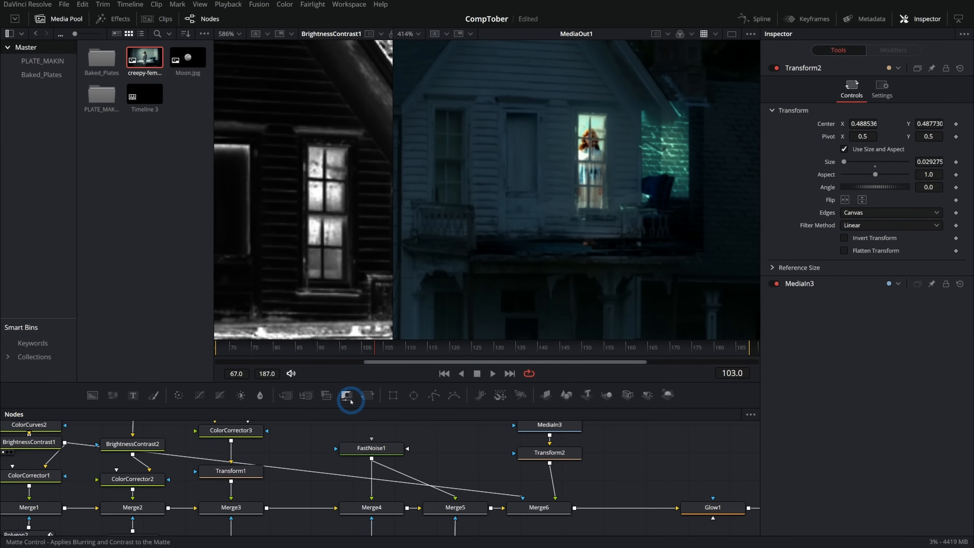
left_click_drag(348, 398, 613, 480)
left_click_drag(680, 479, 679, 443)
left_click_drag(611, 446, 548, 507)
left_click_drag(516, 461, 513, 506)
key("1")
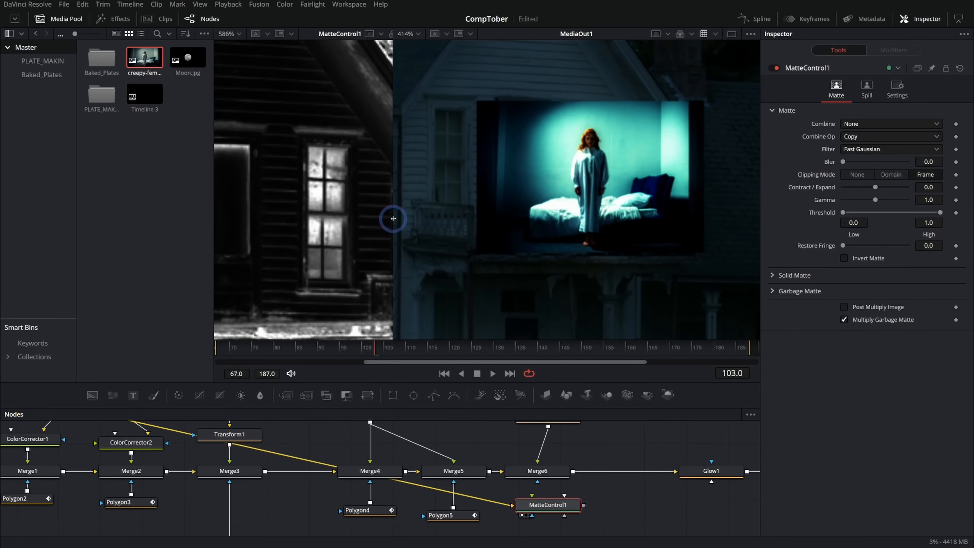
- Enlarge the matte view and connect a new Polygon mask to MatteControl1's garbage matte input
left_click_drag(393, 218, 699, 229)
scroll(565, 248, "down", 2)
left_click_drag(616, 485, 605, 420)
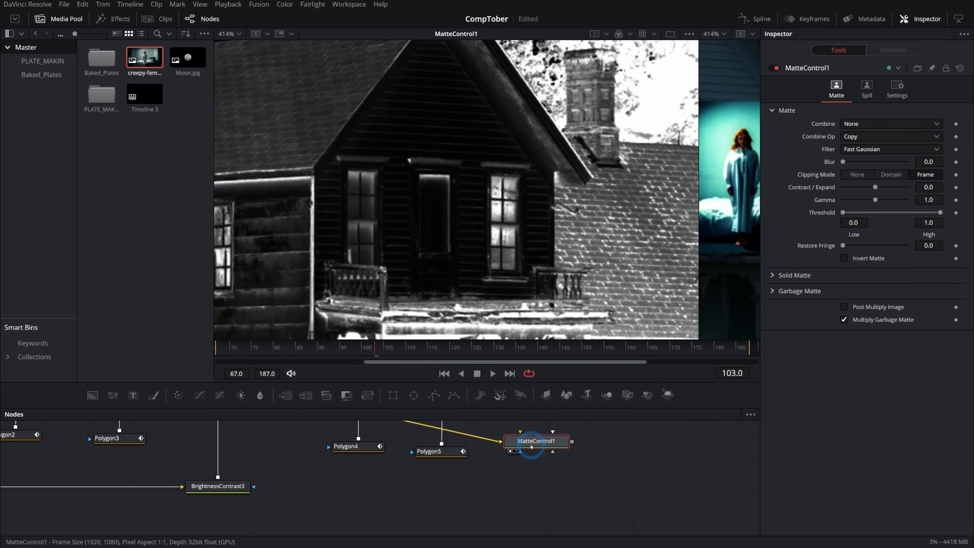
left_click_drag(531, 444, 531, 501)
left_click_drag(434, 395, 538, 465)
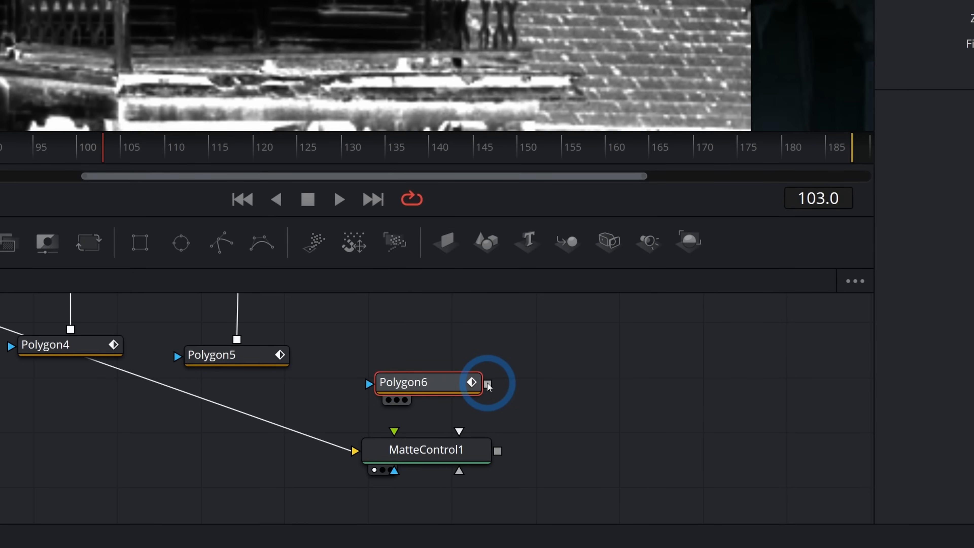
left_click_drag(487, 384, 467, 463)
left_click(512, 405)
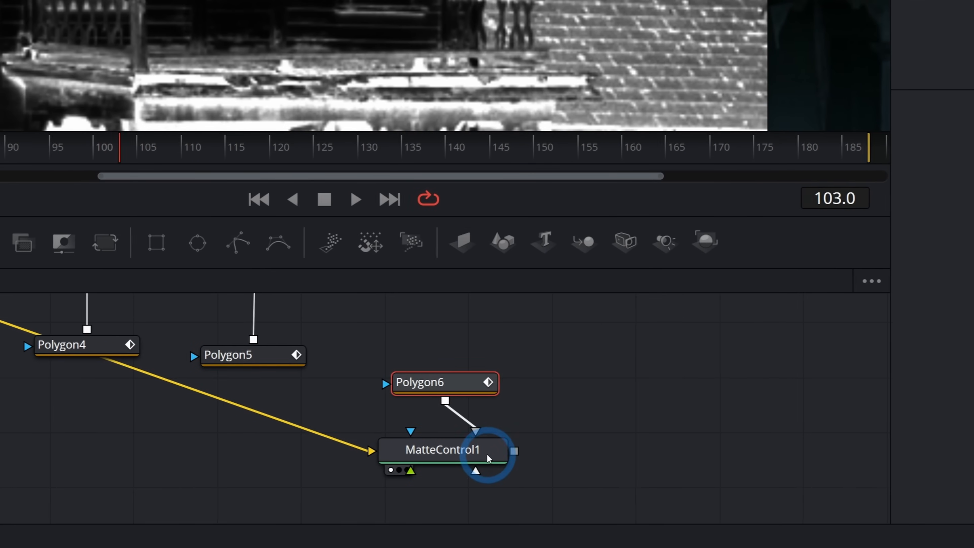
- Draw Polygon6 as a closed four-point shape around the lit window and invert it to keep only the window
left_click(449, 455)
left_click(425, 380)
left_click(488, 172)
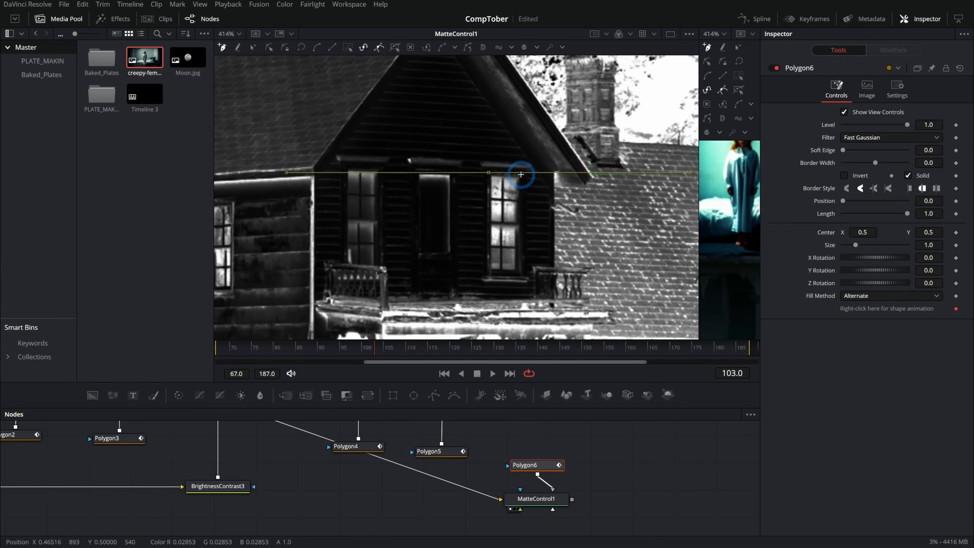
left_click(521, 174)
left_click_drag(520, 255, 518, 271)
left_click(491, 271)
left_click(488, 173)
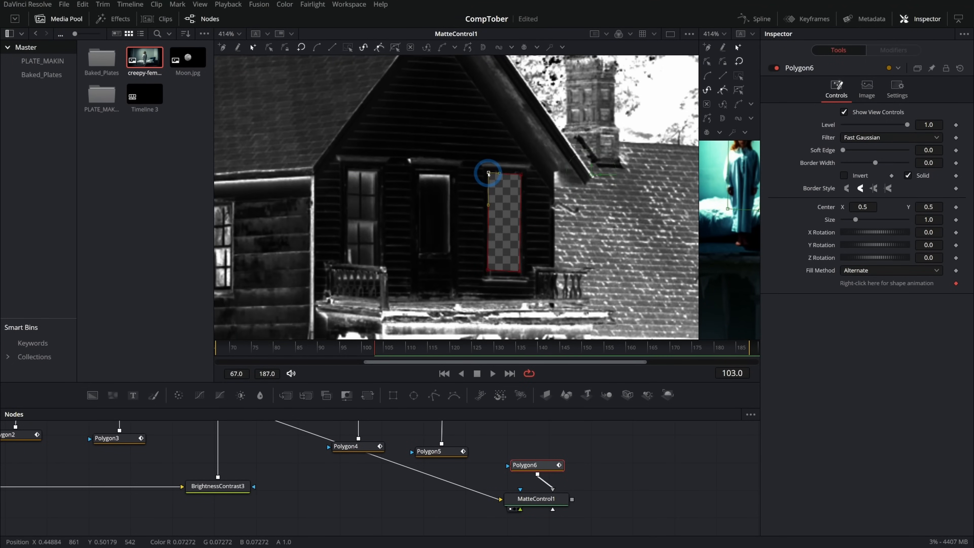
left_click(844, 176)
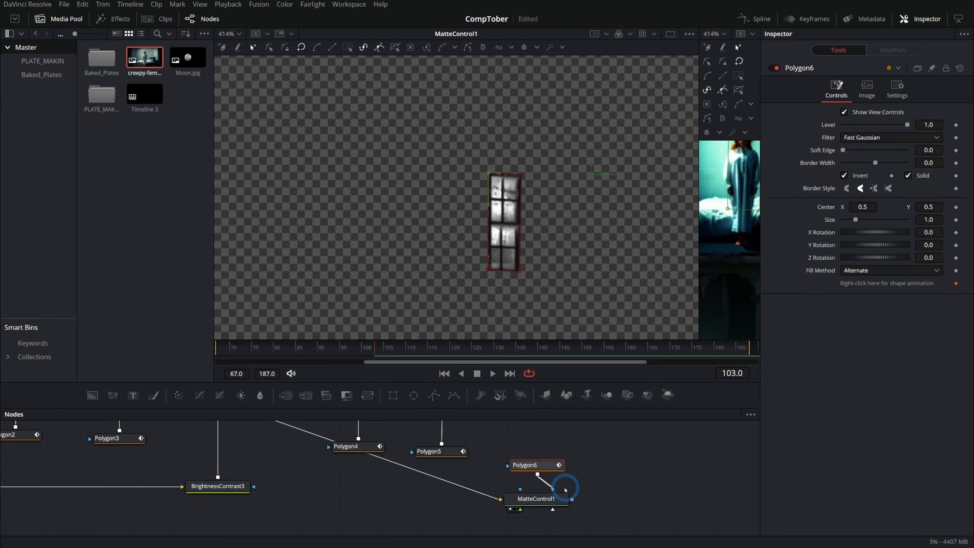
- Feed MatteControl1 into Merge6's effect mask and compare the window with the matte control disabled and enabled
left_click(531, 498)
left_click_drag(572, 500, 431, 442)
left_click_drag(699, 172, 314, 180)
left_click_drag(496, 163, 500, 197)
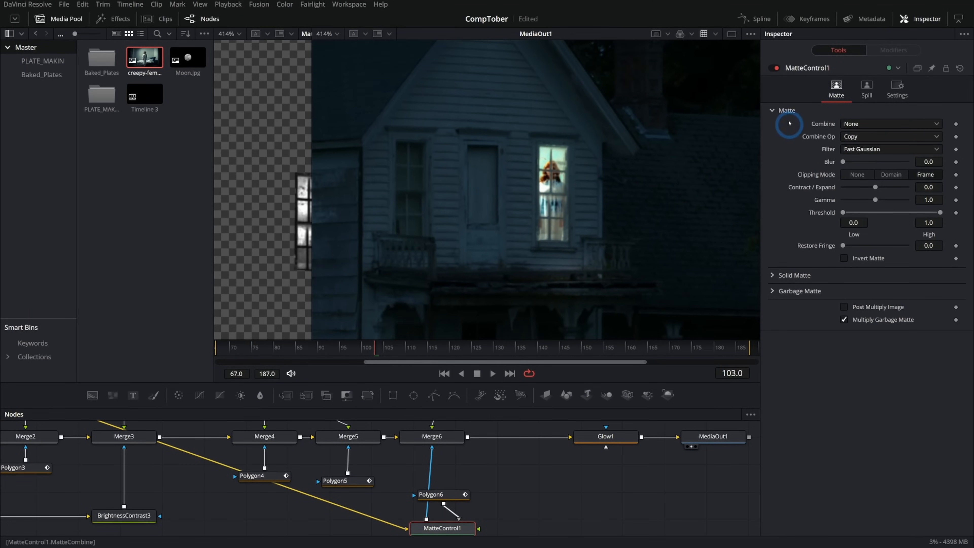
left_click(774, 69)
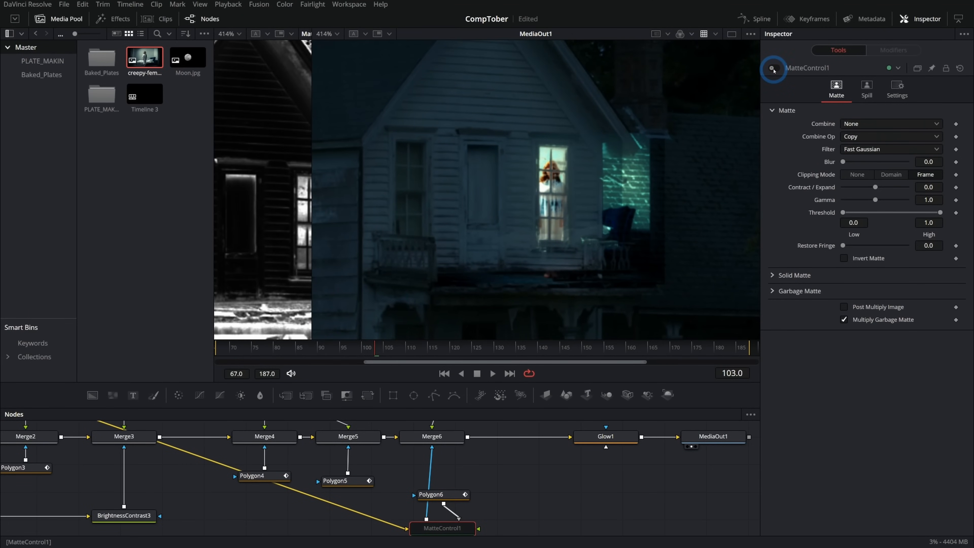
left_click(774, 69)
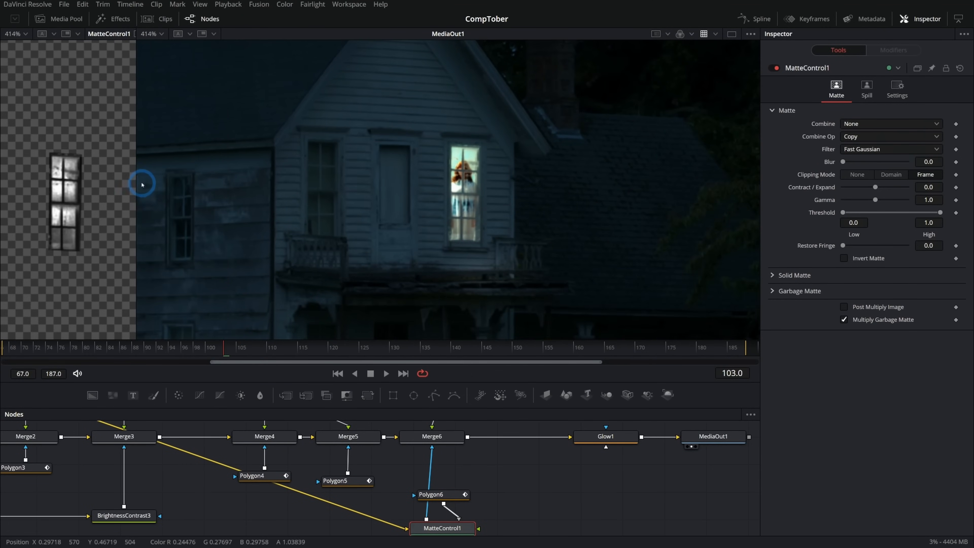
- Paste a copy of ColorSpaceTransform1 between MediaIn3 and Transform2, checking the woman in the window close up
left_click_drag(135, 183, 310, 183)
left_click_drag(459, 495, 535, 522)
left_click(535, 522)
left_click(437, 442)
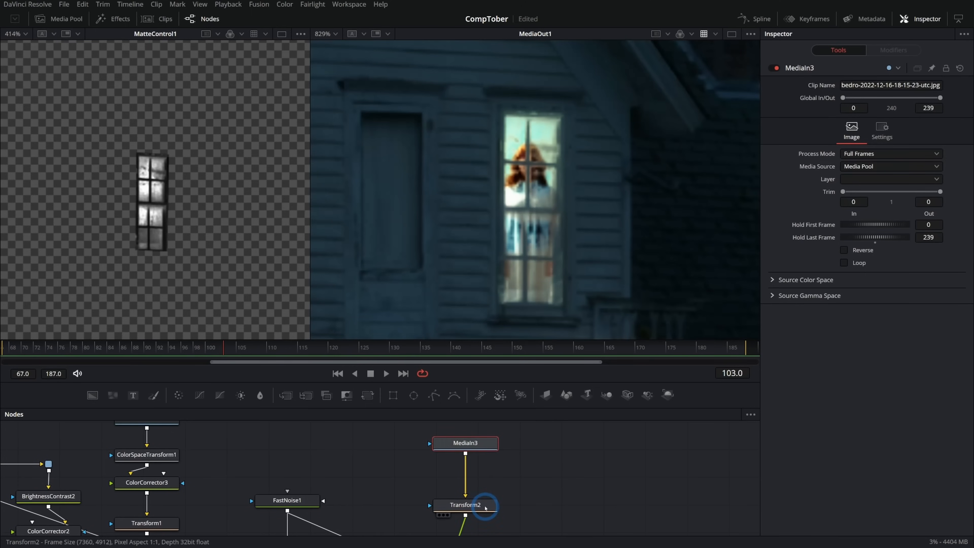
left_click(483, 449)
left_click_drag(387, 475, 459, 500)
scroll(346, 469, "down", 1)
left_click_drag(271, 475, 504, 470)
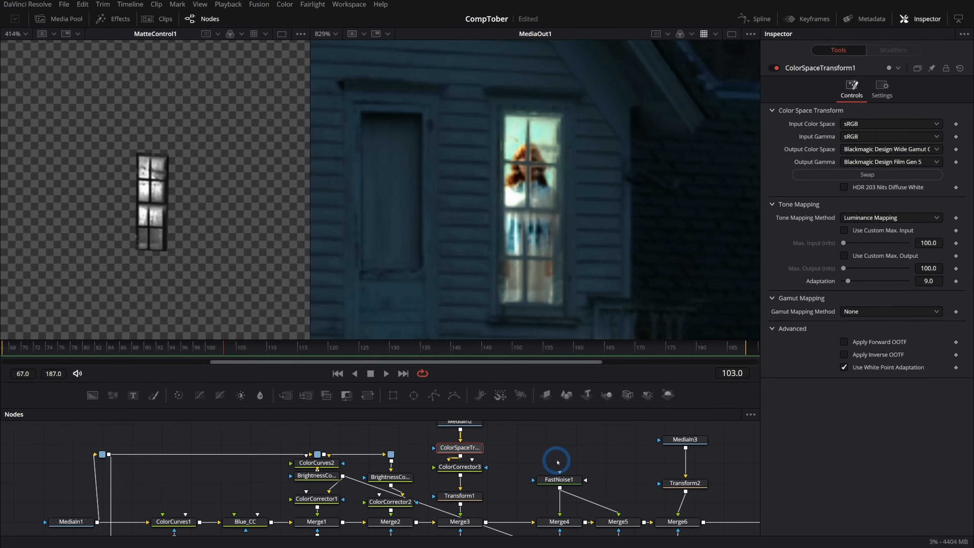
left_click(533, 449)
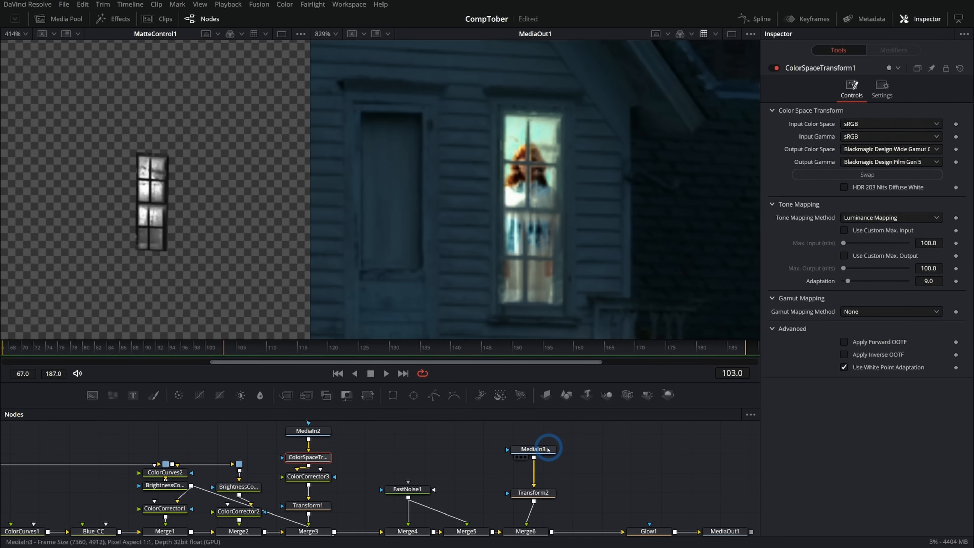
key("ctrl+v")
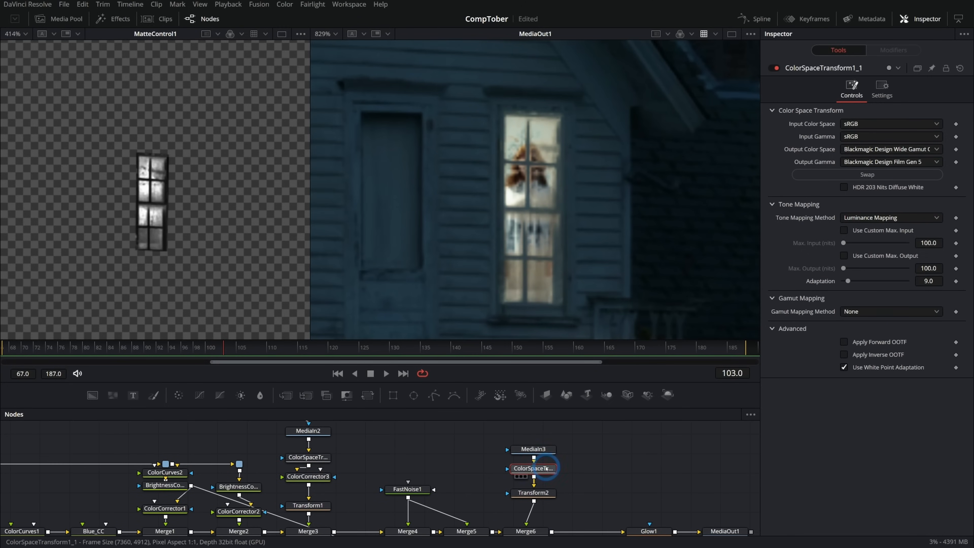
- View the copied colour space transform's output and reposition the woman in the window with Transform2, to a center of about 0.489, 0.486
key("1")
left_click(533, 492)
left_click_drag(528, 240, 535, 257)
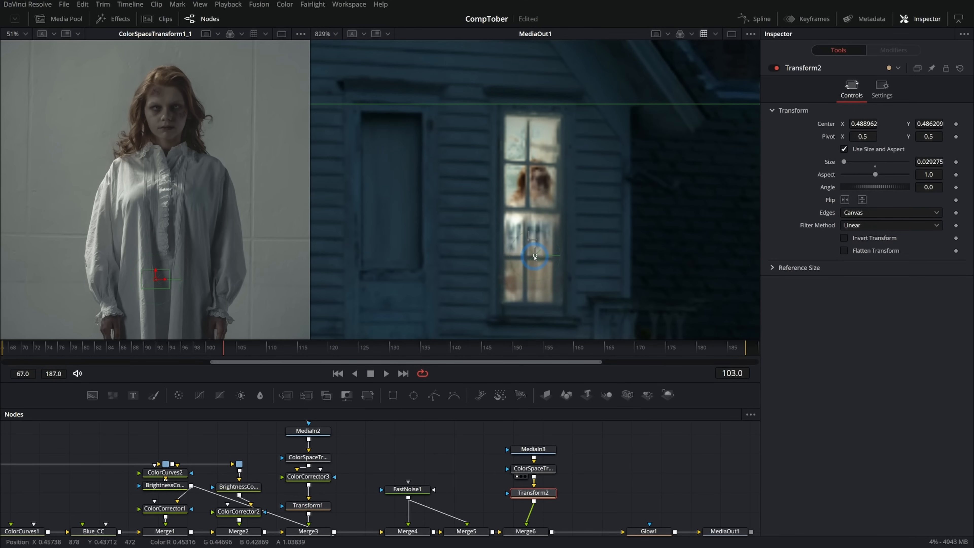
- Insert a Color Corrector between the woman's colour space transform and Transform2, with saturation 0.53 and gamma about 0.78
left_click(533, 468)
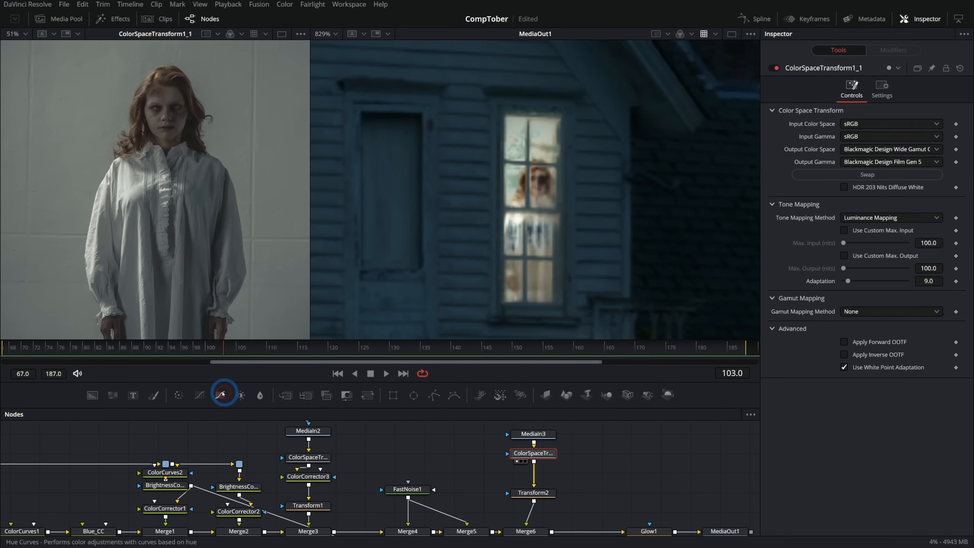
left_click(240, 395)
left_click_drag(875, 284, 727, 311)
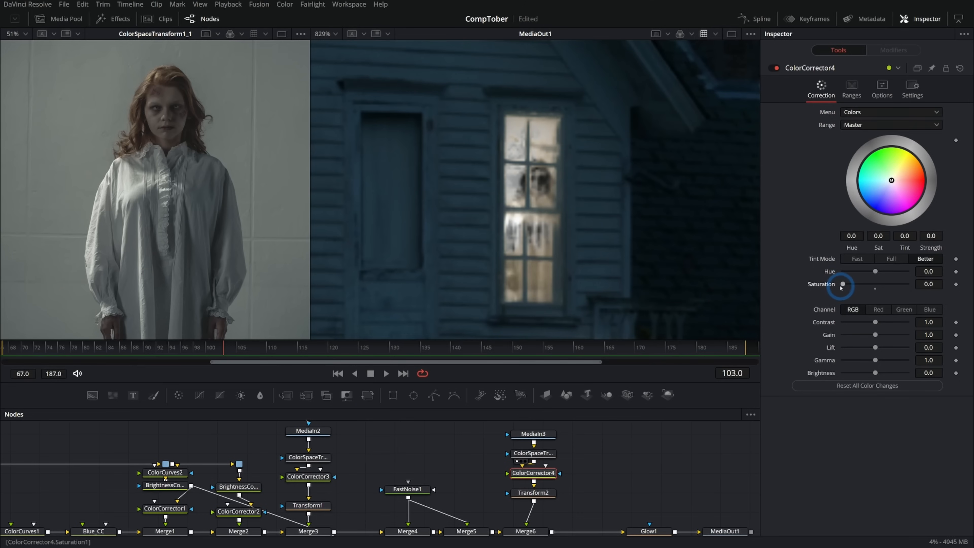
left_click_drag(842, 284, 861, 284)
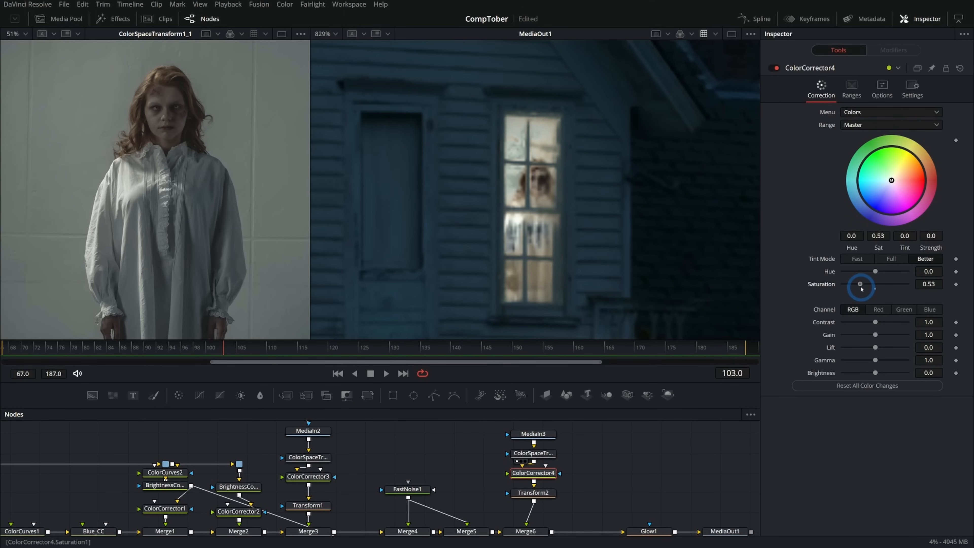
left_click_drag(874, 360, 868, 360)
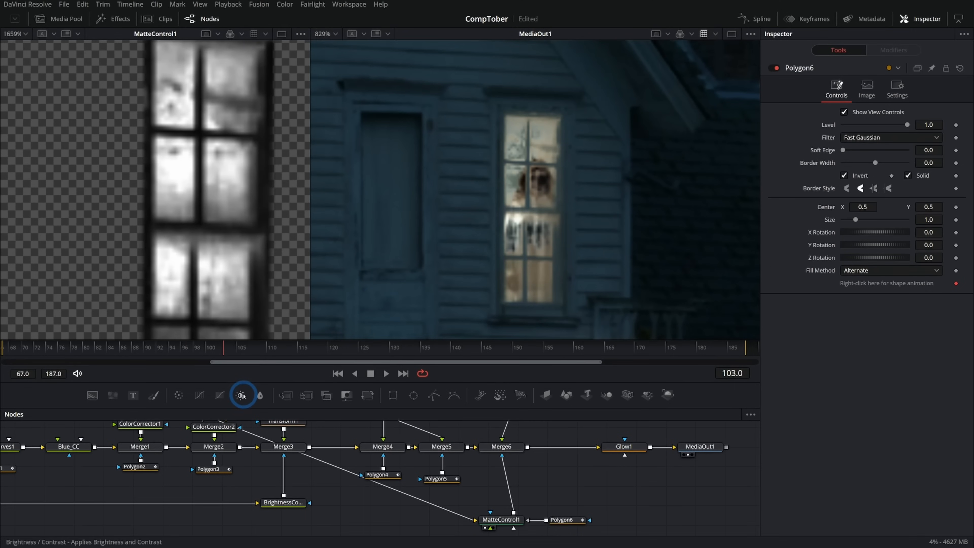
- Insert a Brightness/Contrast between MatteControl1 and Merge6's mask, with gain 2.08, lift -0.3, gamma 2.52 and low 0.067
left_click_drag(242, 395, 508, 487)
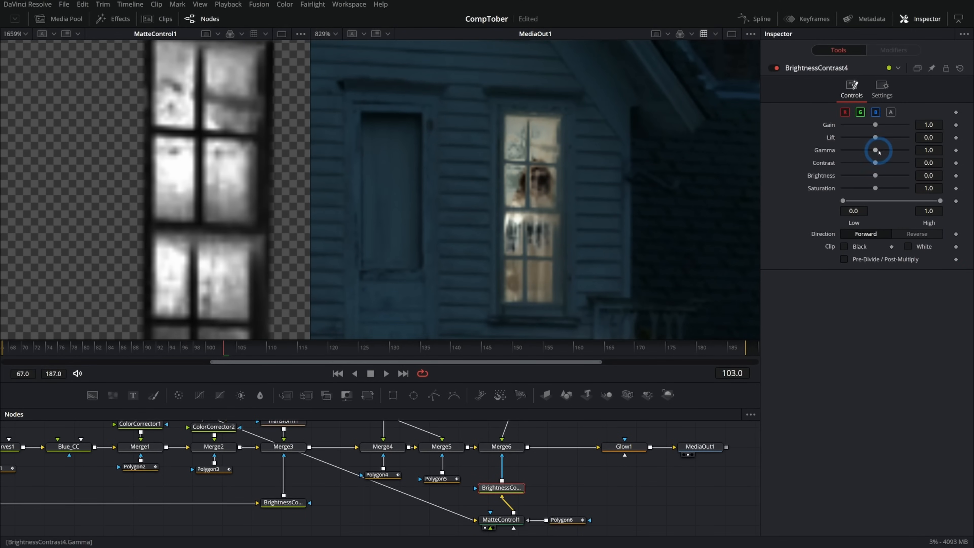
mouse_move(941, 201)
left_mouse_down()
mouse_move(929, 202)
mouse_move(942, 202)
left_mouse_up()
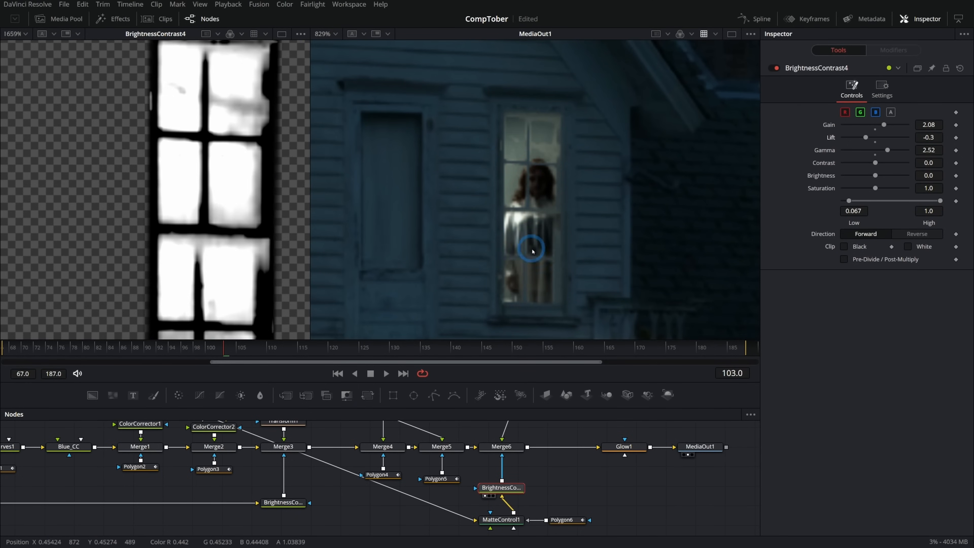
- View MediaIn3 in a widened first viewer and examine the woman in the window of the final composite, close up and from farther away
left_click_drag(543, 466, 584, 498)
left_click(546, 476)
key("1")
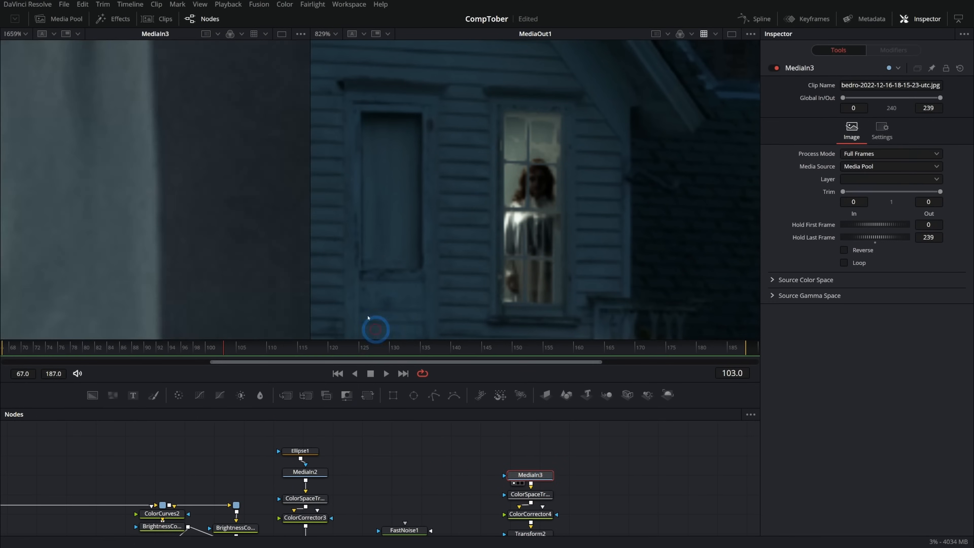
left_click_drag(310, 224, 408, 234)
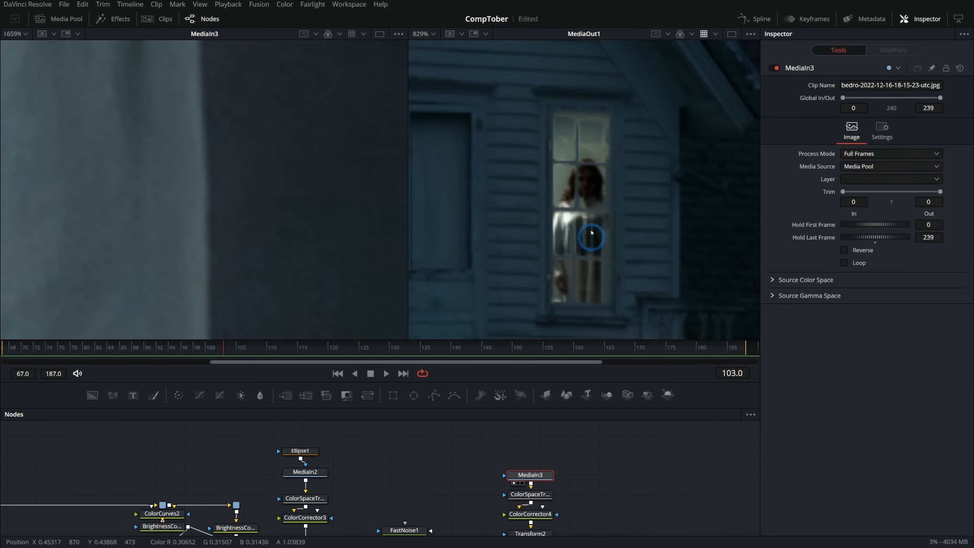
scroll(589, 167, "up", 1)
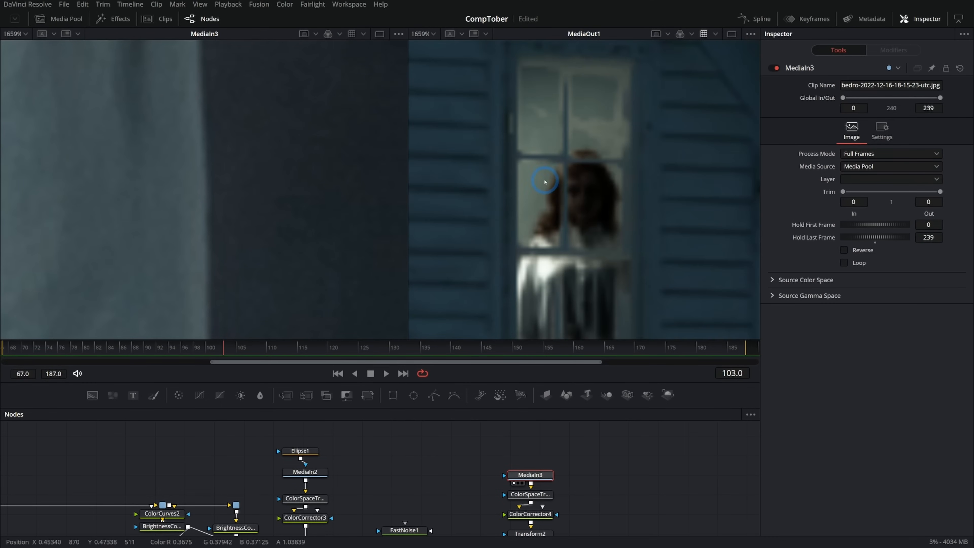
scroll(553, 196, "down", 2)
scroll(609, 490, "down", 2)
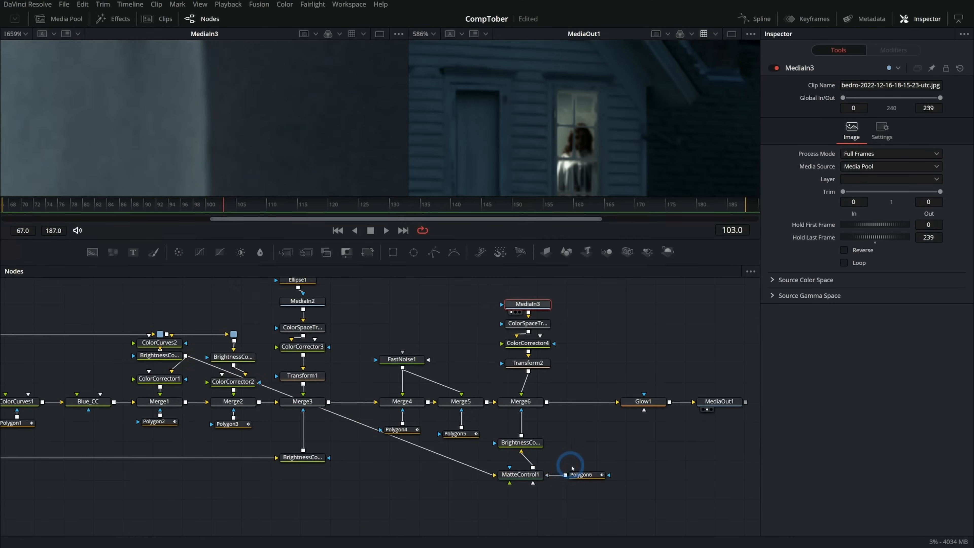
- Tidy the node graph by moving MatteControl1 below the new Brightness/Contrast node and aligning Polygon6 beside it
left_click_drag(520, 474, 520, 503)
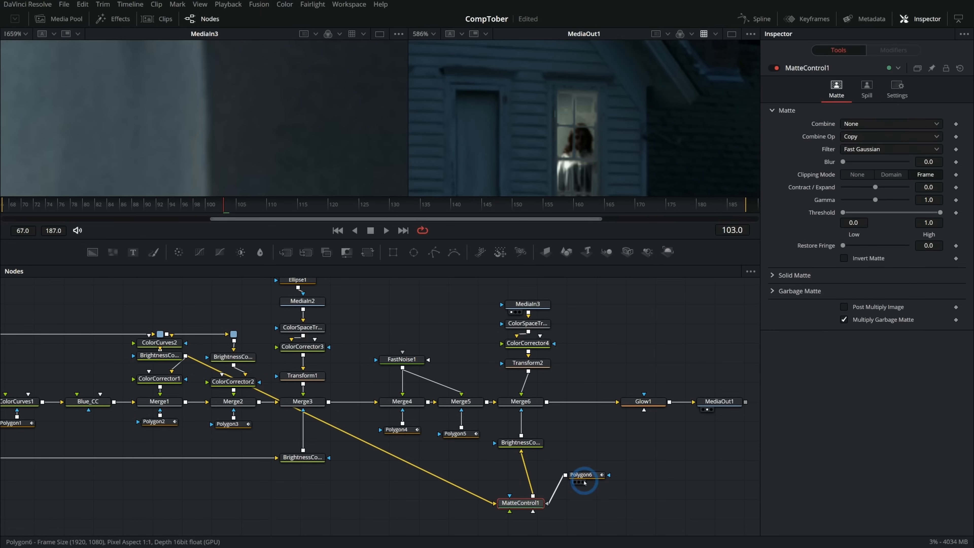
left_click_drag(586, 495, 582, 503)
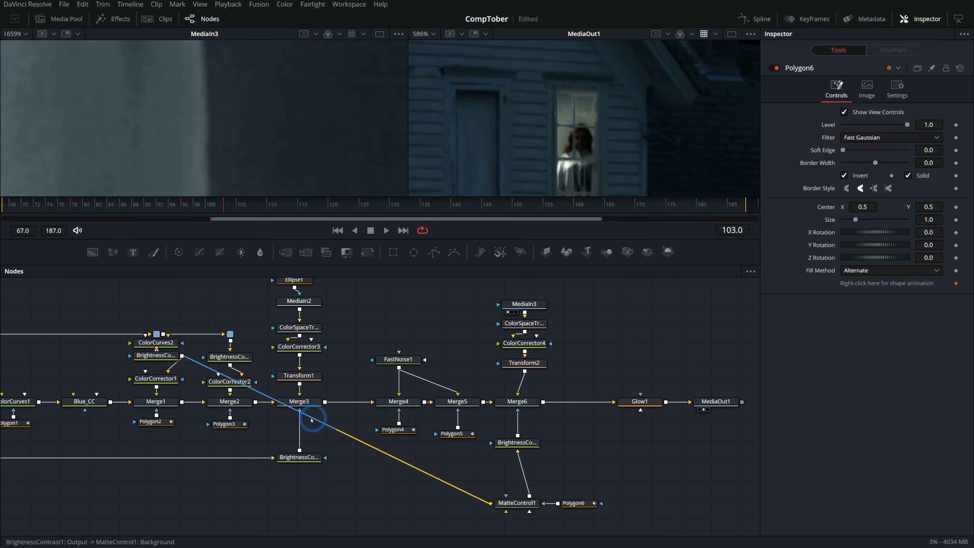
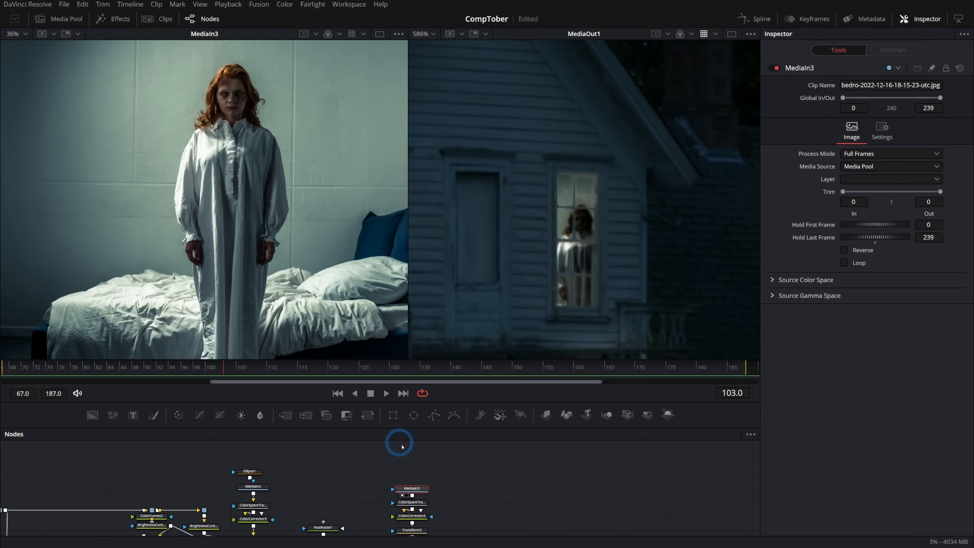
- Mask MediaIn3 with a polygon traced around the woman's full outline, keeping the mask disabled while drawing and enabling it once closed
left_click(440, 421)
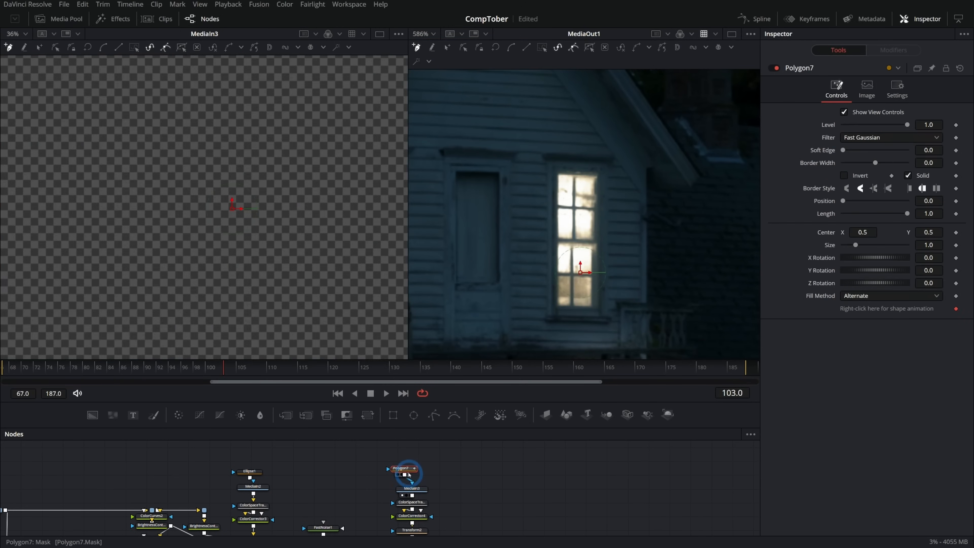
left_click(775, 68)
left_click(167, 284)
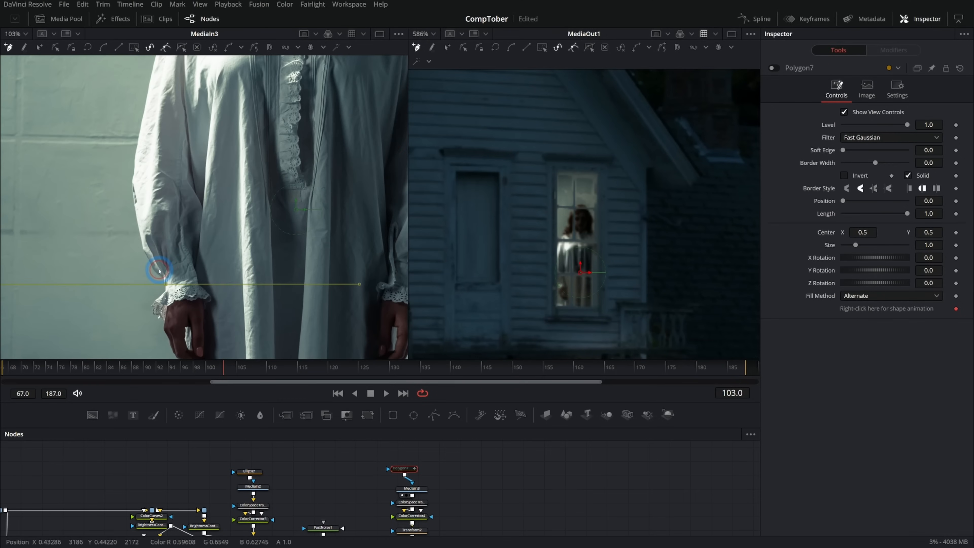
left_click(132, 180)
left_click_drag(185, 170, 168, 290)
left_click(154, 208)
left_click(169, 265)
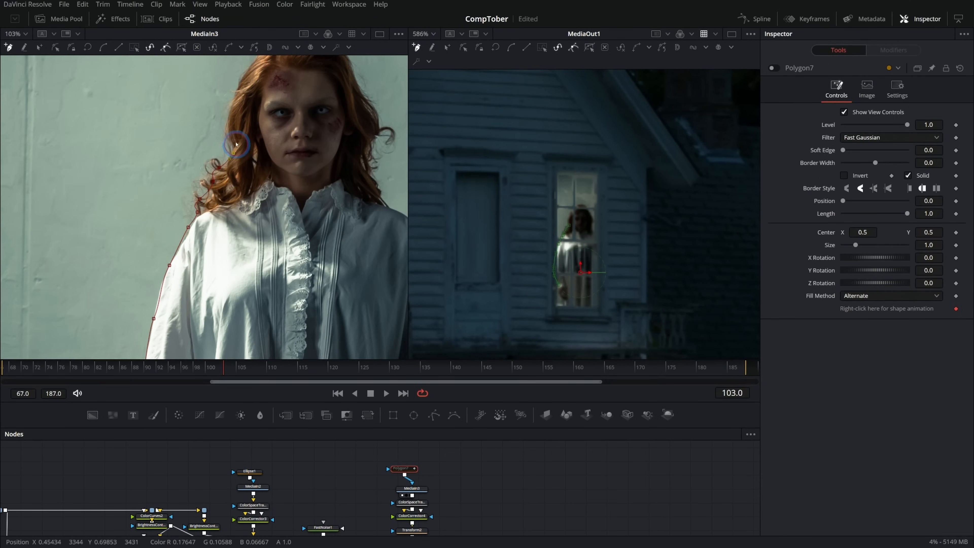
left_click_drag(242, 102, 239, 153)
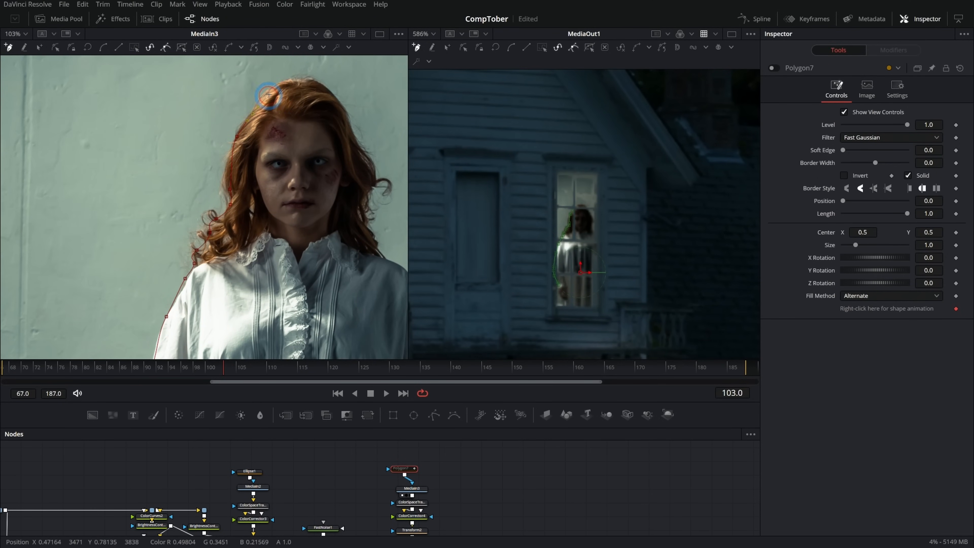
left_click(258, 168)
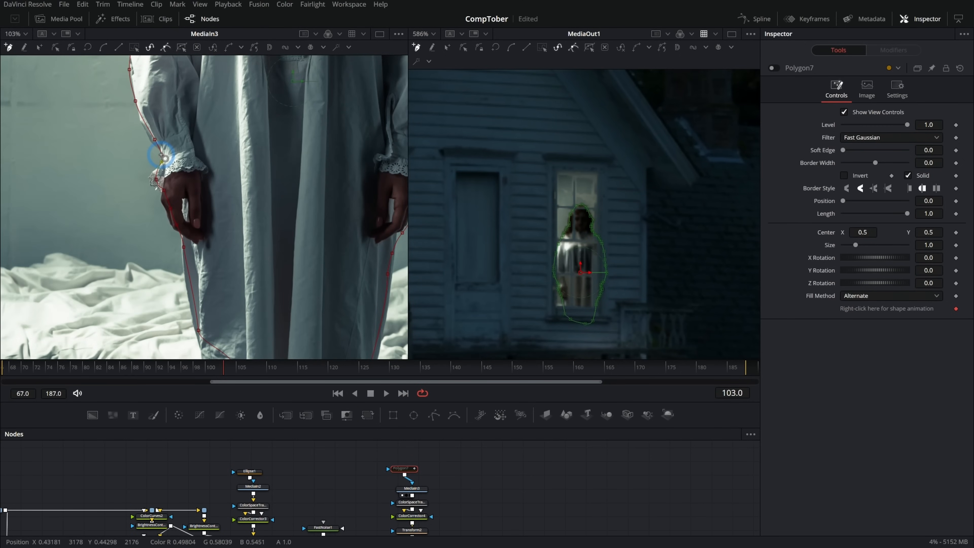
left_click(161, 155)
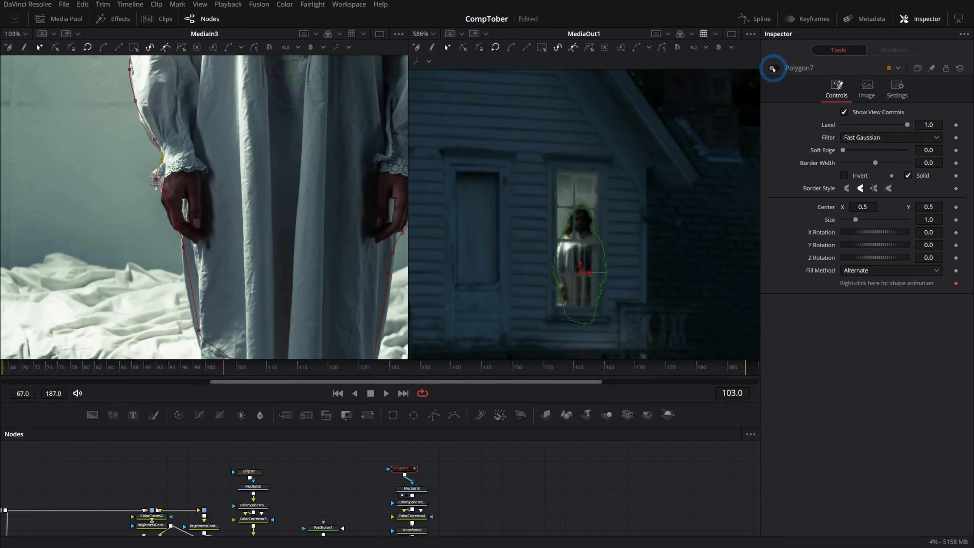
left_click(773, 69)
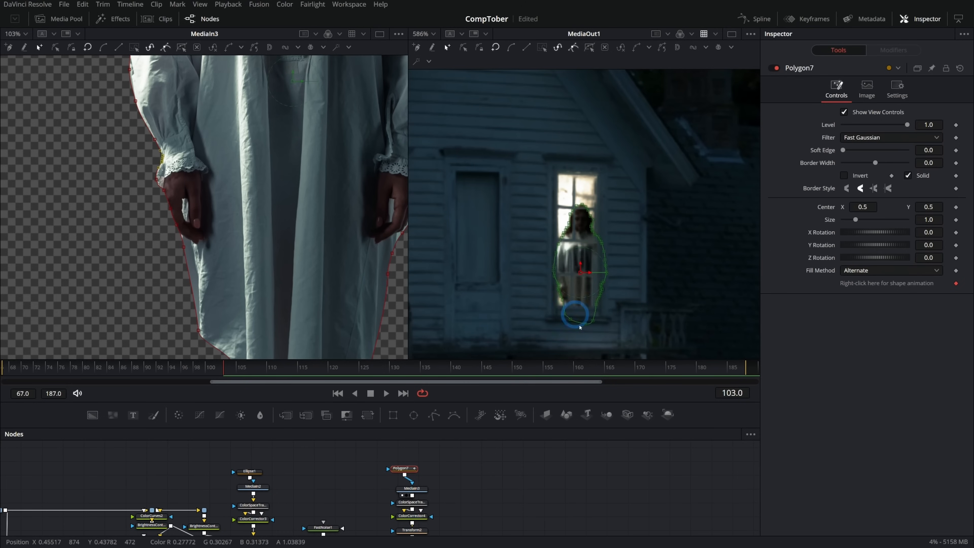
- Feather the woman's polygon mask with a soft edge of 0.0047
scroll(550, 191, "up", 5)
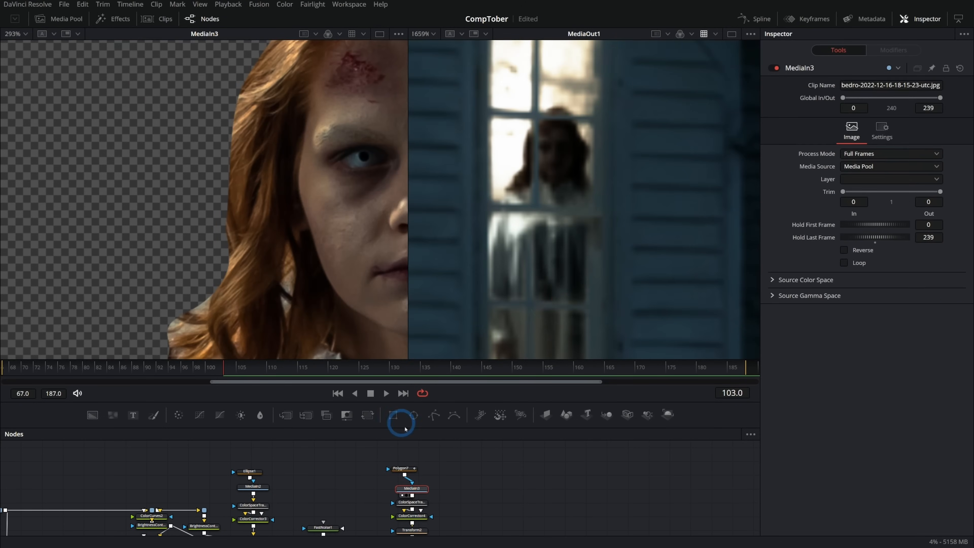
left_click(401, 468)
left_click_drag(843, 150, 844, 153)
- Widen the MediaOut1 viewer and examine the woman in the lit window from farther away
left_click_drag(541, 475, 454, 413)
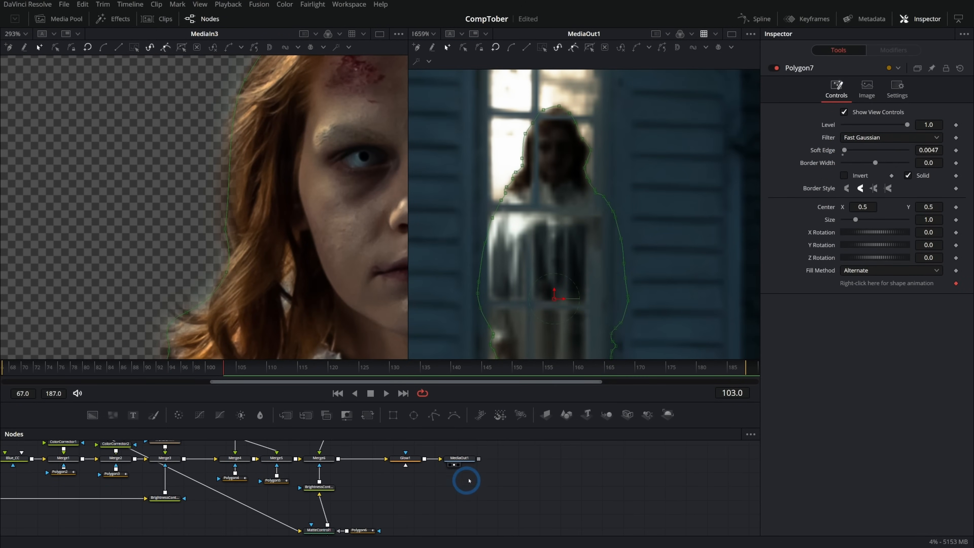
left_click(460, 458)
scroll(633, 254, "down", 4)
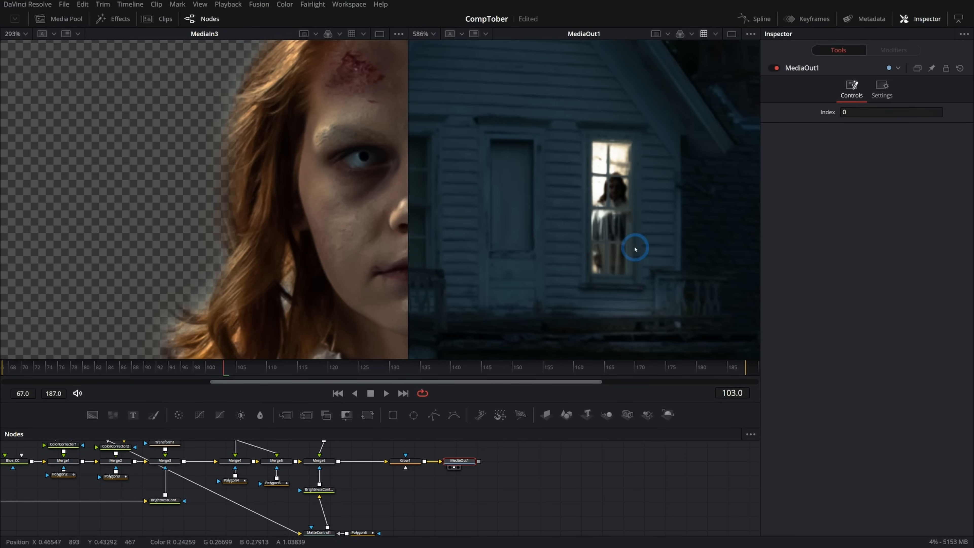
scroll(634, 249, "down", 2)
left_click_drag(409, 179, 36, 203)
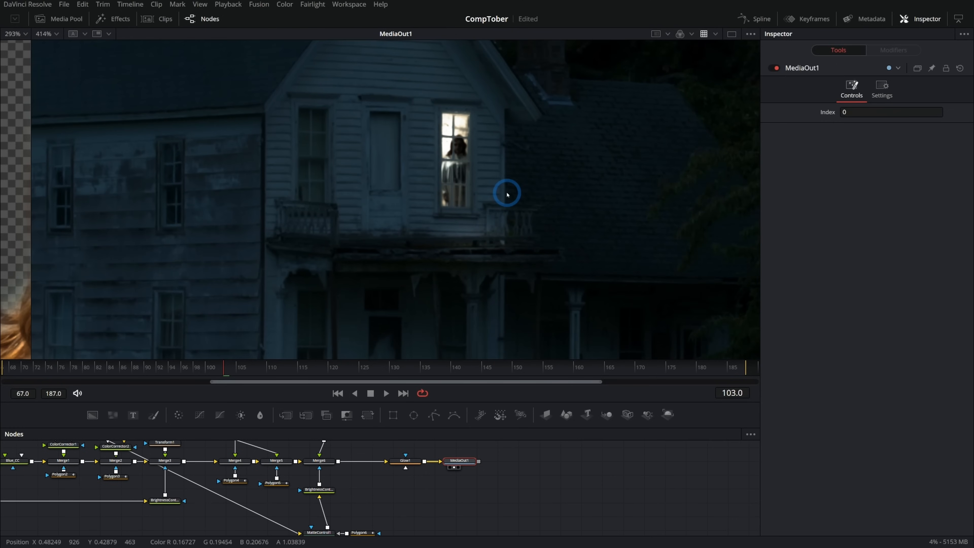
- Lower Merge6's blend to 0.756 and check the woman close up and in the full final composite
left_click_drag(518, 470, 560, 501)
left_click(368, 495)
left_click(899, 251)
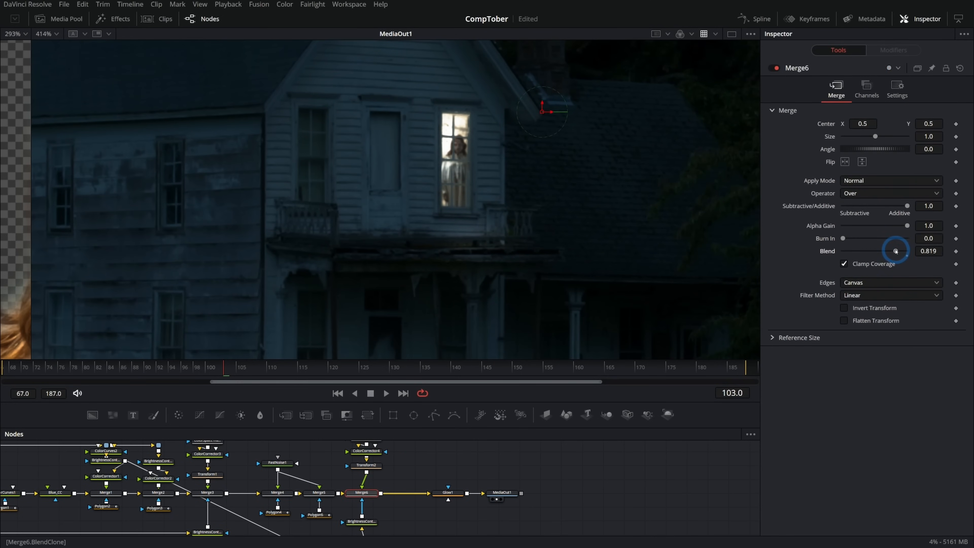
scroll(463, 155, "up", 6)
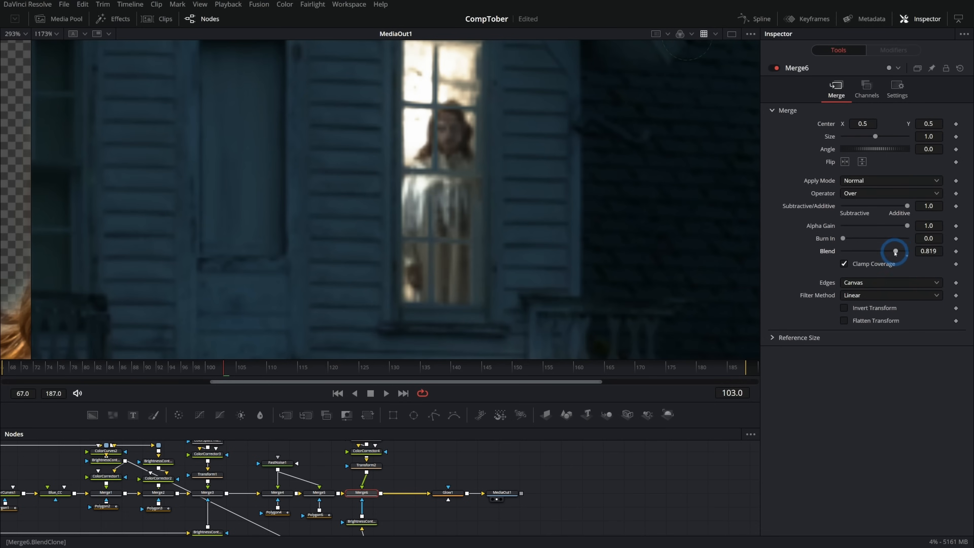
mouse_move(896, 251)
left_mouse_down()
mouse_move(879, 250)
mouse_move(891, 249)
left_mouse_up()
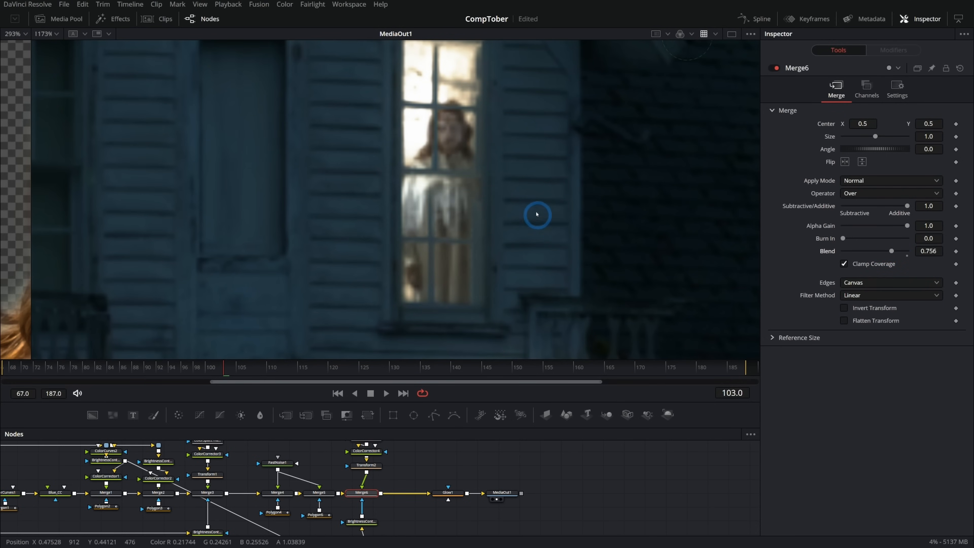
scroll(549, 215, "down", 5)
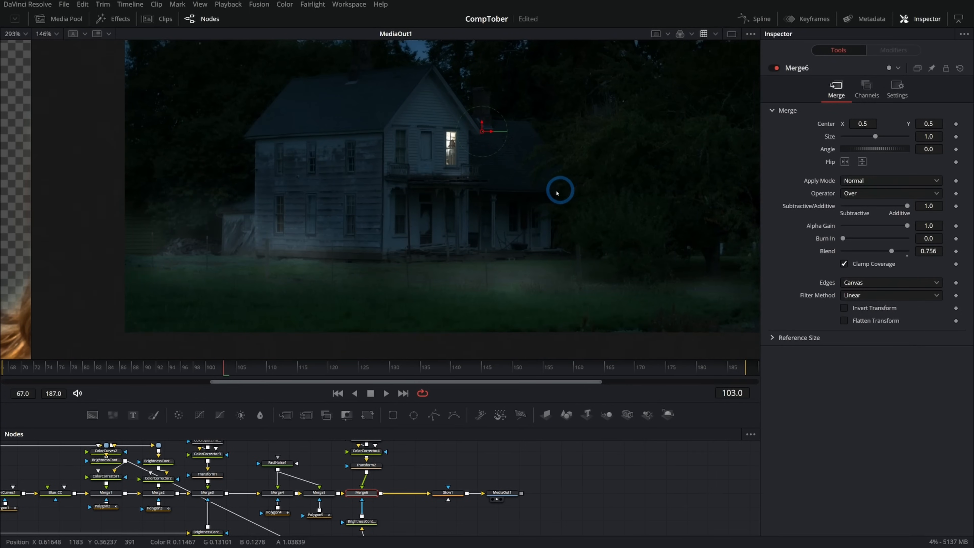
left_click_drag(562, 187, 528, 204)
scroll(540, 203, "up", 2)
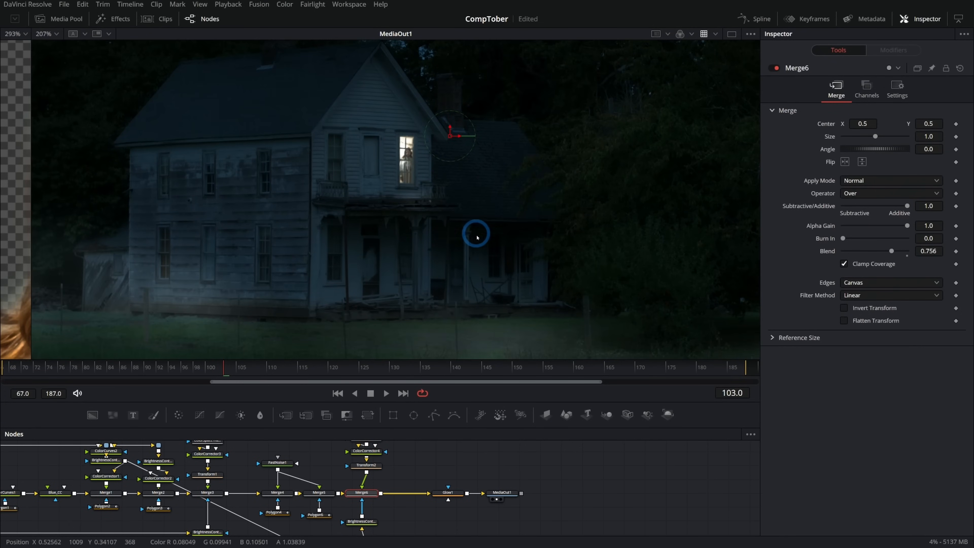
left_click(508, 493)
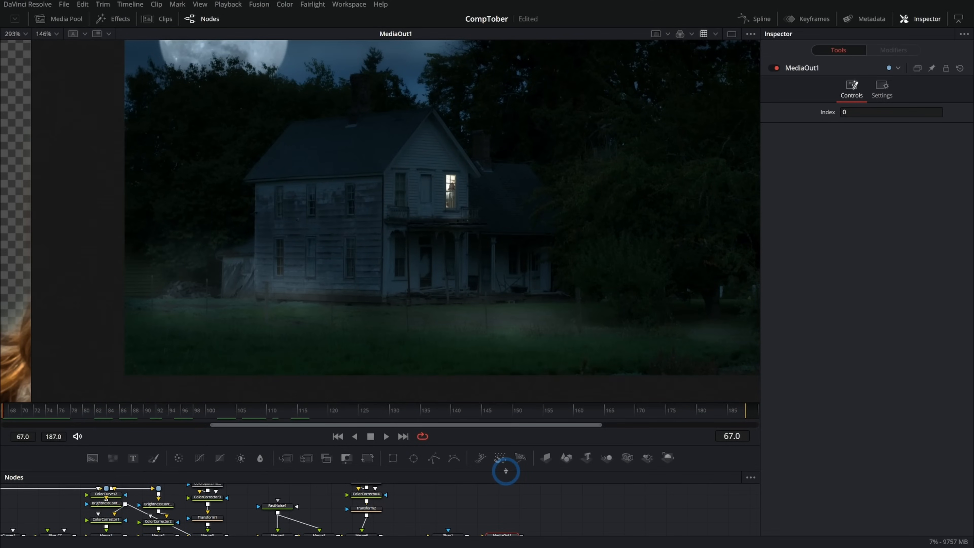
- Enlarge the node area and insert a router right after MediaIn1, feeding ColorCurves1 and both other branches from it
left_click_drag(504, 469, 506, 222)
left_click_drag(537, 303, 783, 357)
scroll(199, 355, "up", 3)
scroll(200, 355, "up", 3)
left_click_drag(280, 338, 436, 347)
left_click_drag(315, 385, 111, 384)
left_click(278, 389)
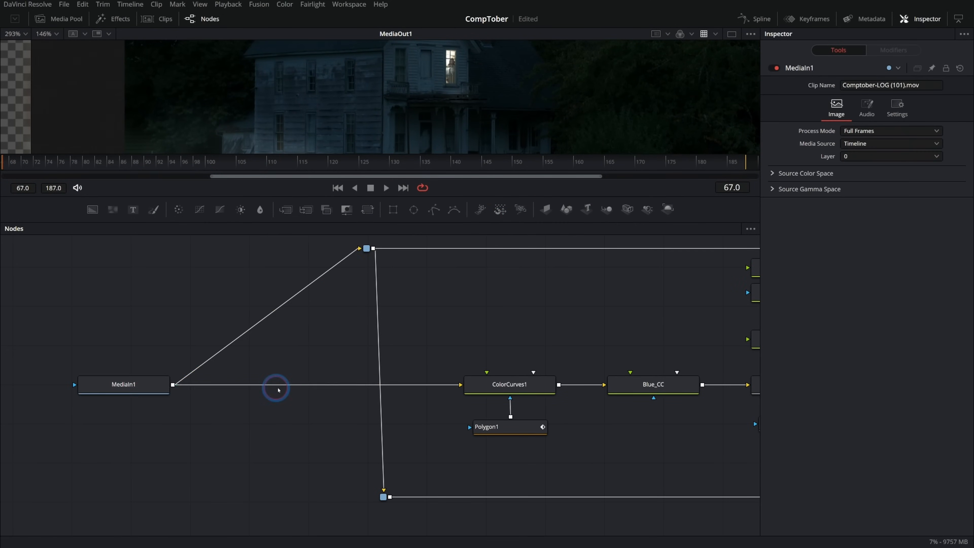
left_click(405, 386)
left_click(369, 248)
left_click_drag(125, 384, 232, 384)
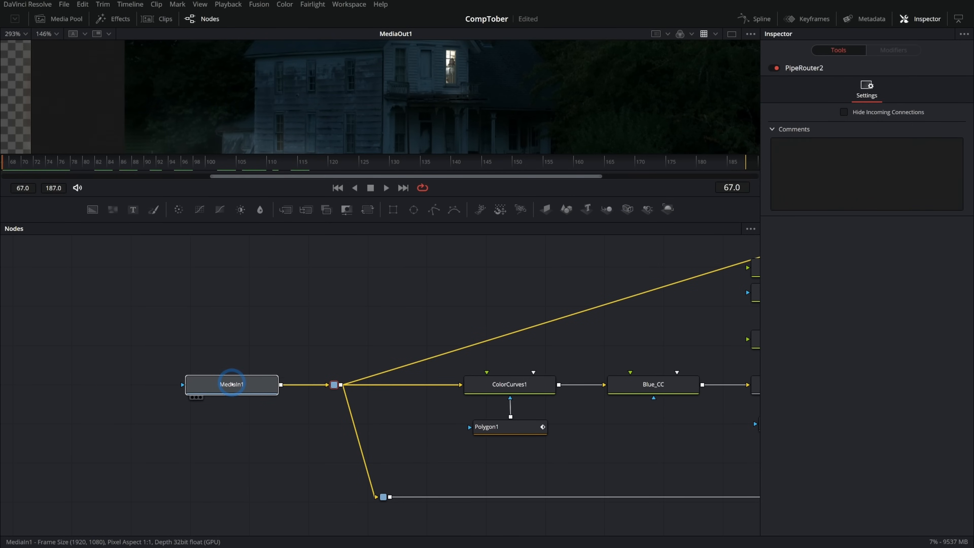
left_click_drag(550, 341, 475, 348)
- Show MediaIn1 in two equally wide viewers side by side, with the image fitted in each
key("2")
left_click_drag(492, 196, 493, 311)
scroll(564, 130, "down", 2)
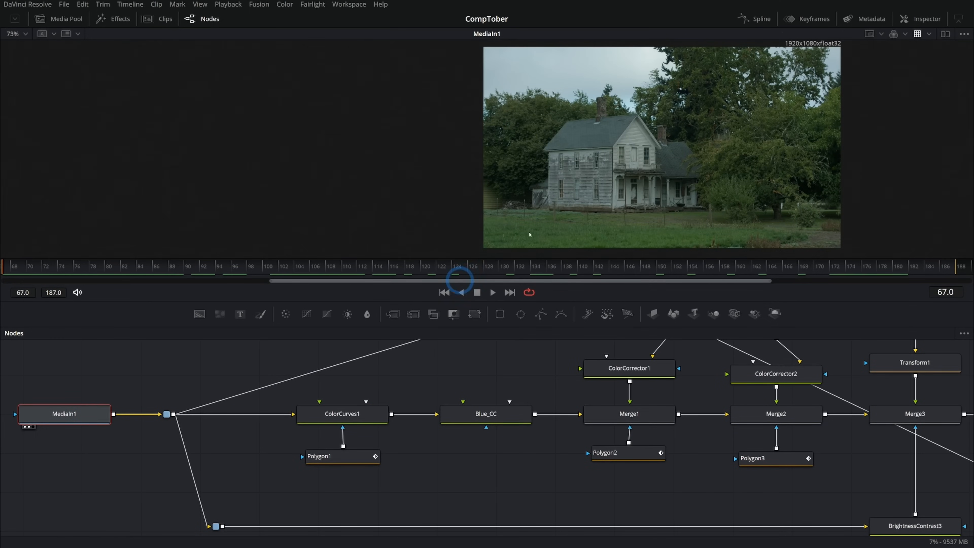
left_click(946, 34)
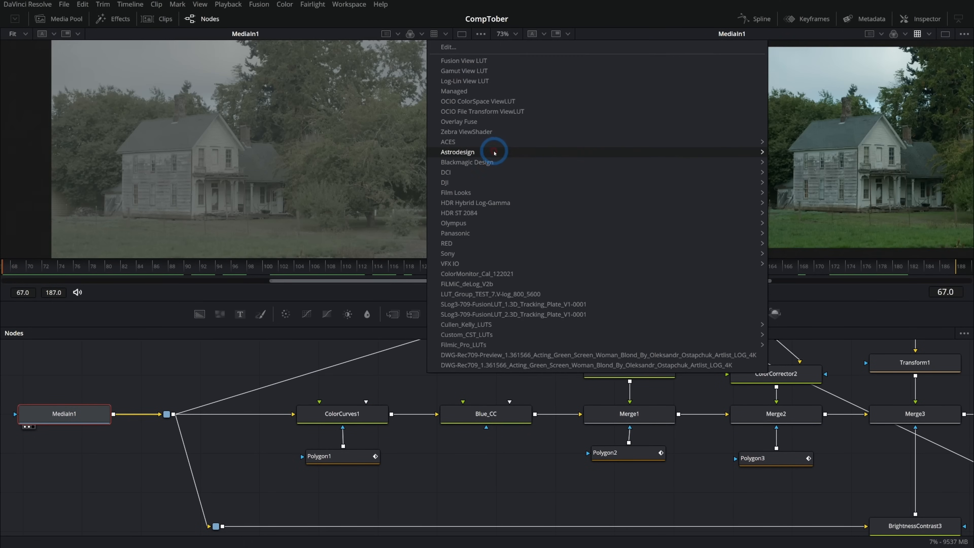
mouse_move(496, 163)
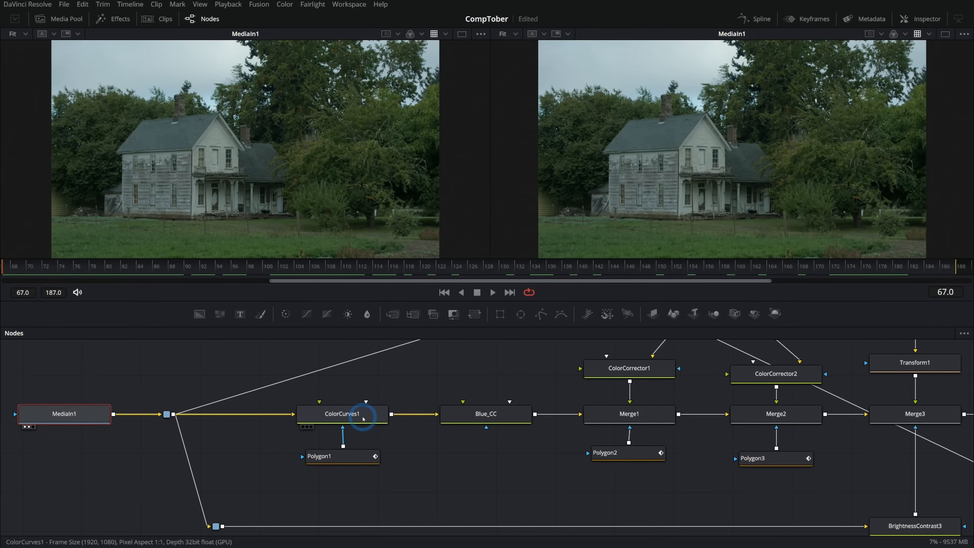
- Compare the original footage with ColorCurves1, Blue_CC and Merge1 in turn in the second viewer
left_click(362, 419)
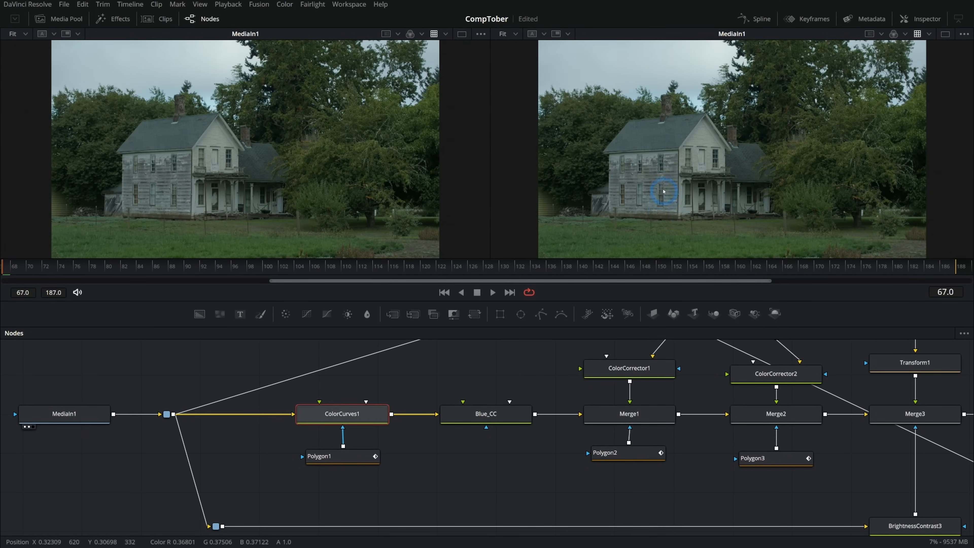
key("2")
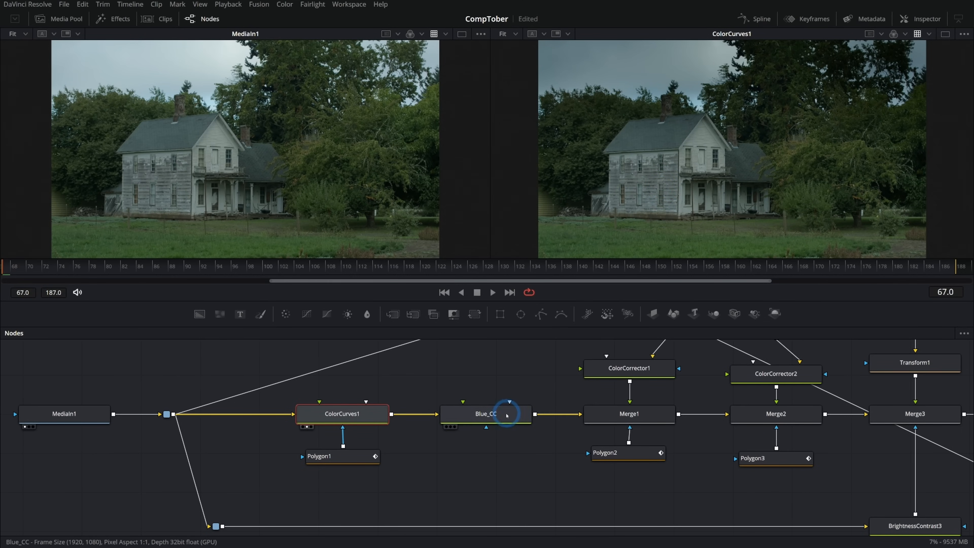
left_click(498, 414)
key("2")
left_click_drag(530, 372, 346, 379)
left_click(473, 423)
key("2")
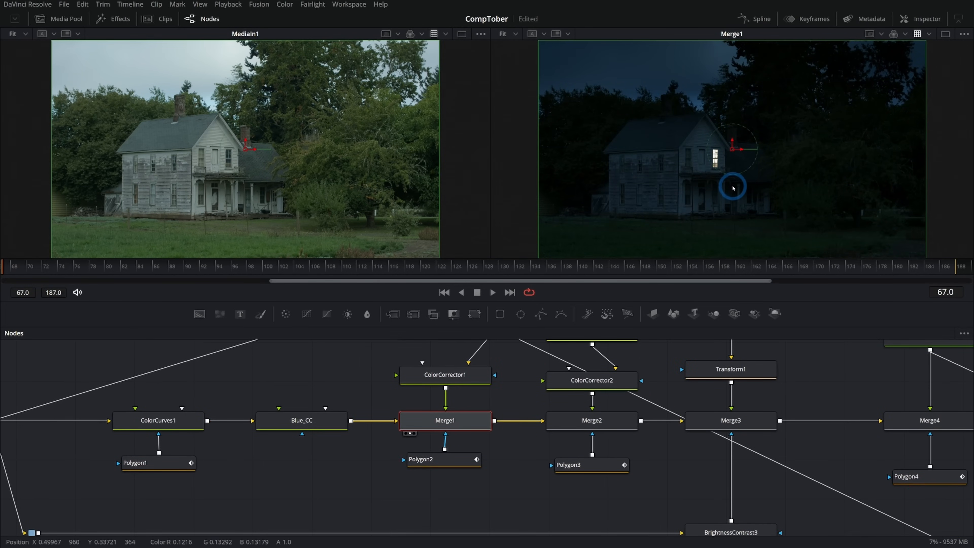
- Group the lit window's nodes, from ColorCurves2 down to Polygon2, in an underlay named Window
left_click_drag(518, 384, 554, 459)
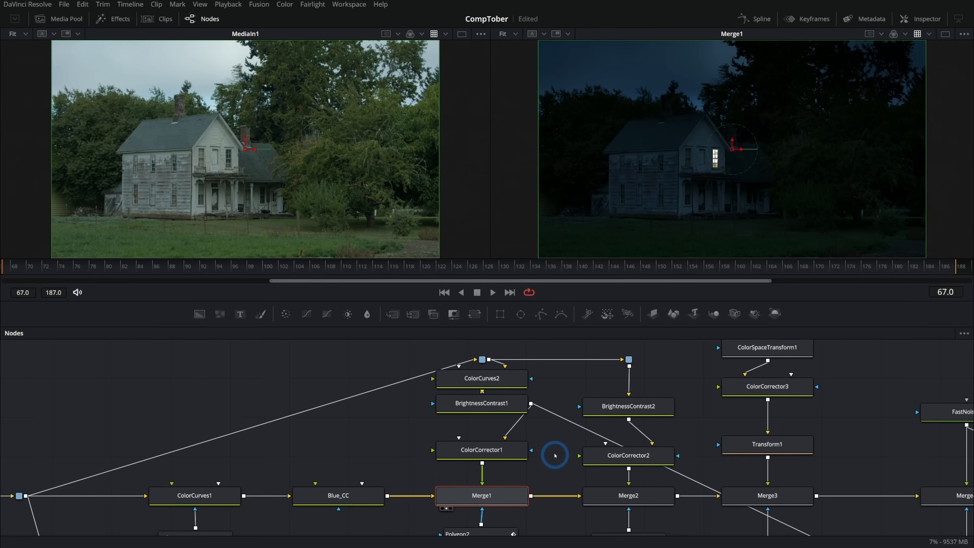
left_click_drag(484, 359, 284, 349)
left_click_drag(448, 371, 546, 527)
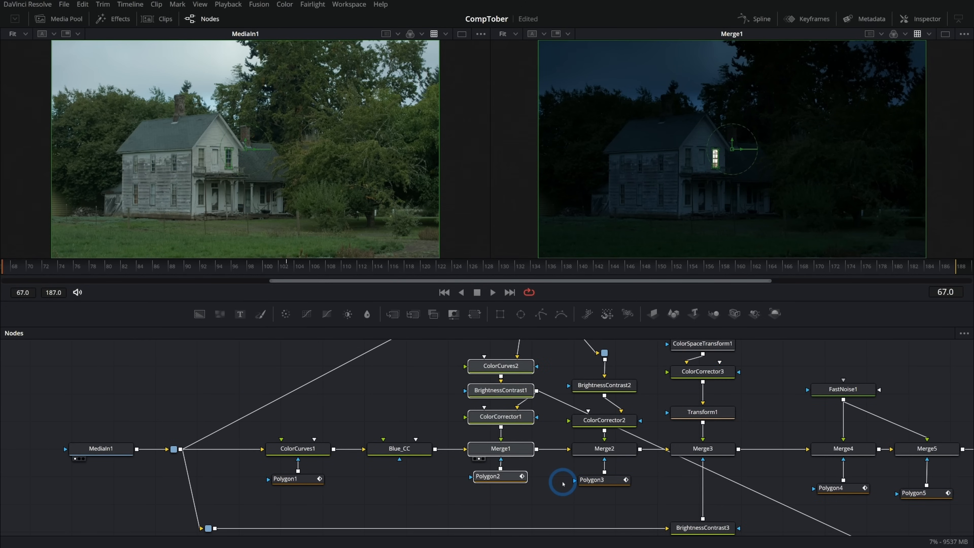
key("shift+space")
type("xfund")
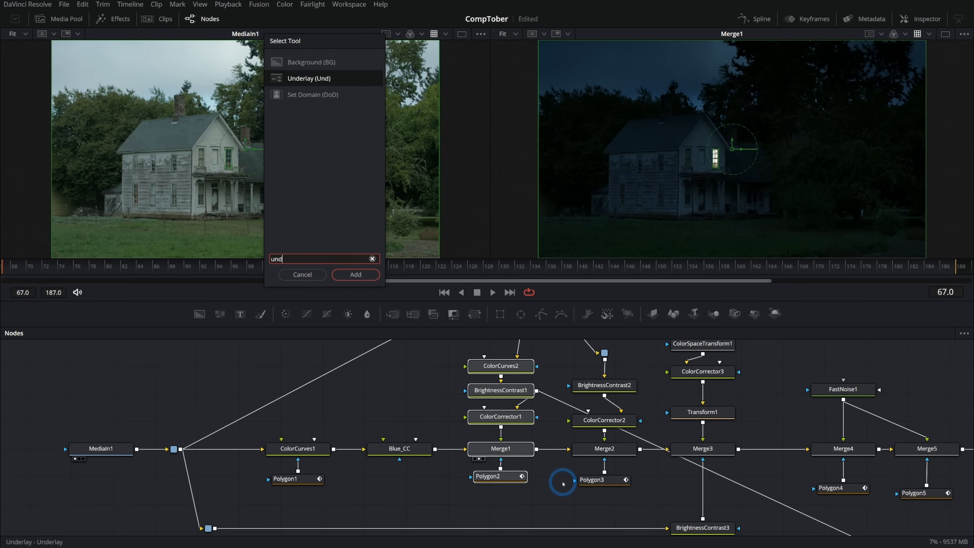
key("Return")
key("F2")
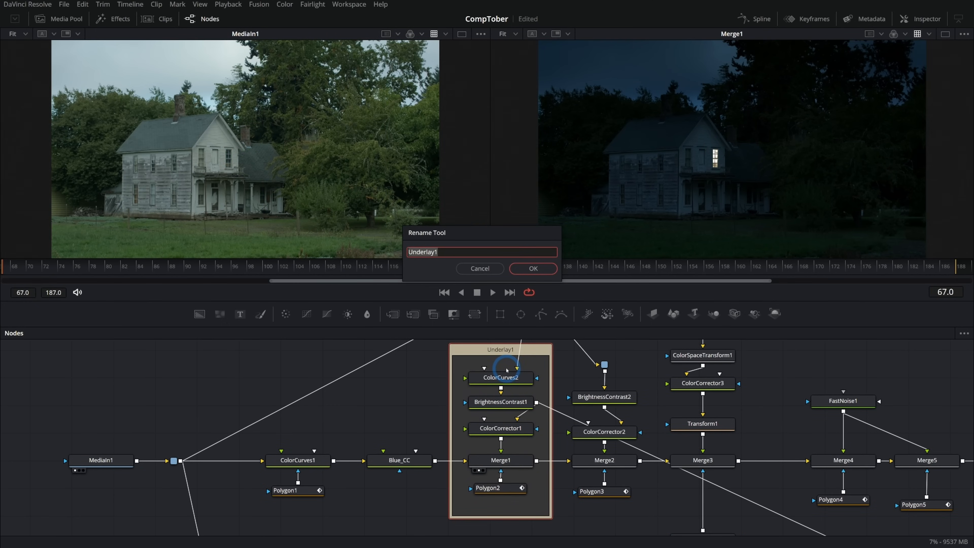
key("Return")
- Move all nodes downstream of the Window underlay farther away and route the link into MatteControl1 through a router below the main chain
scroll(507, 371, "down", 5)
left_click_drag(802, 364, 496, 526)
left_click_drag(507, 449, 573, 450)
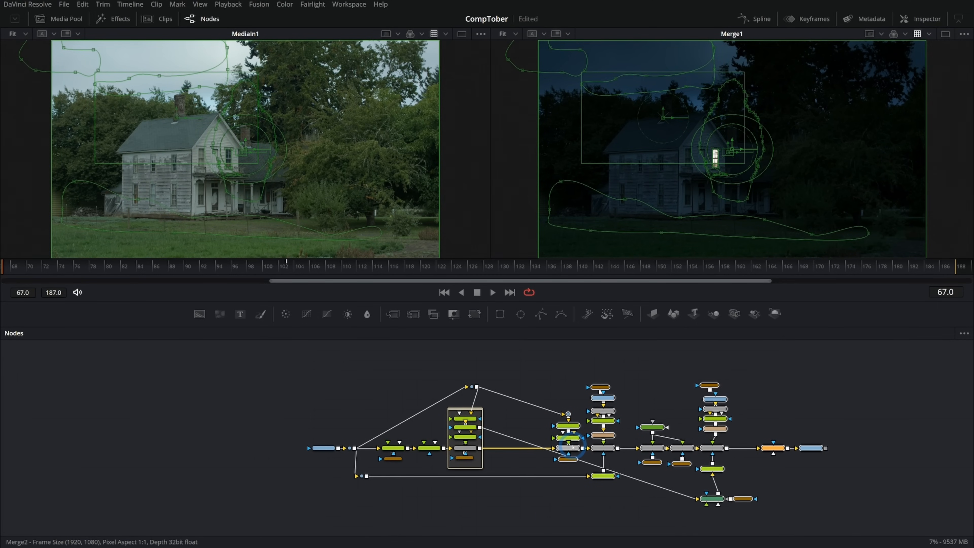
left_click(595, 500)
left_click(634, 480, "alt")
left_click_drag(634, 479, 526, 501)
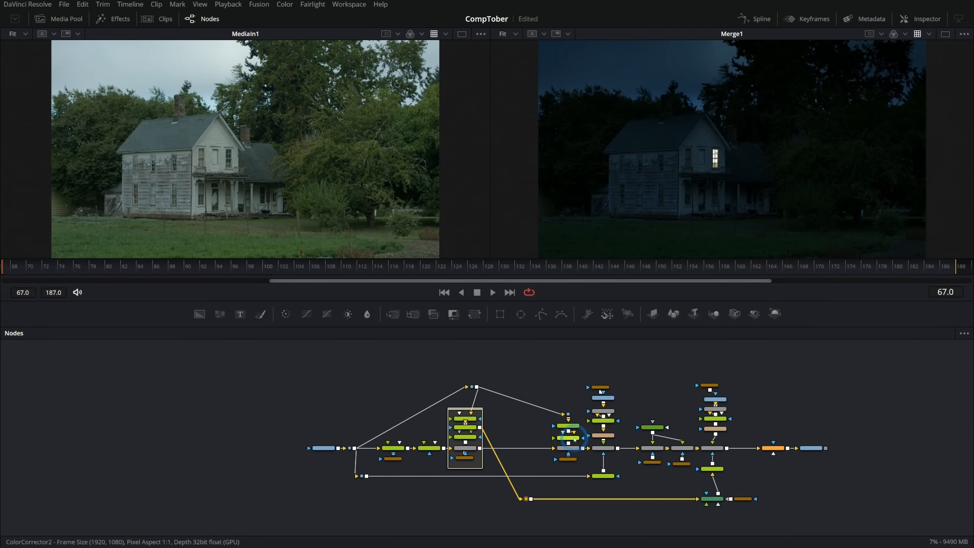
- Move Merge2 and its branch nodes closer to the Window underlay, leaving a gap before Merge3
scroll(542, 457, "up", 3)
left_click_drag(552, 414, 527, 420)
left_click_drag(616, 362, 539, 495)
left_click_drag(596, 456, 556, 455)
left_click(591, 400)
left_click_drag(558, 373, 530, 392)
- Check Merge2 close up in the second viewer and group its branch nodes in an underlay named Lighting
left_click(520, 472)
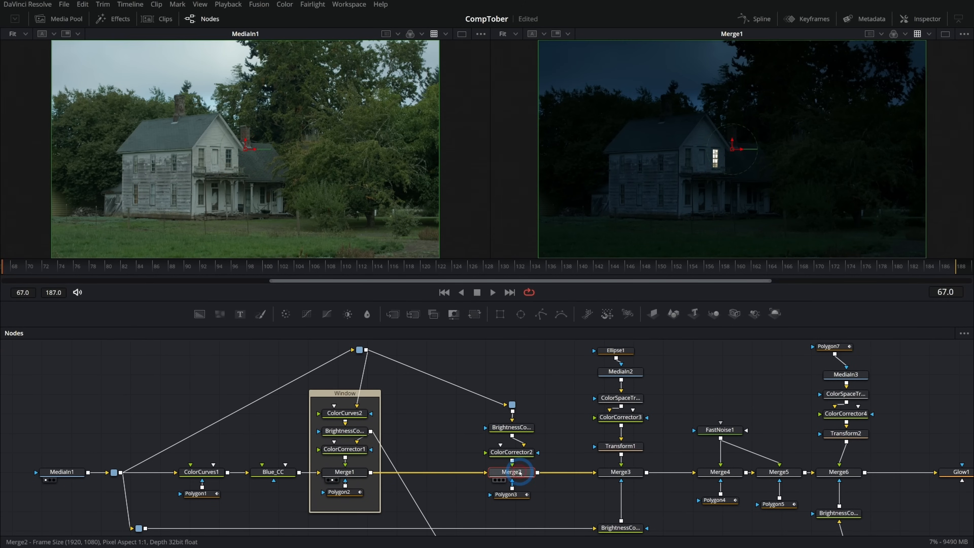
key("2")
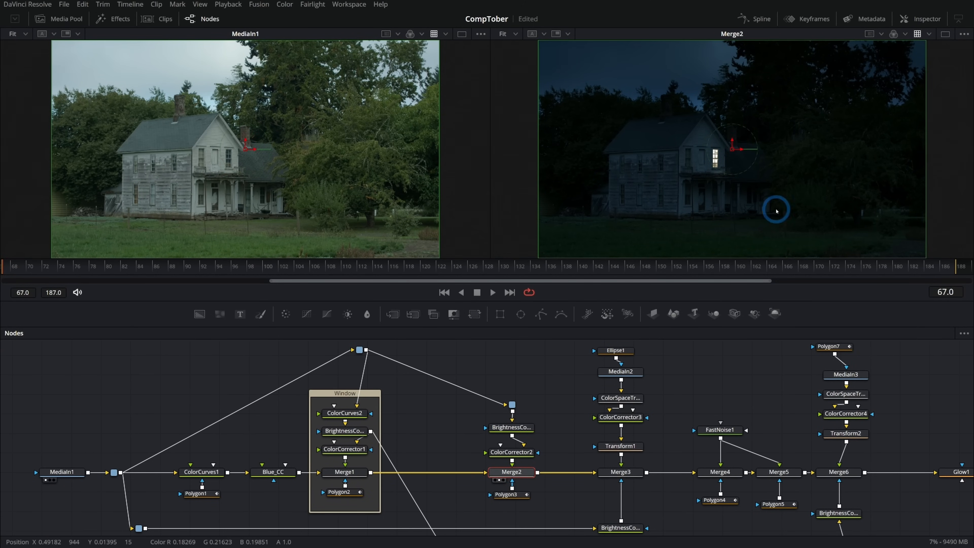
scroll(710, 192, "up", 5)
left_click_drag(766, 149, 722, 215)
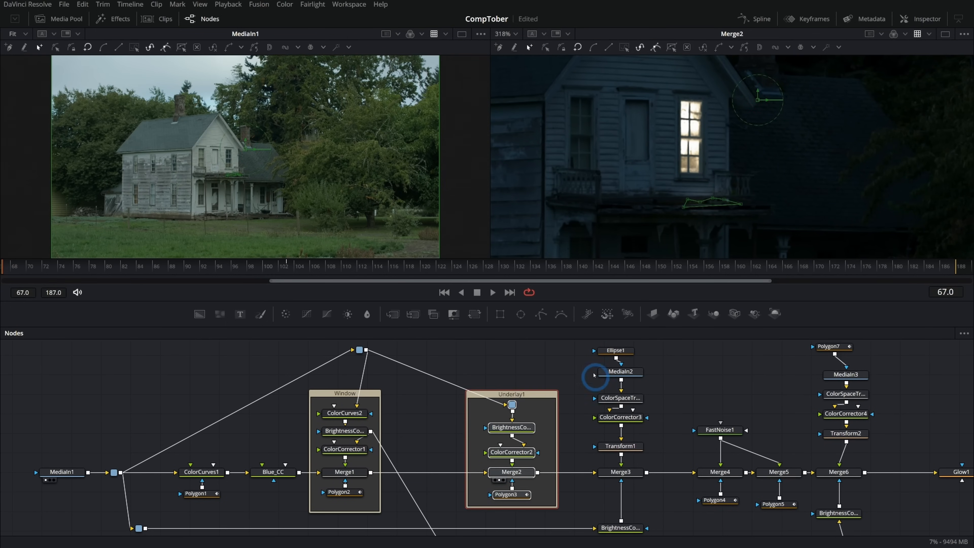
left_click(534, 397, "alt")
key("F2")
type("Lighting")
key("Return")
- Show Merge3 in the second viewer and group the nodes from Ellipse1 down to Merge3 in an underlay named Moon
left_click(582, 492)
key("2")
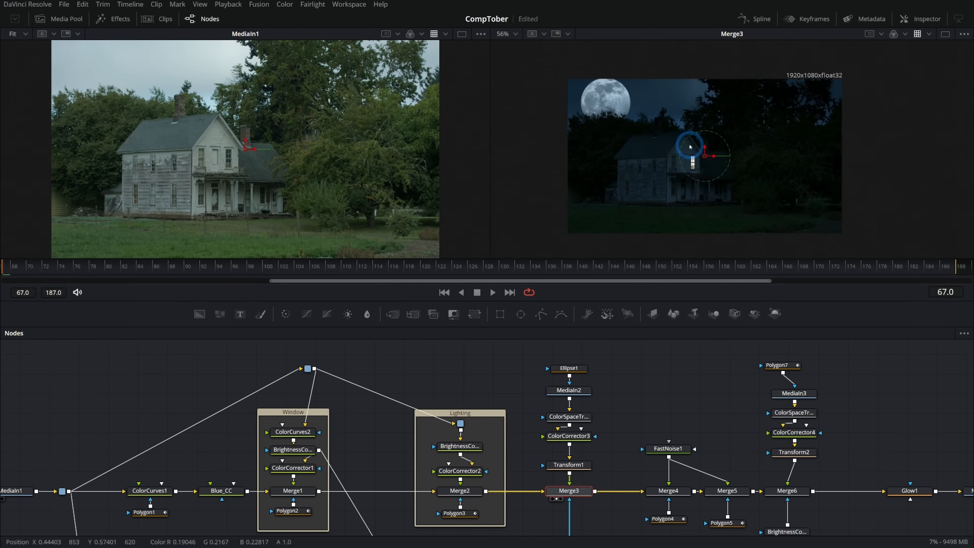
key("shift+space")
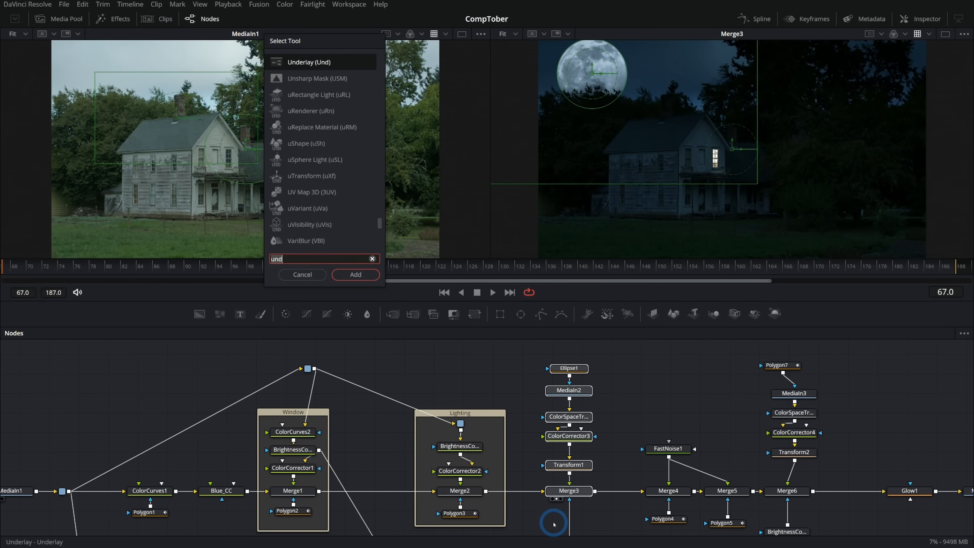
key("Return")
left_click_drag(598, 359, 599, 354)
left_click(610, 363)
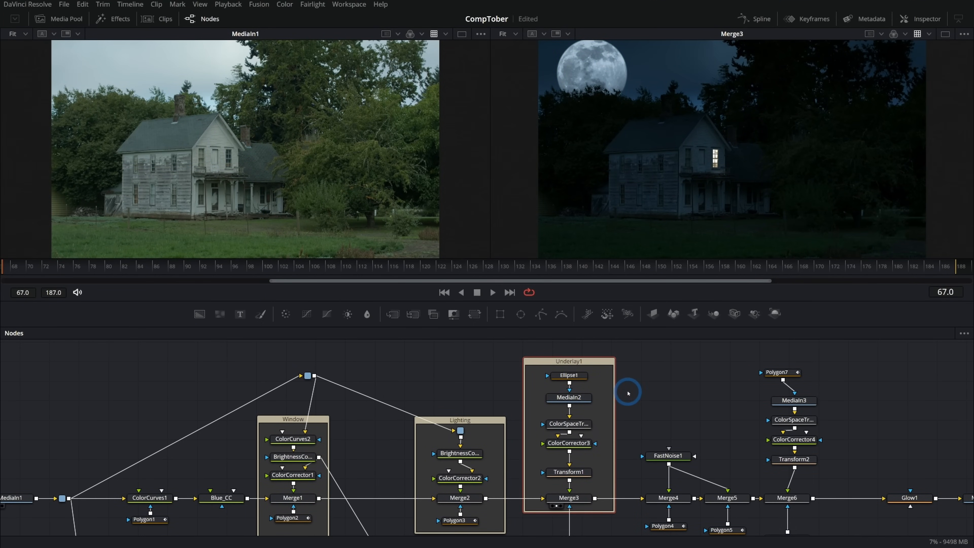
key("F2")
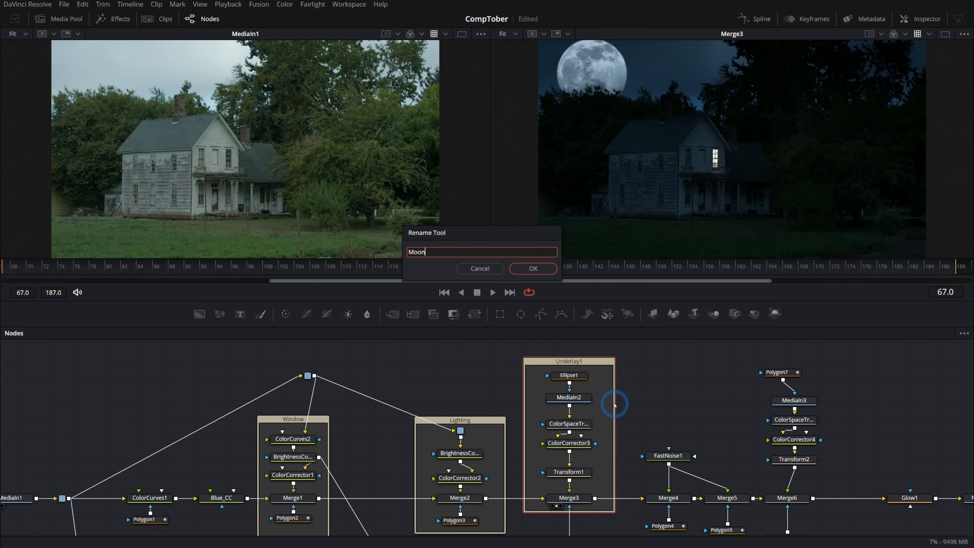
key("Return")
- Set the Moon underlay's colour to Blue
right_click(598, 363)
mouse_move(664, 500)
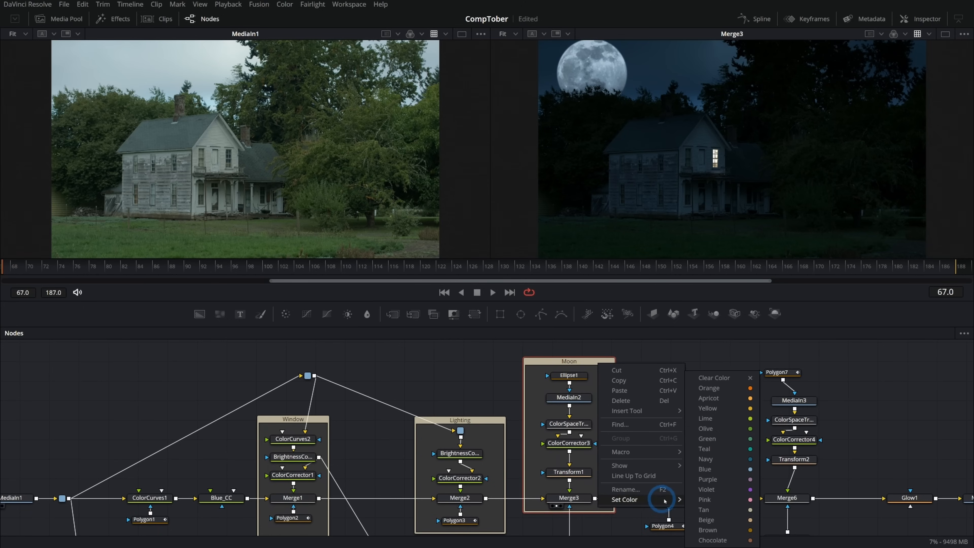
left_click(744, 469)
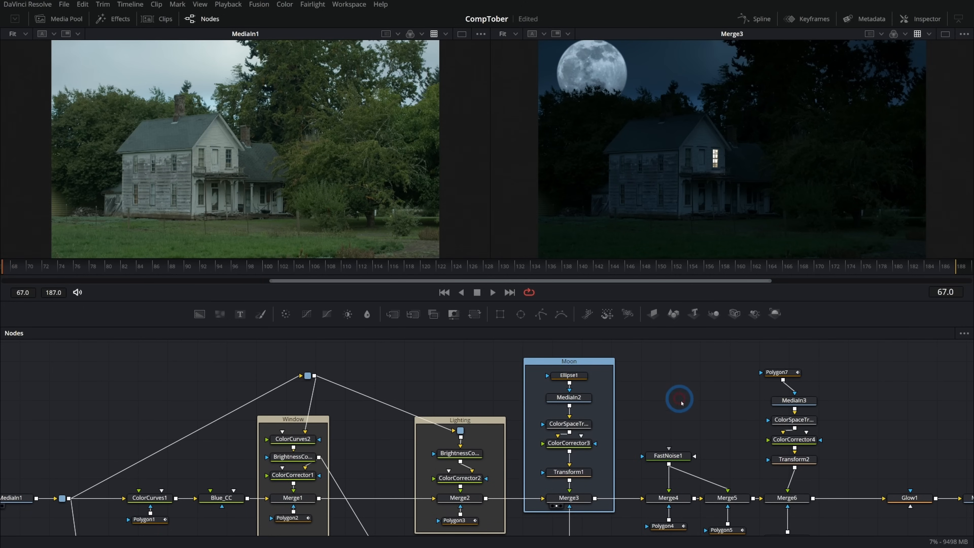
- Group FastNoise1, Merge4 and Polygon4 in an underlay named Fog, and Merge5 and Polygon5 in one named Clouds
left_click_drag(696, 484, 507, 455)
left_click_drag(462, 403, 554, 524)
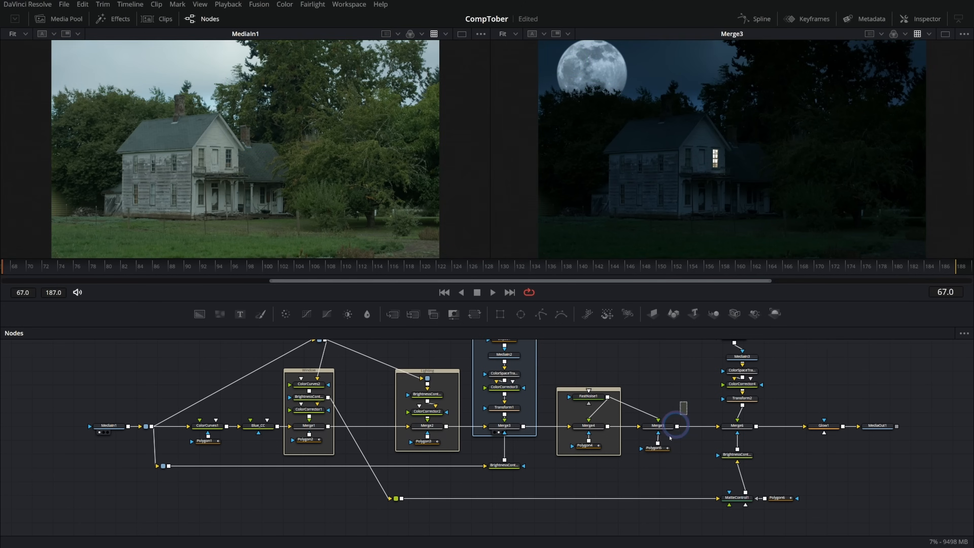
left_click_drag(671, 437, 650, 469)
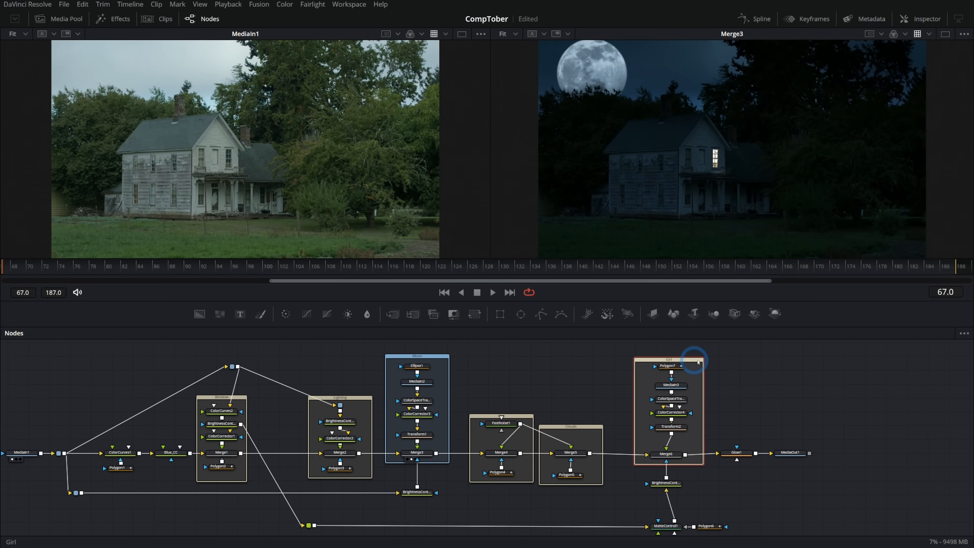
- Group the nodes from Polygon7 down to Merge6 in their own underlay and set its colour to Violet
right_click(694, 361)
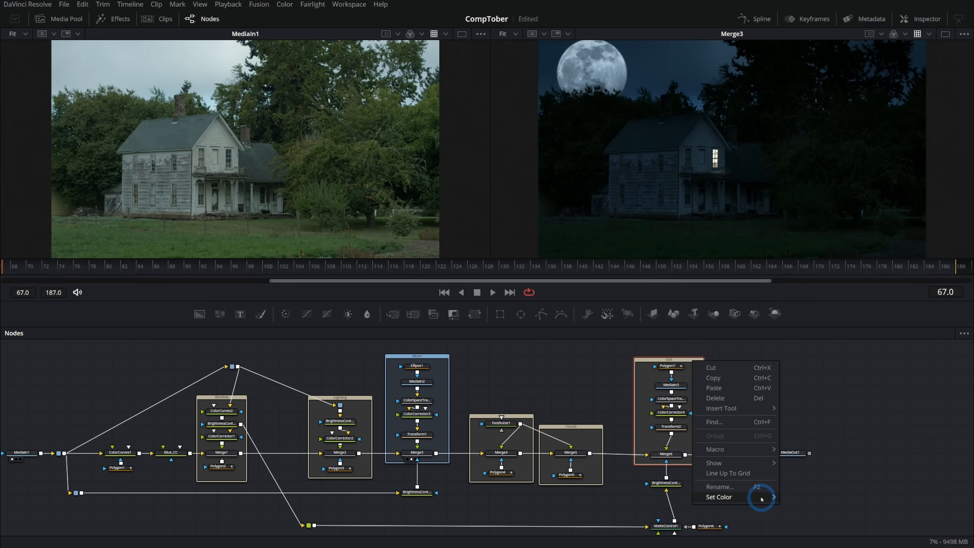
mouse_move(761, 499)
left_click(845, 491)
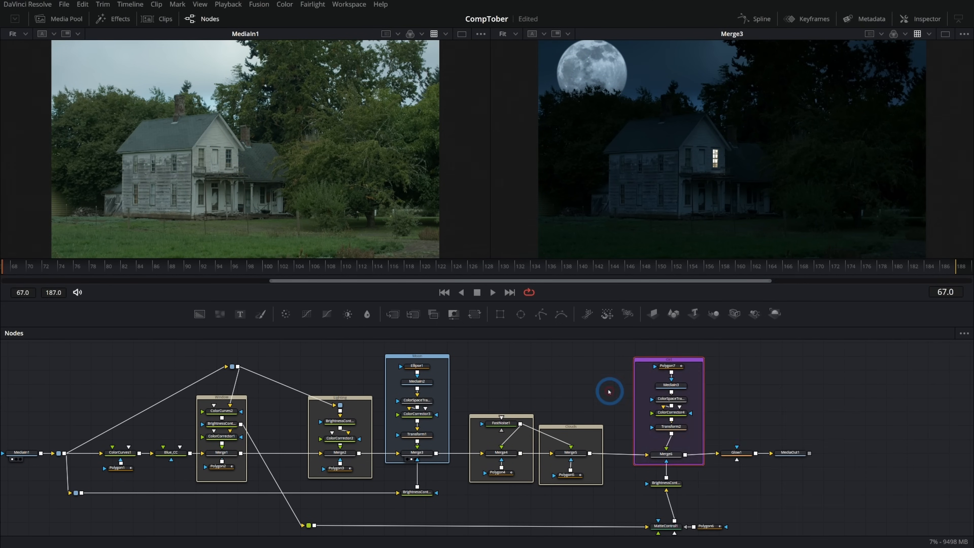
- Set the Clouds underlay's colour to Lime and the Fog underlay's colour to Tan
right_click(588, 427)
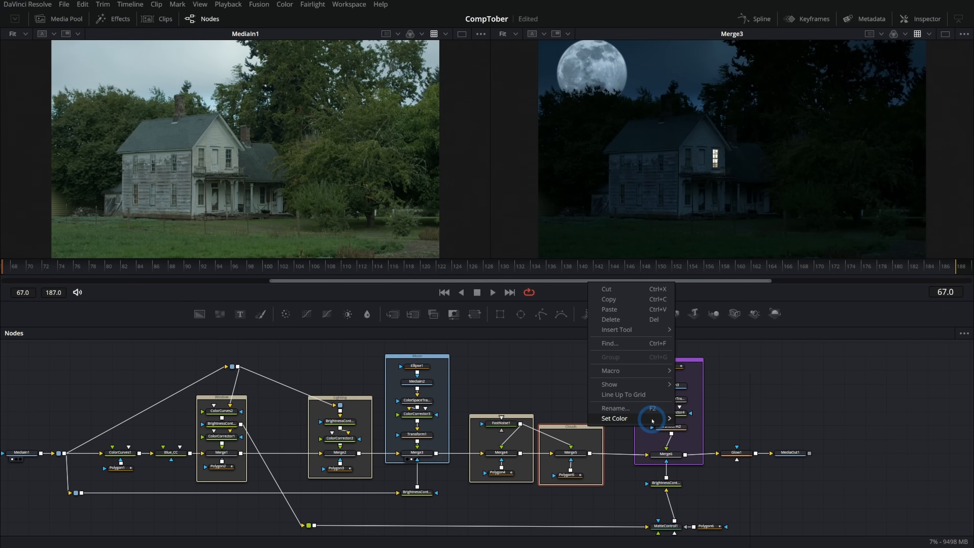
mouse_move(652, 418)
left_click(726, 420)
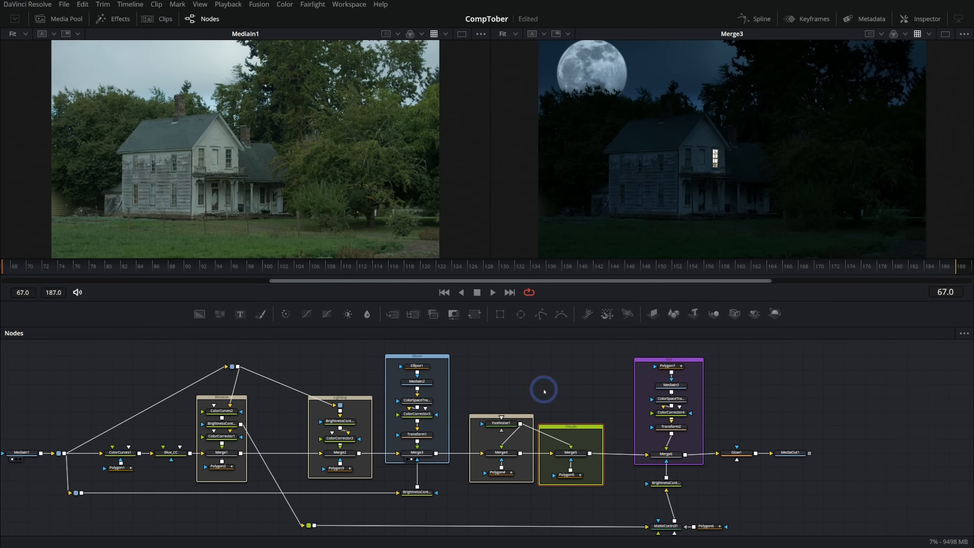
right_click(520, 417)
mouse_move(587, 405)
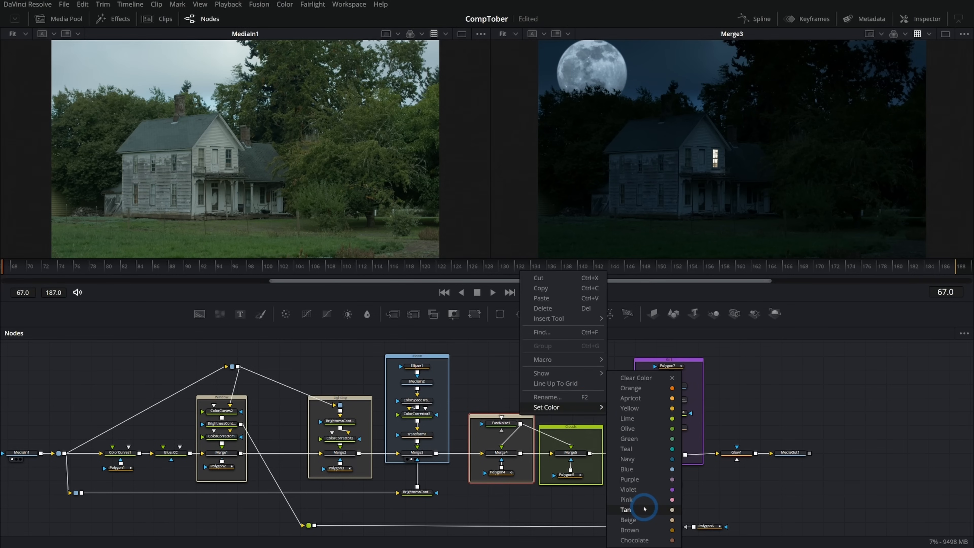
left_click(641, 503)
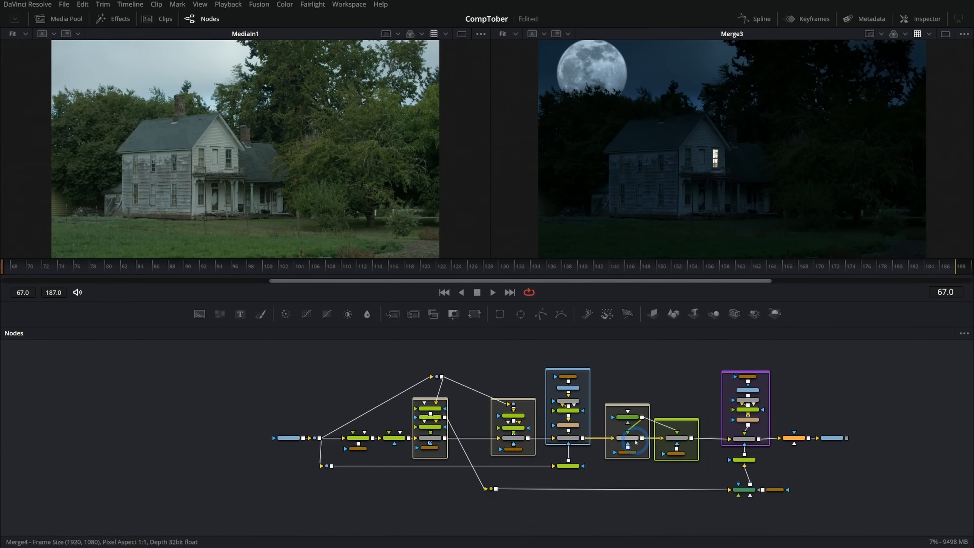
- Load FastNoise1 into the first viewer and adjust the width split between the two viewers
scroll(596, 437, "up", 3)
left_click_drag(732, 396, 633, 407)
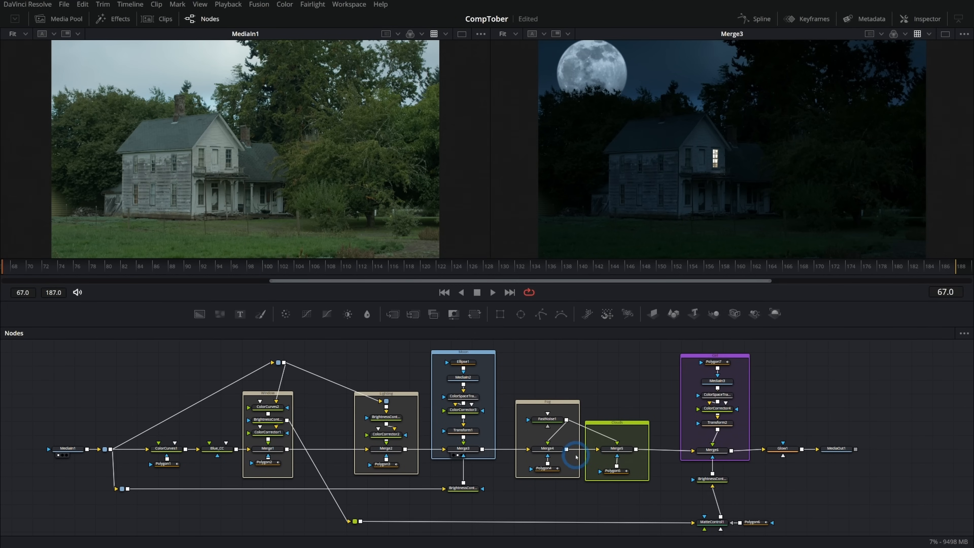
left_click(557, 451)
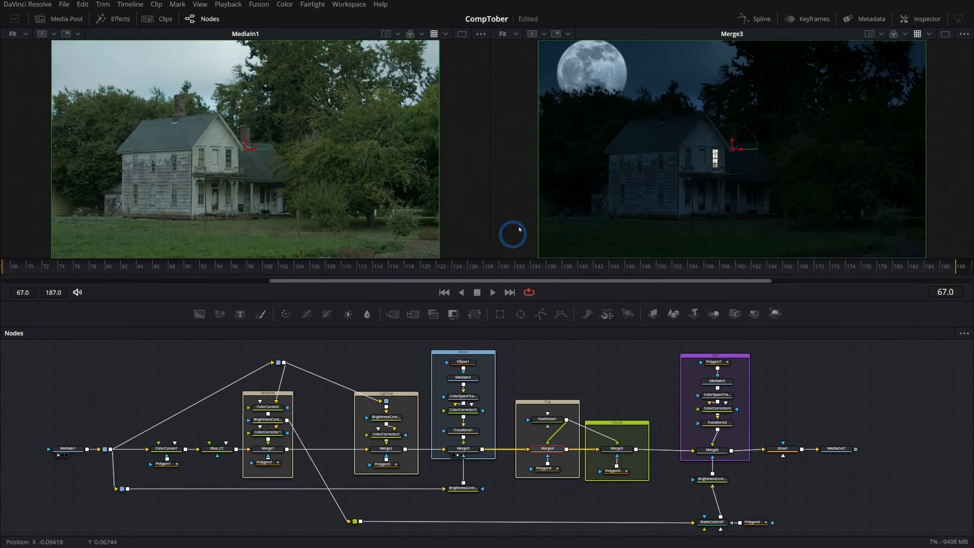
left_click_drag(491, 207, 250, 233)
scroll(490, 197, "up", 3)
scroll(387, 217, "down", 3)
left_click_drag(66, 268, 12, 288)
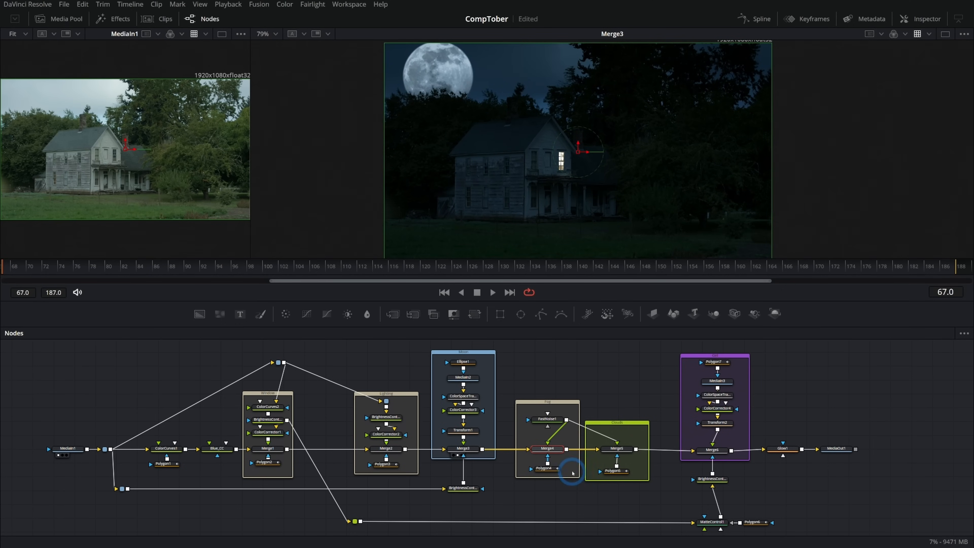
left_click(550, 420)
key("1")
left_click_drag(251, 234, 429, 246)
- Try FastNoise1 Seethe Rates of 0.055 and 0.015, playing back the noise to judge its movement
left_click(927, 19)
left_click_drag(844, 255, 847, 255)
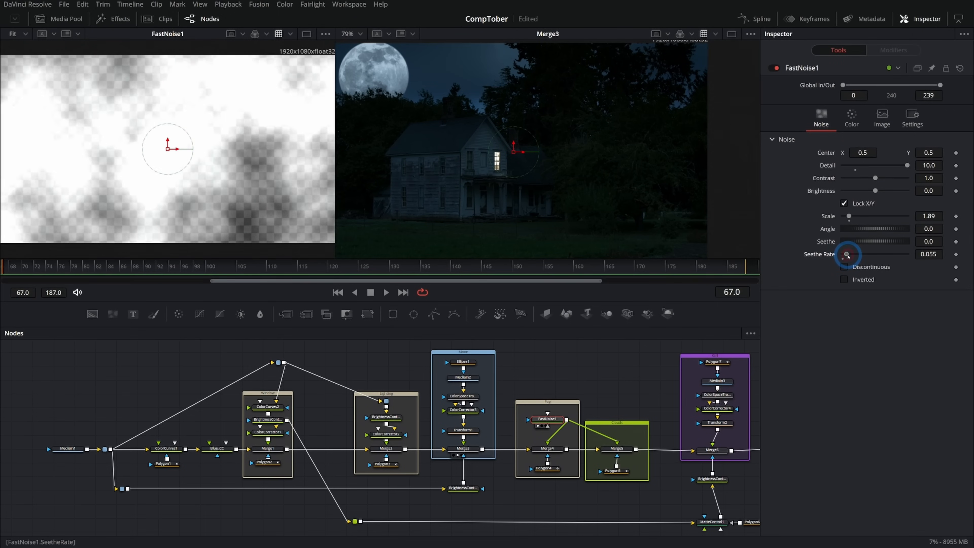
left_click(376, 253)
key("space")
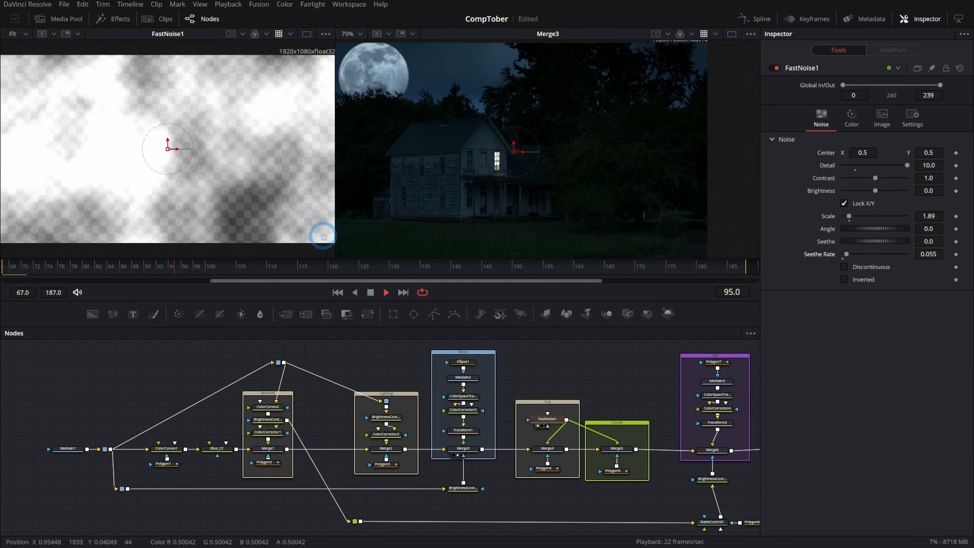
key("space")
left_click_drag(937, 255, 922, 257)
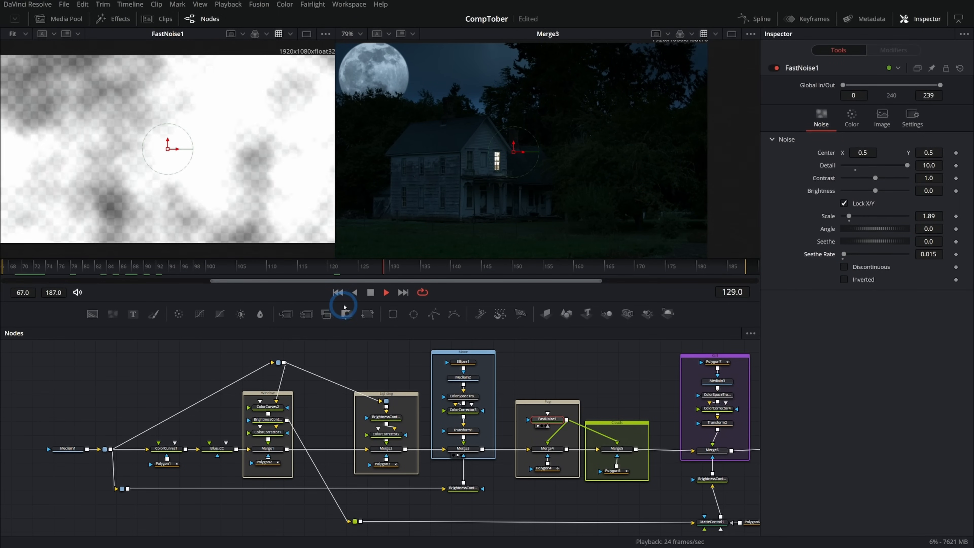
key("space")
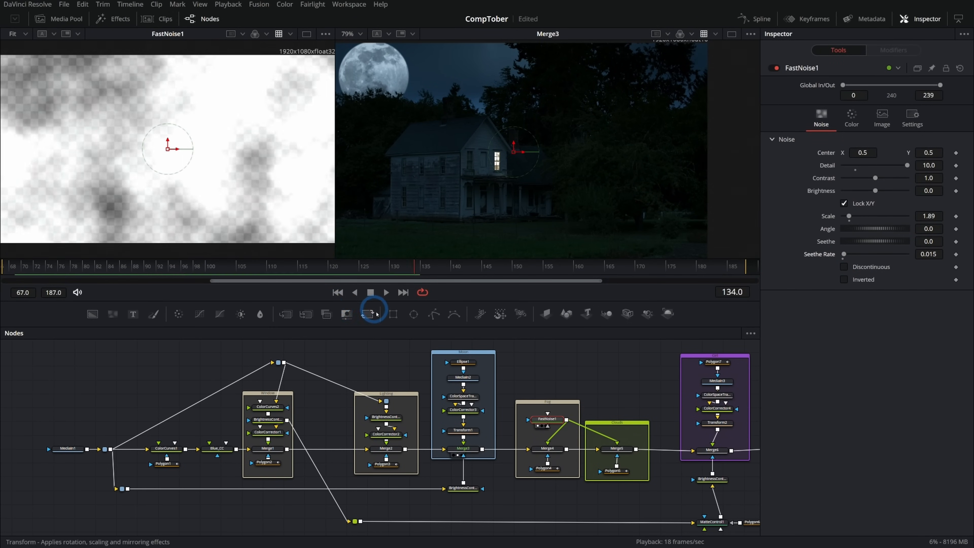
- At frame 67, shift the whole Polygon4 fog mask toward the left of the image and keyframe its shape
left_click(553, 449)
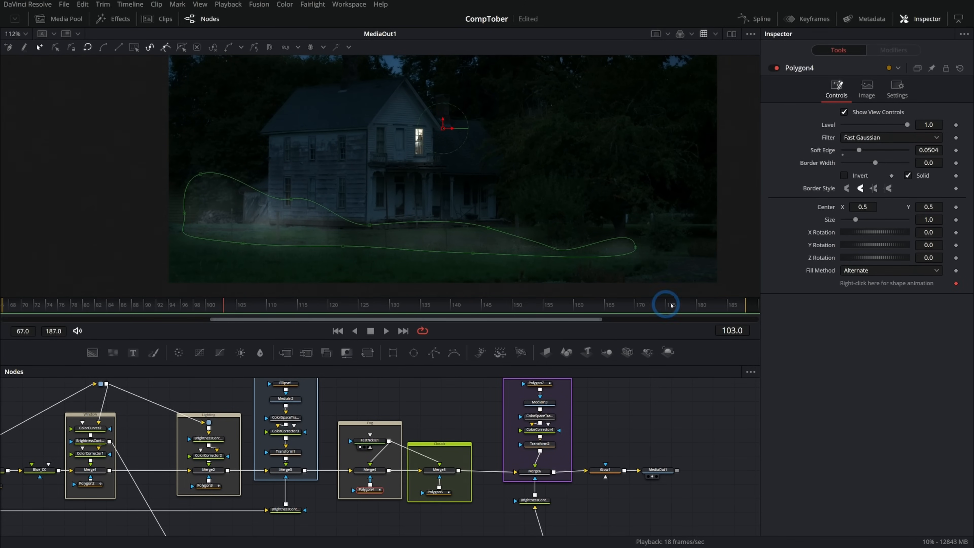
left_click_drag(240, 300, 11, 300)
left_click_drag(142, 161, 675, 283)
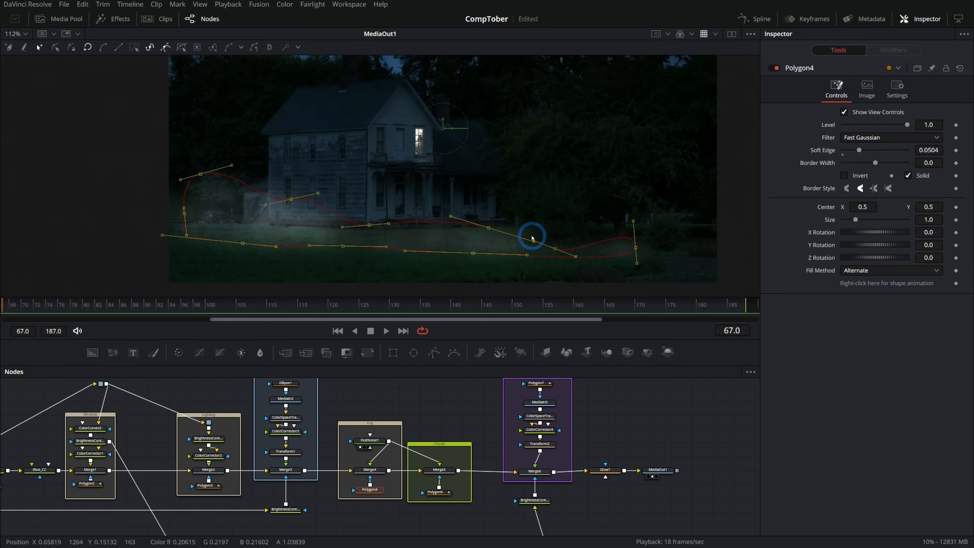
left_click_drag(479, 231, 460, 233)
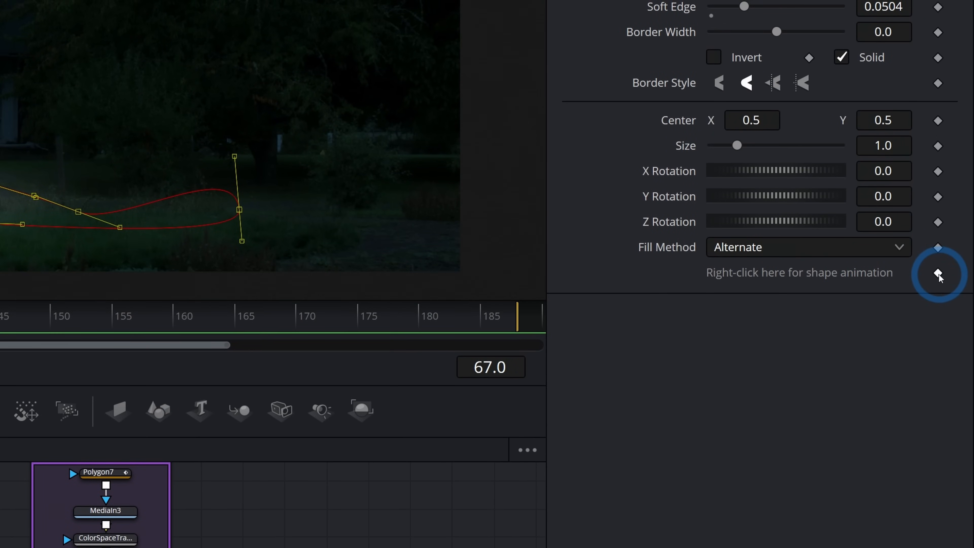
left_click(938, 273)
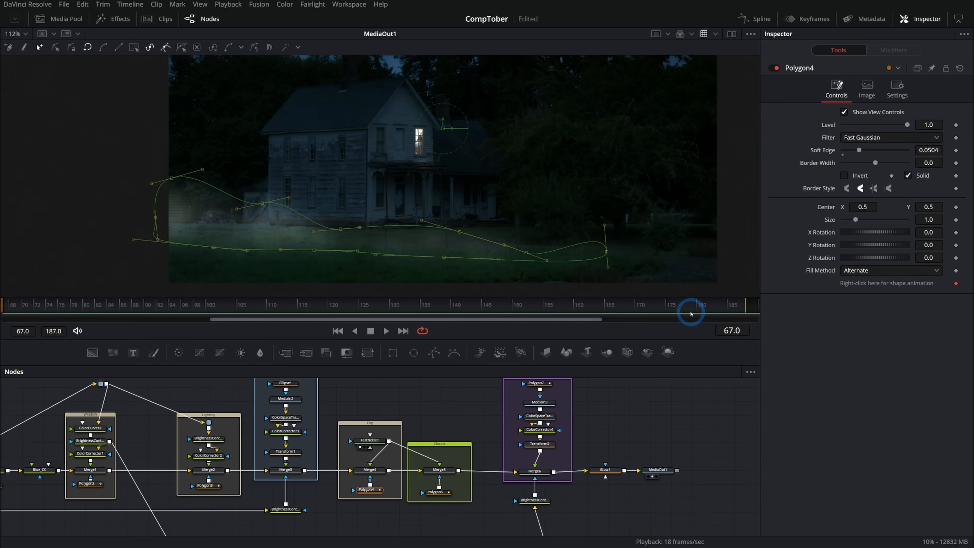
- At frame 188, move the Polygon4 fog mask across the lawn toward the right of the image and adjust its points
left_click(497, 319)
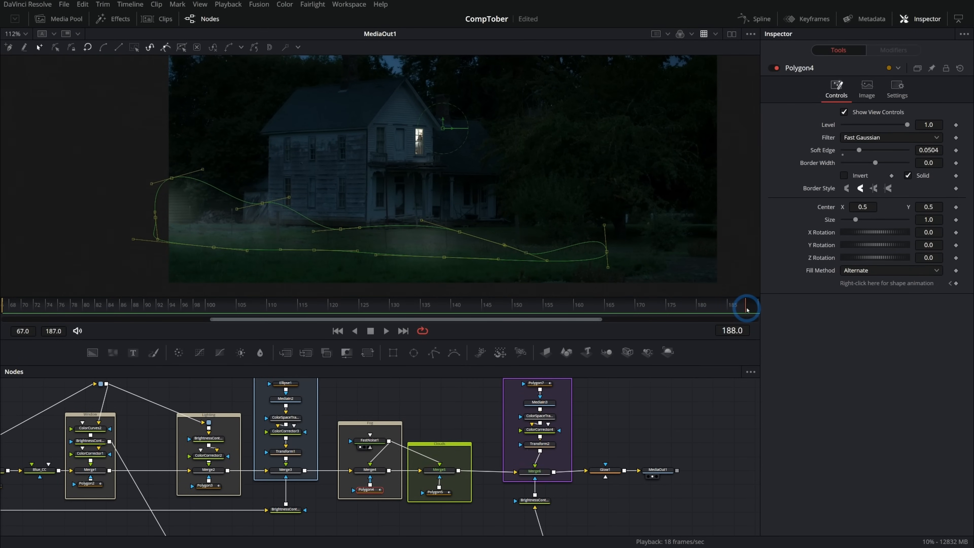
left_click_drag(607, 253, 692, 254)
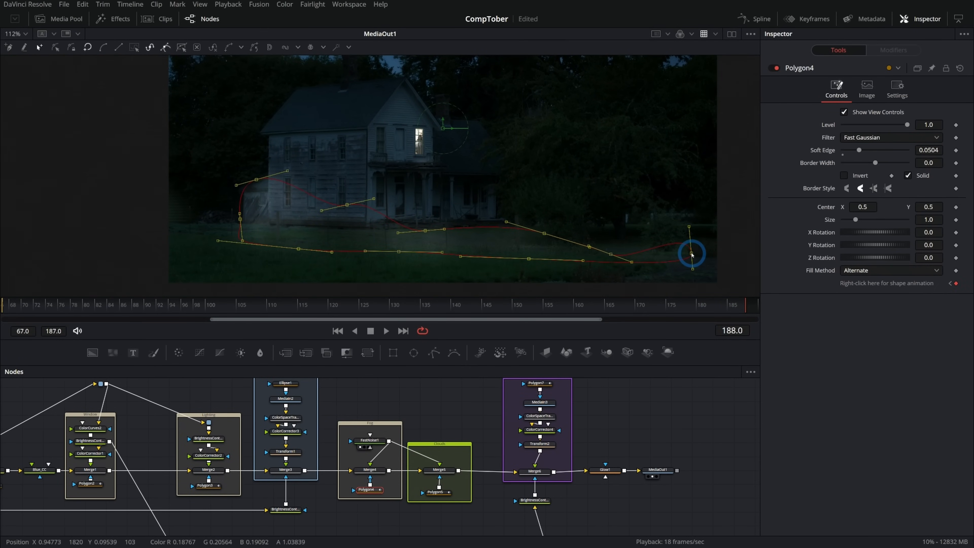
left_click_drag(259, 180, 344, 248)
left_click_drag(145, 229, 251, 245)
left_click_drag(349, 206, 491, 224)
- Play the MediaOut1 result from frame 67 to check the drifting fog
left_click_drag(681, 305, 2, 299)
left_click(658, 470)
left_click(386, 331)
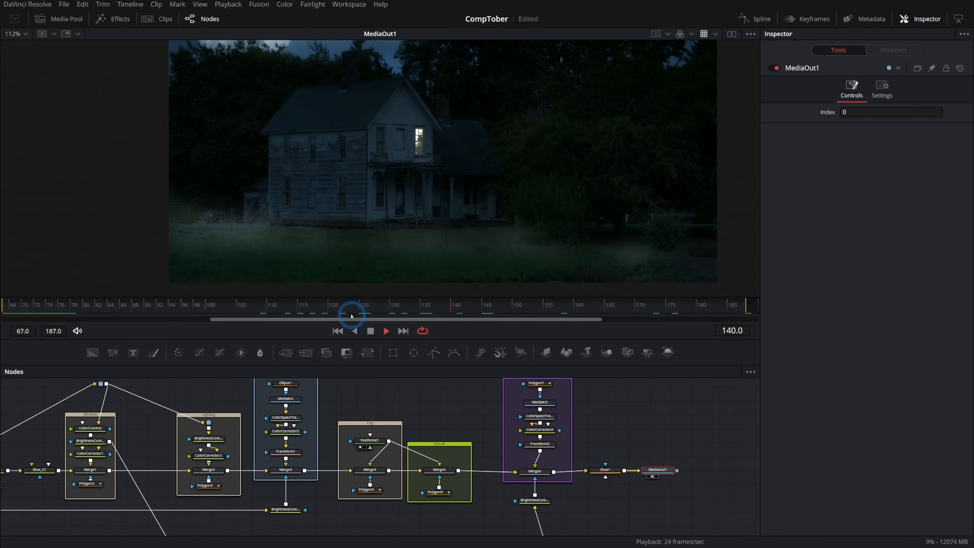
- Set FastNoise1's Seethe Rate to 0.005 and replay the MediaOut1 result from frame 67
left_click(370, 331)
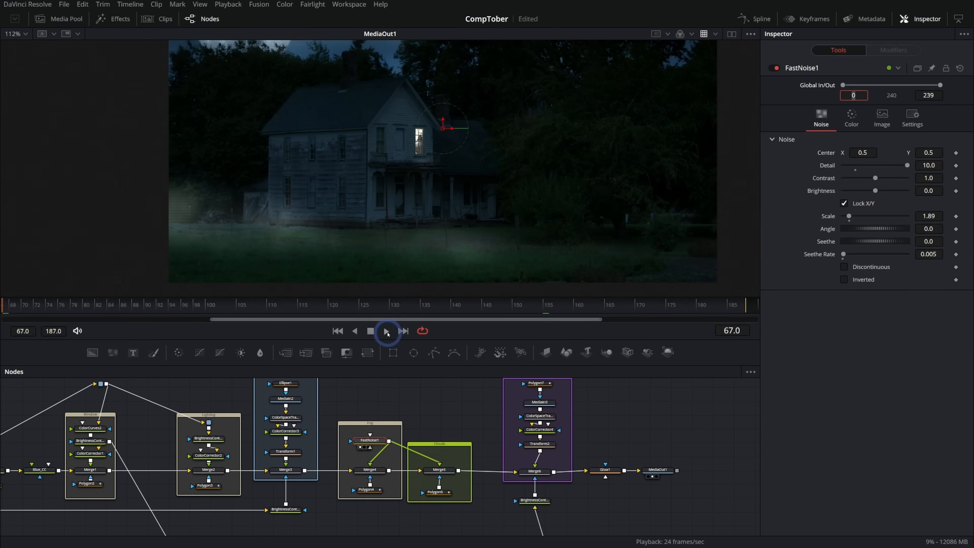
left_click(386, 331)
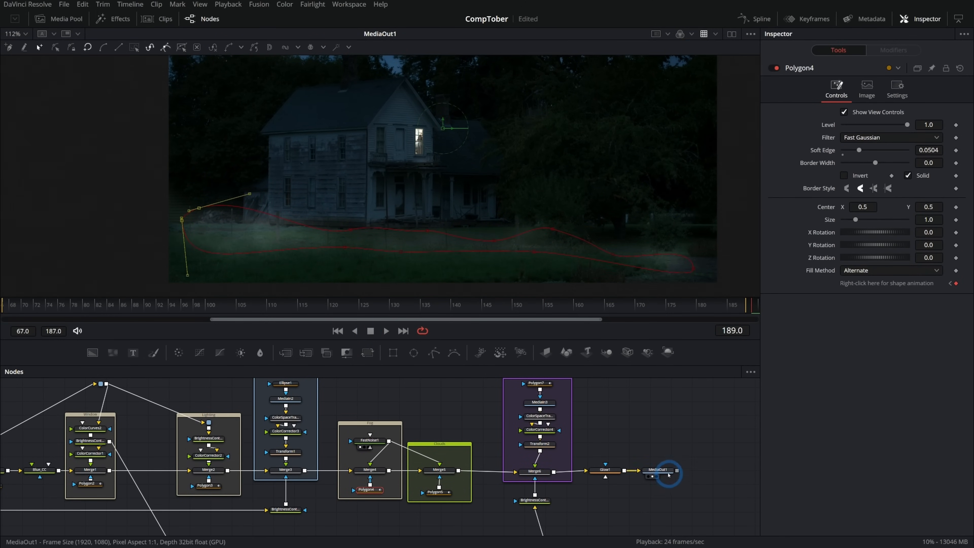
left_click(658, 470)
left_click_drag(483, 308, 4, 319)
key("space")
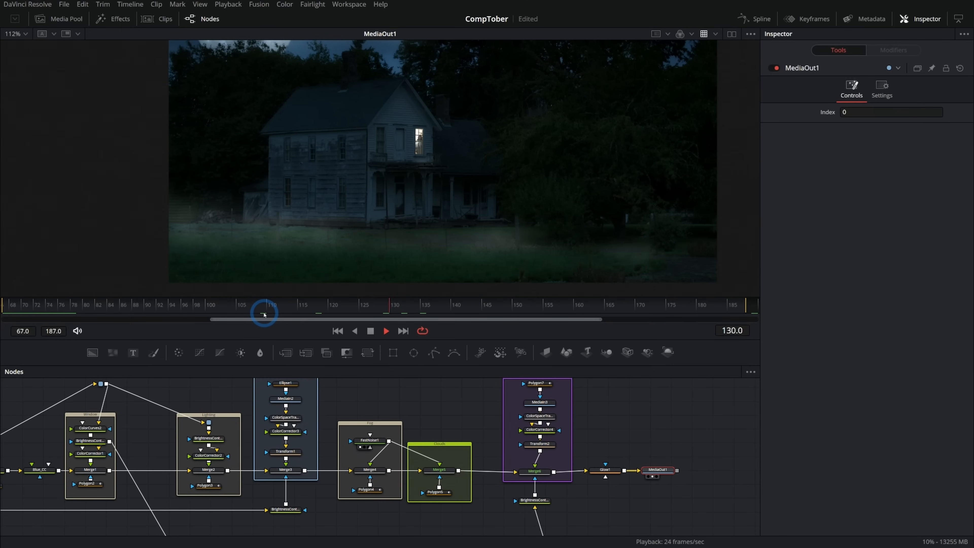
key("space")
- At frame 115, set Merge6's Blend to 0.0 to hide the woman in the window and keyframe the value
left_click_drag(475, 306, 328, 303)
scroll(430, 214, "up", 10)
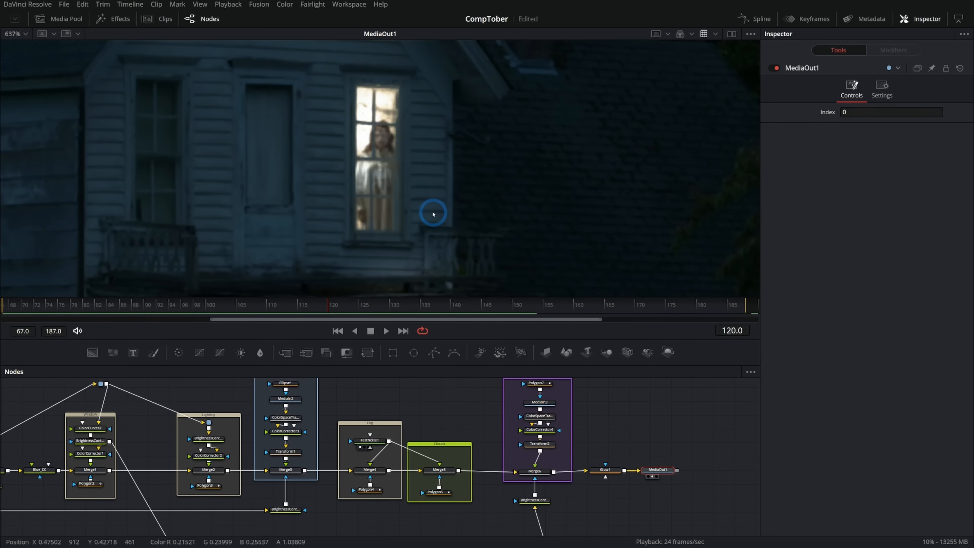
left_click(535, 471)
left_click_drag(330, 311, 309, 312)
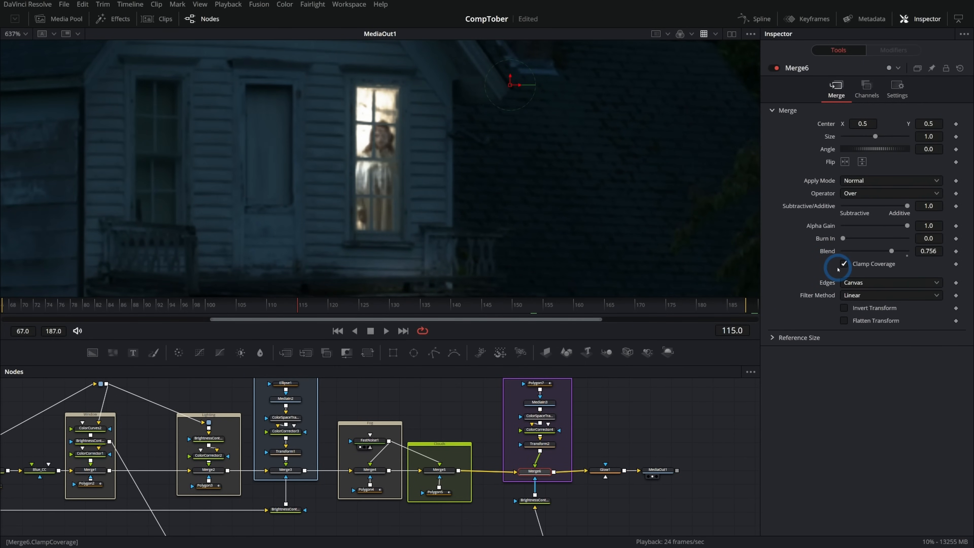
left_click_drag(891, 251, 731, 269)
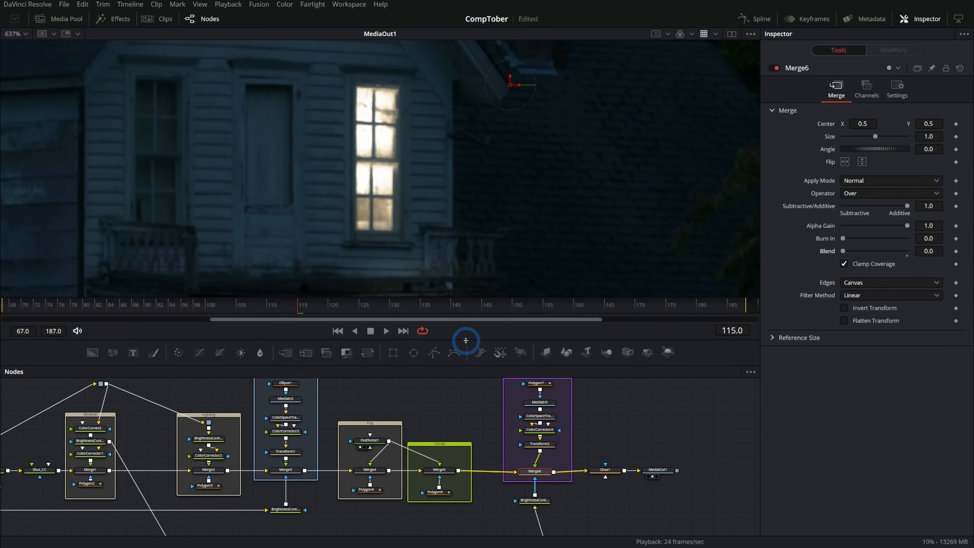
left_click(955, 251)
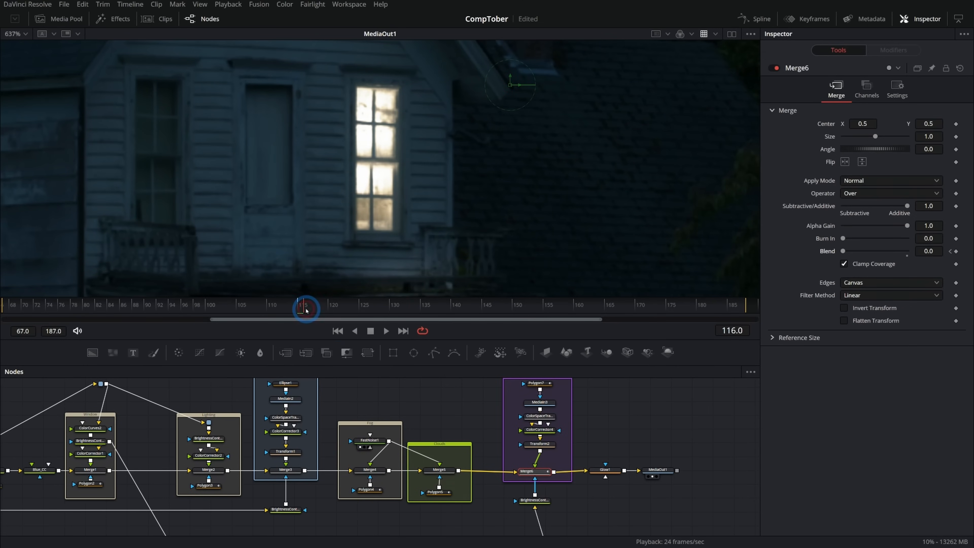
- At frame 116, raise Merge6's Blend to 0.732 and play the shot from an earlier frame to check her sudden appearance
left_click_drag(843, 251, 890, 254)
left_click_drag(272, 307, 62, 337)
key("space")
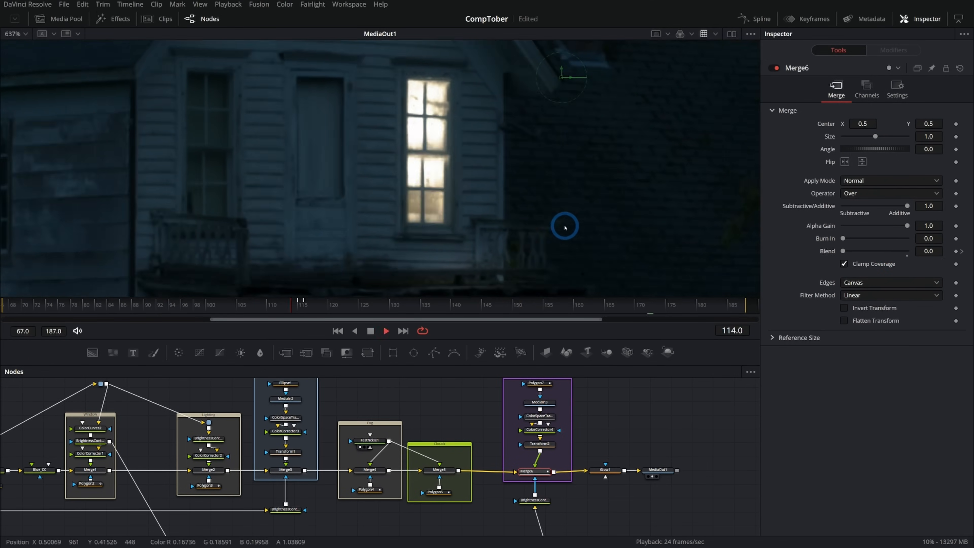
key("space")
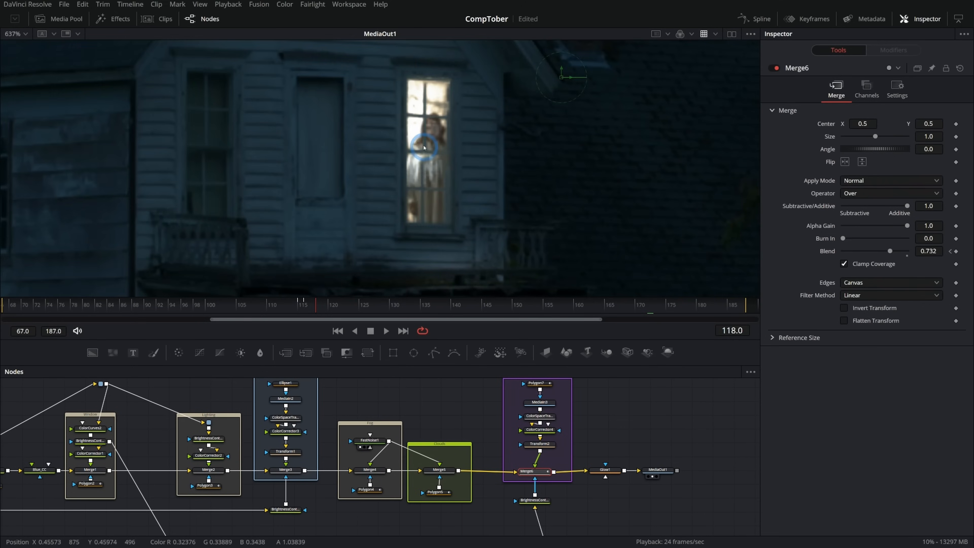
- Scrub the MediaOut1 result around frames 122 to 131 to examine the flickering detail in the lit window up close
scroll(425, 150, "up", 6)
left_click(390, 306)
left_click(339, 305)
left_click(519, 212)
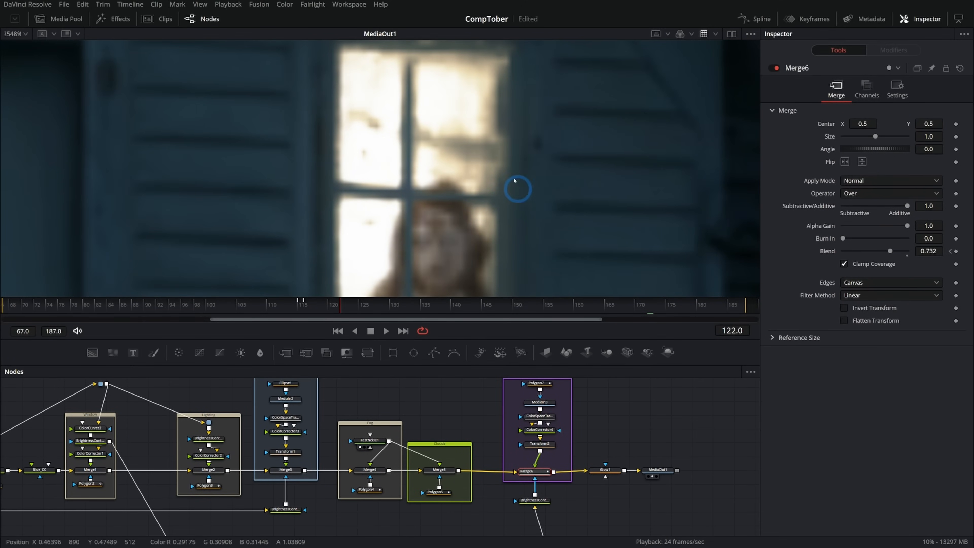
left_click_drag(338, 305, 389, 305)
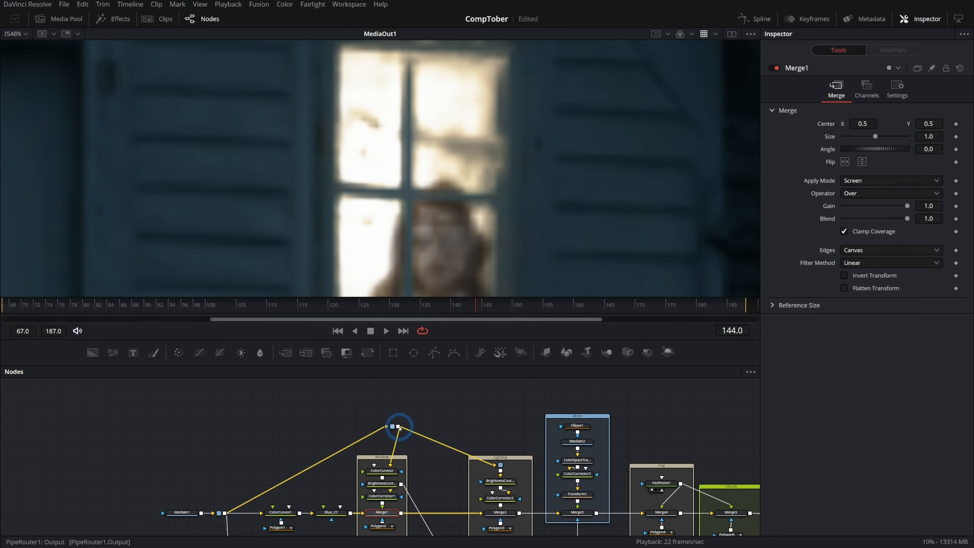
- Add a Reduce Noise v5 node, feed it from PipeRouter1 and show its output in the viewer
left_click_drag(393, 426, 383, 395)
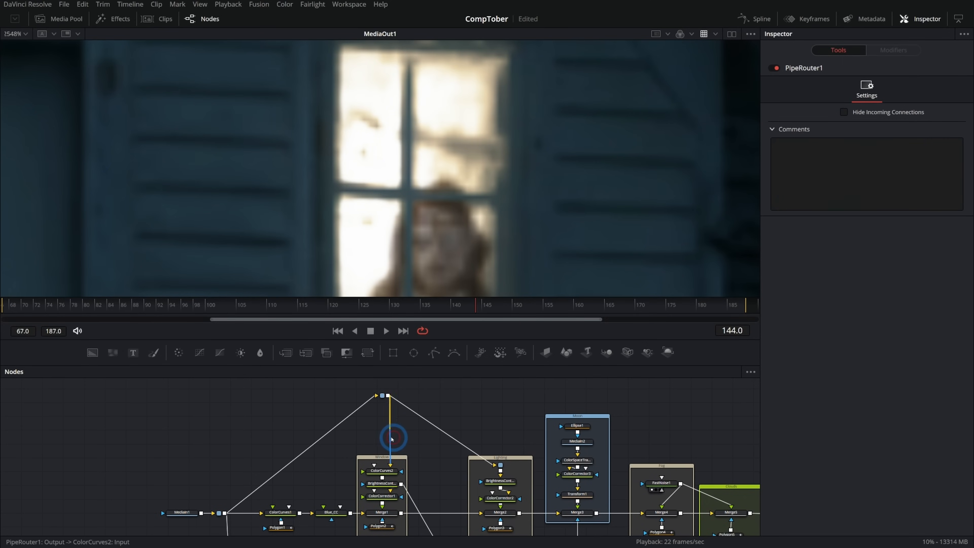
scroll(396, 435, "up", 3)
key("shift+space")
type("red")
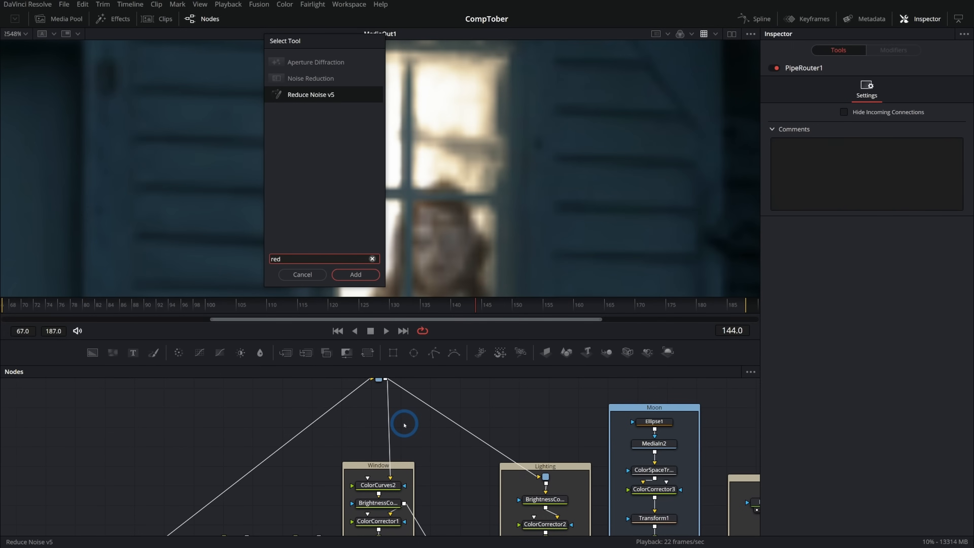
key("Return")
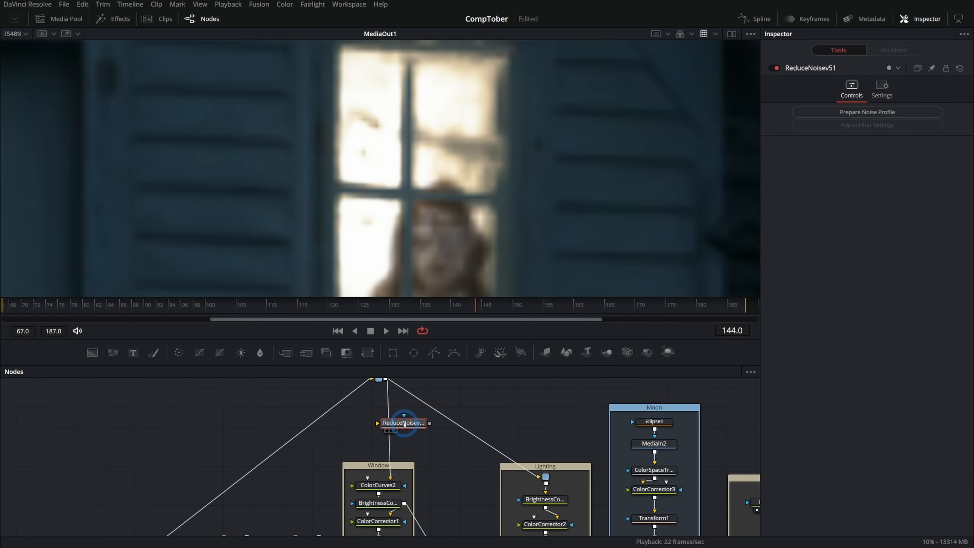
left_click_drag(410, 428, 443, 451)
left_click_drag(386, 379, 428, 451)
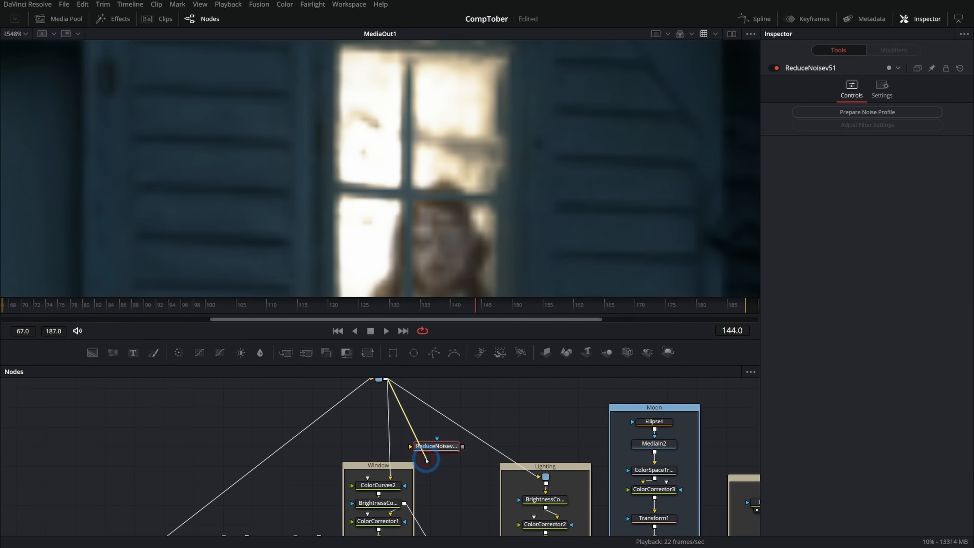
key("2")
- Prepare a noise profile for ReduceNoisev51 from a flat sky area of the house footage and apply the default filter
scroll(551, 181, "down", 1)
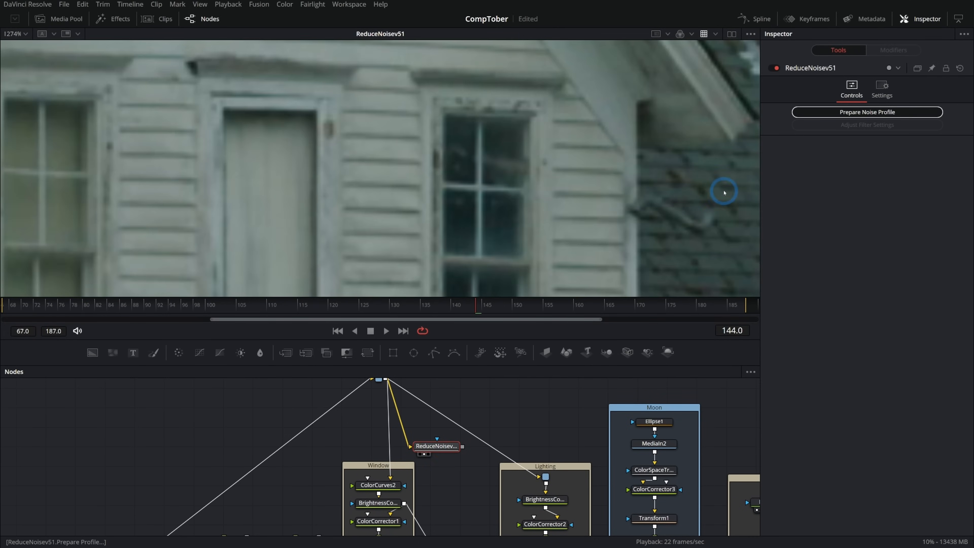
left_click(855, 113)
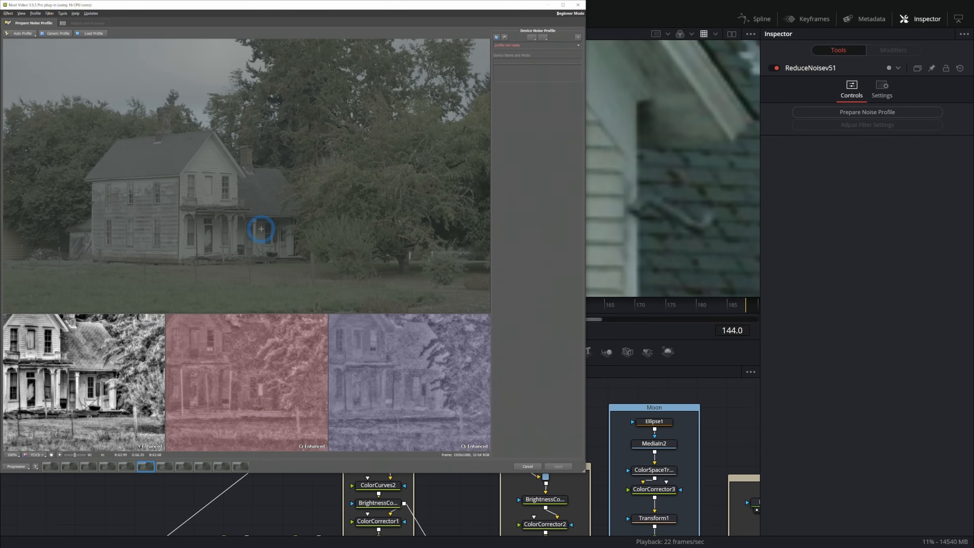
left_click_drag(113, 51, 186, 88)
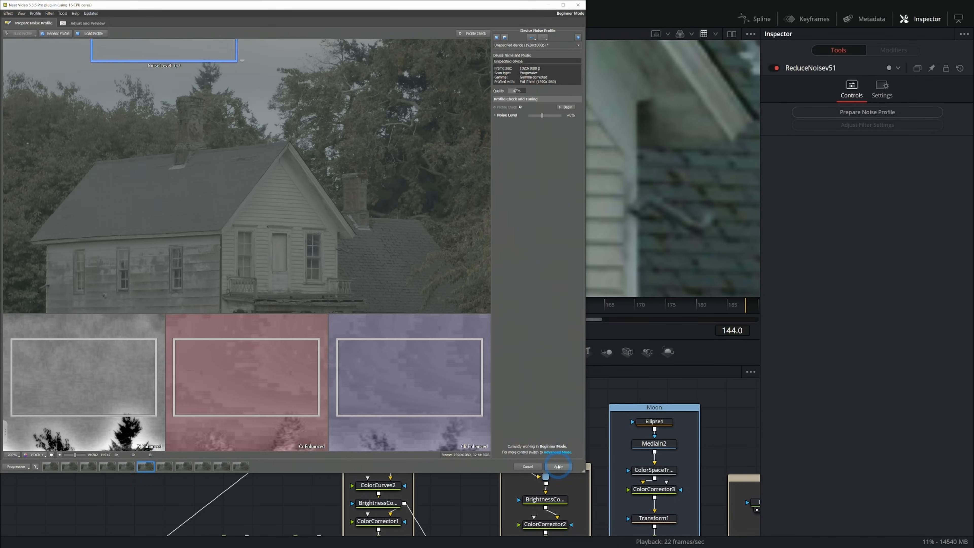
left_click(558, 466)
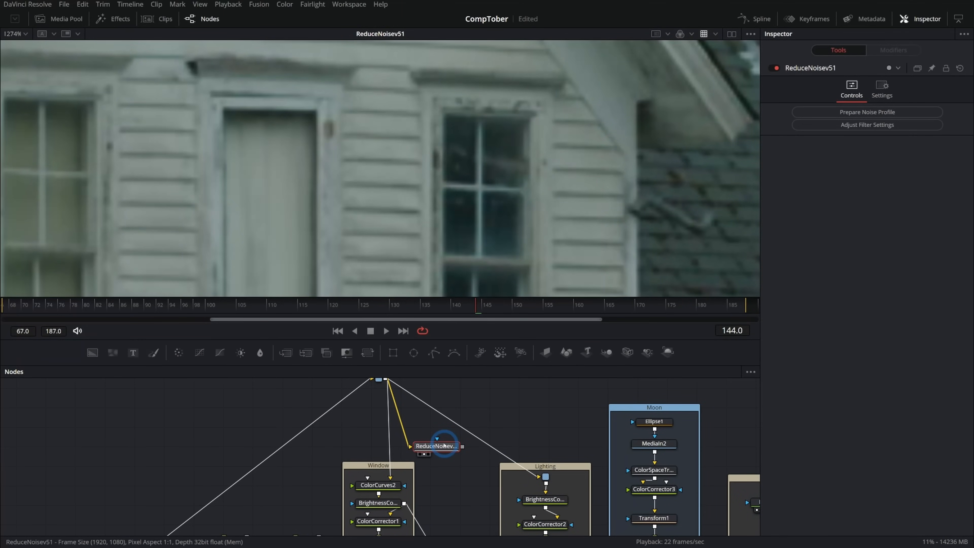
- Insert ReduceNoisev51 between PipeRouter1 and ColorCurves2, and play the MediaOut1 result to check the window
left_click_drag(437, 446, 391, 478)
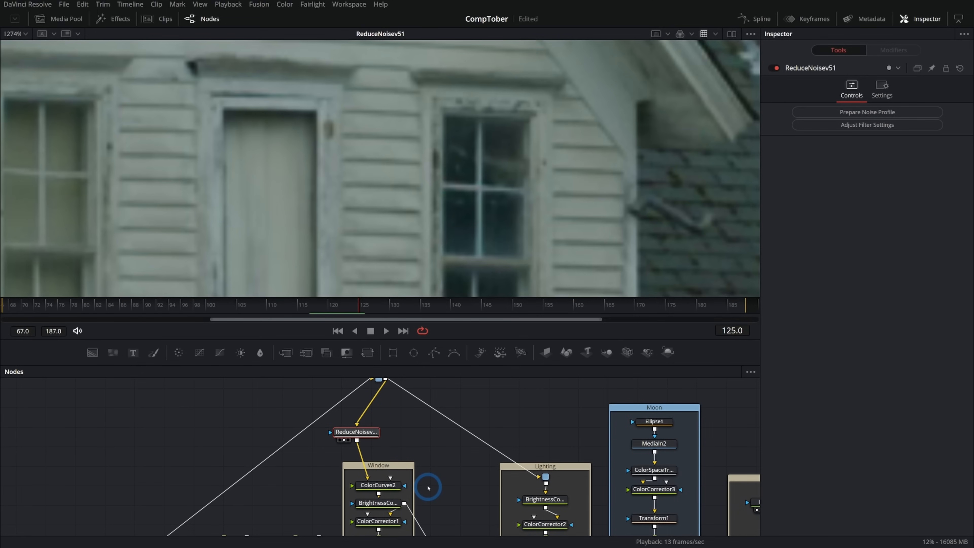
scroll(471, 412, "down", 5)
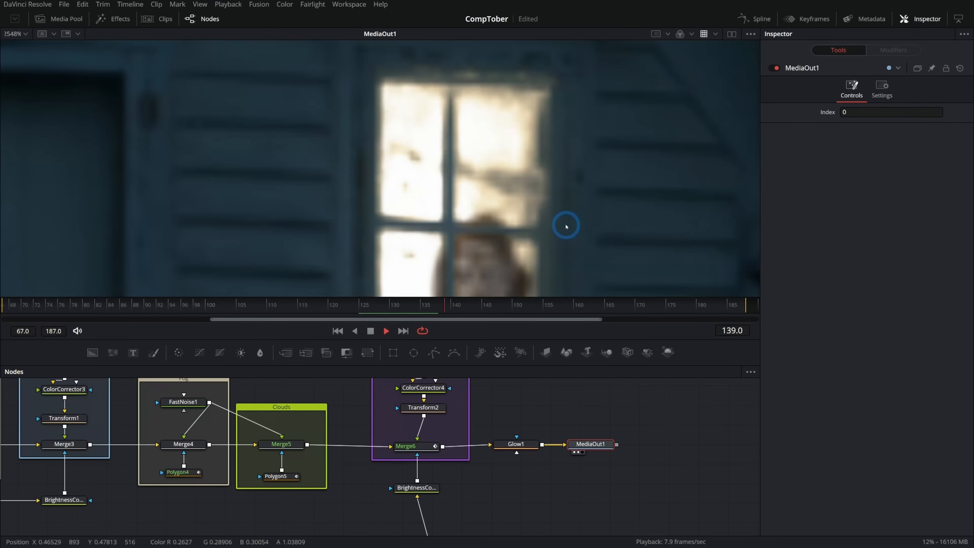
key("space")
- Delete the noise reduction node above the Window group
left_click_drag(279, 379, 421, 446)
left_click_drag(282, 459, 409, 450)
left_click(351, 453)
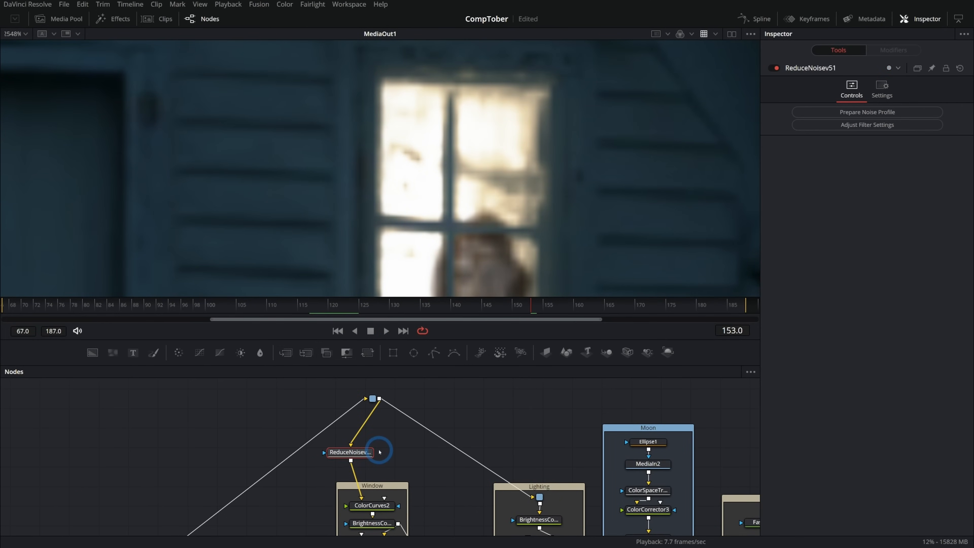
key("Delete")
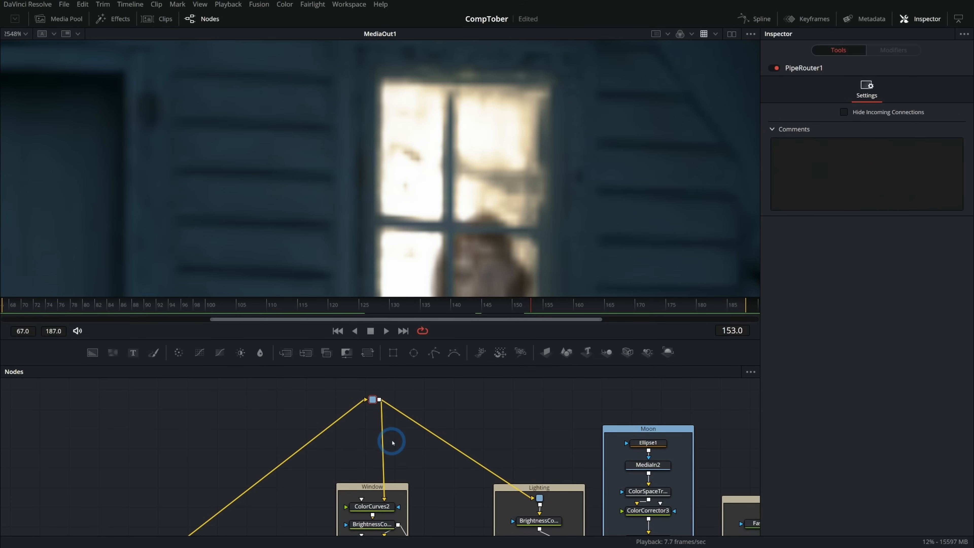
- Add a Time Speed node between PipeRouter1 and ColorCurves2 and show it beside the MediaOut1 result
key("shift+space")
type("red")
key("BackSpace")
key("BackSpace")
key("BackSpace")
type("time")
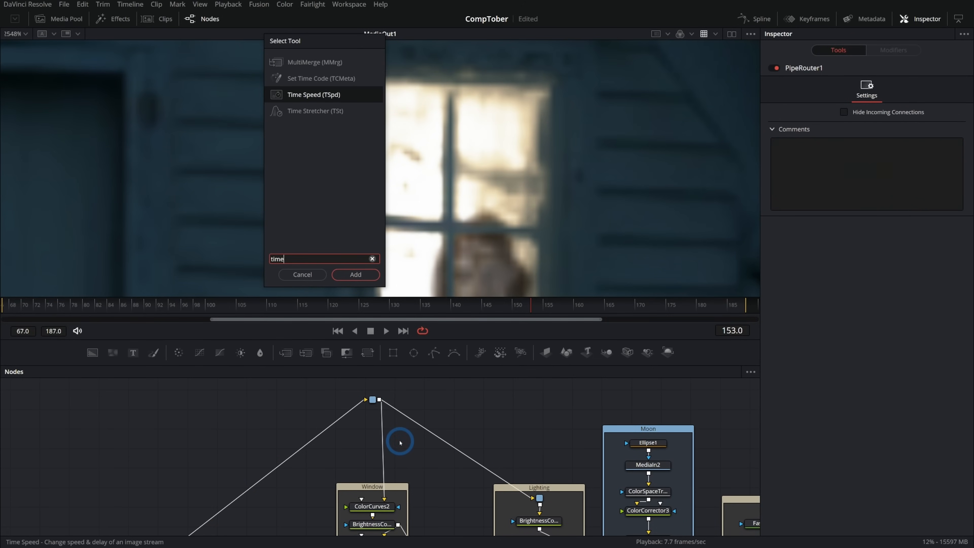
key("Return")
left_click_drag(400, 442, 380, 452)
key("1")
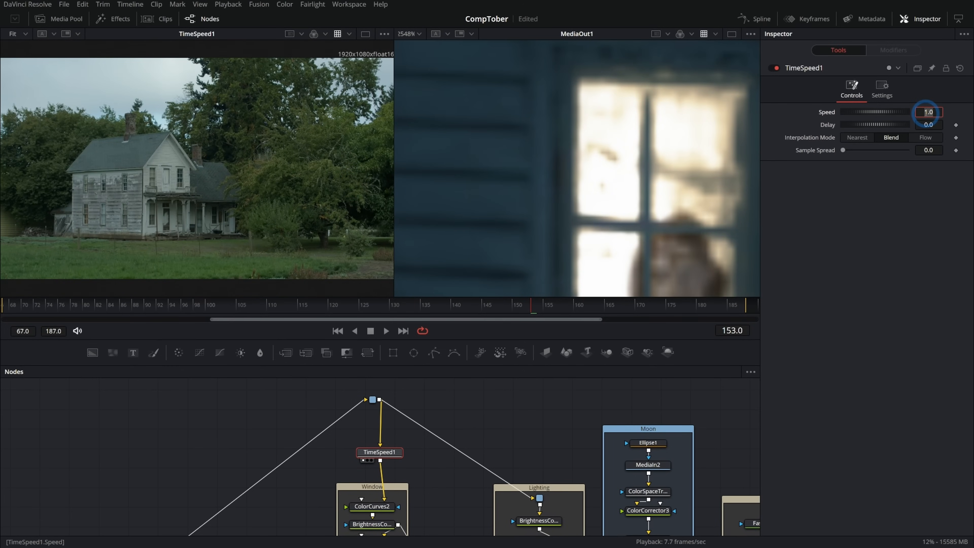
- Freeze the window's source footage by setting TimeSpeed1 to Speed 0.0, Delay 150 and Nearest interpolation
key("Tab")
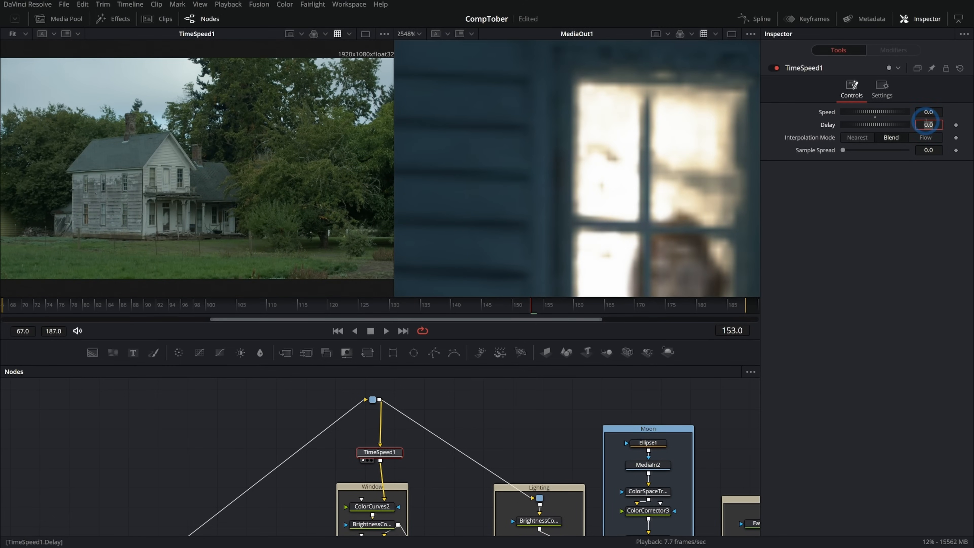
type("150")
key("Tab")
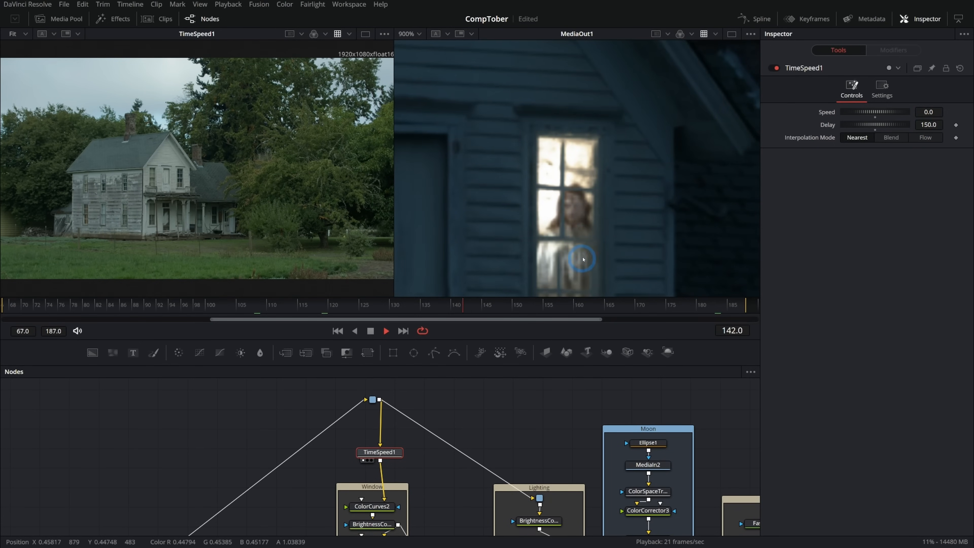
- Play and scrub the MediaOut1 result, both close up and across the whole house, to check the frozen window texture
scroll(586, 262, "up", 5)
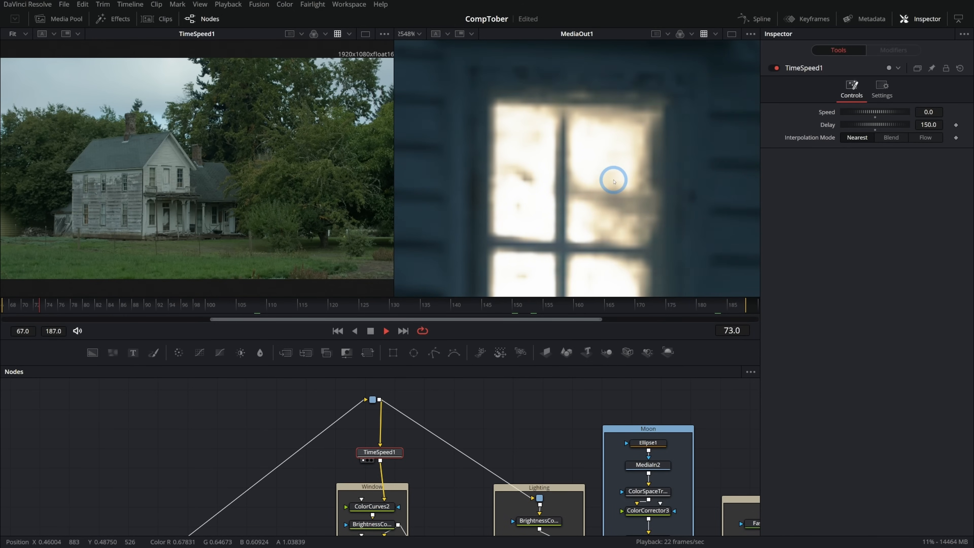
key("space")
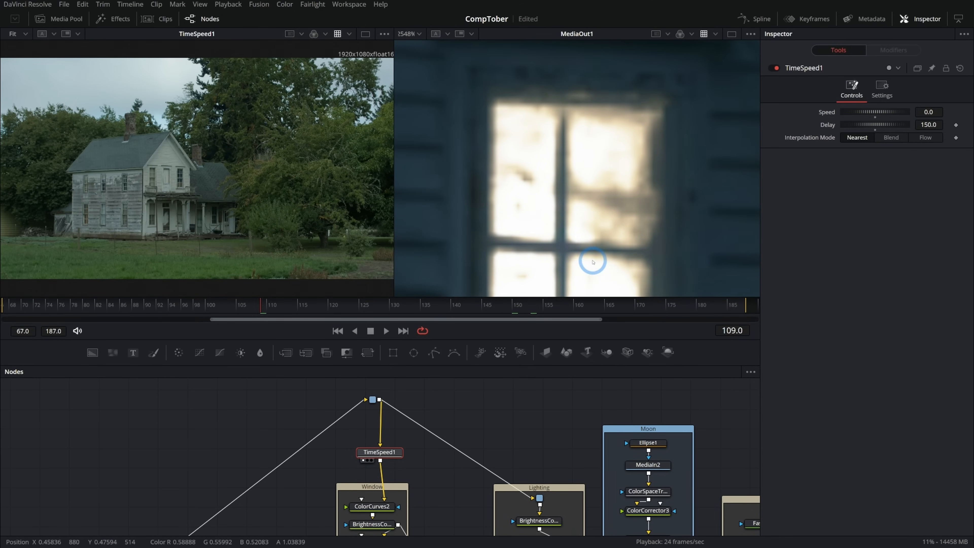
left_click_drag(285, 312, 345, 308)
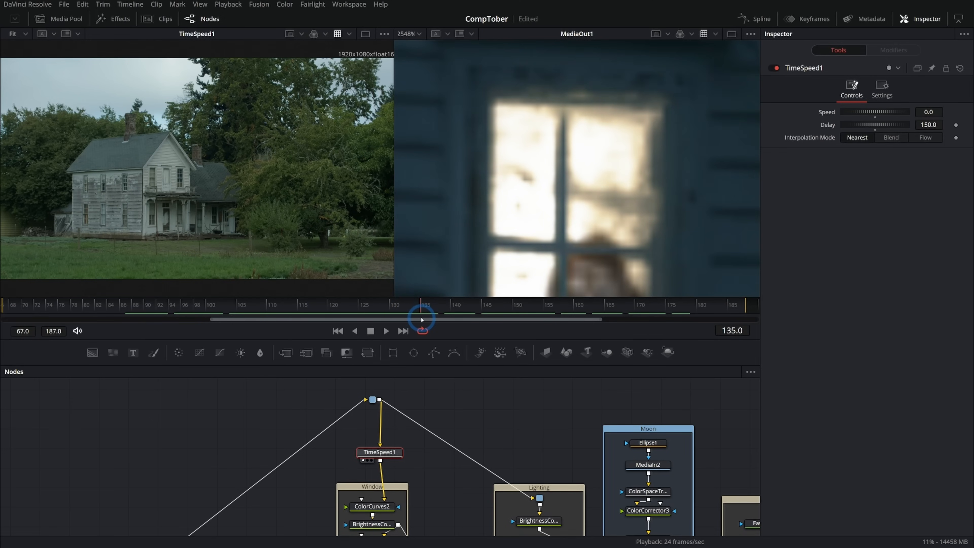
scroll(437, 163, "down", 8)
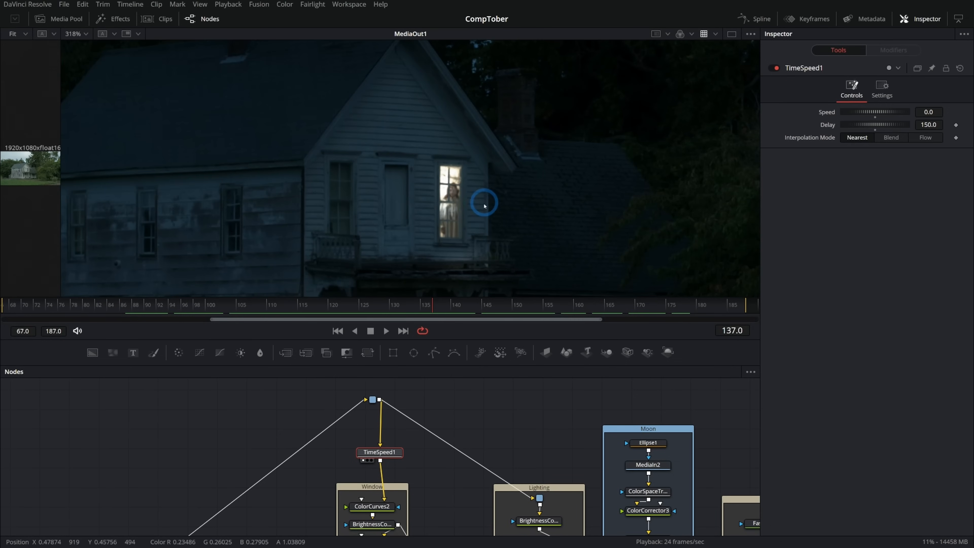
left_click_drag(483, 205, 502, 191)
key("space")
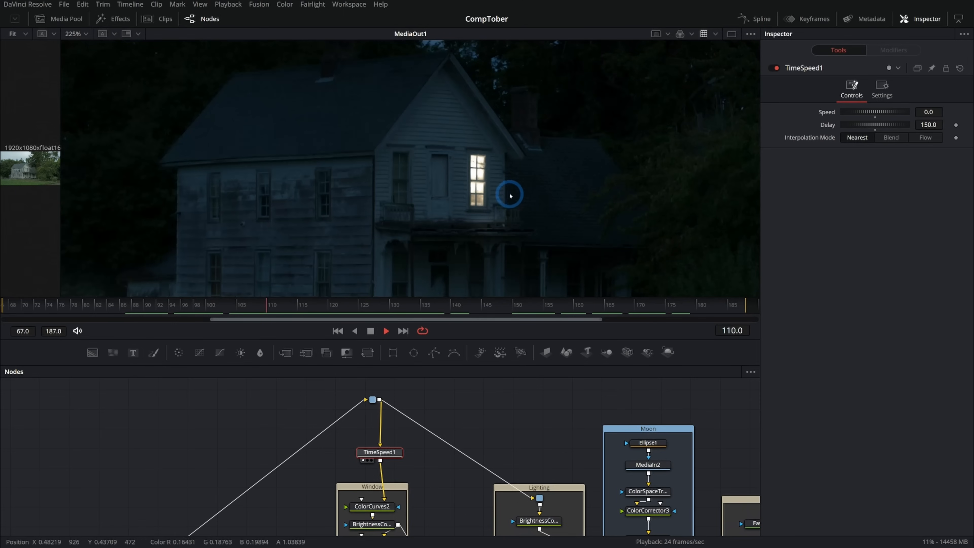
scroll(485, 195, "down", 3)
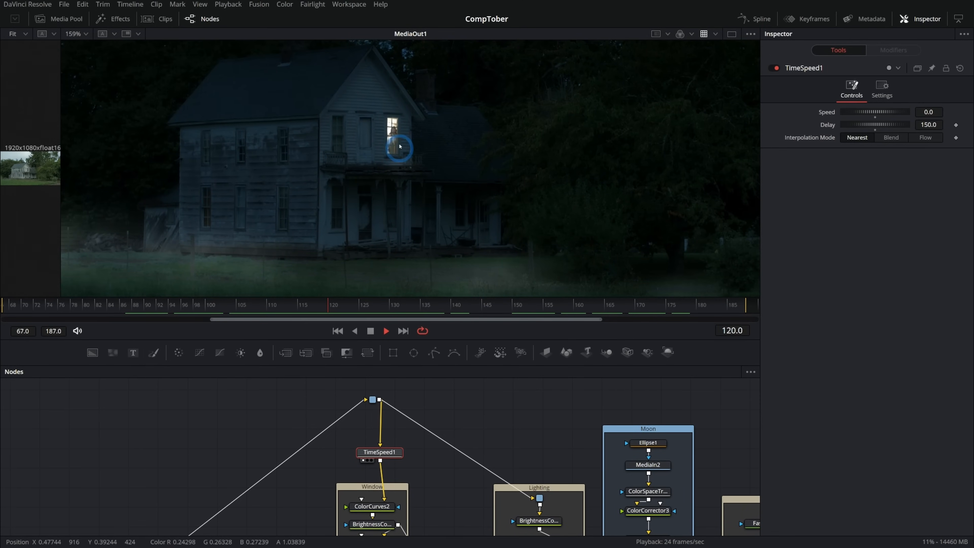
- Show Merge6's Blend keyframes in the keyframe editor and move the second keyframe to frame 125 for a gradual fade-in
left_click_drag(466, 366, 467, 473)
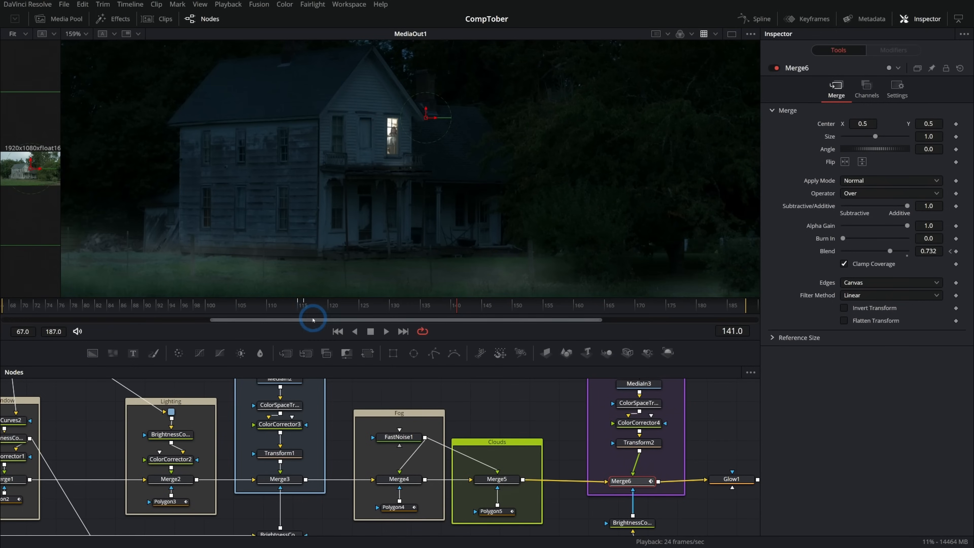
left_click(310, 306)
left_click(864, 19)
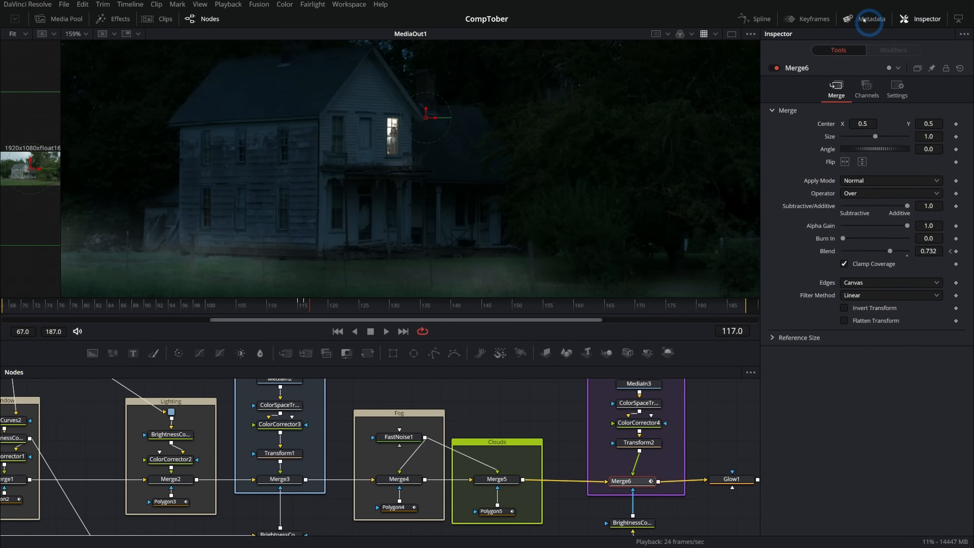
left_click(801, 15)
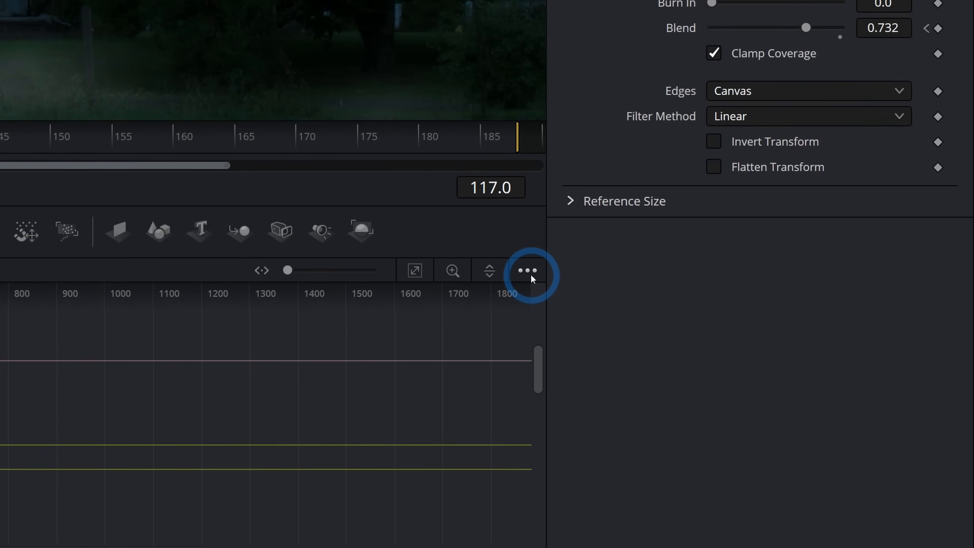
left_click(529, 271)
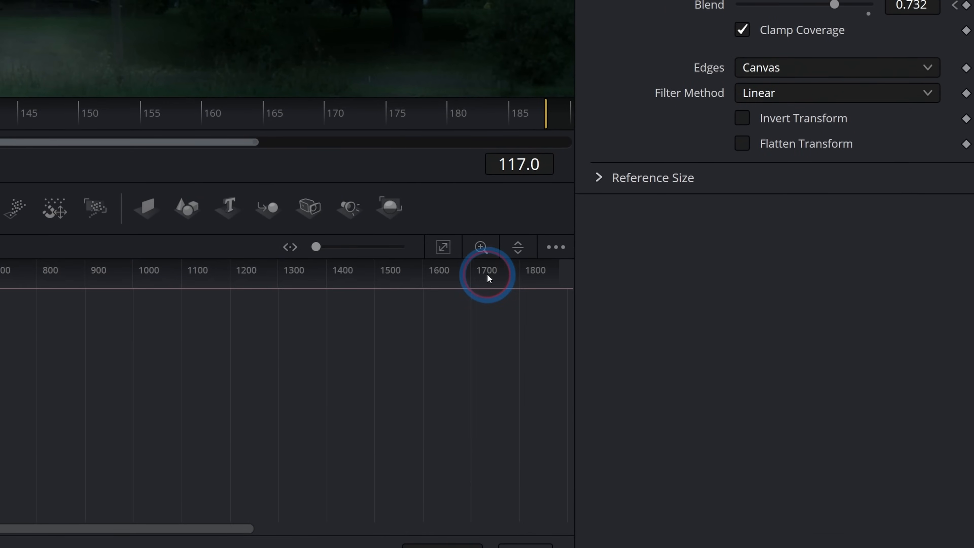
left_click(488, 273)
left_click(177, 399)
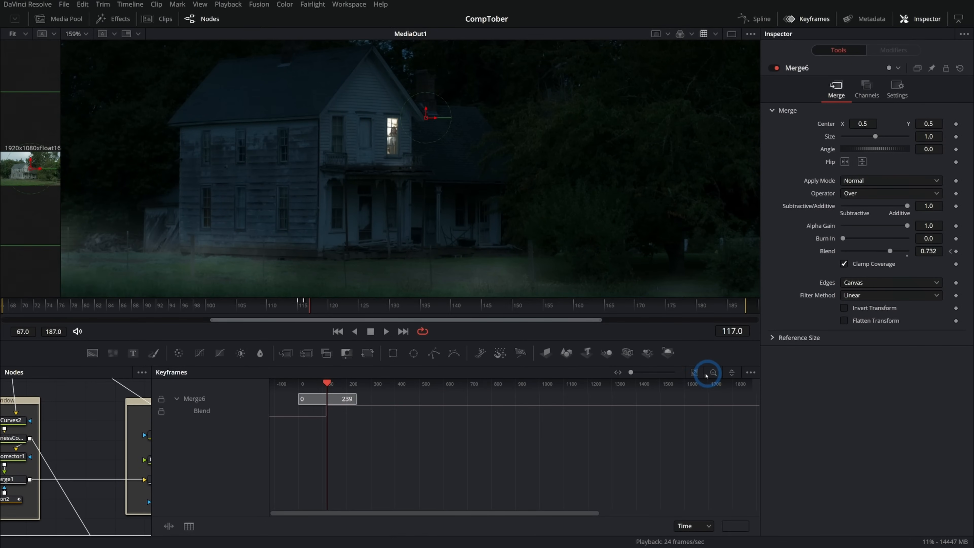
left_click(695, 373)
left_click(517, 411)
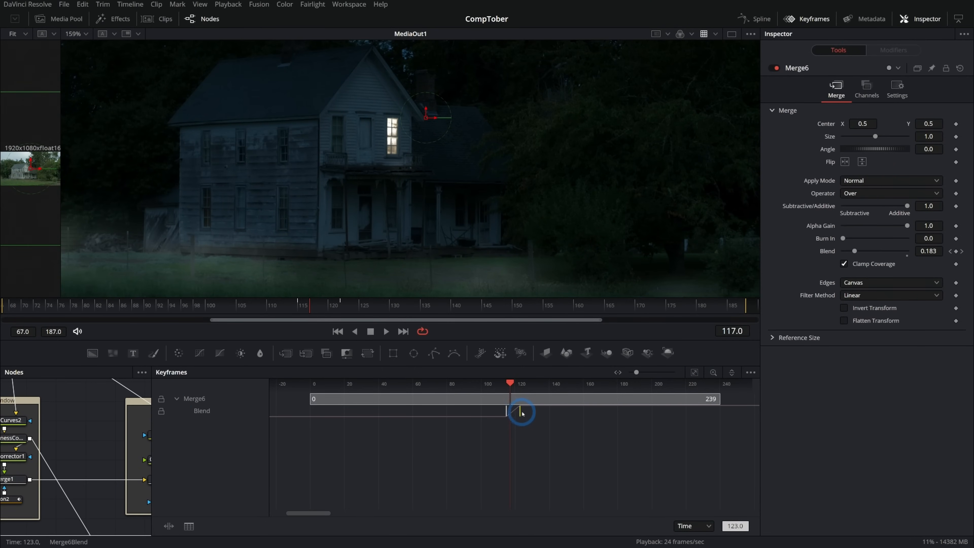
- Play the shot from before the Blend keyframes, wide and close up, to check how the woman fades in
left_click_drag(510, 383, 459, 391)
key("space")
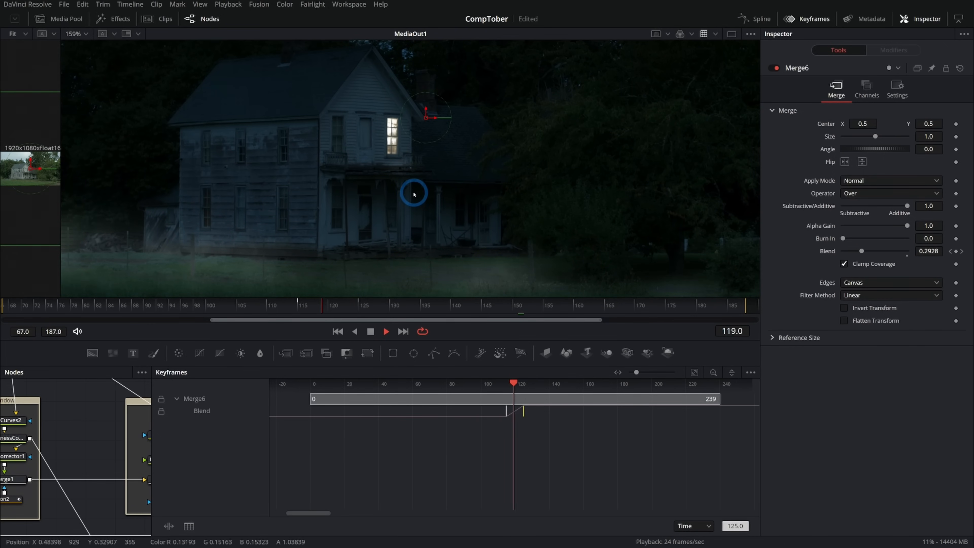
scroll(398, 137, "up", 10)
key("space")
scroll(611, 383, "down", 2)
left_click_drag(600, 381, 468, 384)
key("space")
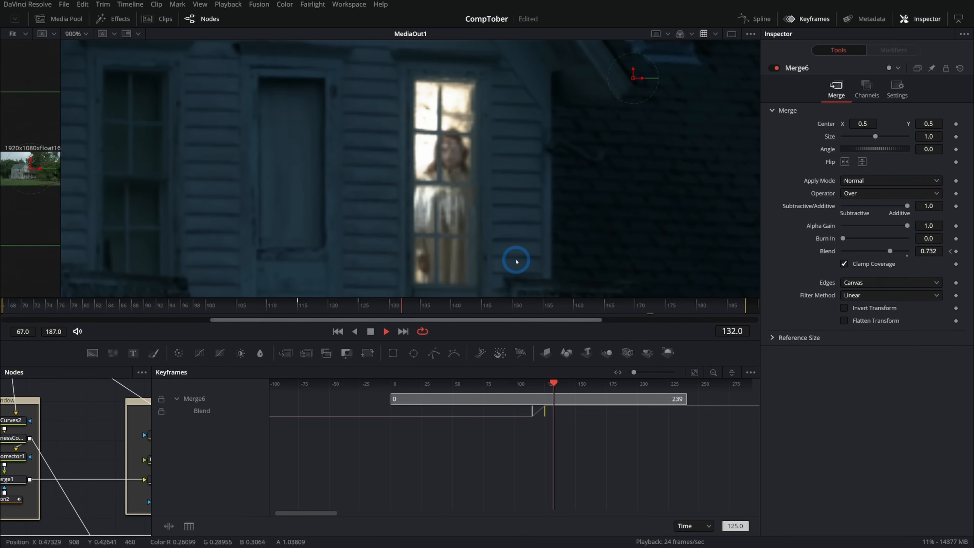
key("space")
- Close the keyframe editor, add a Tracker node fed from PipeRouter1 and show it in the viewer
left_click(807, 19)
left_click_drag(530, 418, 603, 456)
left_click_drag(476, 415, 604, 463)
left_click_drag(347, 400, 461, 414)
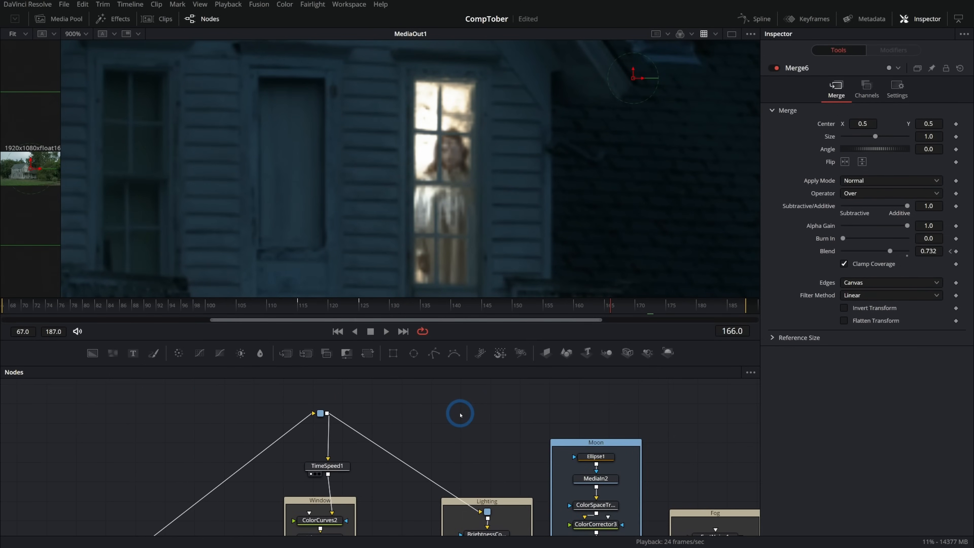
left_click_drag(370, 429, 463, 423)
scroll(463, 422, "up", 3)
key("shift+space")
type("tracker")
key("Return")
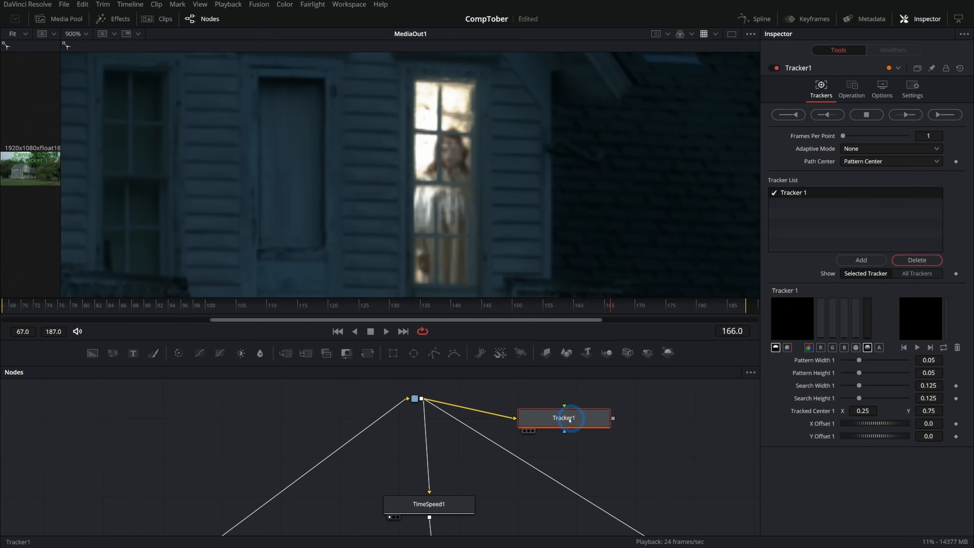
key("1")
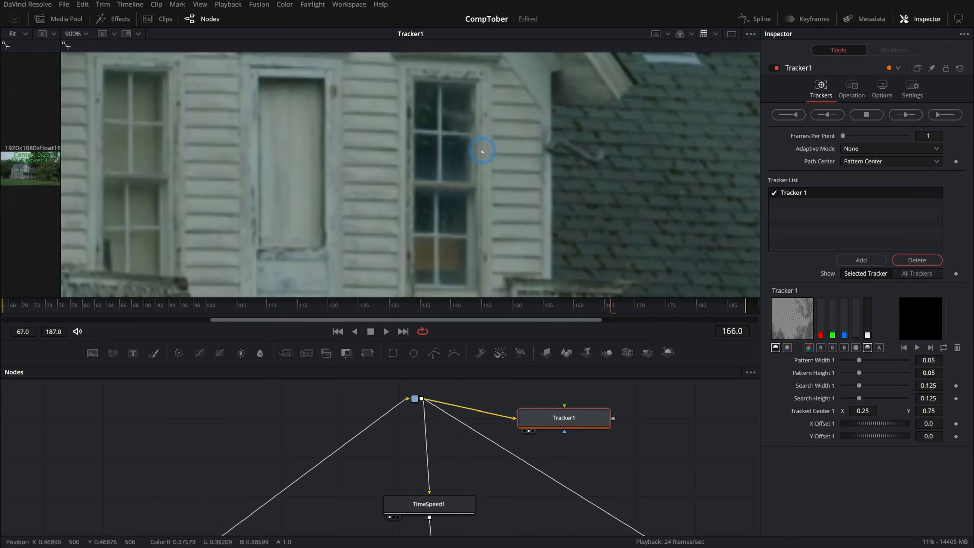
- Place Tracker 1 on the crossbars of the upper window and shrink its pattern and search areas tightly around them
scroll(482, 152, "up", 4)
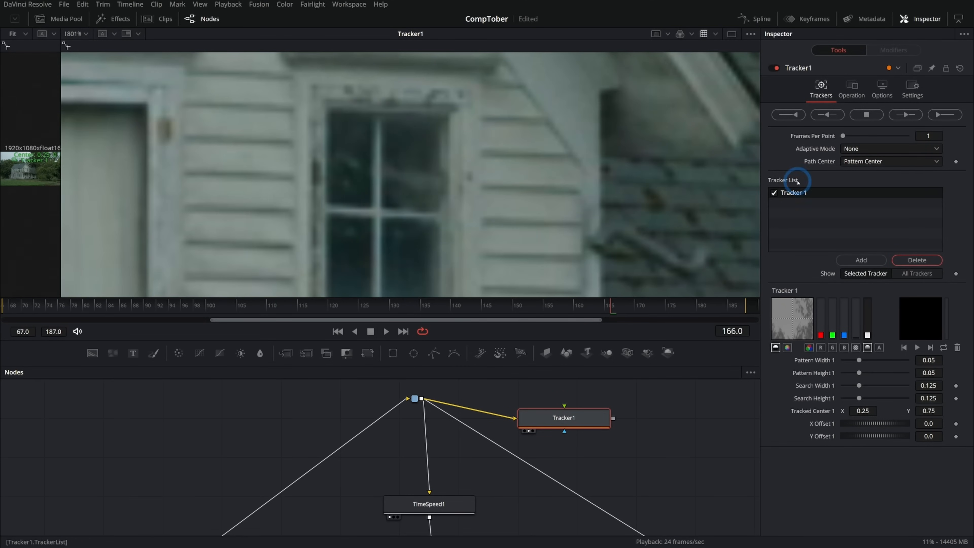
scroll(398, 224, "down", 8)
scroll(319, 222, "down", 2)
left_click_drag(228, 221, 463, 158)
left_click_drag(352, 110, 390, 193)
left_click_drag(390, 192, 385, 194)
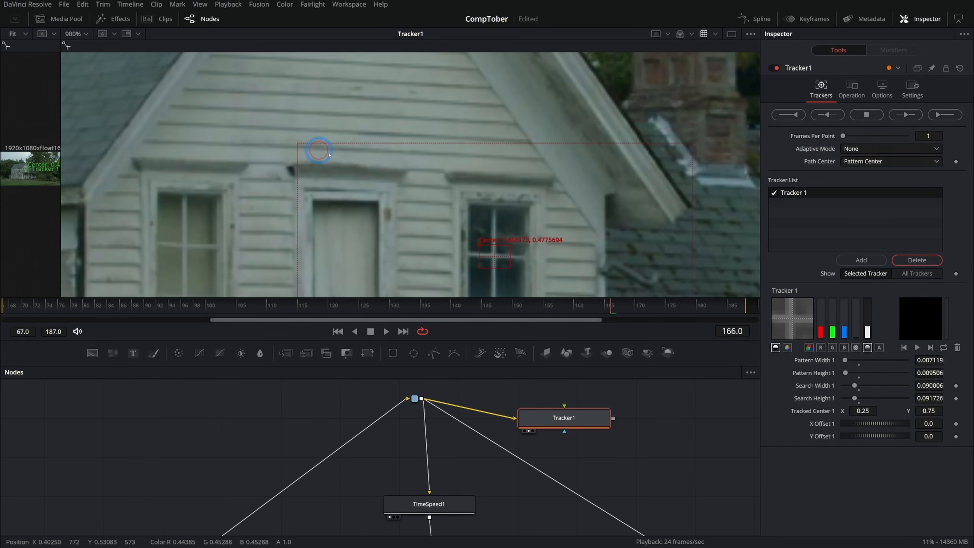
- Track the window pattern forward and backward from frame 166 to cover the whole shot
left_click(909, 114)
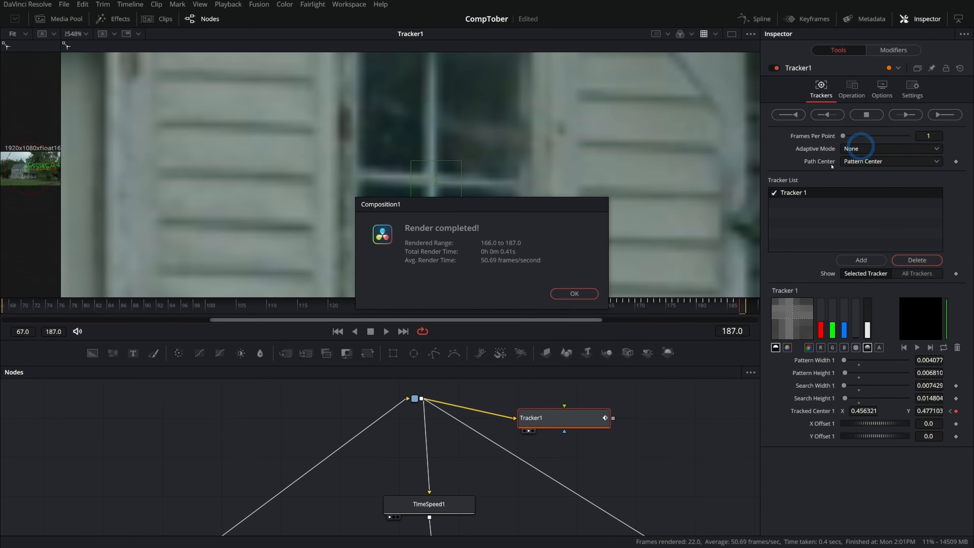
left_click(827, 114)
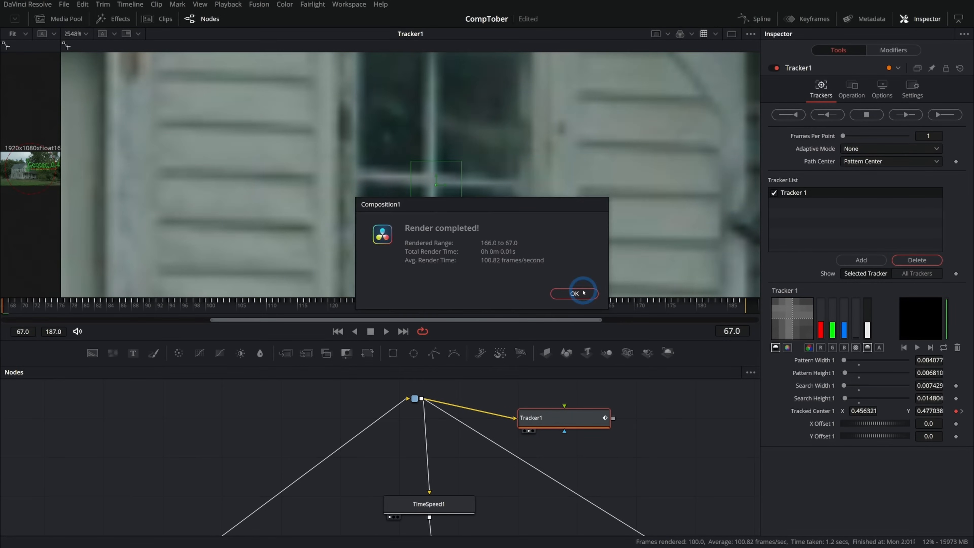
left_click(580, 292)
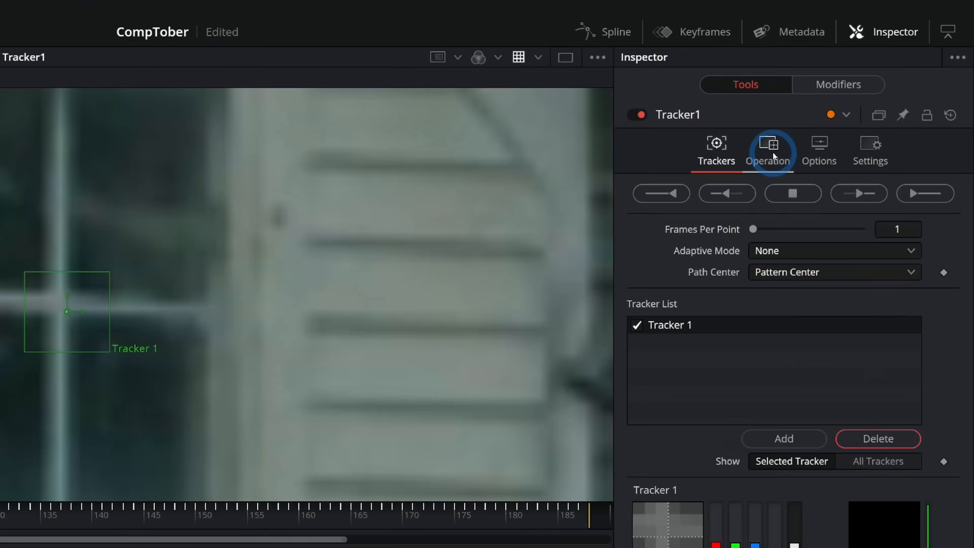
- Set Tracker1's operation to Match Move and its merge mode to FG only
left_click(772, 151)
left_click(772, 194)
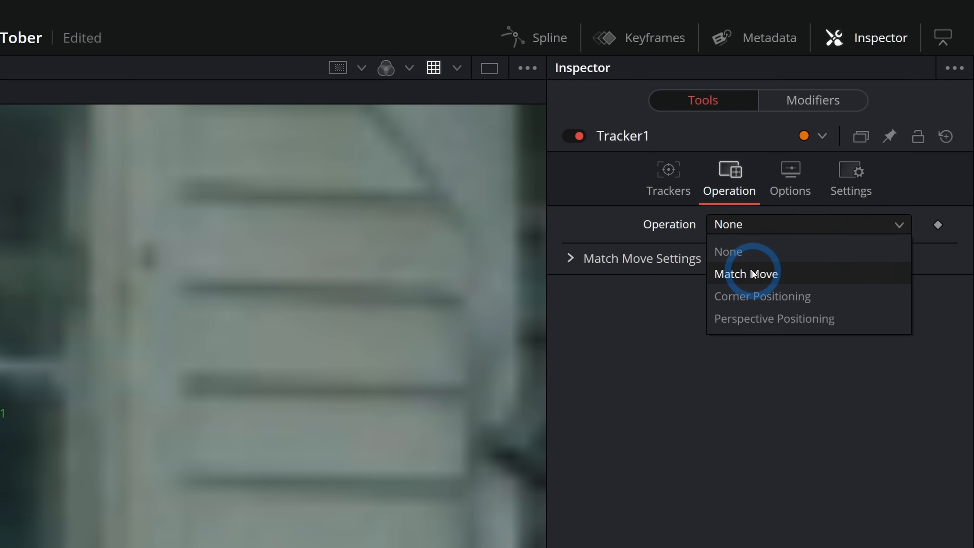
left_click(753, 273)
left_click(752, 250)
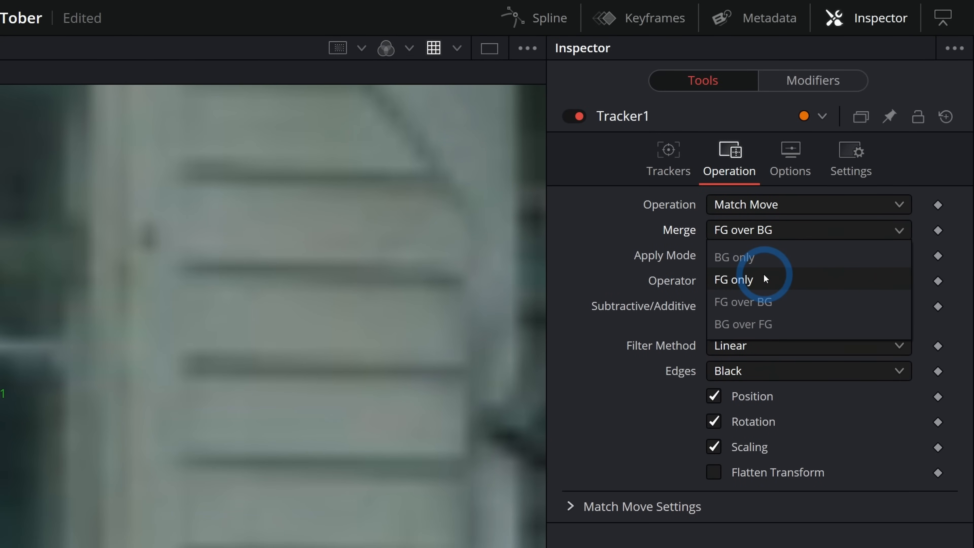
left_click(764, 275)
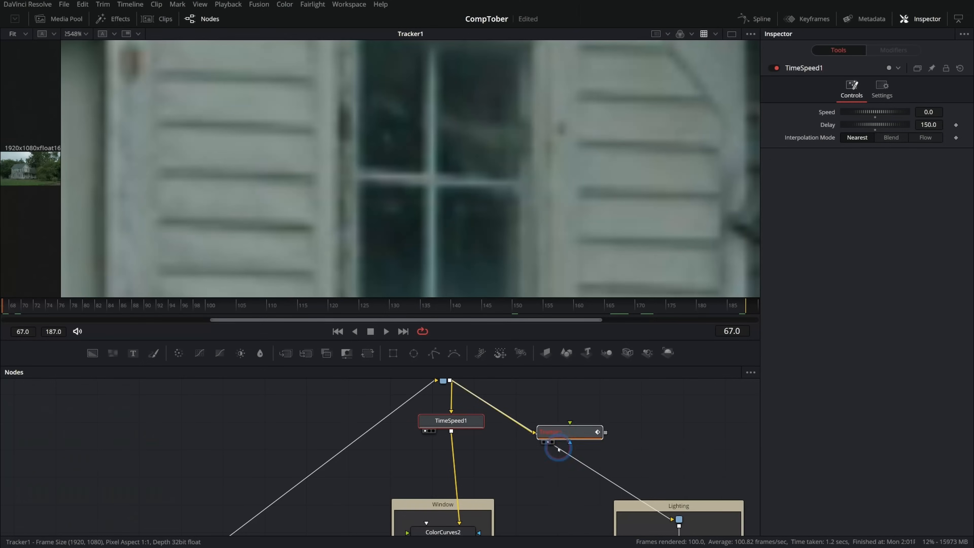
- Connect Tracker1 between TimeSpeed1 and ColorCurves2, with TimeSpeed1 as its foreground, and play the tracked result in the viewer
left_click_drag(559, 448, 508, 471)
left_click_drag(451, 431, 447, 528)
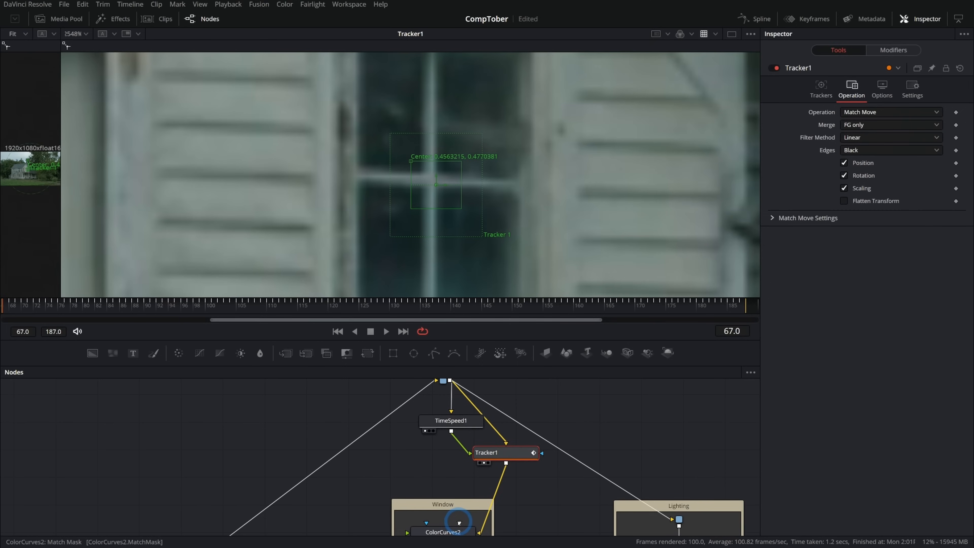
left_click(353, 309)
left_click(386, 331)
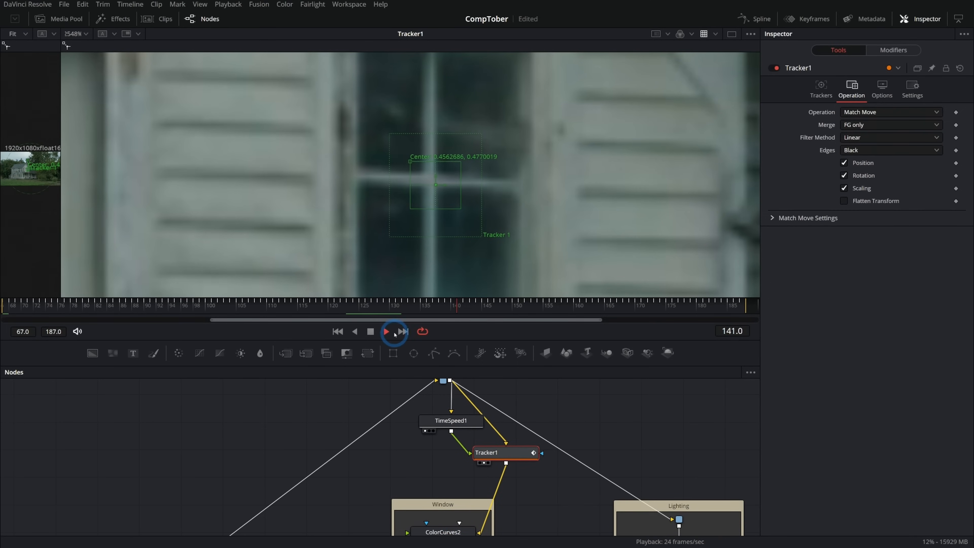
- Enable Motion Blur on Tracker1 and play the MediaOut1 result close up and across the whole house
scroll(533, 241, "down", 2)
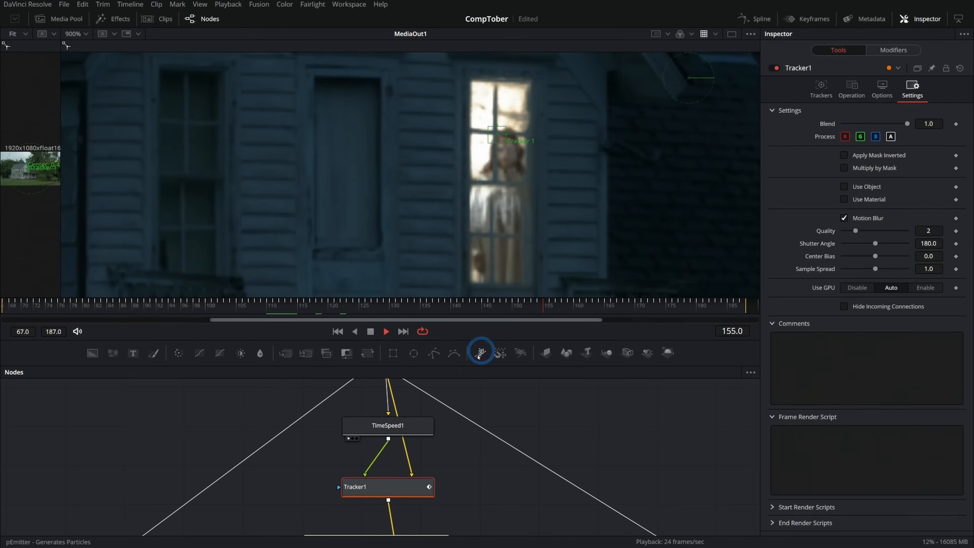
scroll(635, 461, "down", 6)
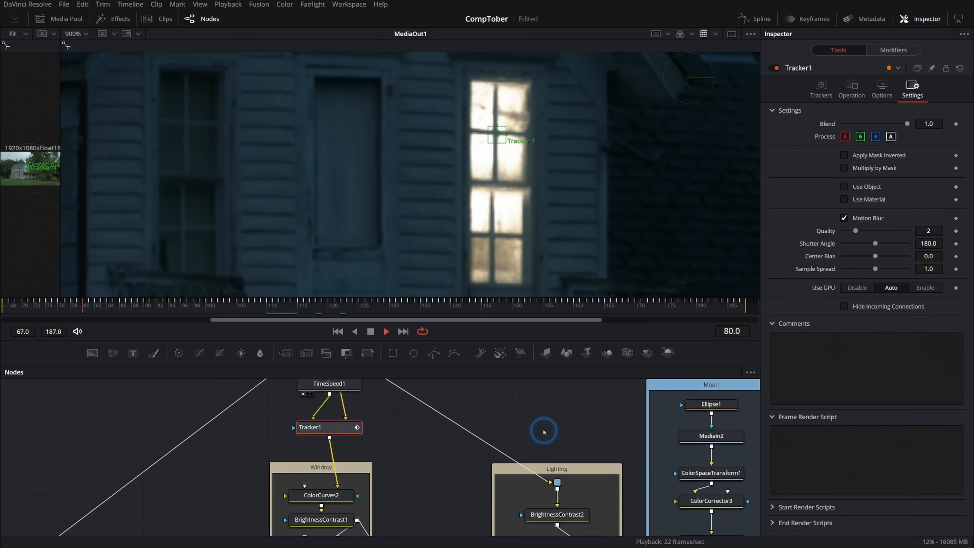
left_click_drag(609, 461, 376, 429)
left_click_drag(680, 475, 487, 409)
left_click_drag(565, 399, 569, 442)
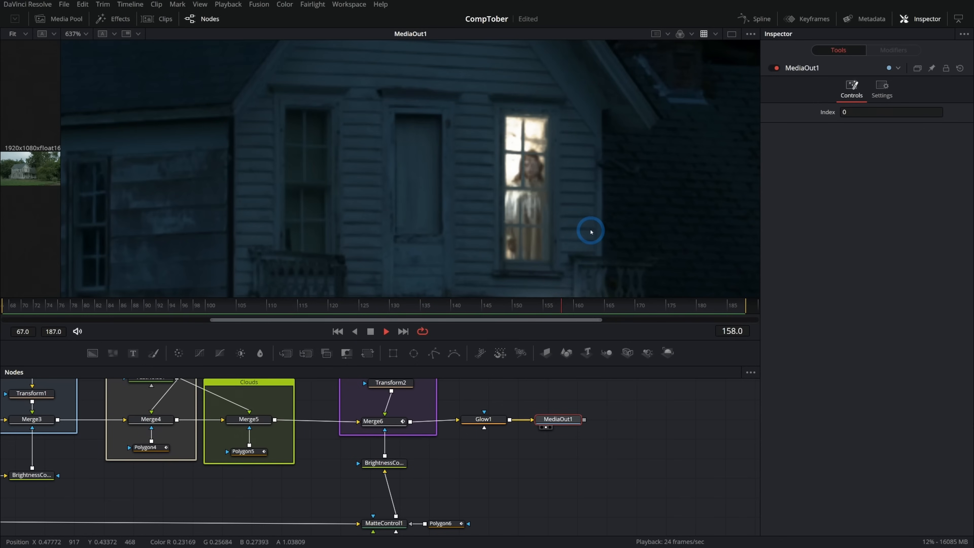
scroll(591, 231, "up", 2)
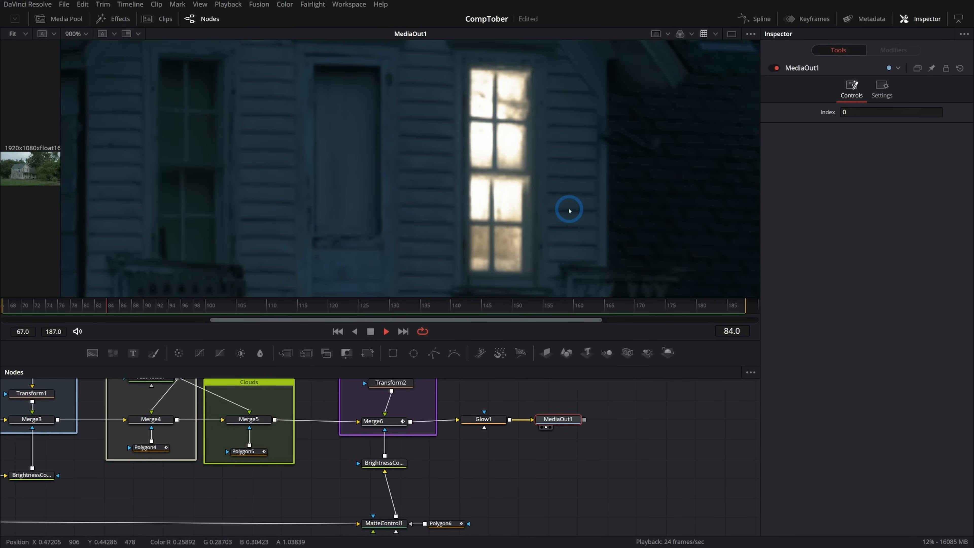
scroll(569, 211, "down", 10)
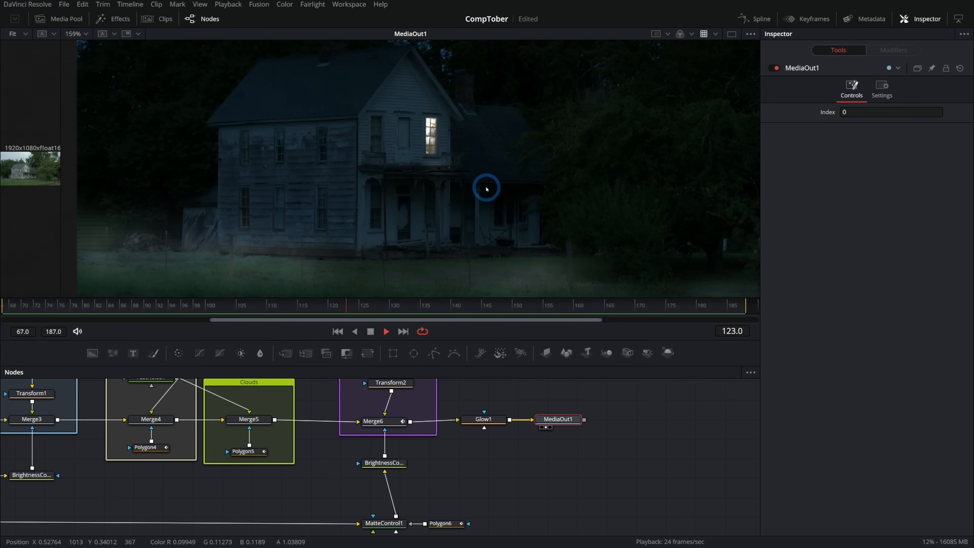
- Enlarge the viewer by hiding the node graph, fit the whole image in it and play the finished shot
left_click_drag(617, 385, 621, 546)
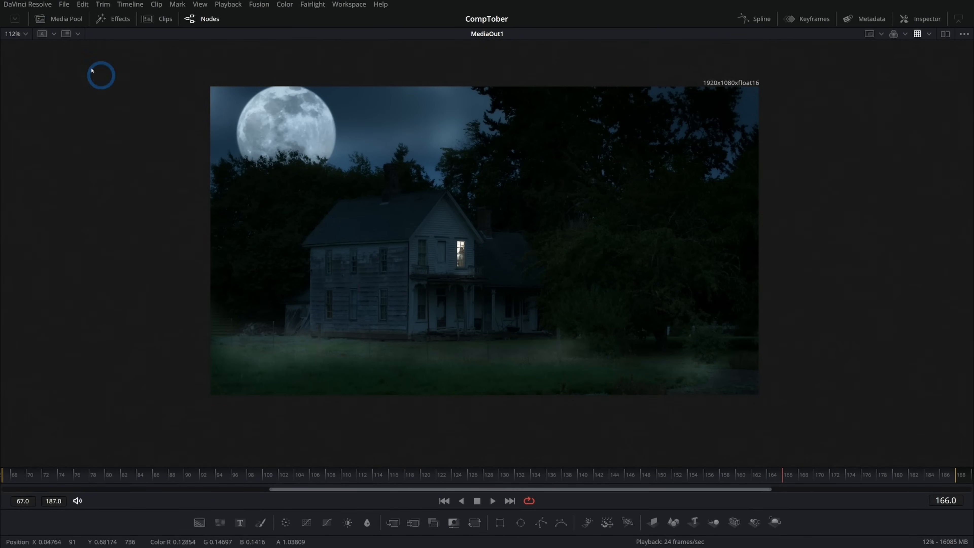
left_click(22, 35)
left_click(25, 44)
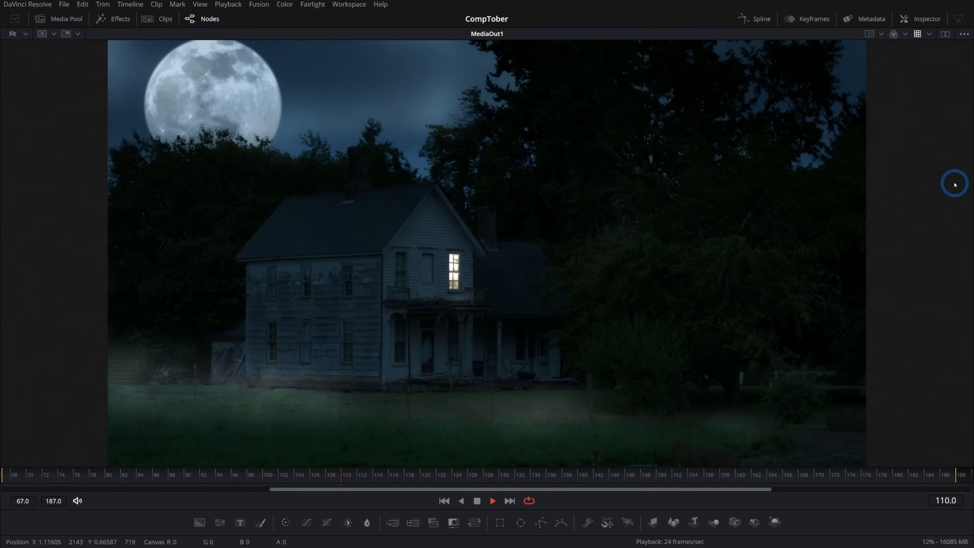